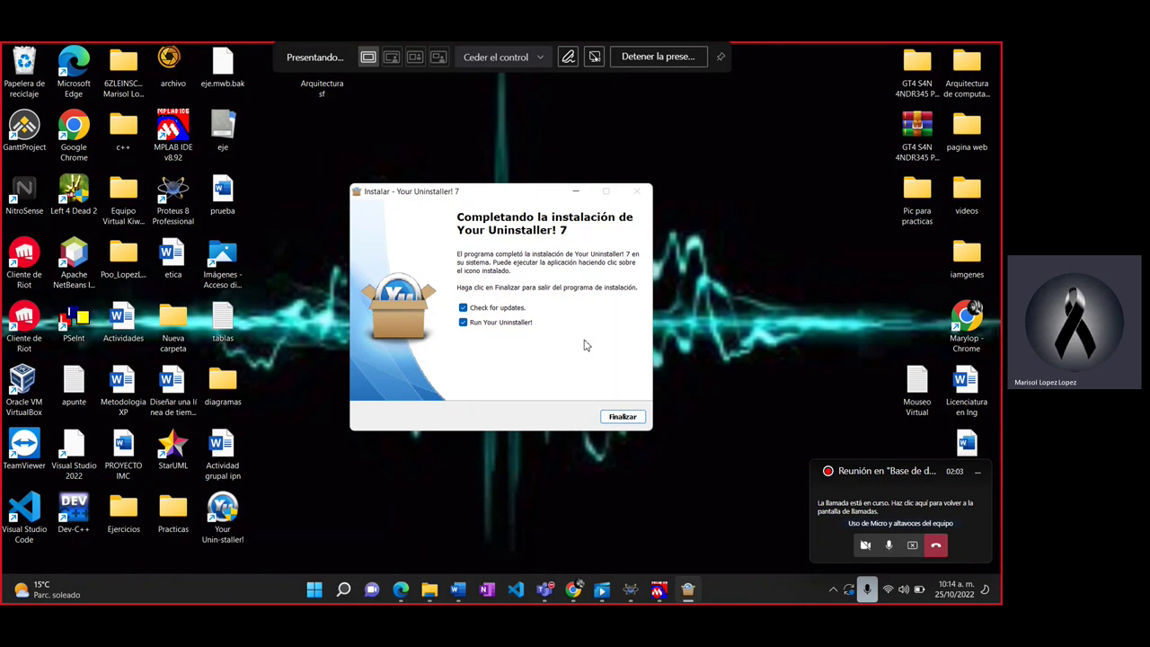
# Step: Finish the Your Uninstaller! 7 setup and launch it to the 3-day trial extension reminder
pyautogui.moveTo(574, 586)
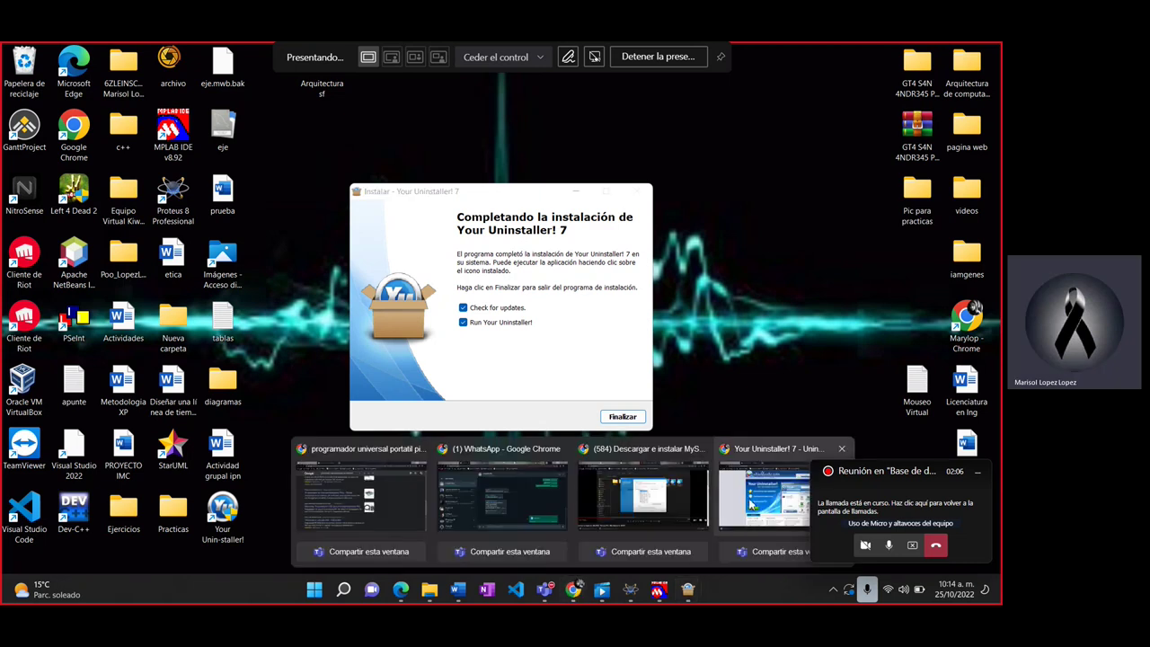
pyautogui.click(750, 506)
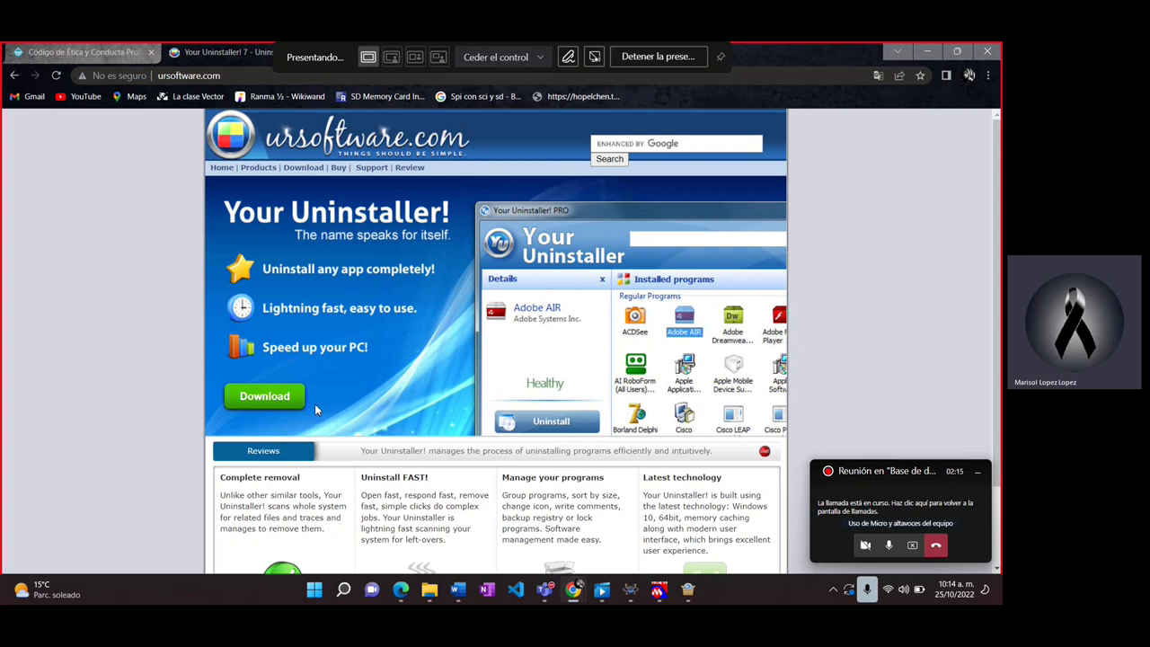
pyautogui.click(931, 54)
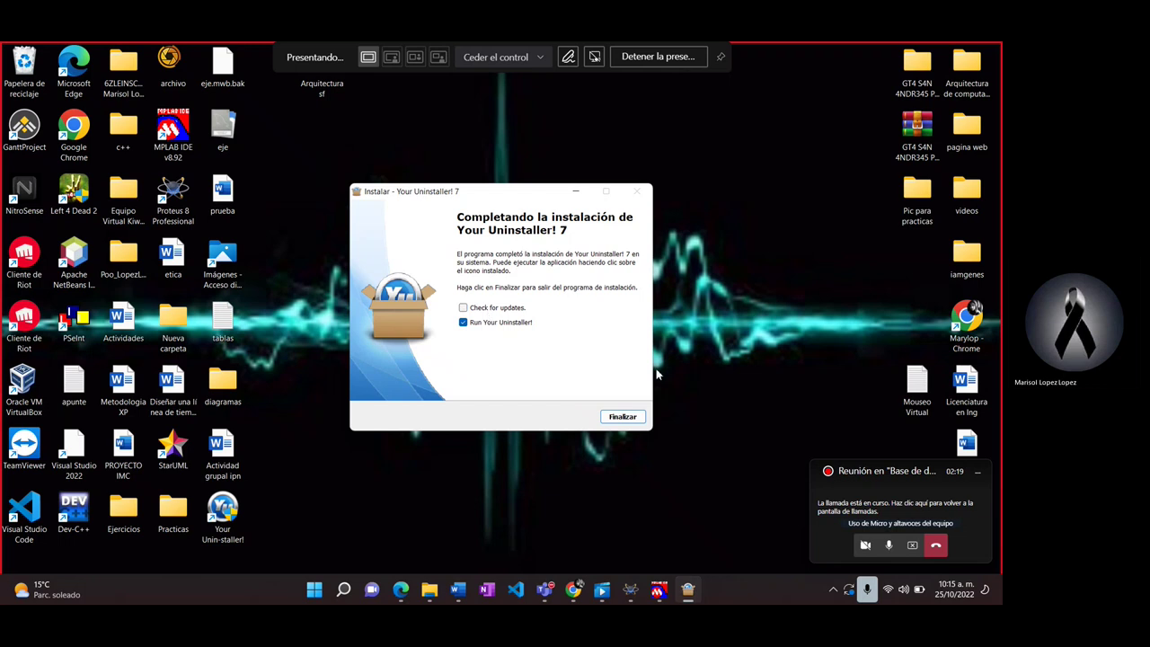
pyautogui.click(621, 416)
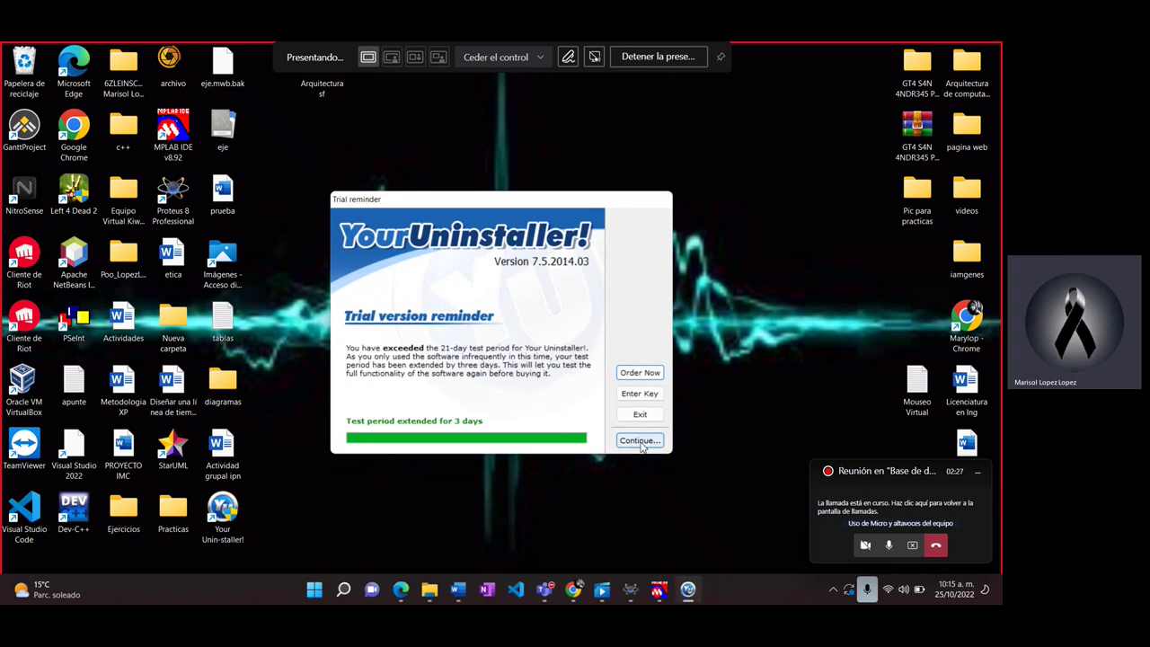
# Step: Dismiss the trial reminder, maximize the window, and select MySQL Workbench 8.0 CE in the program list
pyautogui.click(639, 440)
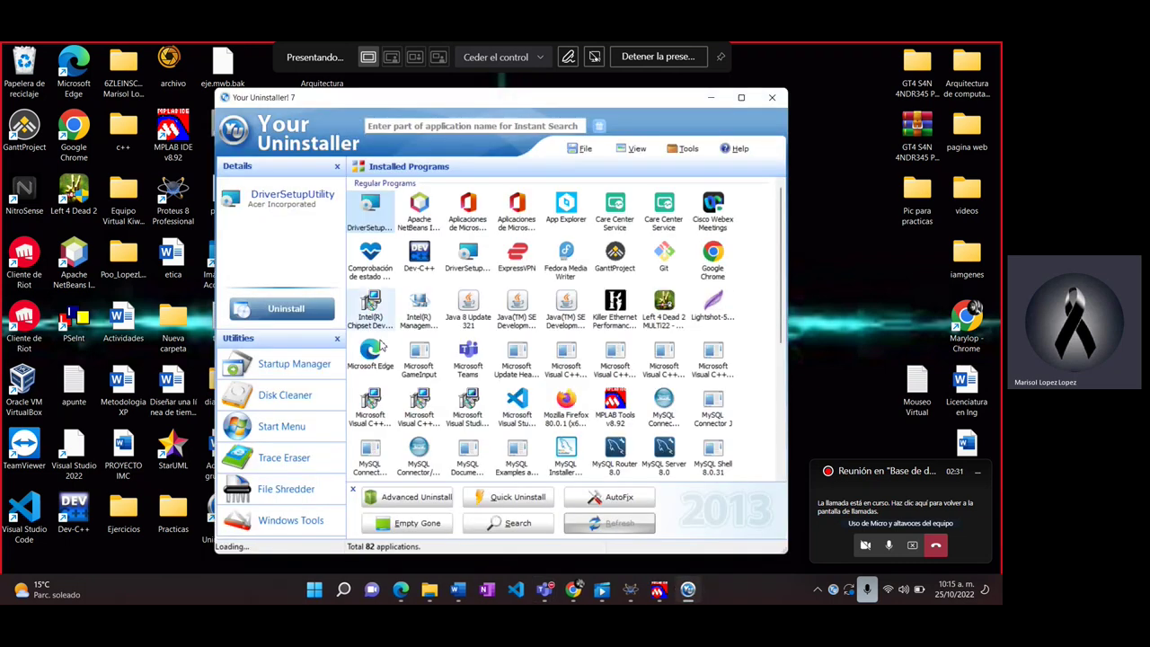
pyautogui.click(742, 98)
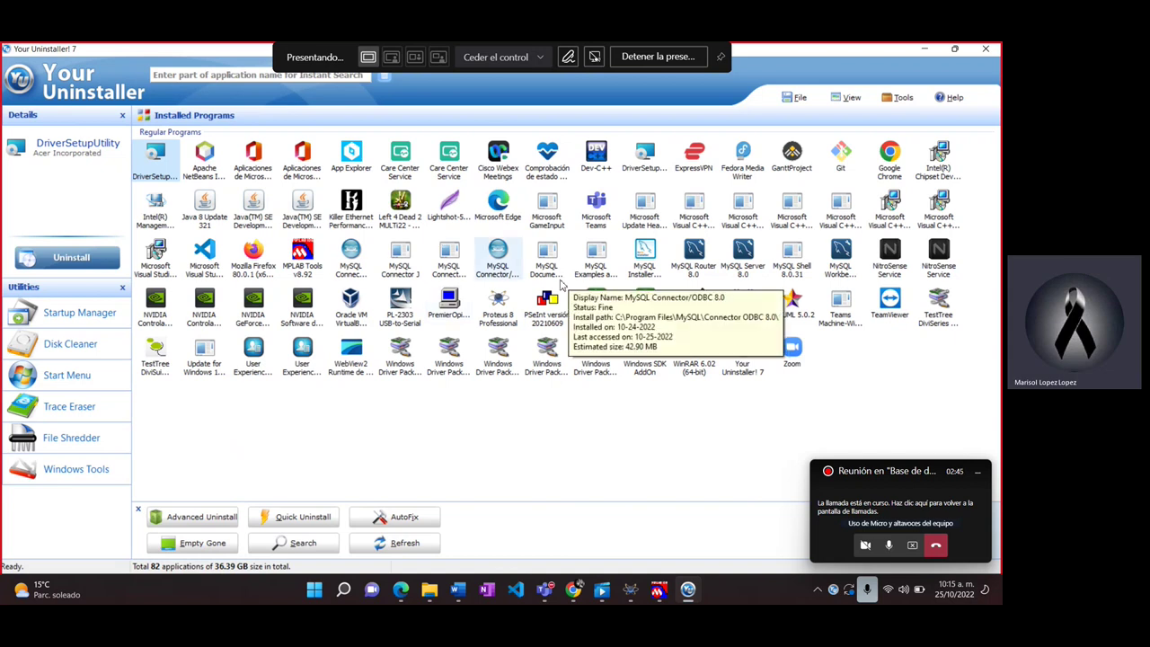
pyautogui.click(643, 256)
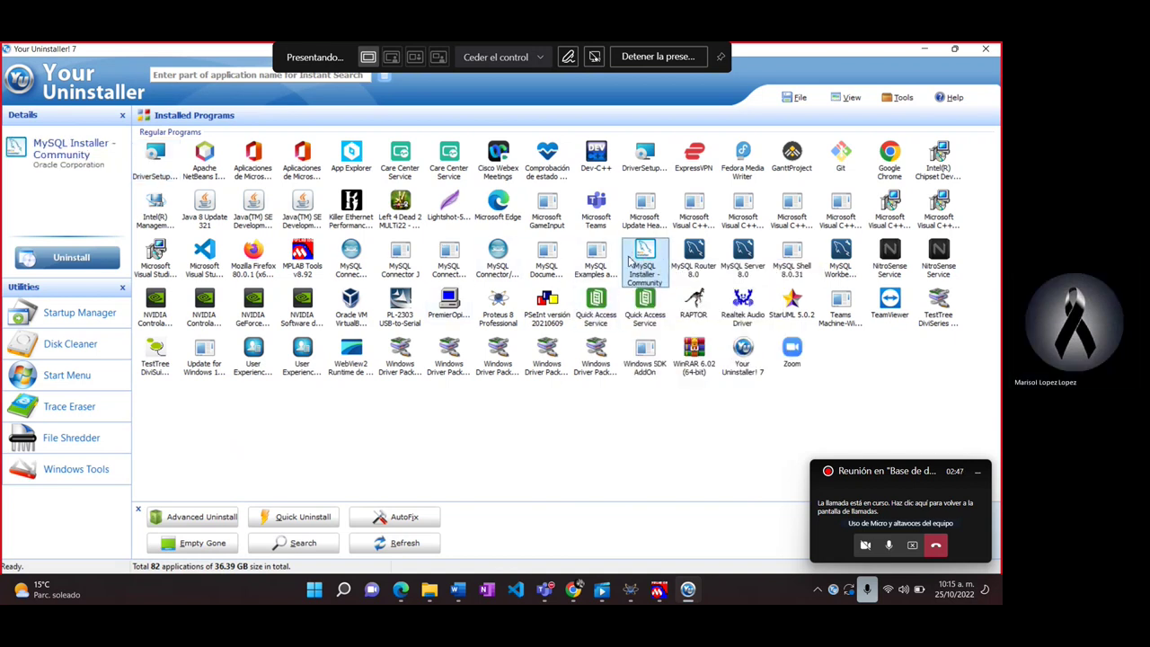
pyautogui.press('Left')
pyautogui.press('Left')
pyautogui.press('Left')
pyautogui.press('Left')
pyautogui.press('Left')
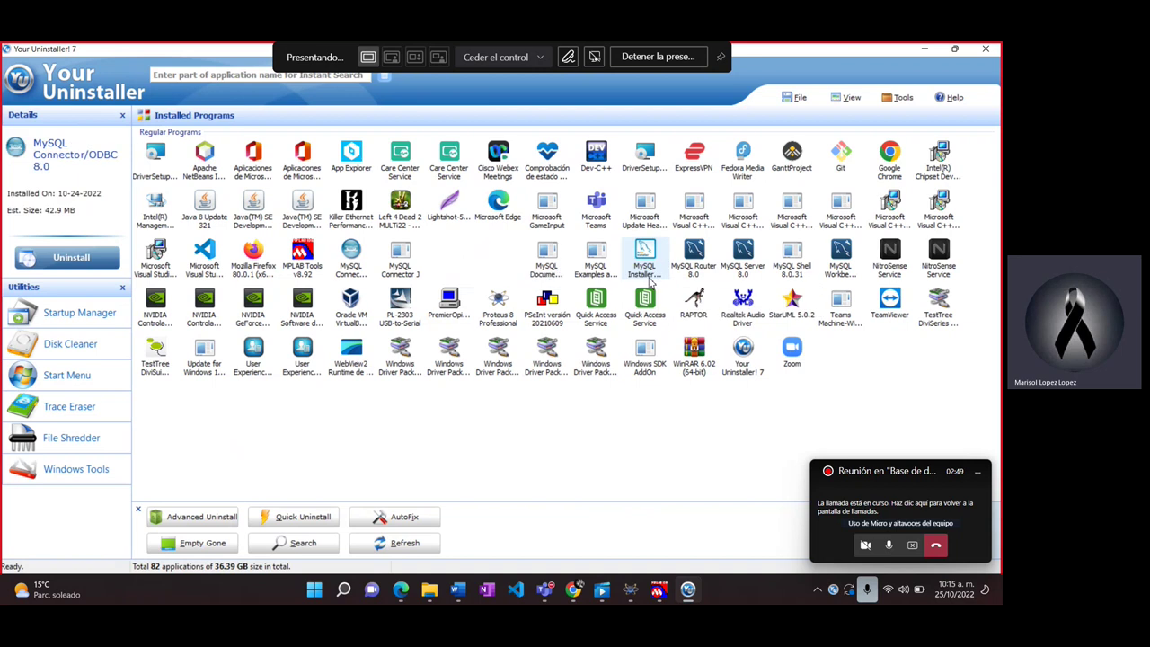
pyautogui.press('Left')
pyautogui.press('Right')
pyautogui.press('Right')
pyautogui.press('Right')
pyautogui.press('Right')
pyautogui.press('Right')
pyautogui.press('Right')
pyautogui.press('Right')
pyautogui.press('Right')
pyautogui.press('Right')
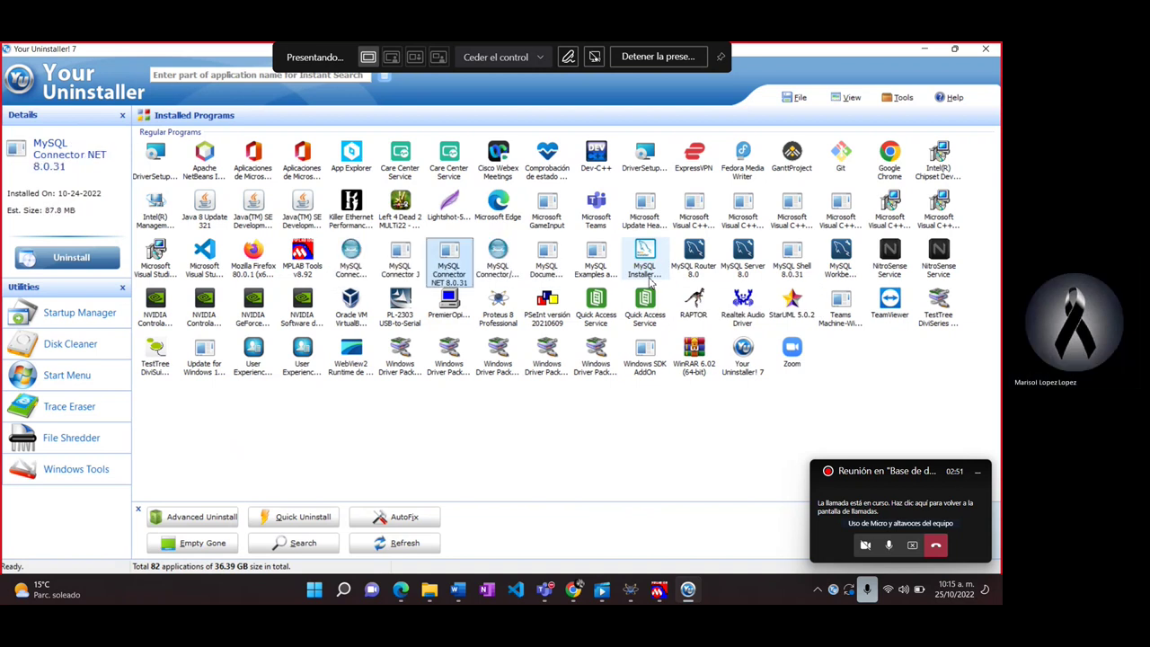
pyautogui.press('Right')
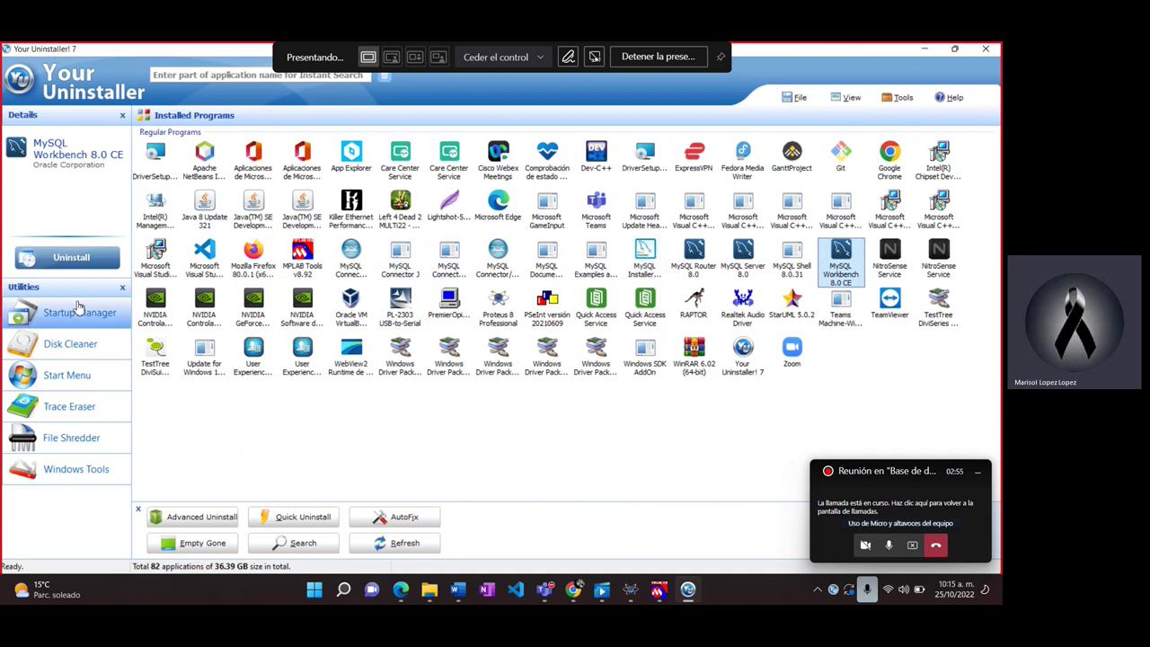
# Step: Uninstall MySQL Workbench 8.0 CE in Normal Mode, deleting its leftover registry entries
pyautogui.click(97, 259)
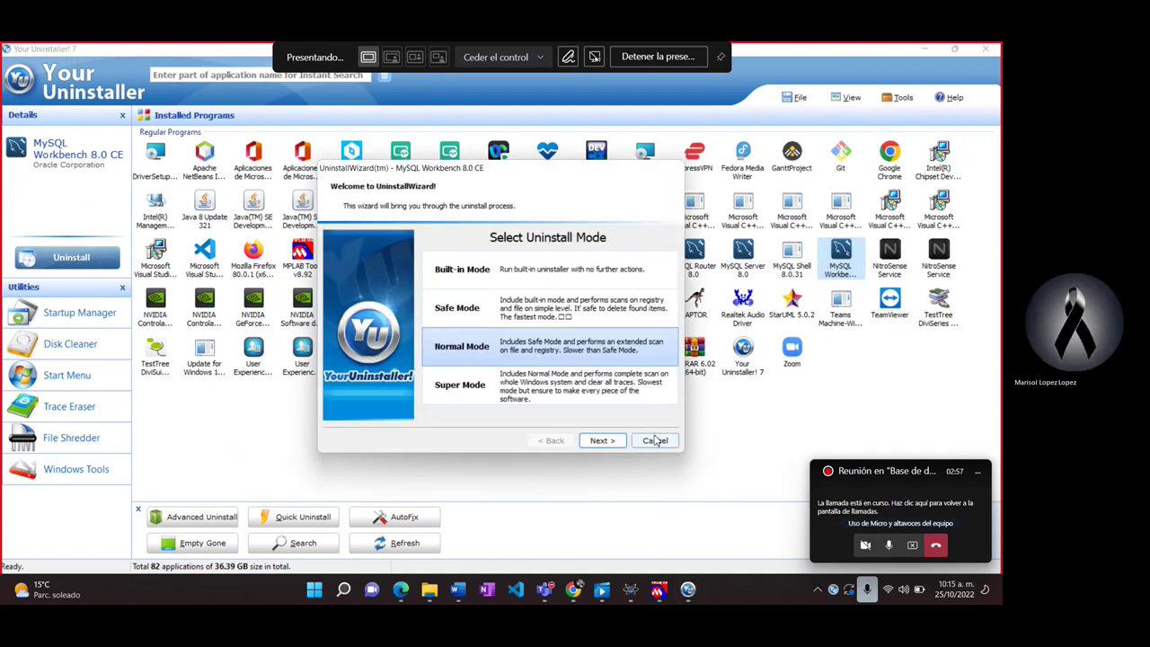
pyautogui.click(611, 443)
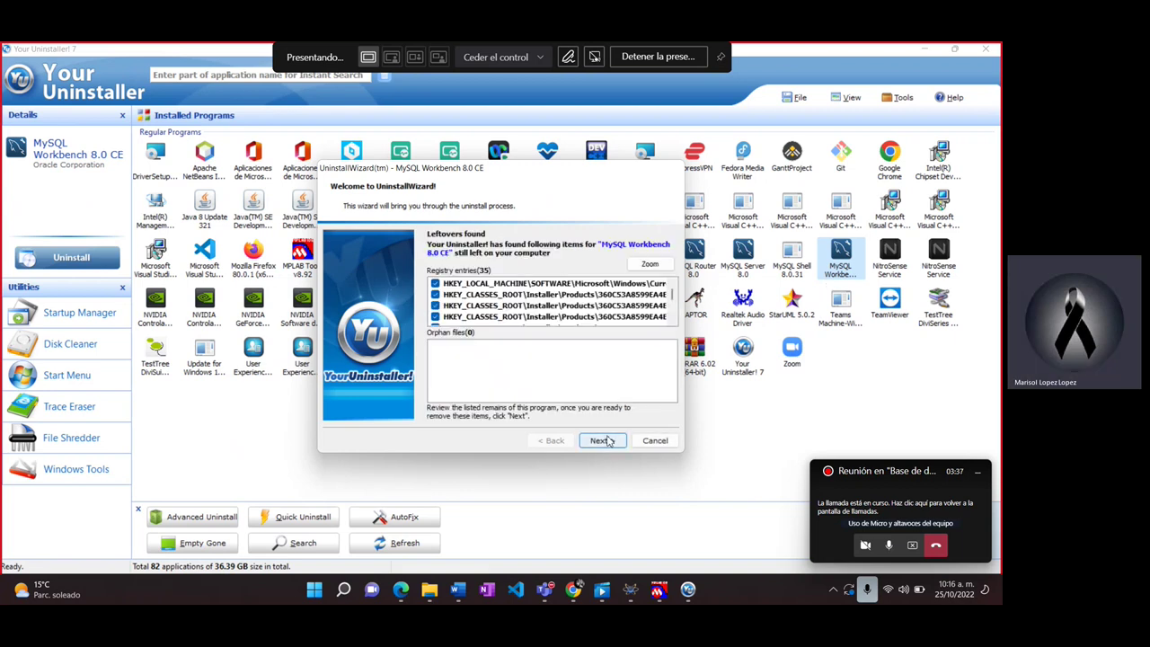
pyautogui.click(602, 440)
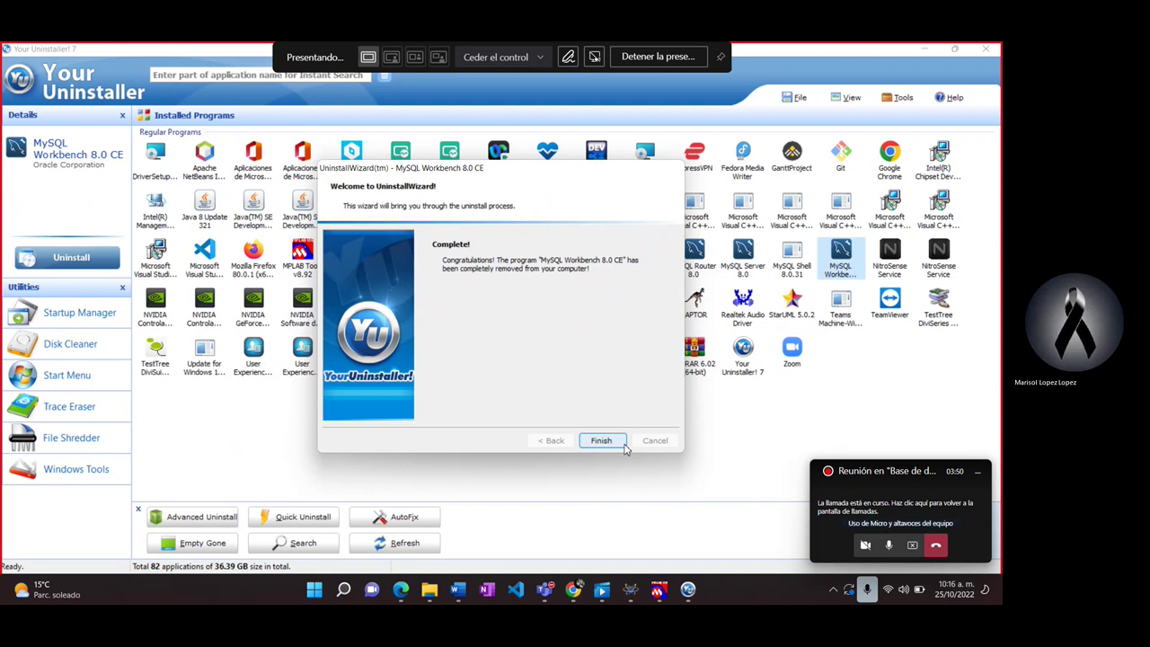
pyautogui.click(619, 442)
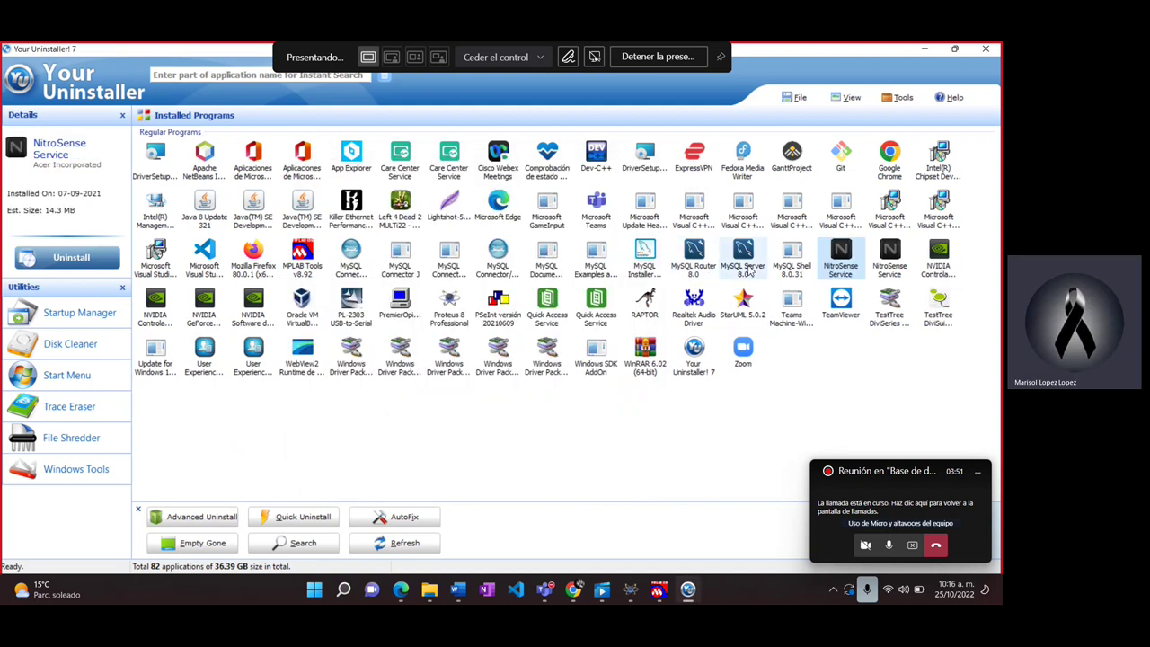
# Step: Uninstall MySQL Server 8.0 in Normal Mode, including its leftover registry entries
pyautogui.click(746, 270)
pyautogui.click(71, 257)
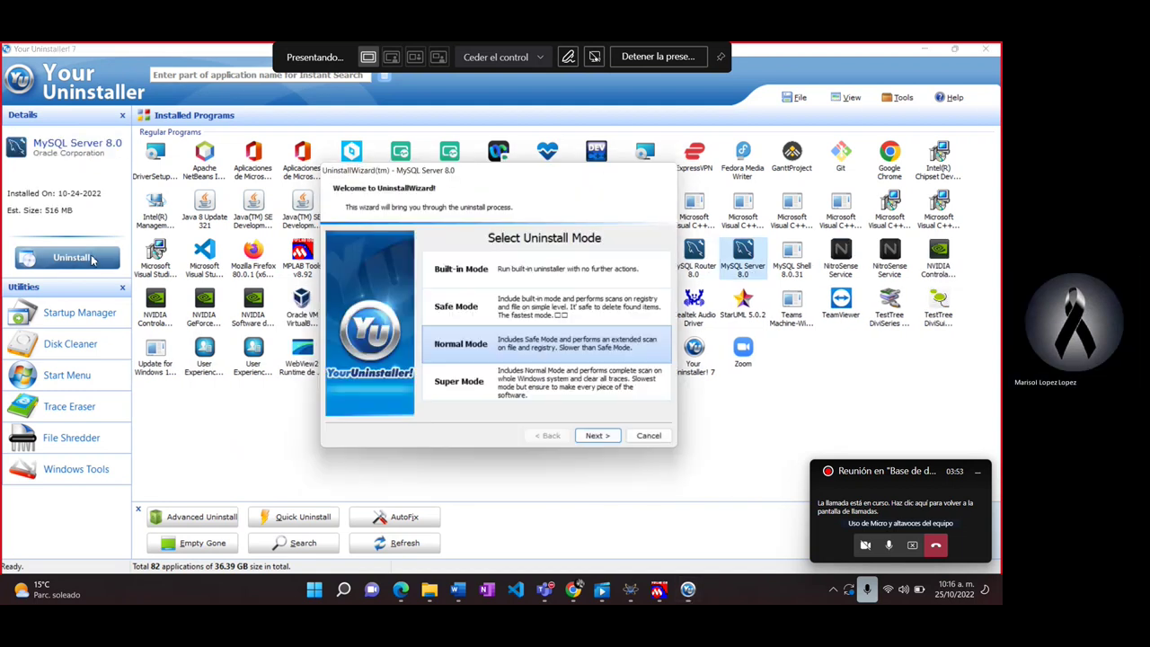
pyautogui.click(616, 442)
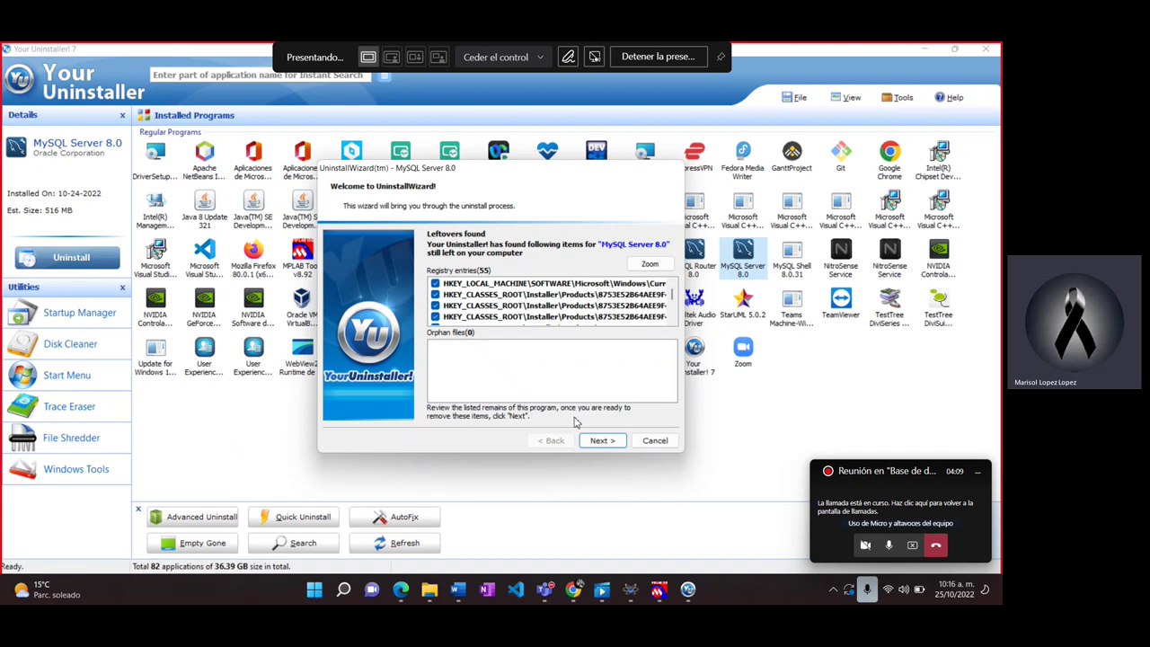
pyautogui.click(596, 440)
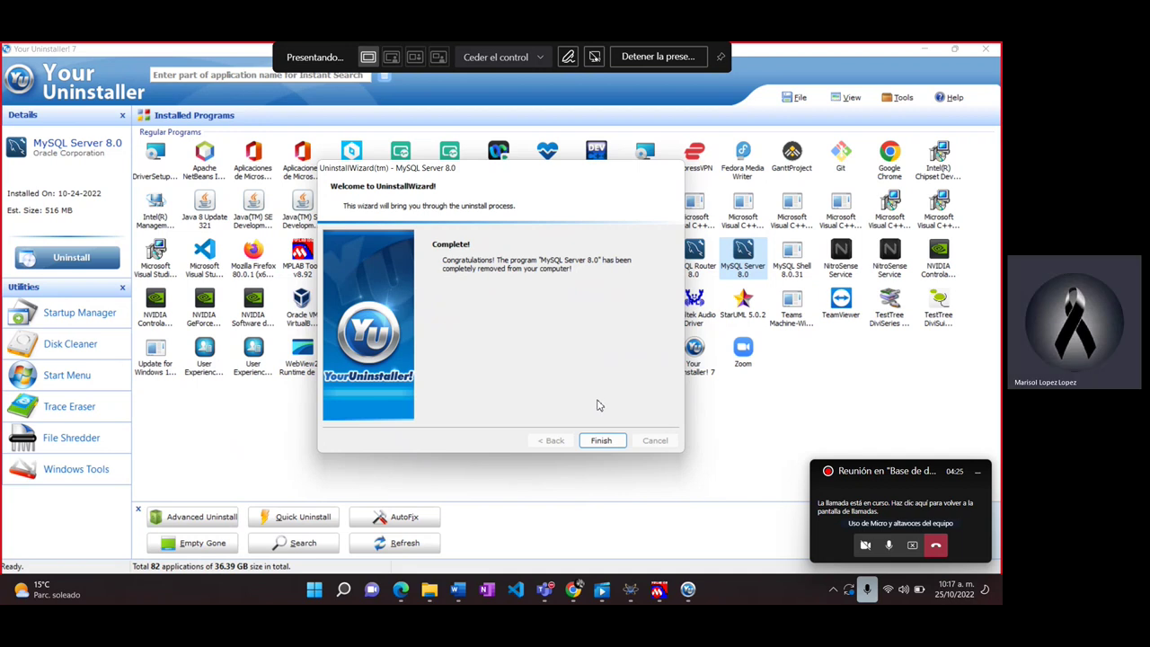
pyautogui.click(600, 441)
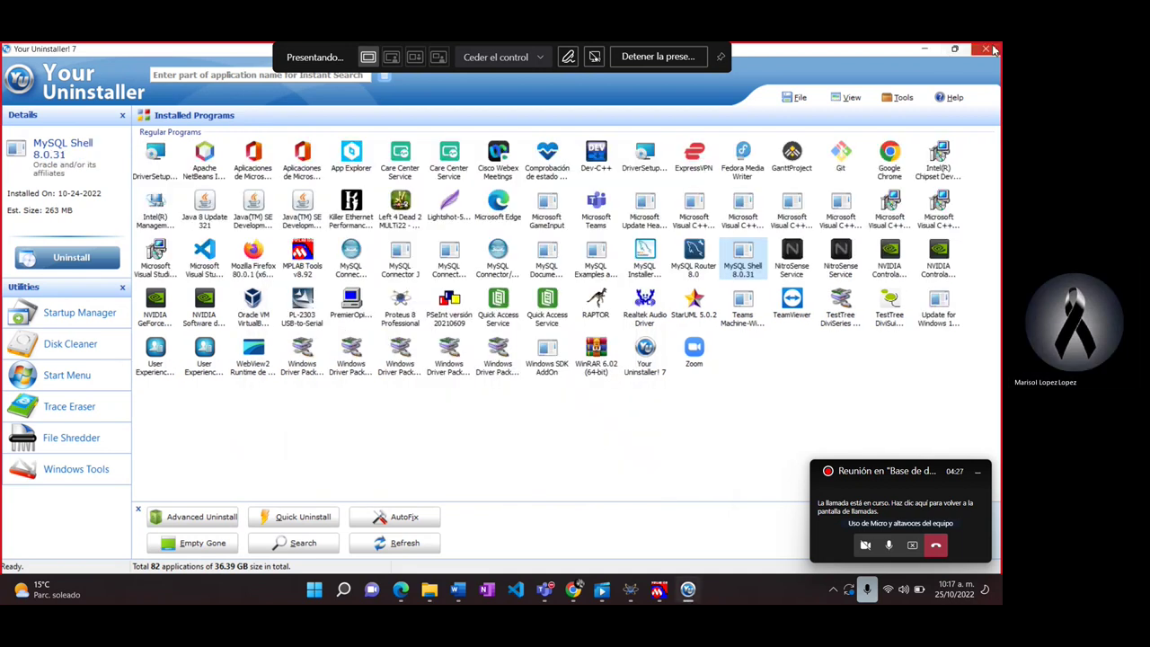
# Step: Close Your Uninstaller and launch MySQL Installer - Community from a Start menu search for 'mys'
pyautogui.click(986, 49)
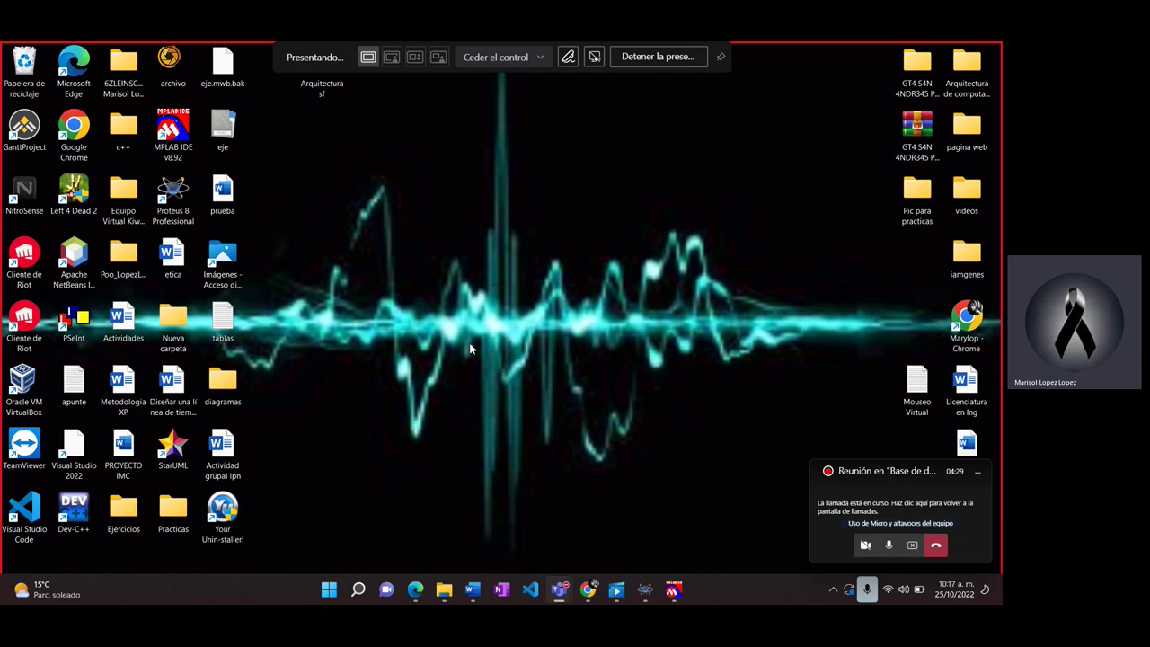
pyautogui.press('super')
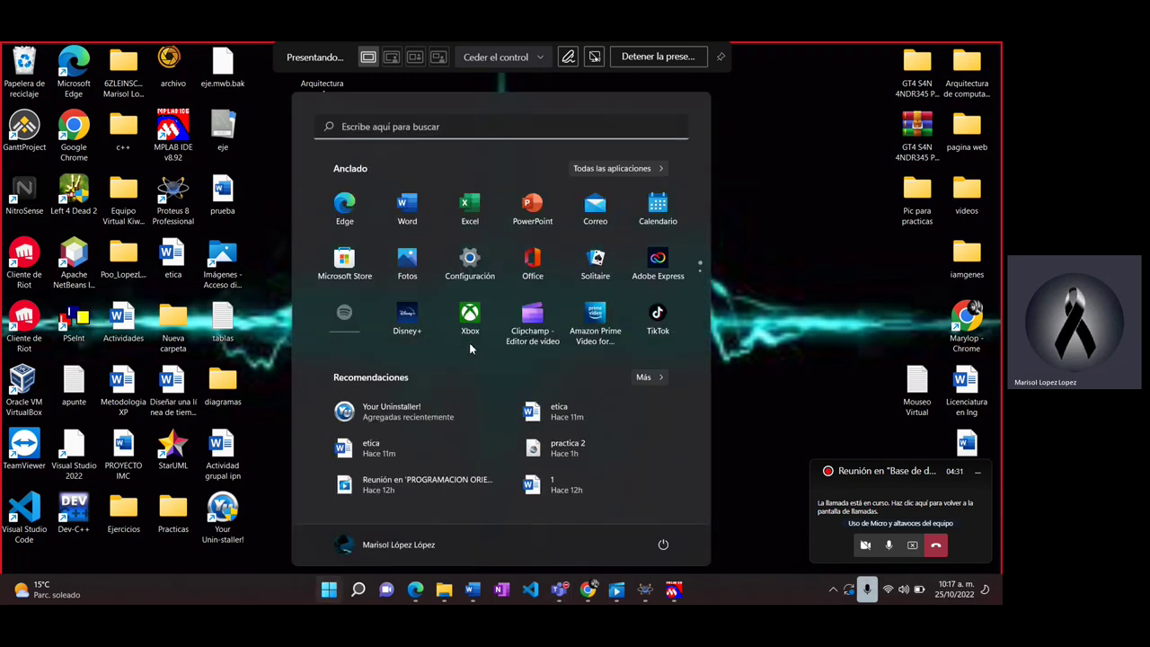
pyautogui.write('wo')
pyautogui.press('BackSpace')
pyautogui.press('BackSpace')
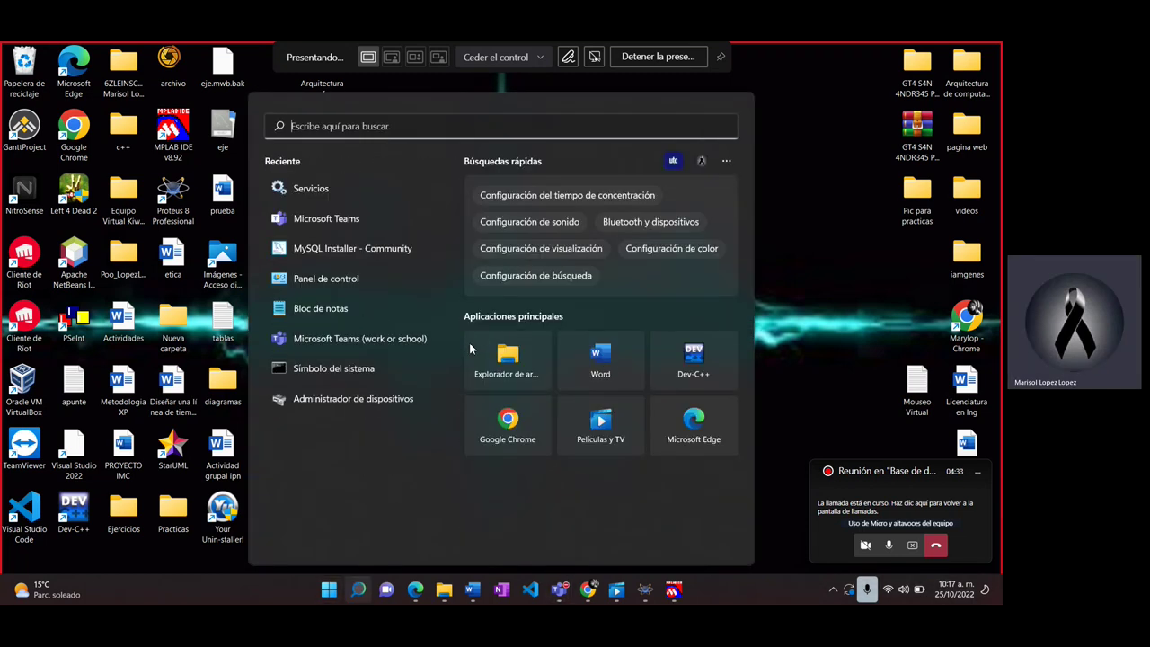
pyautogui.write('mys')
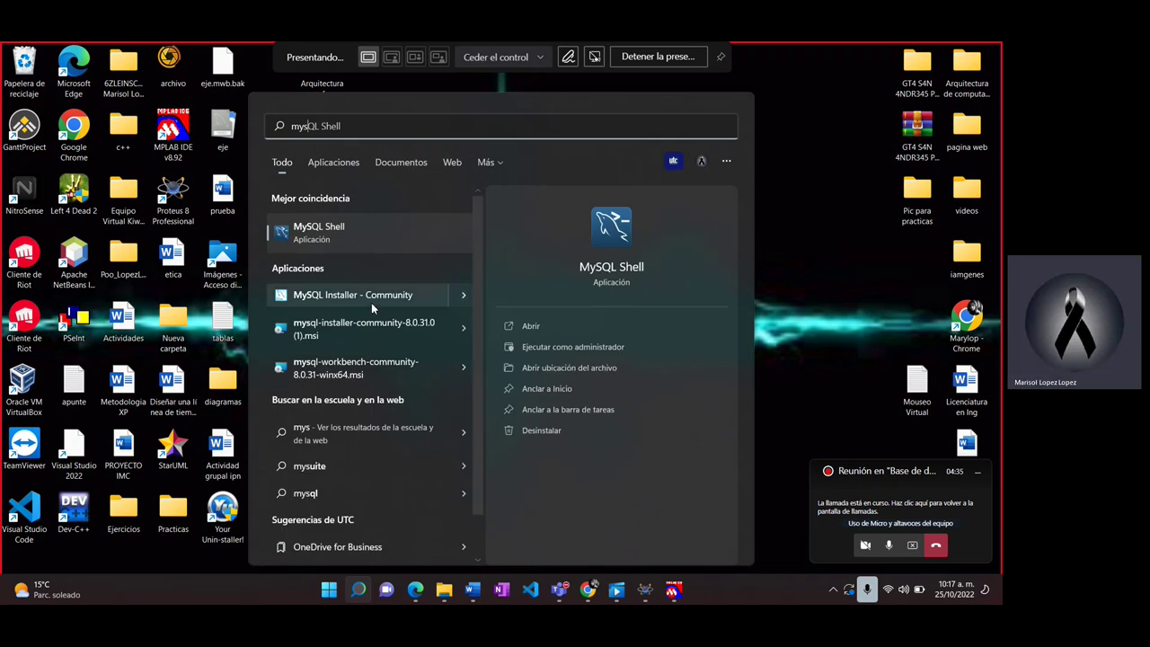
pyautogui.press('Return')
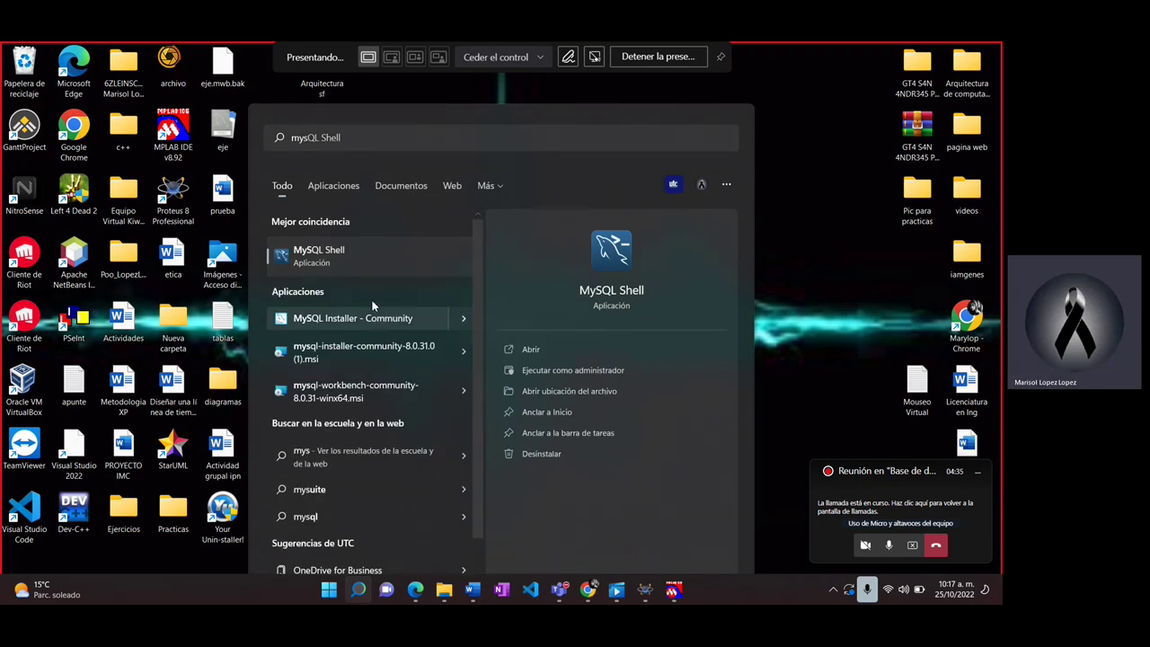
pyautogui.click(372, 306)
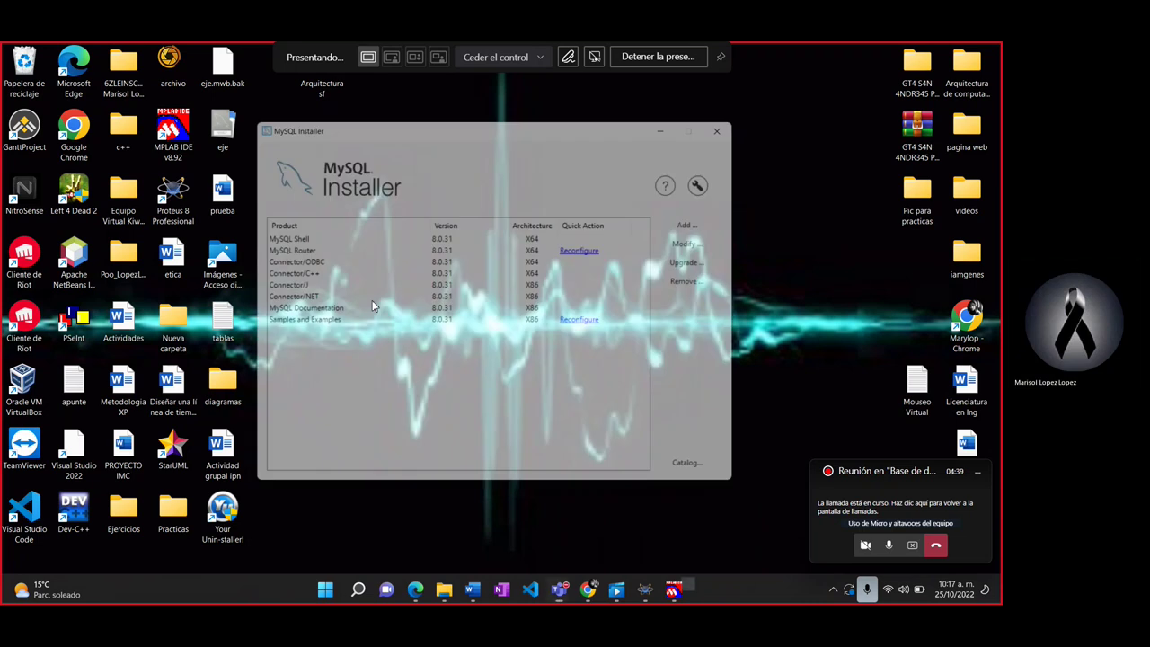
# Step: Add MySQL Server 8.0.31 - X64 to the products to be installed
pyautogui.click(286, 240)
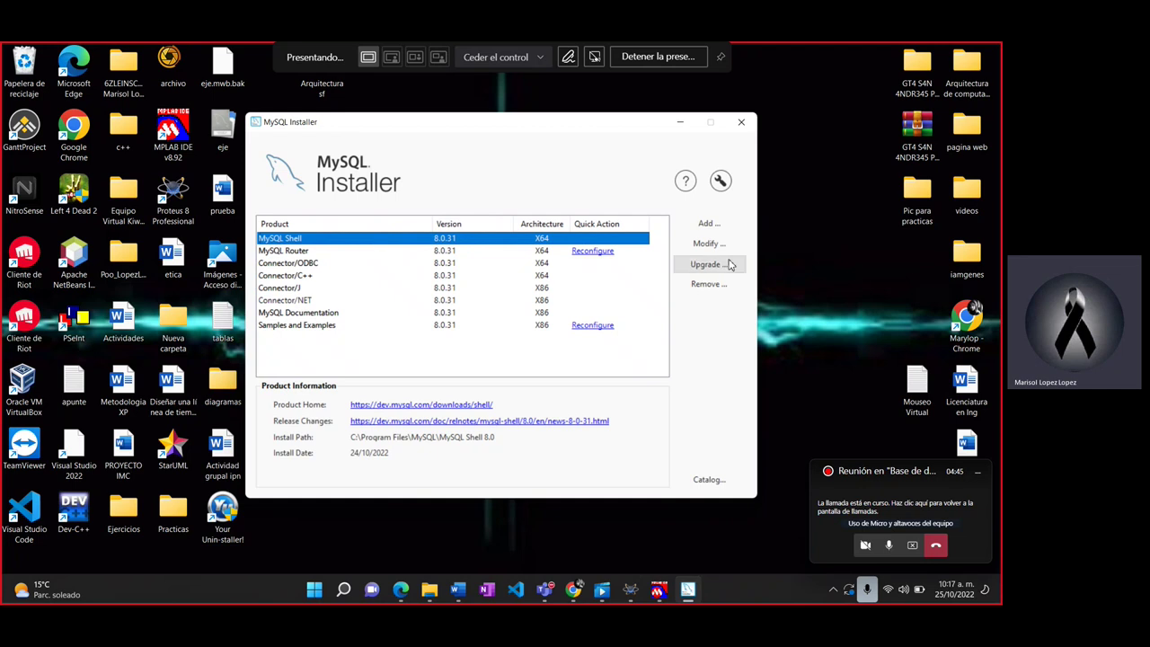
pyautogui.click(716, 228)
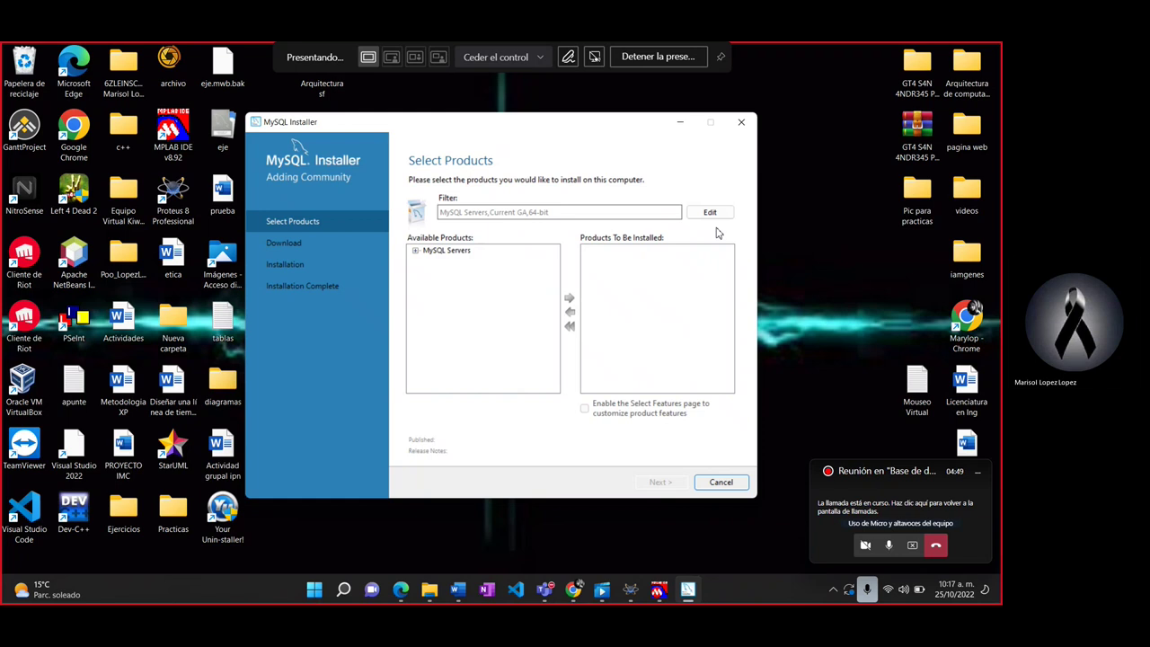
pyautogui.click(415, 251)
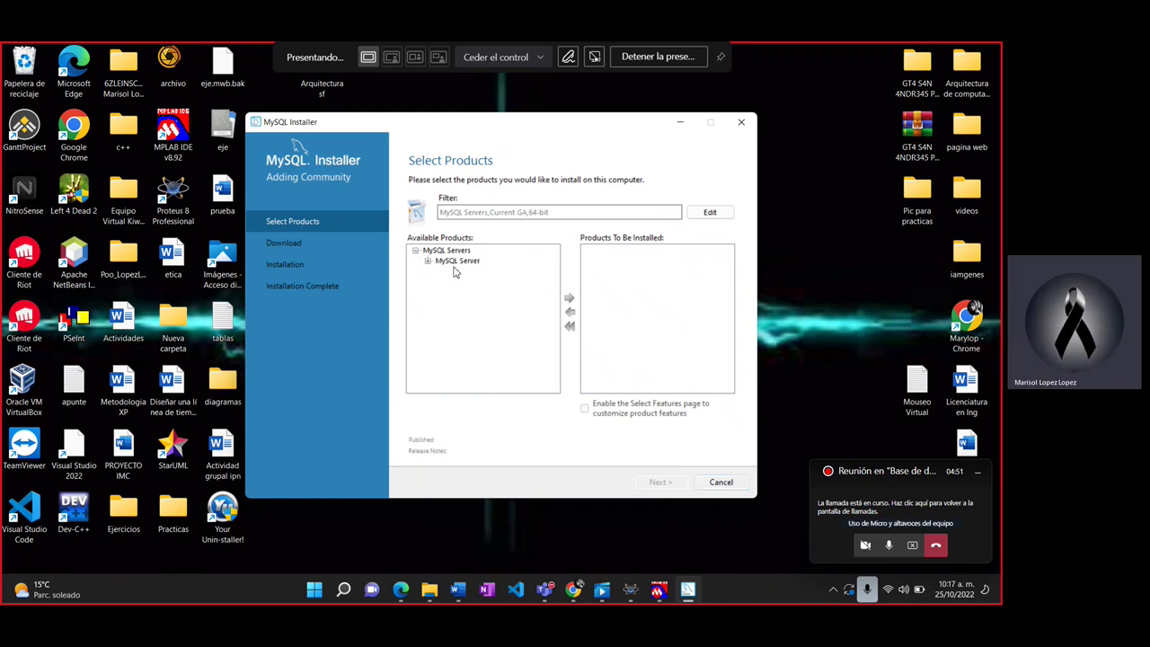
pyautogui.click(454, 264)
pyautogui.click(428, 262)
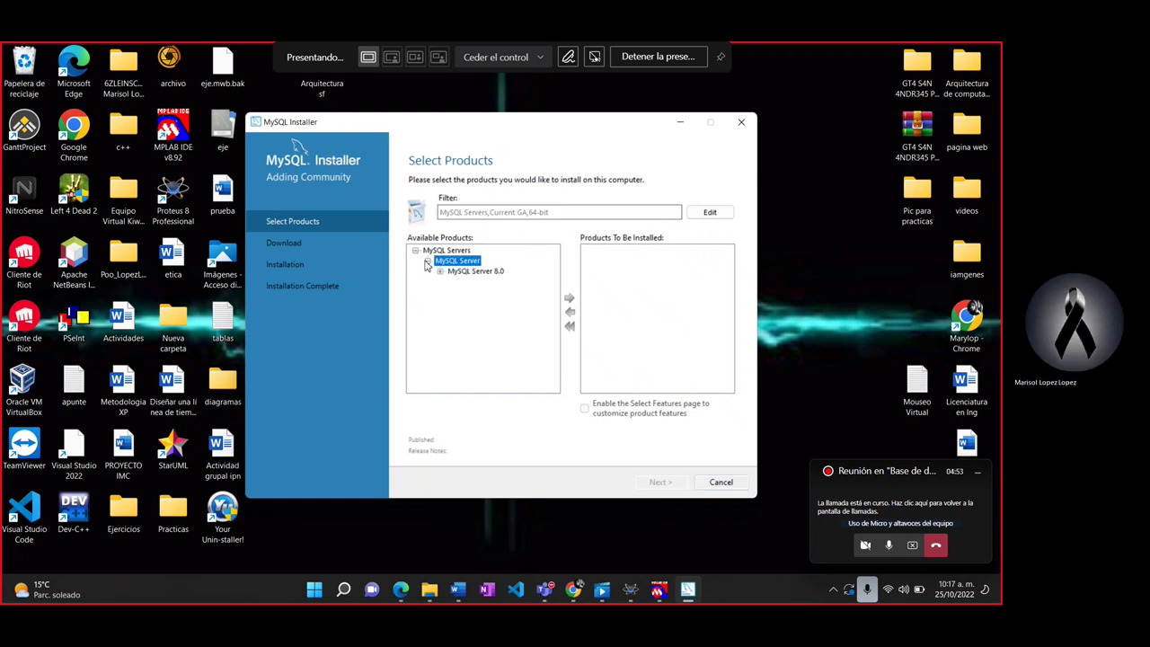
pyautogui.click(467, 271)
pyautogui.click(440, 271)
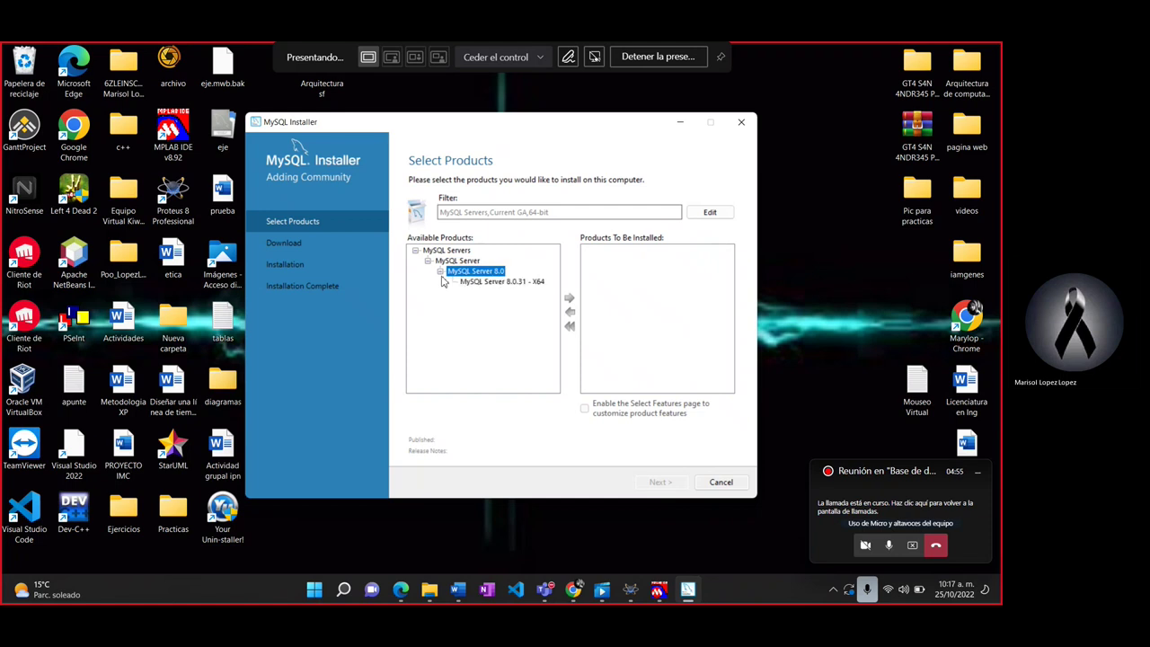
pyautogui.click(512, 283)
pyautogui.click(571, 301)
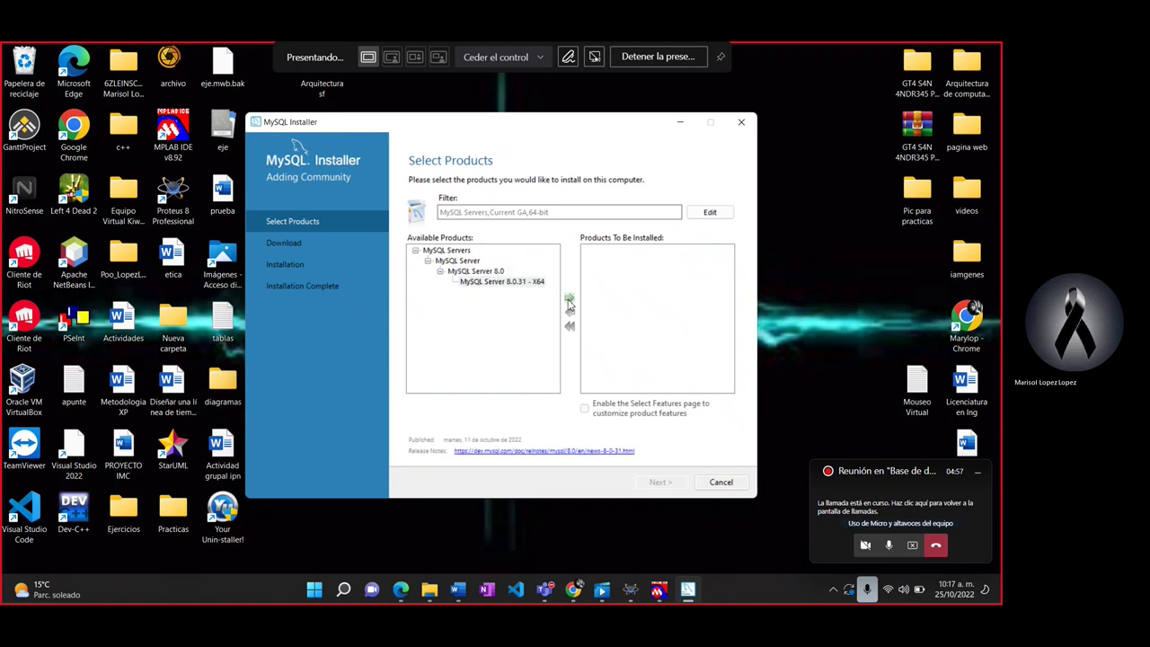
# Step: Accept the existing install paths and execute the MySQL Server 8.0.31 installation
pyautogui.click(665, 483)
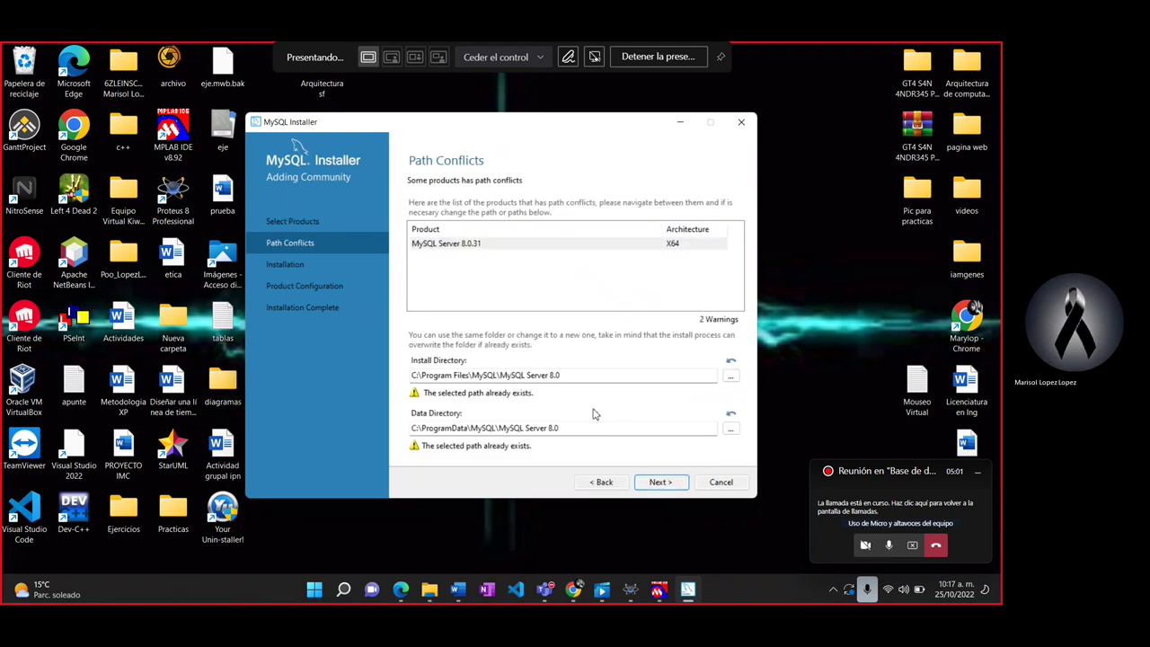
pyautogui.click(661, 481)
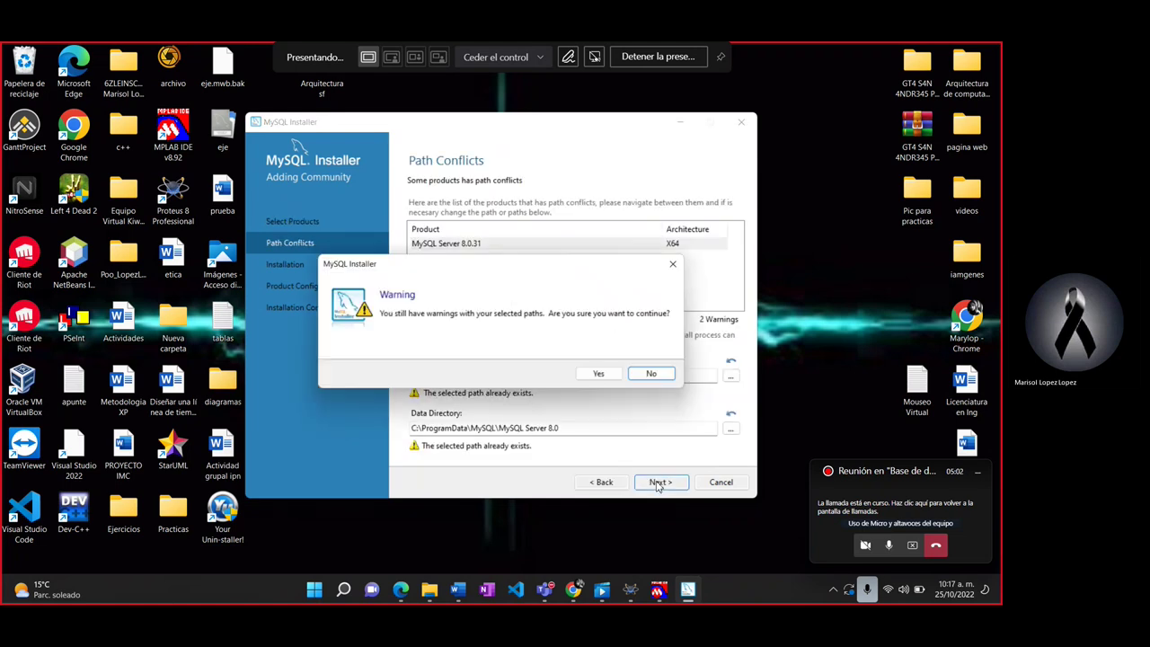
pyautogui.click(599, 374)
pyautogui.click(662, 481)
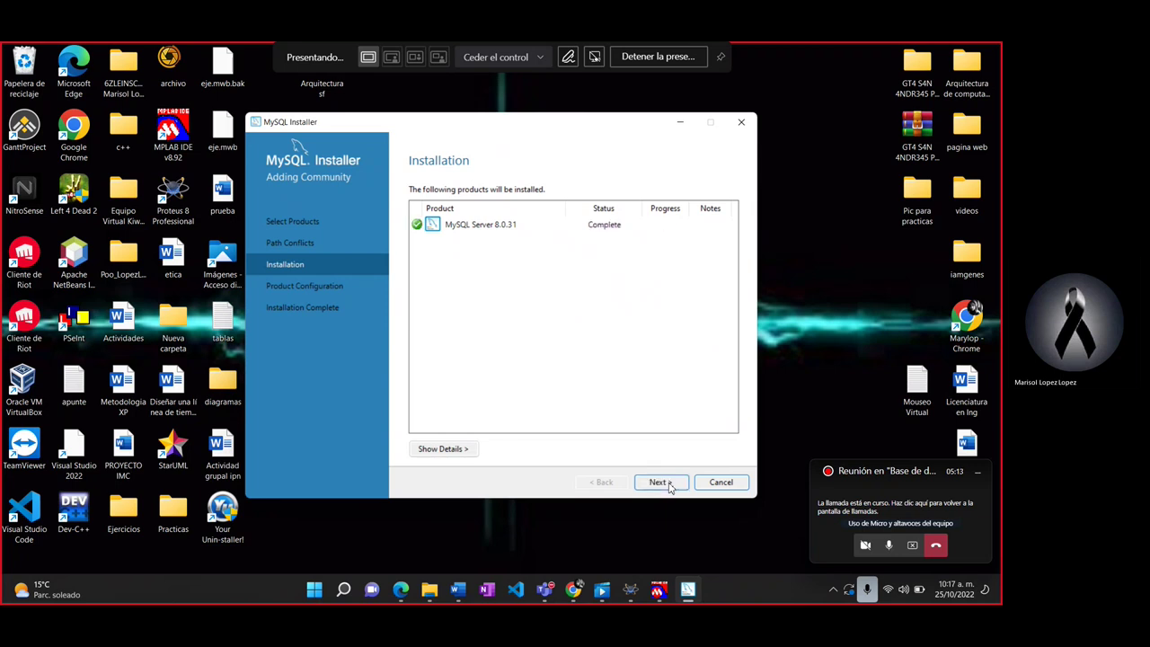
# Step: Start the server configuration, then cancel both configuration and adding products
pyautogui.click(669, 486)
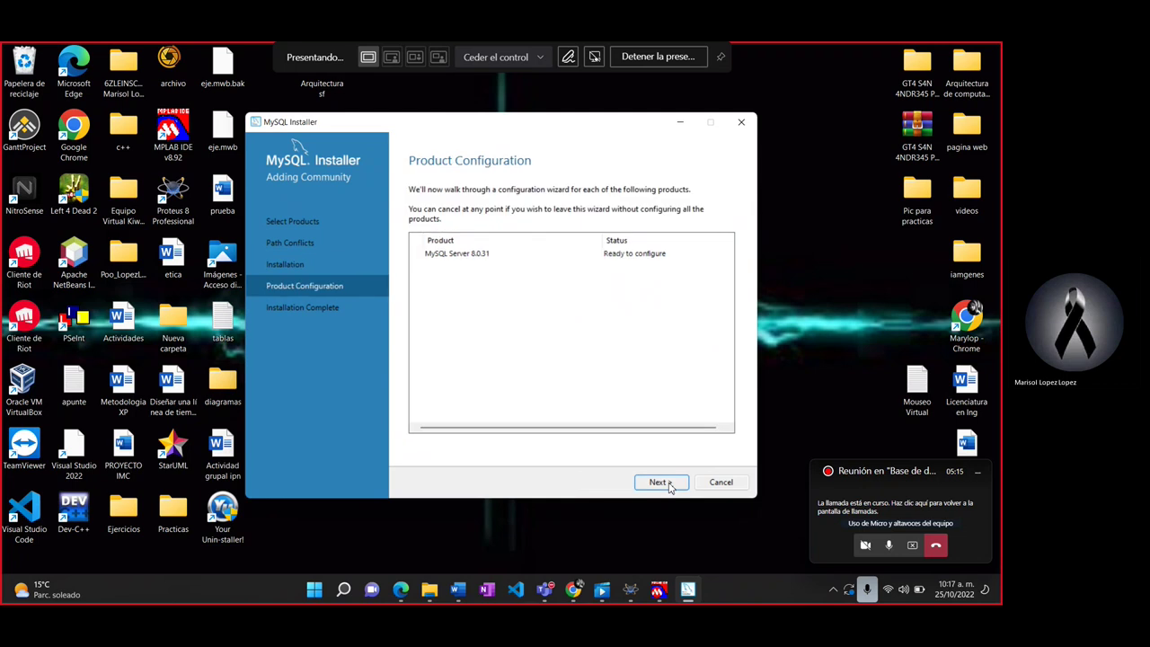
pyautogui.click(670, 487)
pyautogui.click(668, 486)
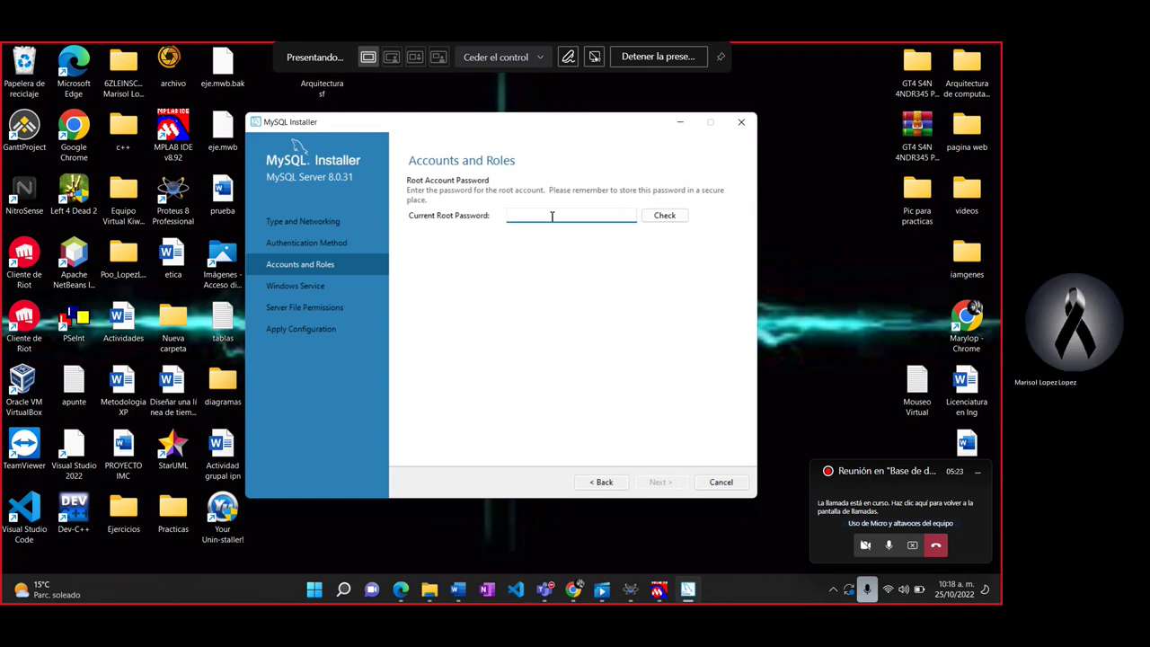
pyautogui.click(721, 482)
pyautogui.click(598, 375)
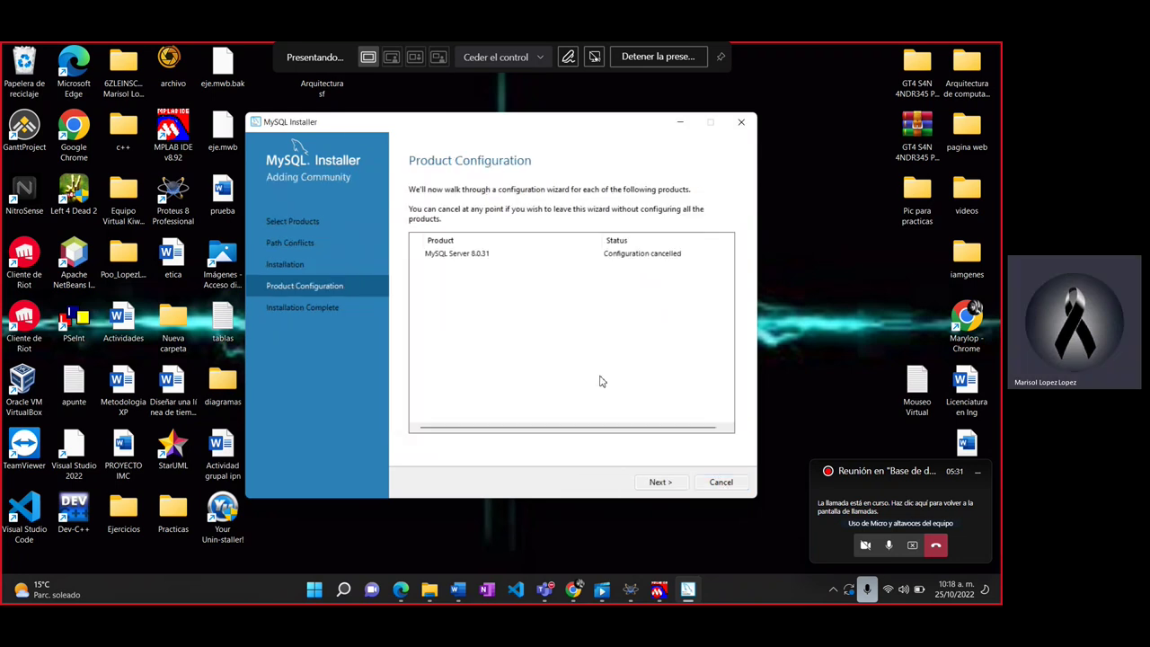
pyautogui.click(720, 482)
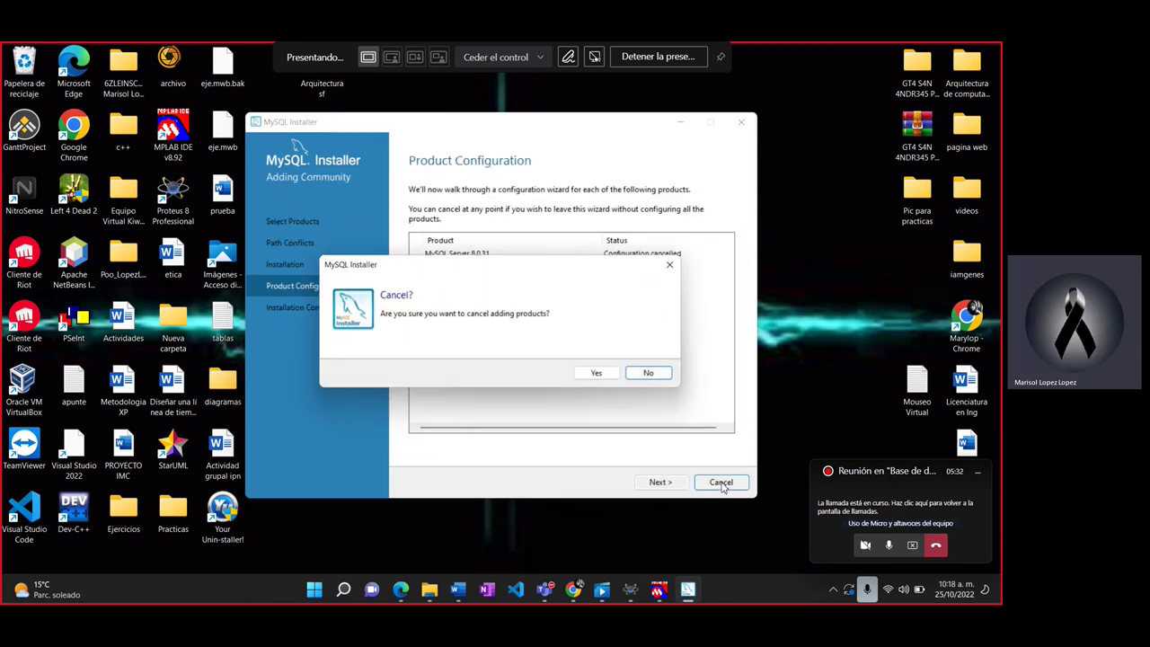
pyautogui.click(600, 374)
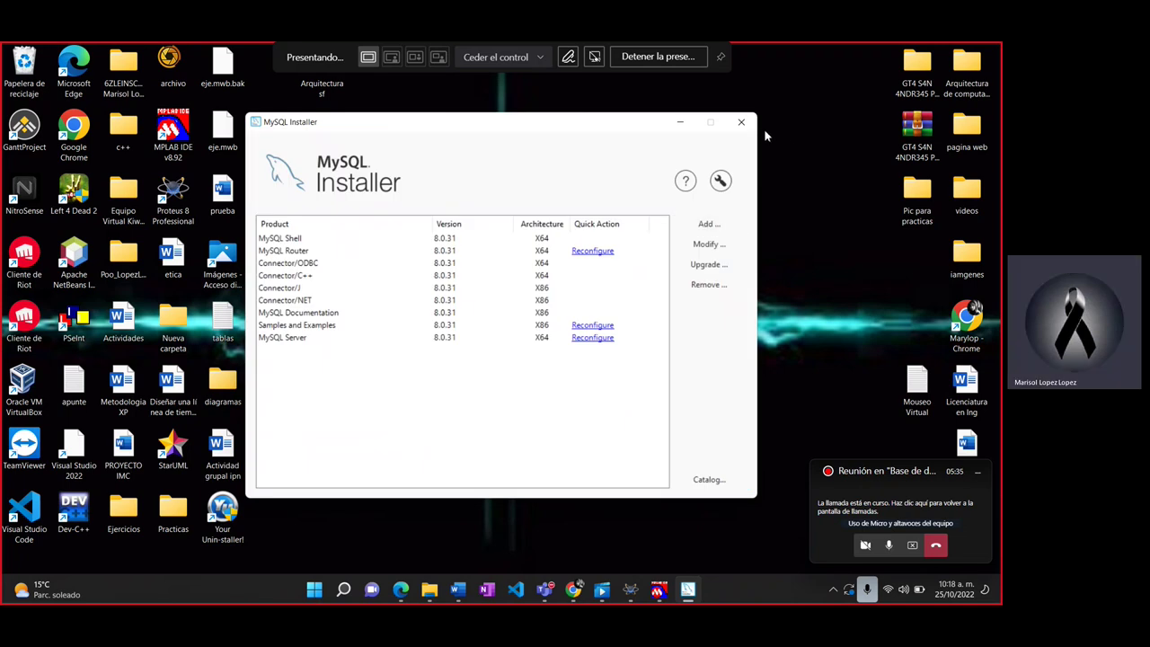
# Step: Close MySQL Installer, reopen Your Uninstaller past the trial reminder, and select MySQL Connector C++ 8.0
pyautogui.click(741, 122)
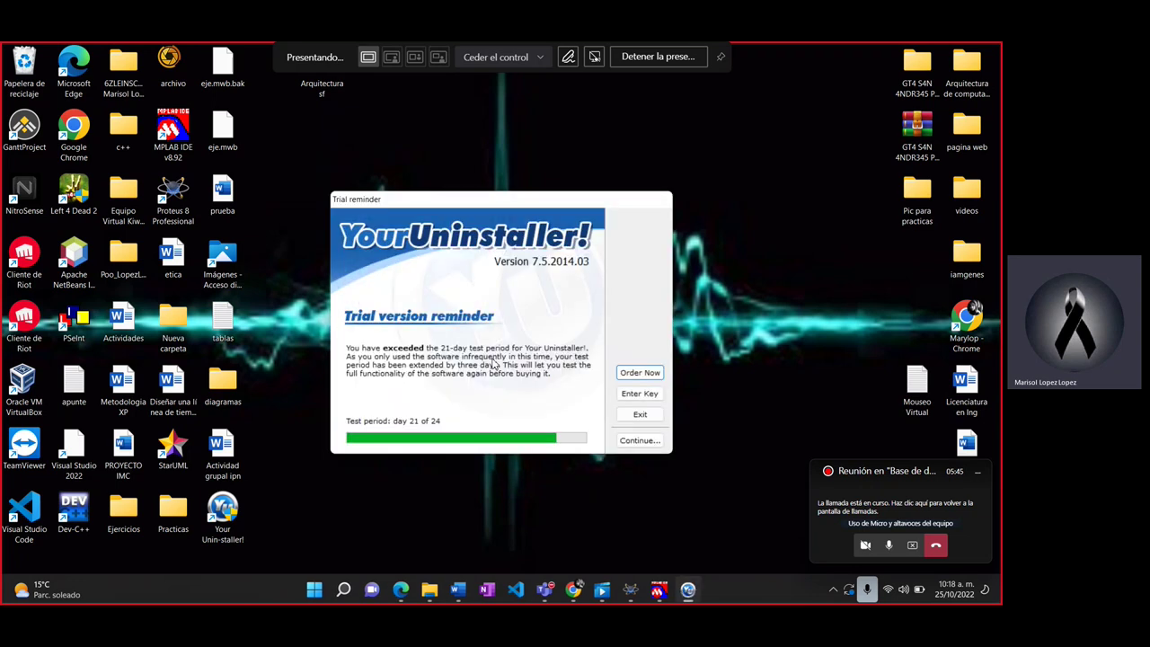
pyautogui.click(640, 440)
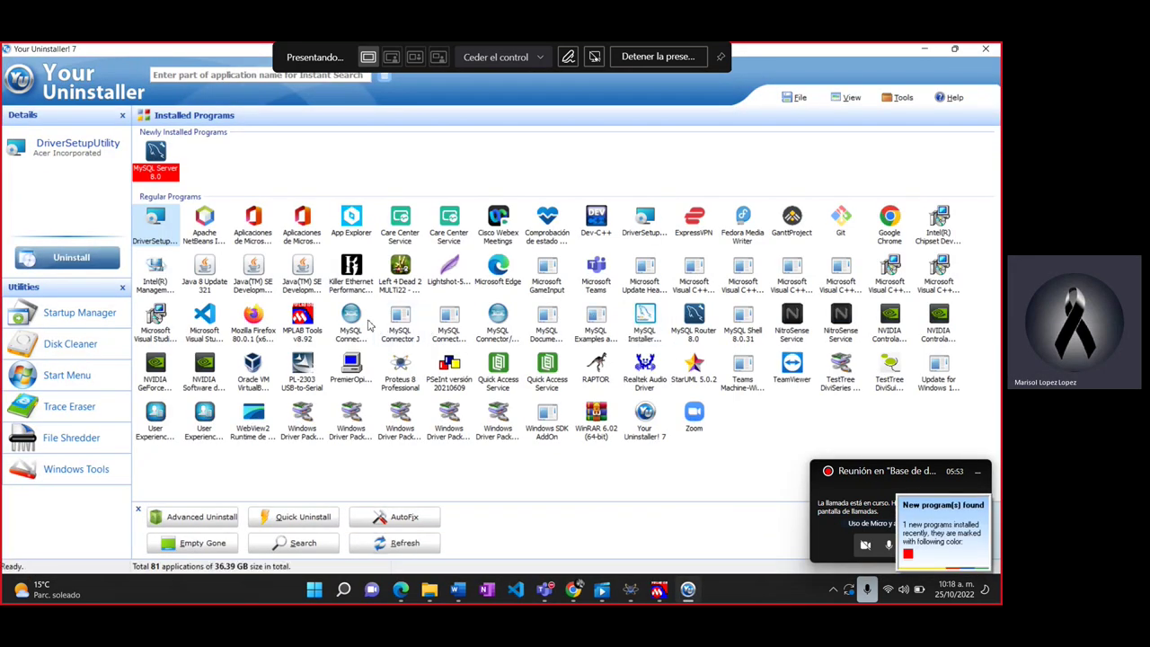
pyautogui.click(351, 323)
# Step: Uninstall MySQL Connector C++ 8.0, removing the leftover items the scan found
pyautogui.click(71, 258)
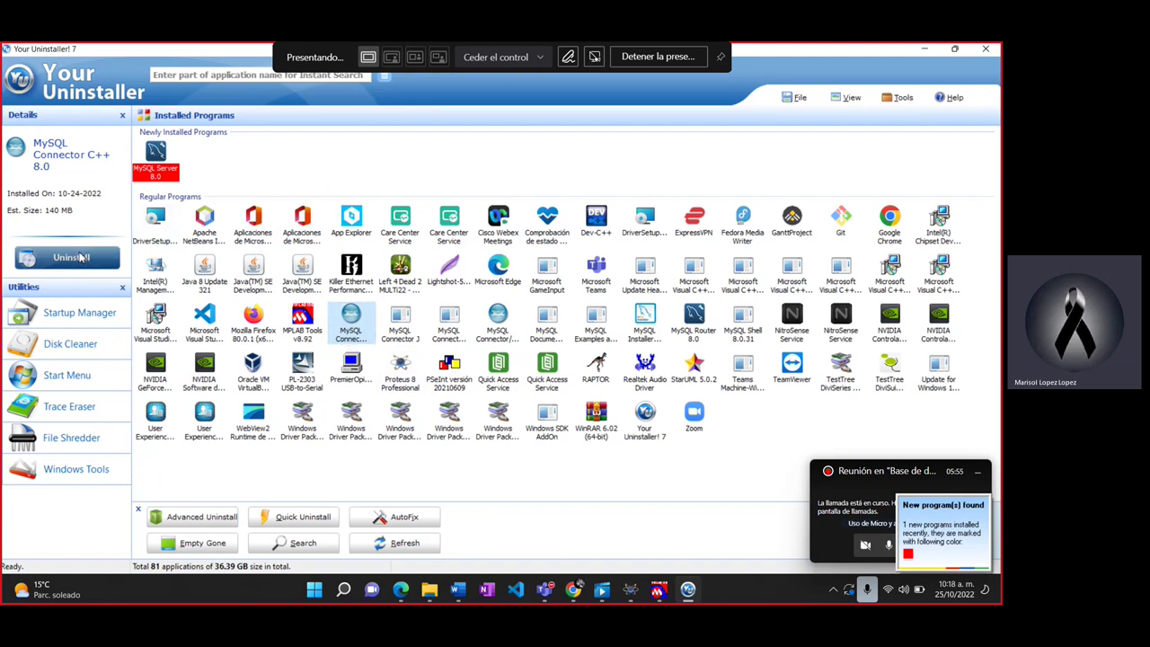
pyautogui.click(615, 447)
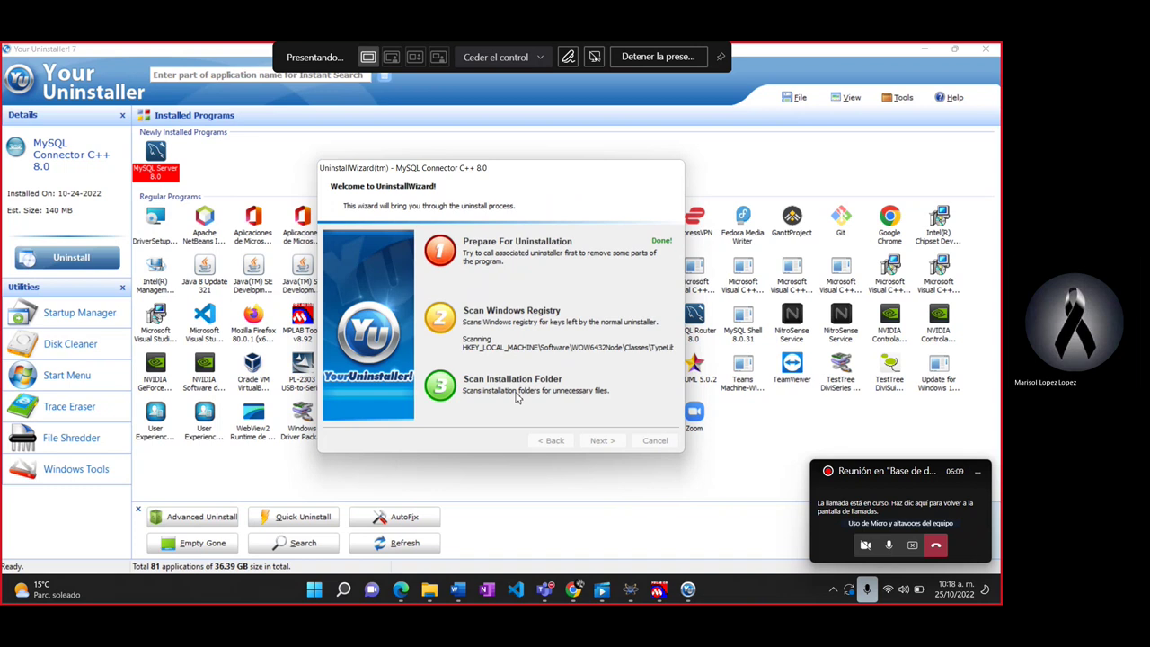
pyautogui.click(611, 442)
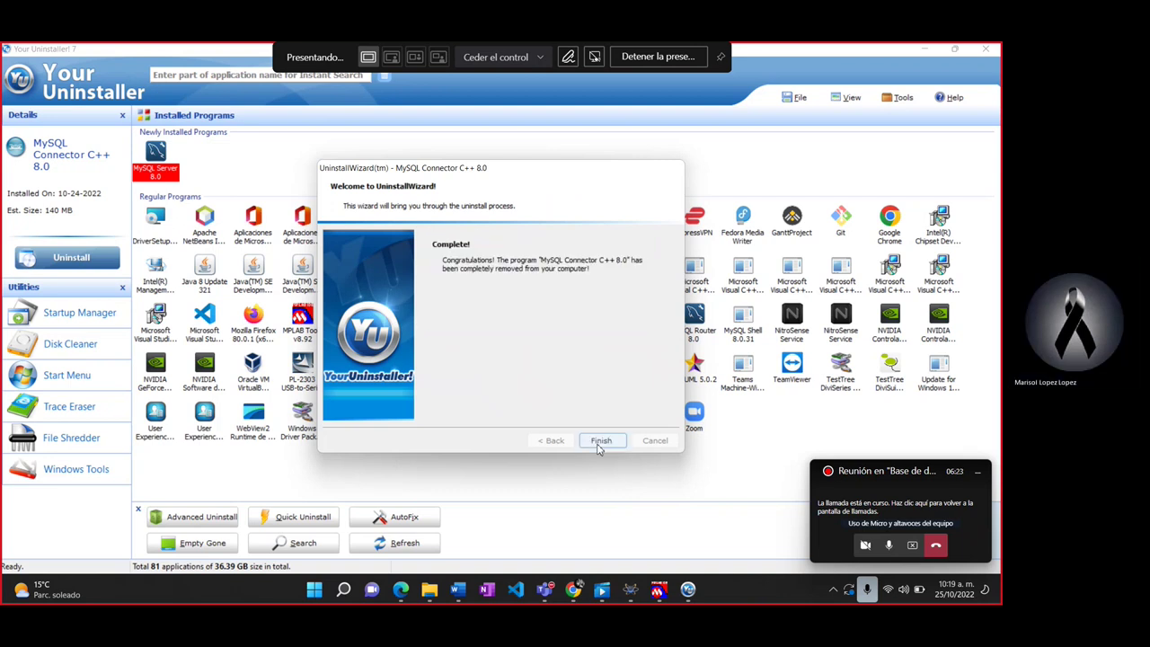
pyautogui.click(599, 440)
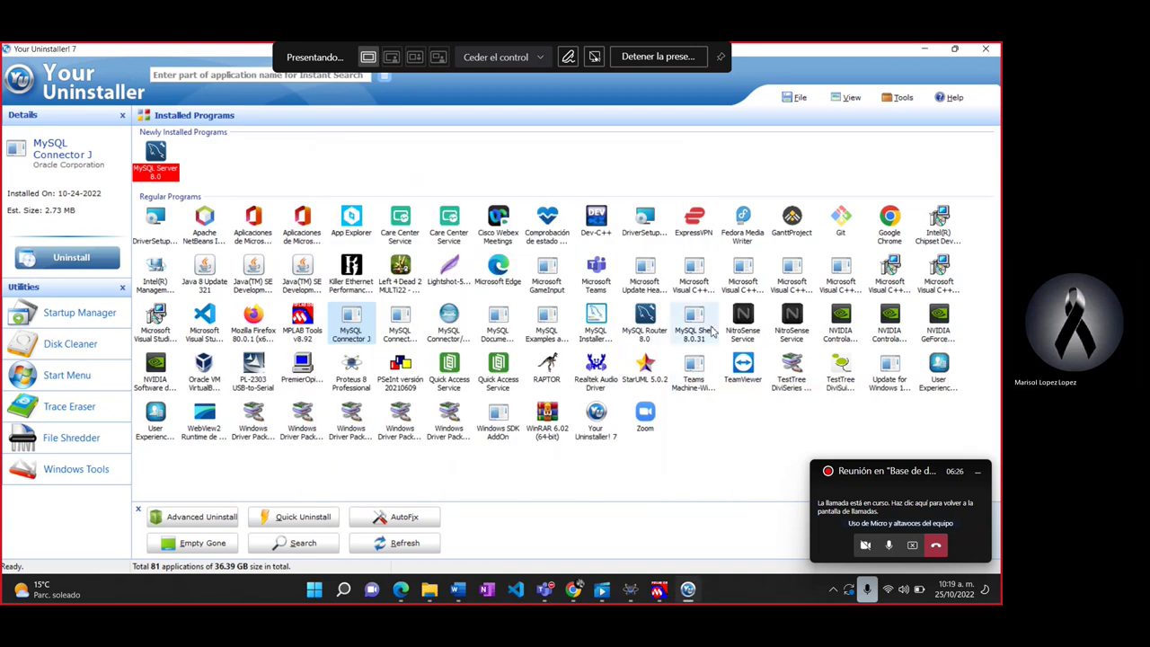
# Step: Uninstall MySQL Router 8.0 and delete its 41 leftover registry entries
pyautogui.doubleClick(642, 325)
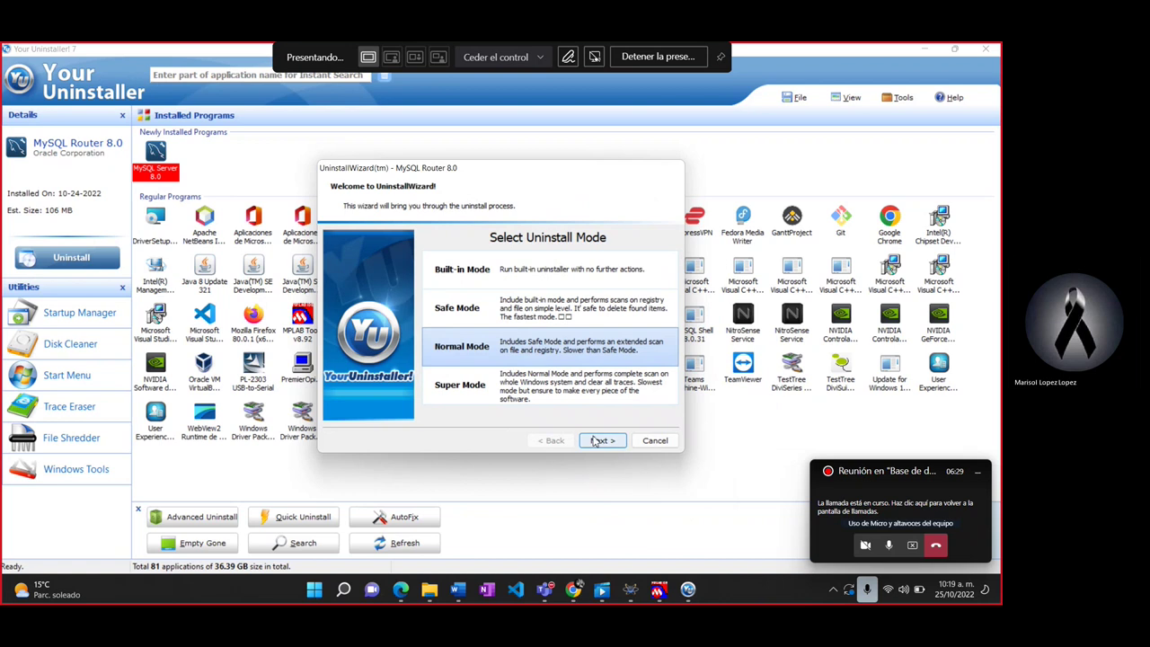
pyautogui.click(615, 442)
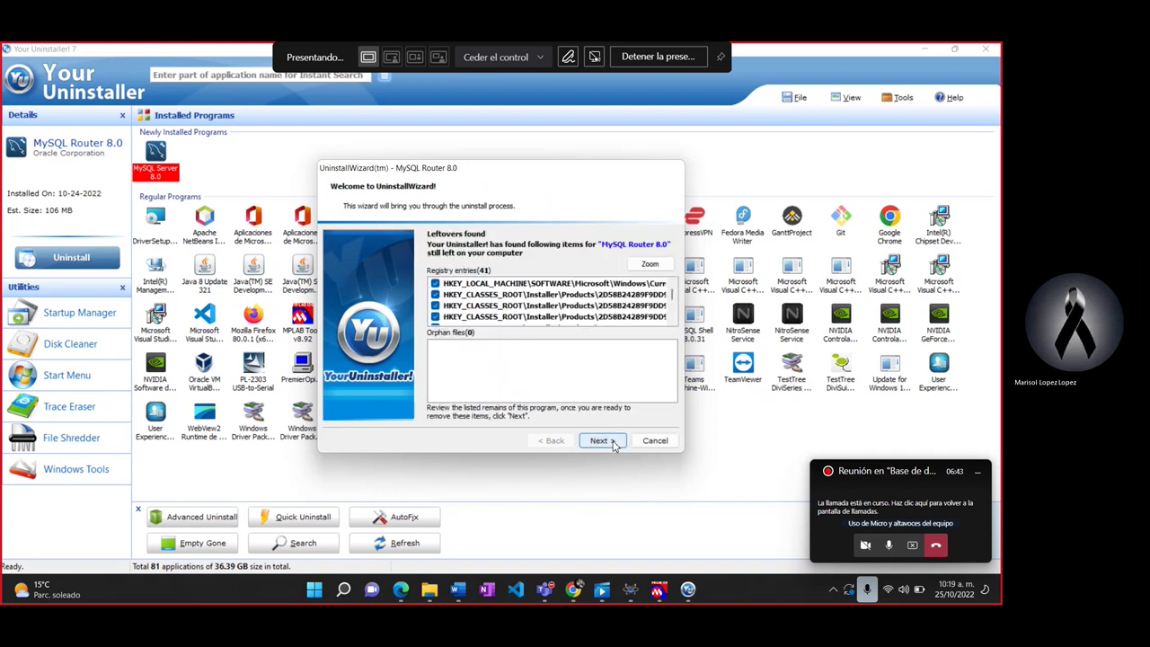
pyautogui.click(614, 446)
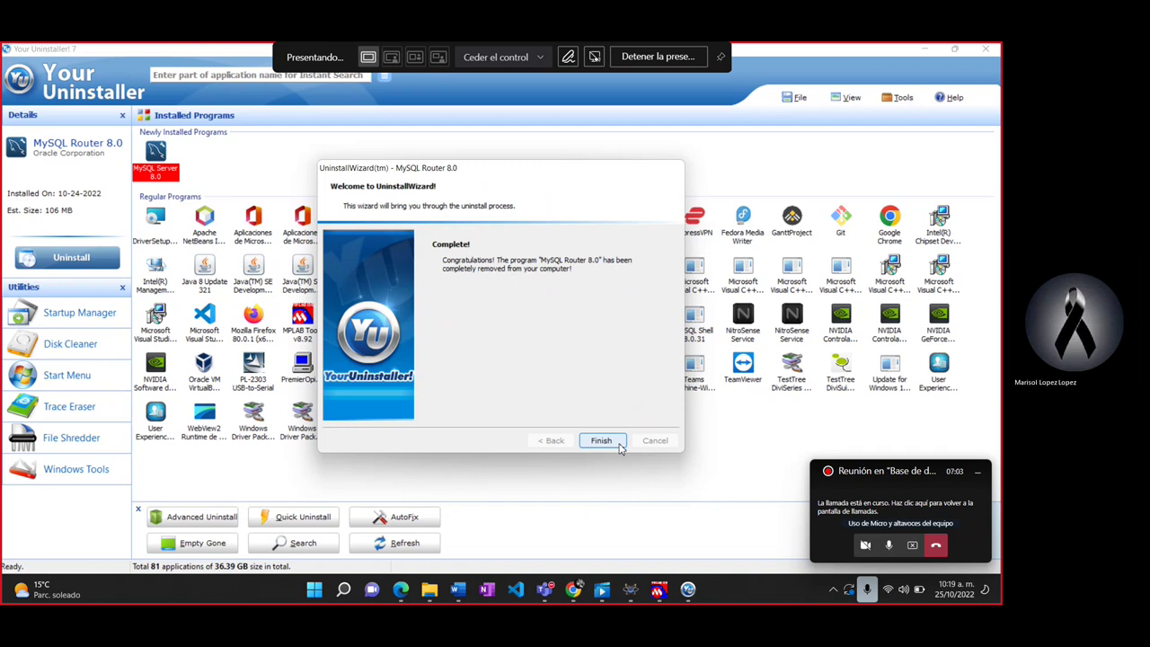
# Step: Close the Router wizard, try removing MySQL Shell 8.0.31, and close the store page it opens
pyautogui.click(619, 442)
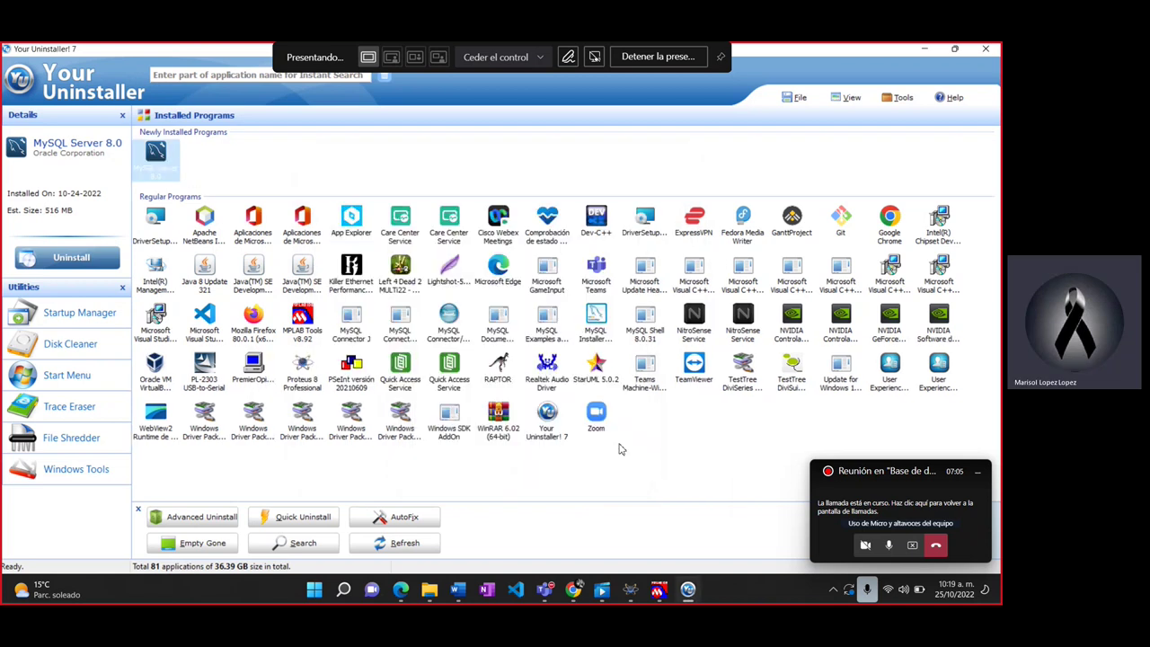
pyautogui.click(645, 322)
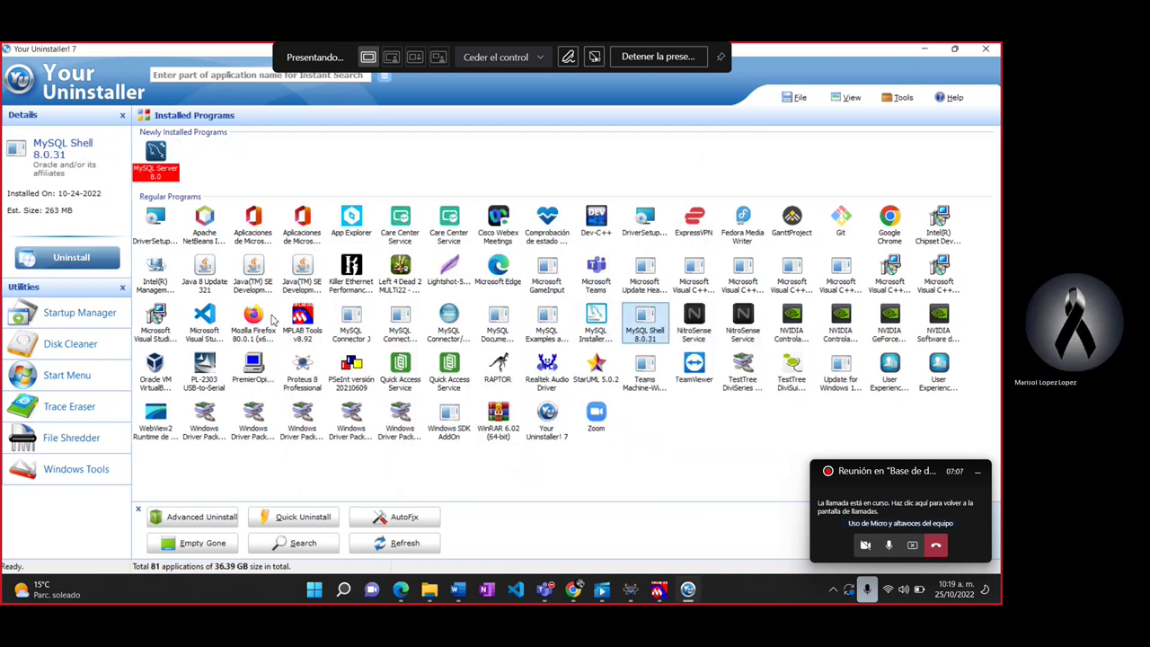
pyautogui.click(79, 258)
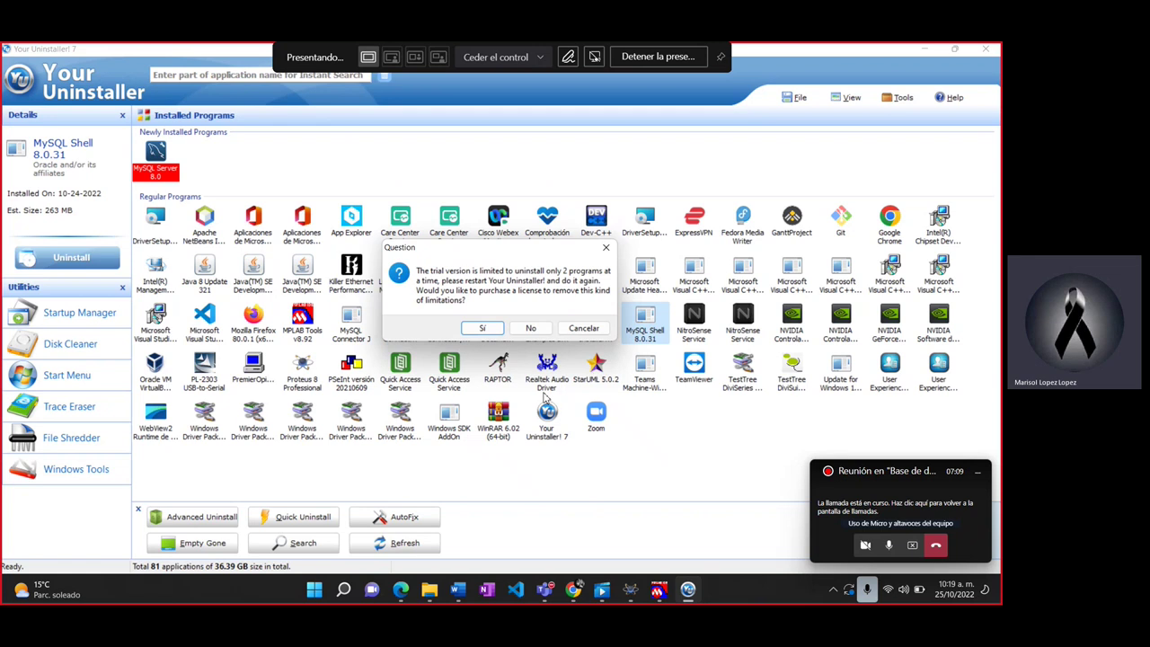
pyautogui.click(496, 329)
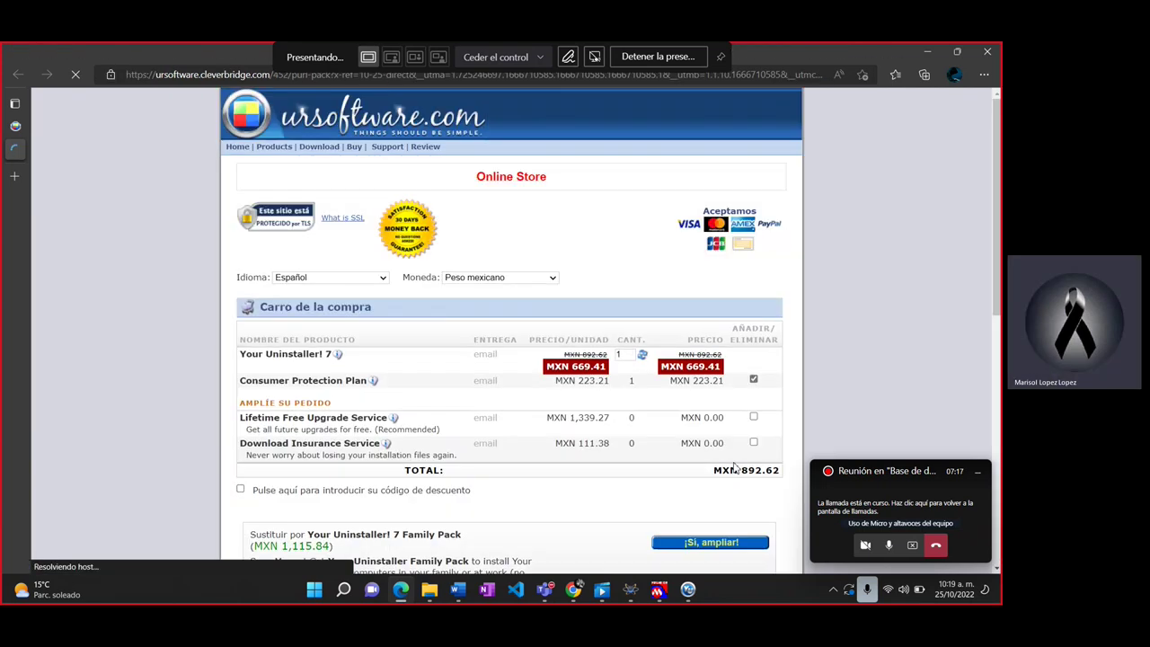
pyautogui.click(989, 56)
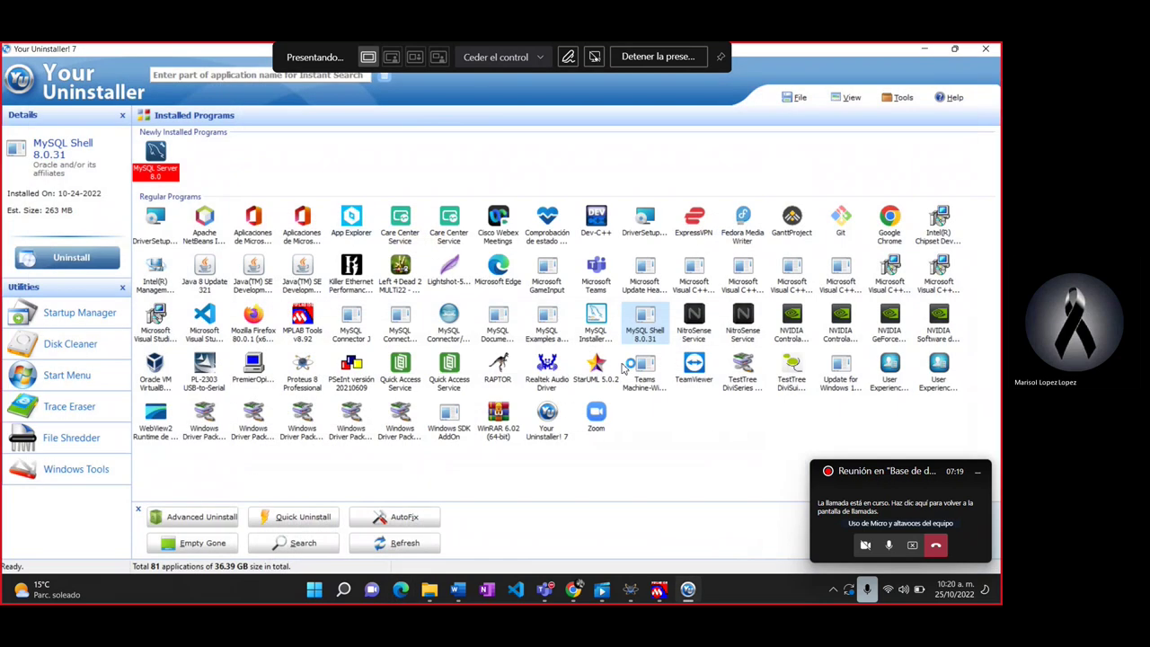
# Step: Try uninstalling MySQL Installer - Community, dismiss the trial-limit question, and minimize the window
pyautogui.click(589, 321)
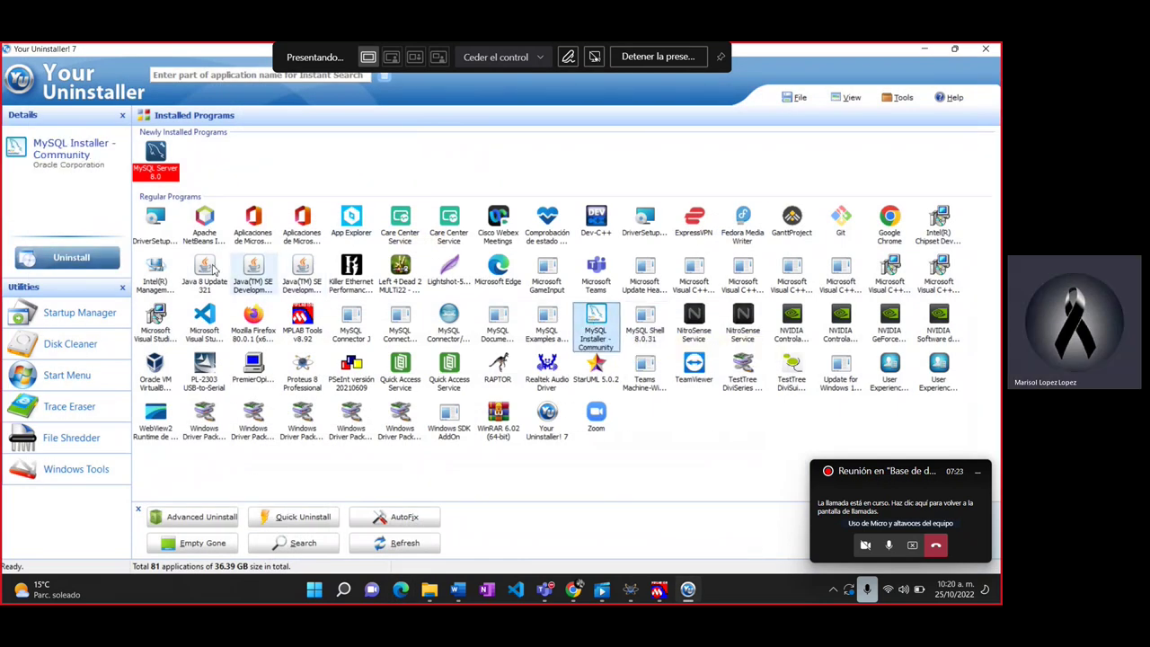
pyautogui.click(92, 257)
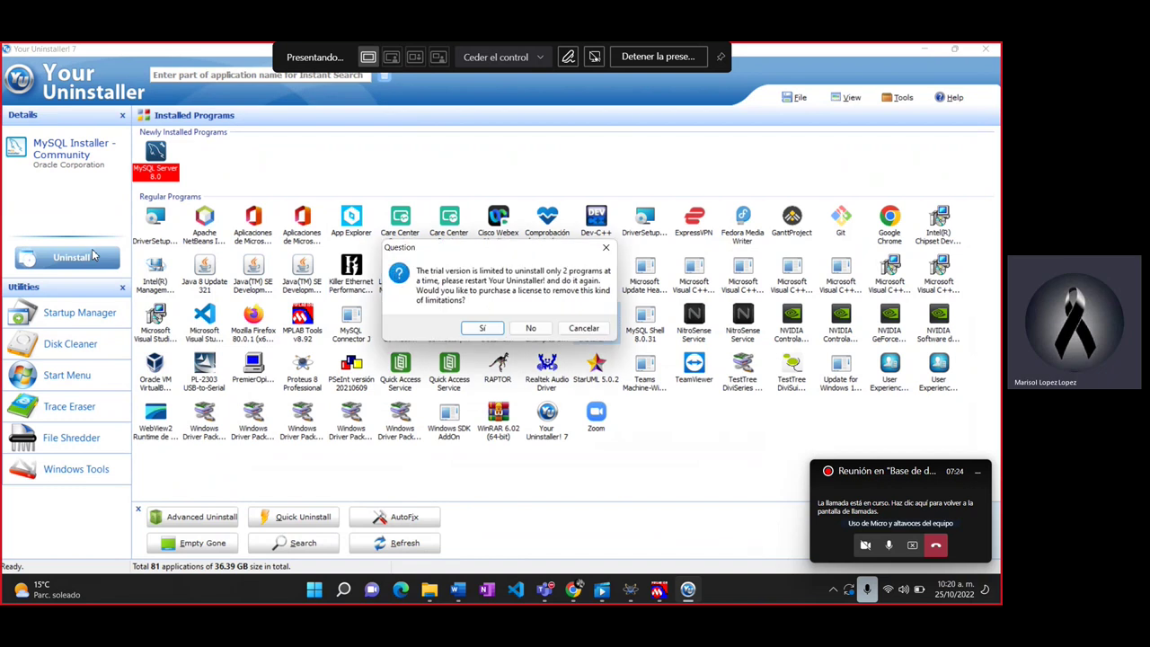
pyautogui.click(484, 333)
pyautogui.click(606, 248)
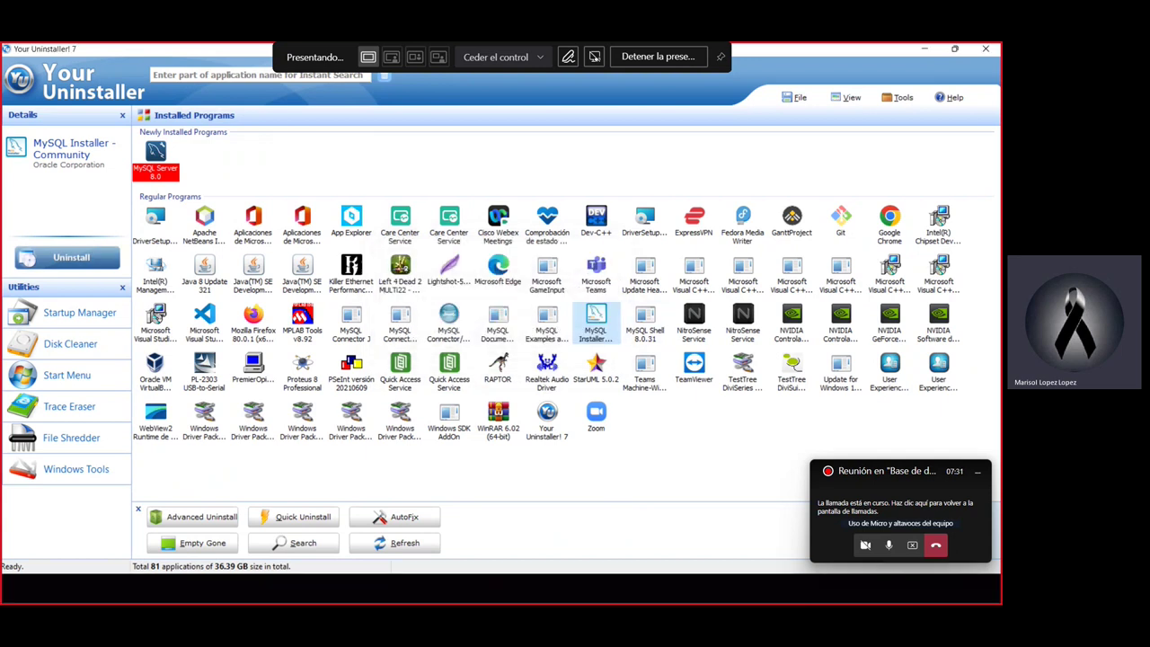
pyautogui.click(693, 603)
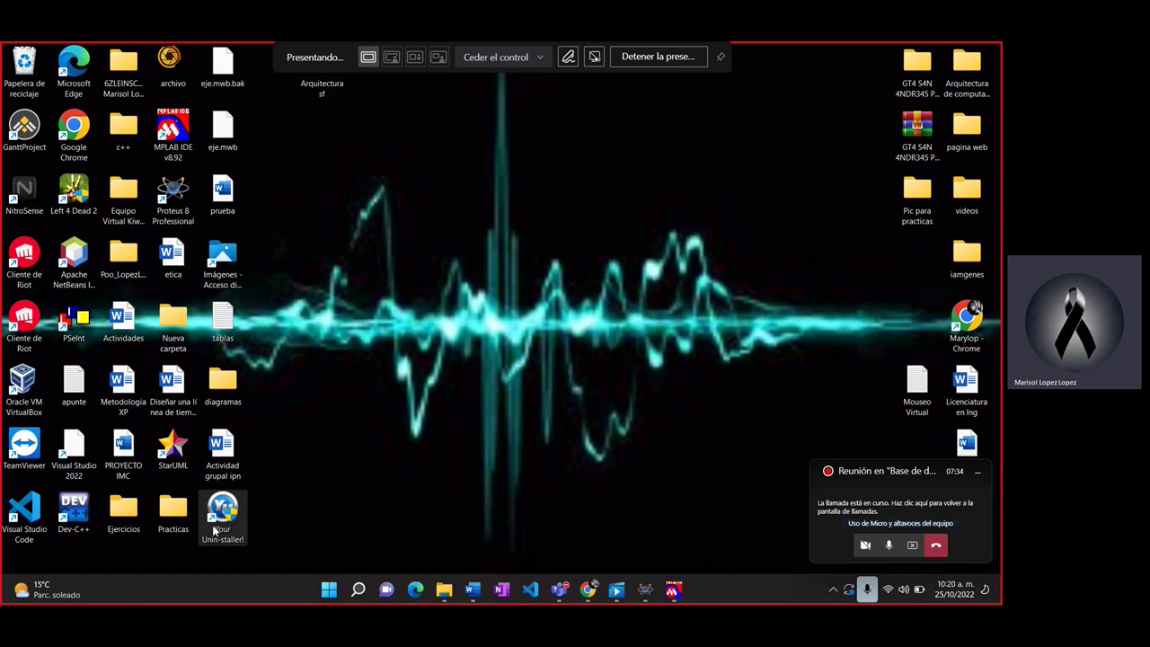
# Step: Dismiss the 'already running' error and use the taskbar menu to get to Task Manager
pyautogui.rightClick(474, 426)
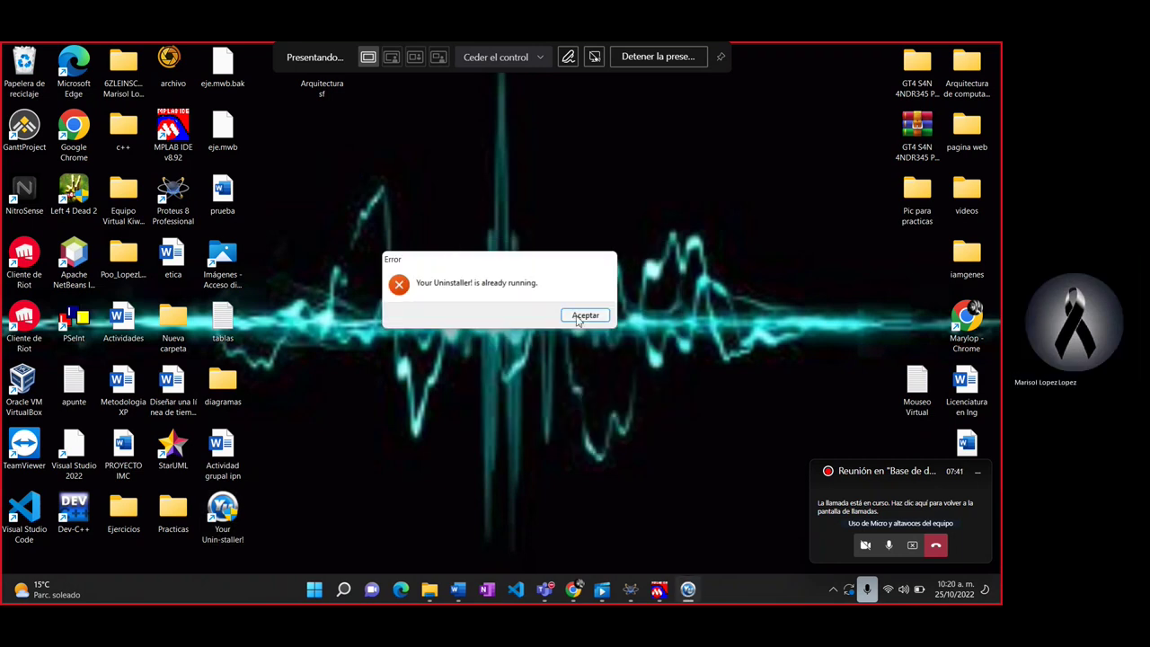
pyautogui.click(585, 315)
pyautogui.rightClick(725, 579)
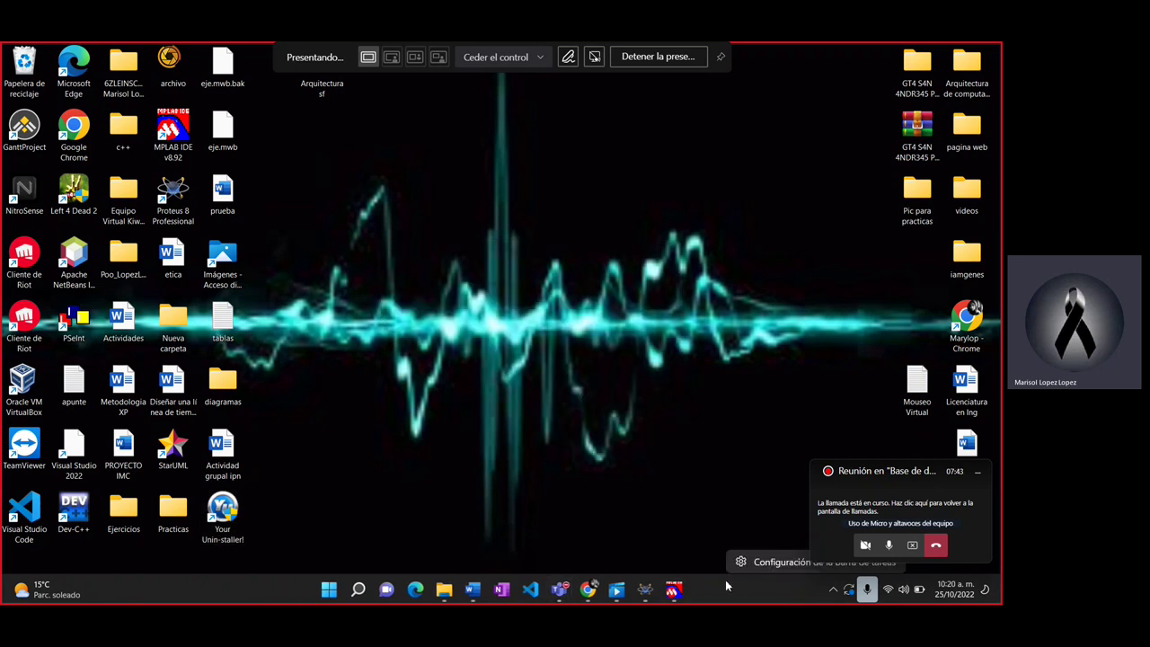
pyautogui.click(758, 563)
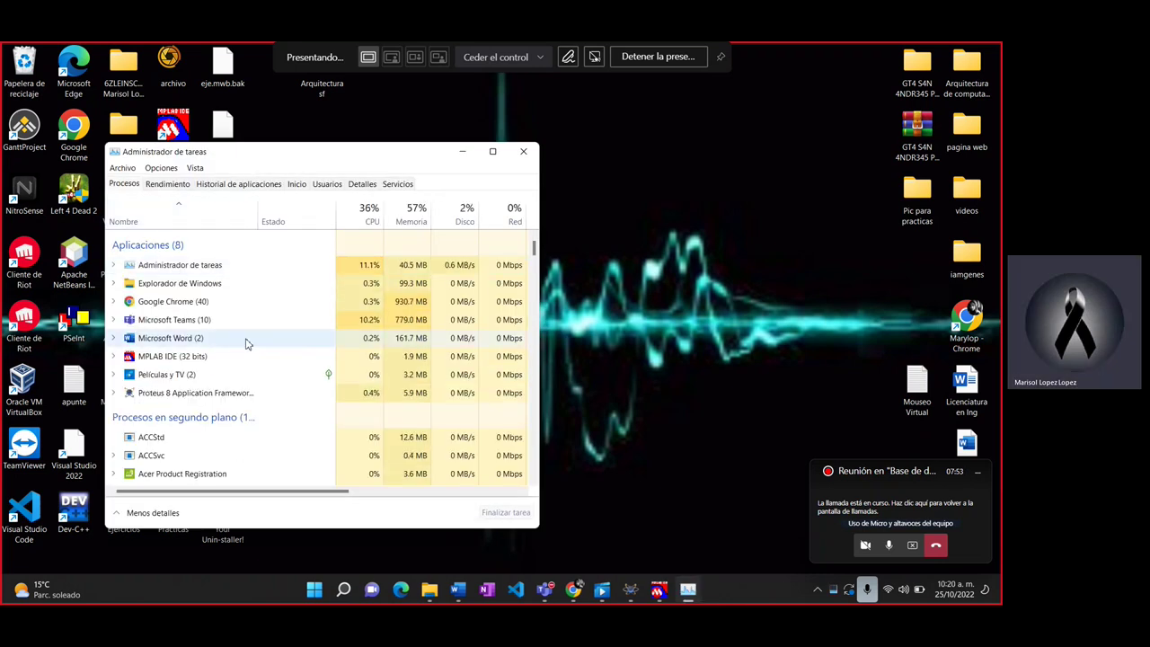
# Step: End the Your Uninstaller! process with Finalizar tarea, then close Task Manager
pyautogui.scroll(-1, 248, 344)
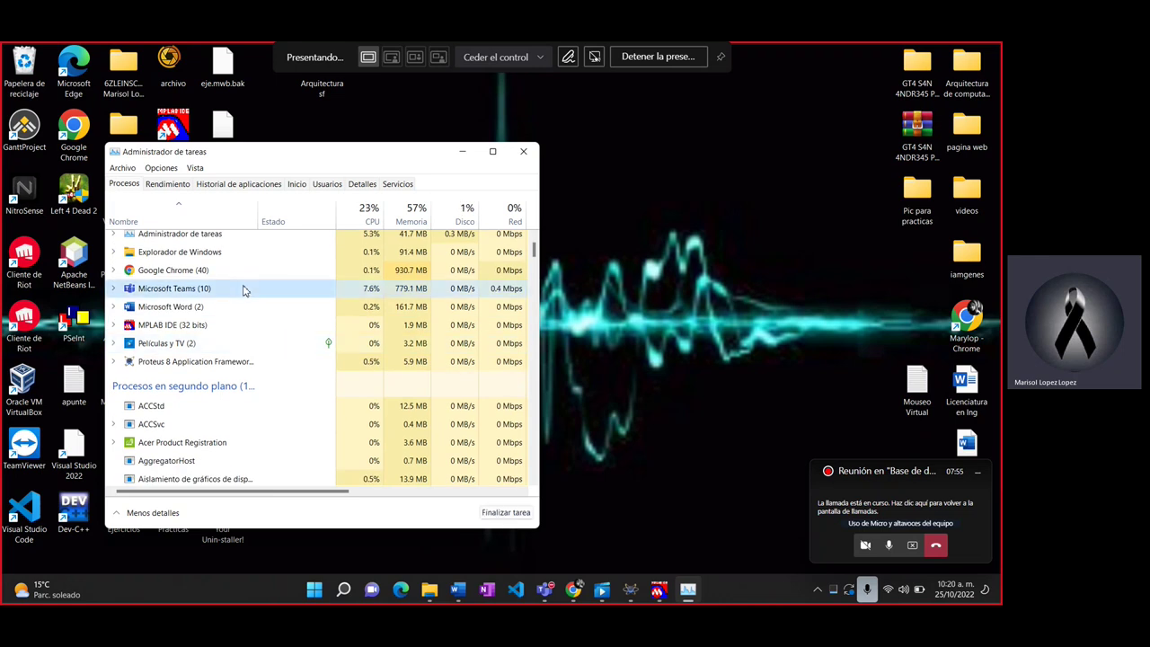
pyautogui.press('y')
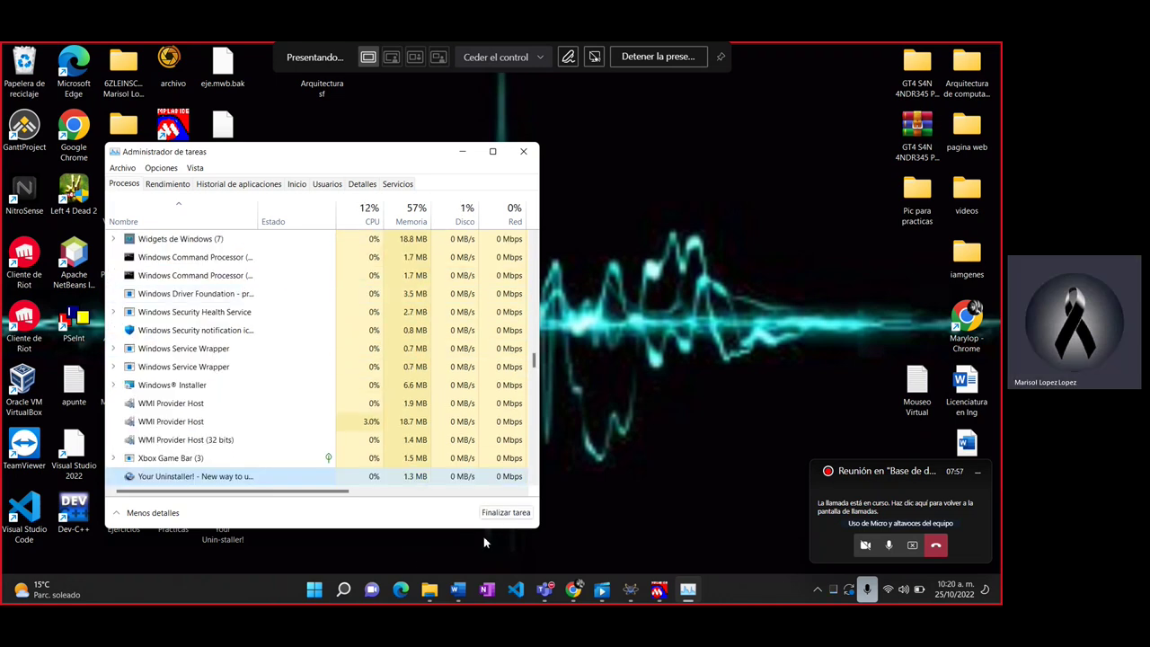
pyautogui.click(505, 514)
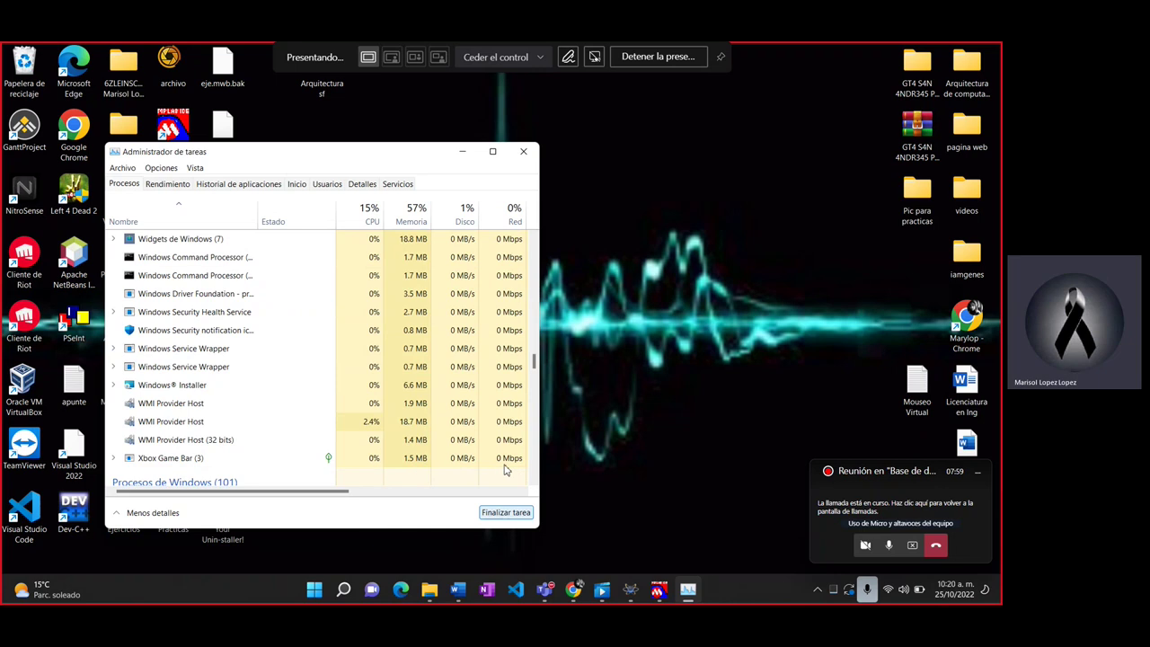
pyautogui.click(523, 151)
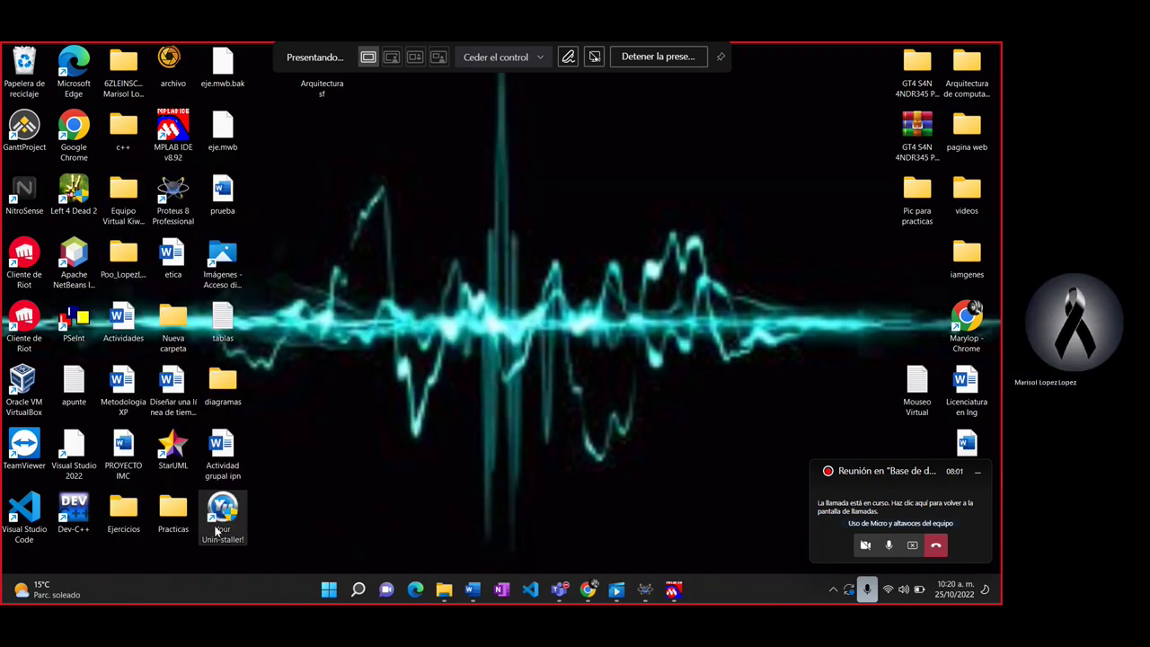
# Step: Relaunch Your Uninstaller! past the trial reminder and start uninstalling MySQL Server 8.0
pyautogui.doubleClick(215, 532)
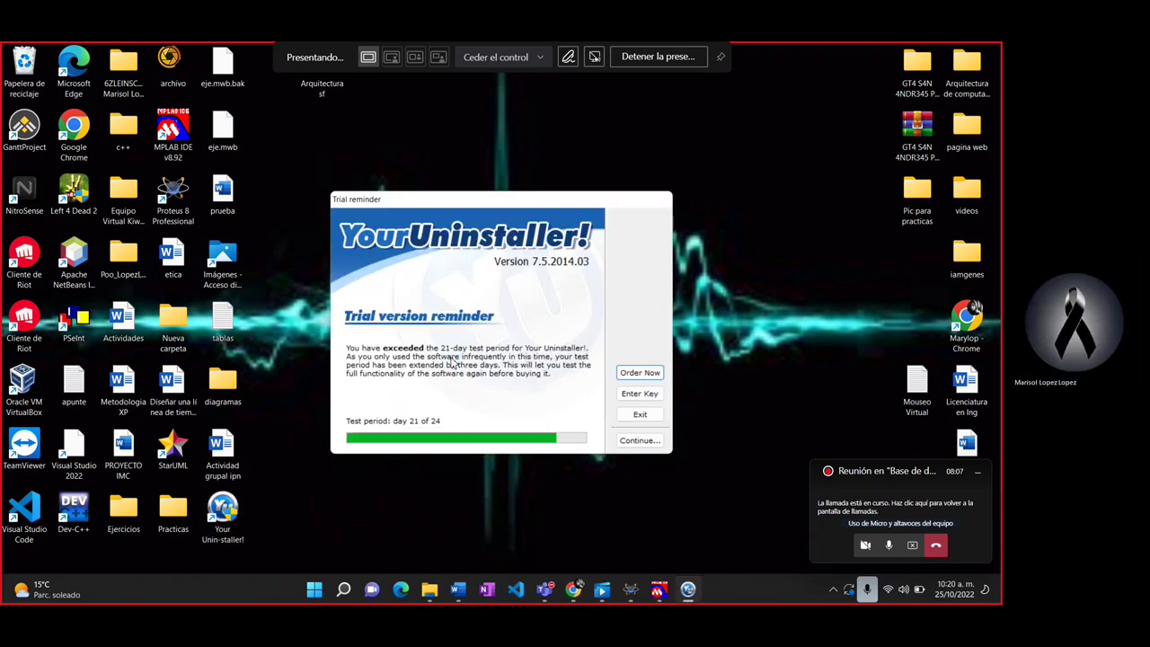
pyautogui.click(640, 414)
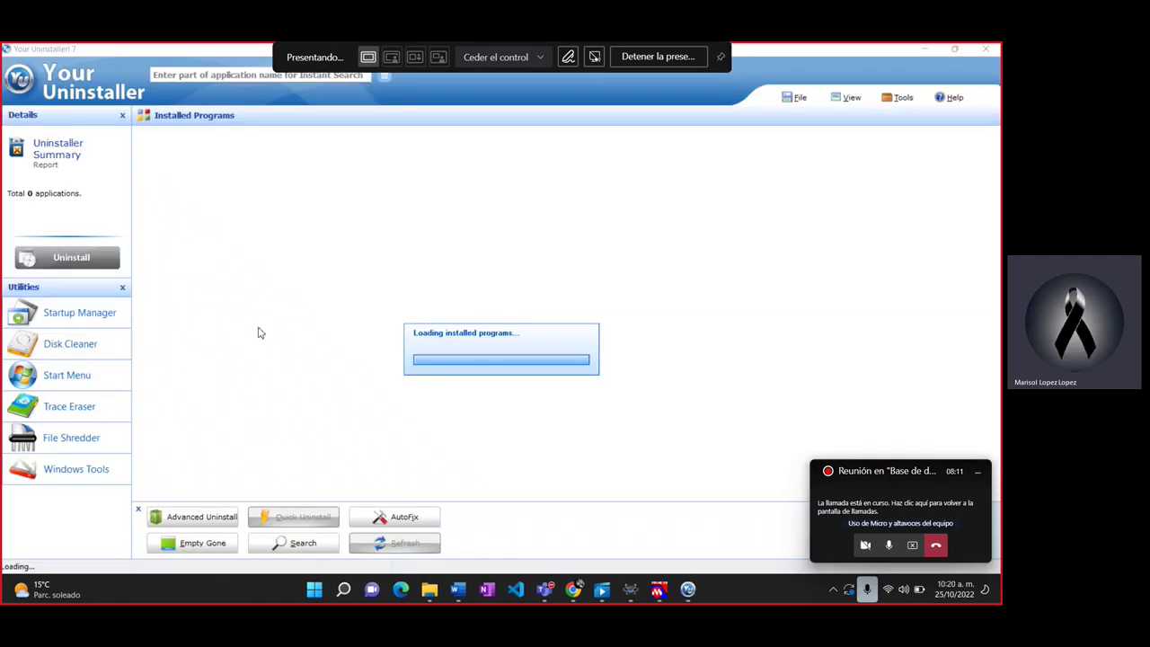
pyautogui.click(155, 153)
pyautogui.click(71, 257)
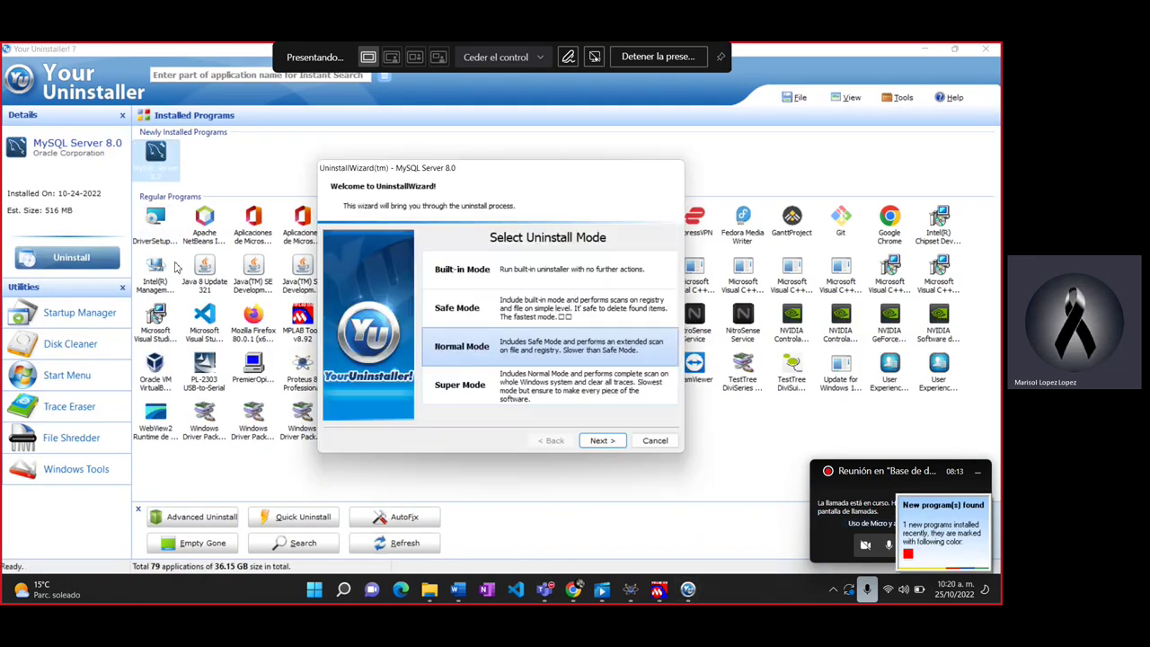
# Step: Run the Normal Mode removal, delete leftover registry entries, and finish; then inspect Documents and Connector/ODBC
pyautogui.click(601, 441)
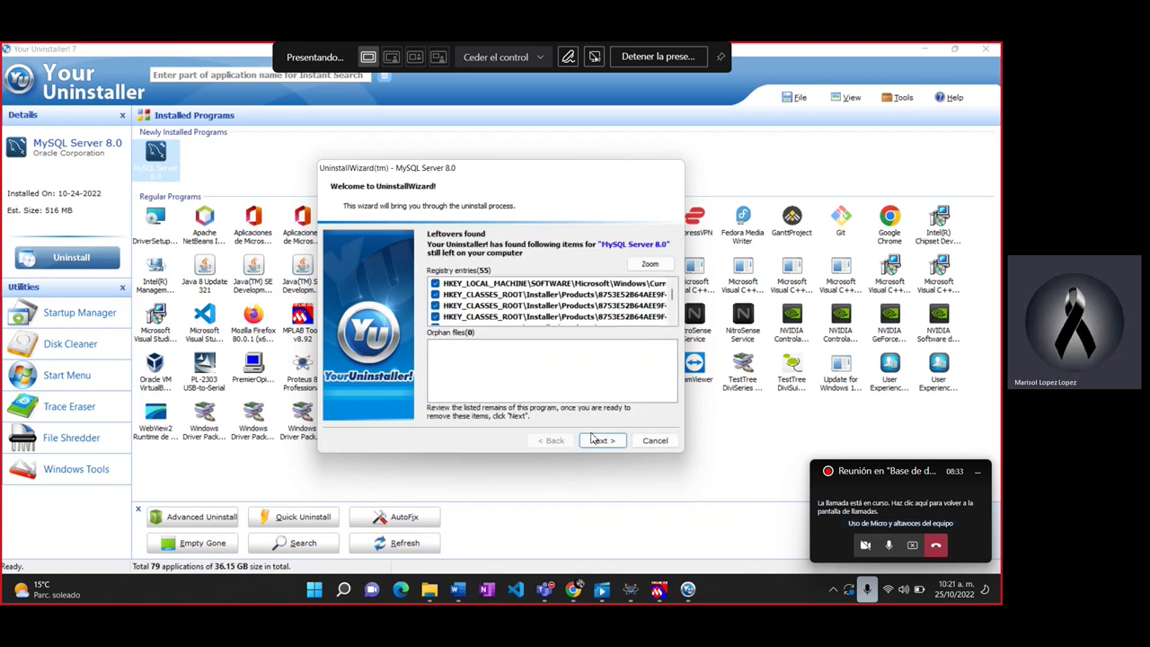
pyautogui.click(595, 440)
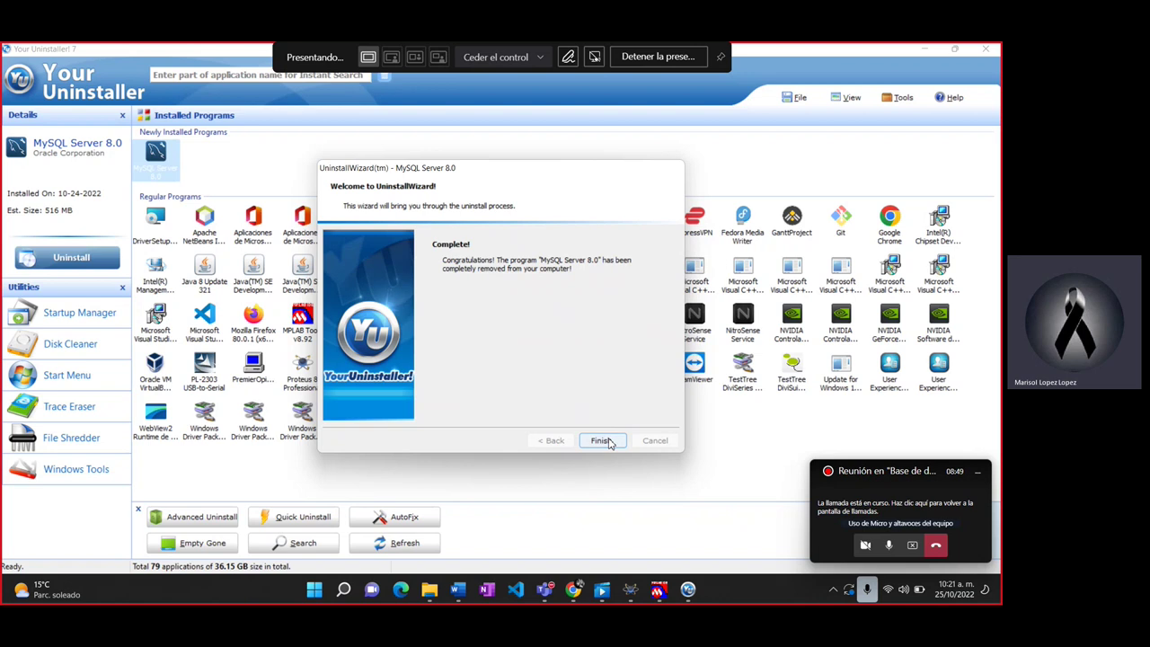
pyautogui.click(600, 440)
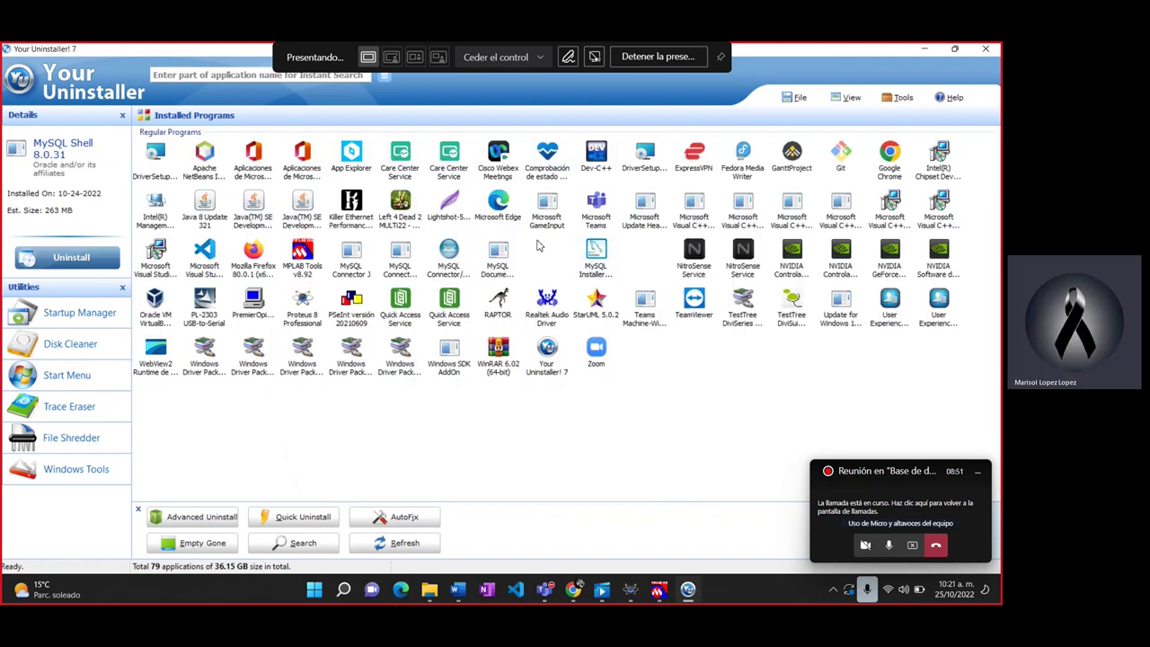
pyautogui.click(496, 259)
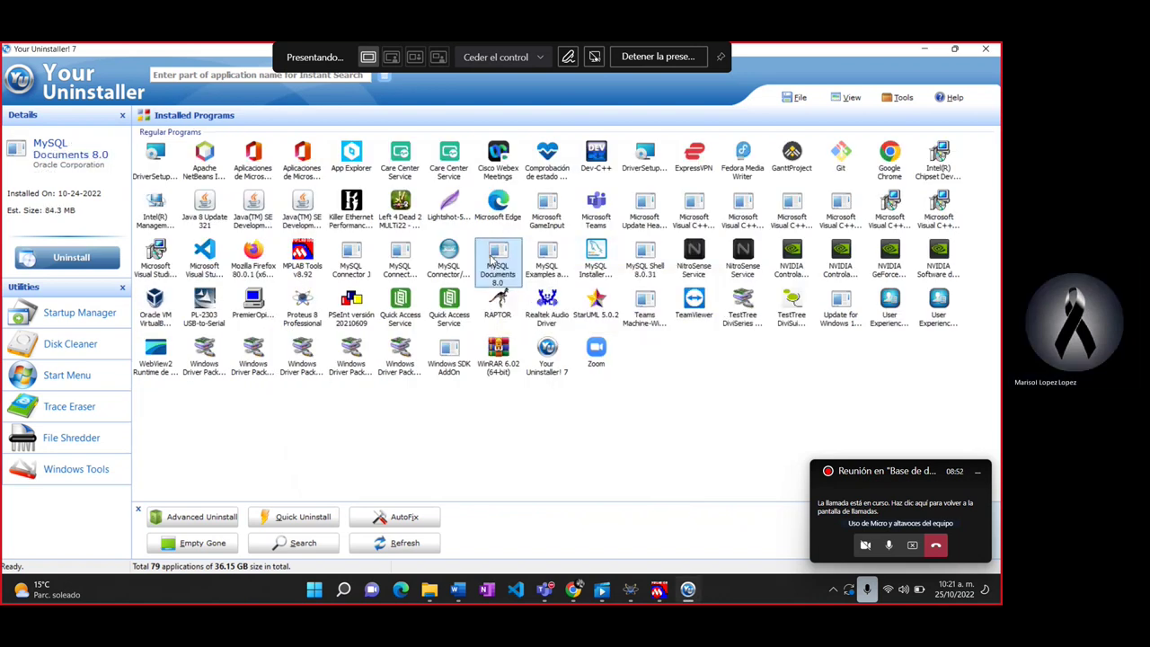
pyautogui.click(448, 255)
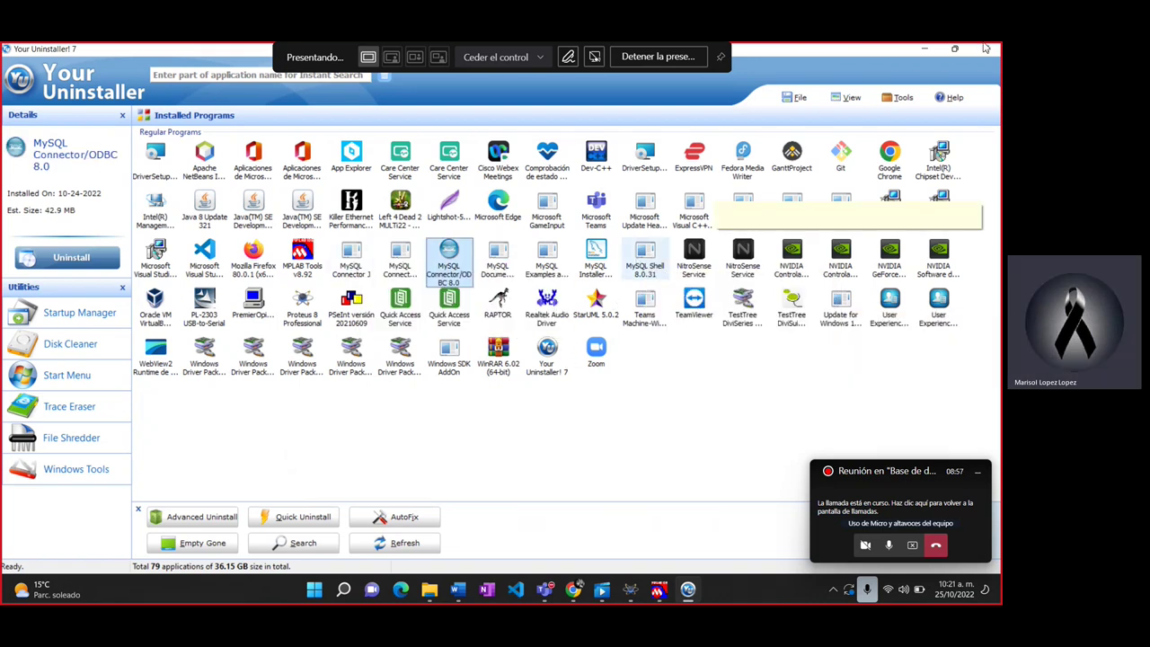
# Step: Close Your Uninstaller! and open the Descargas folder in File Explorer
pyautogui.click(917, 54)
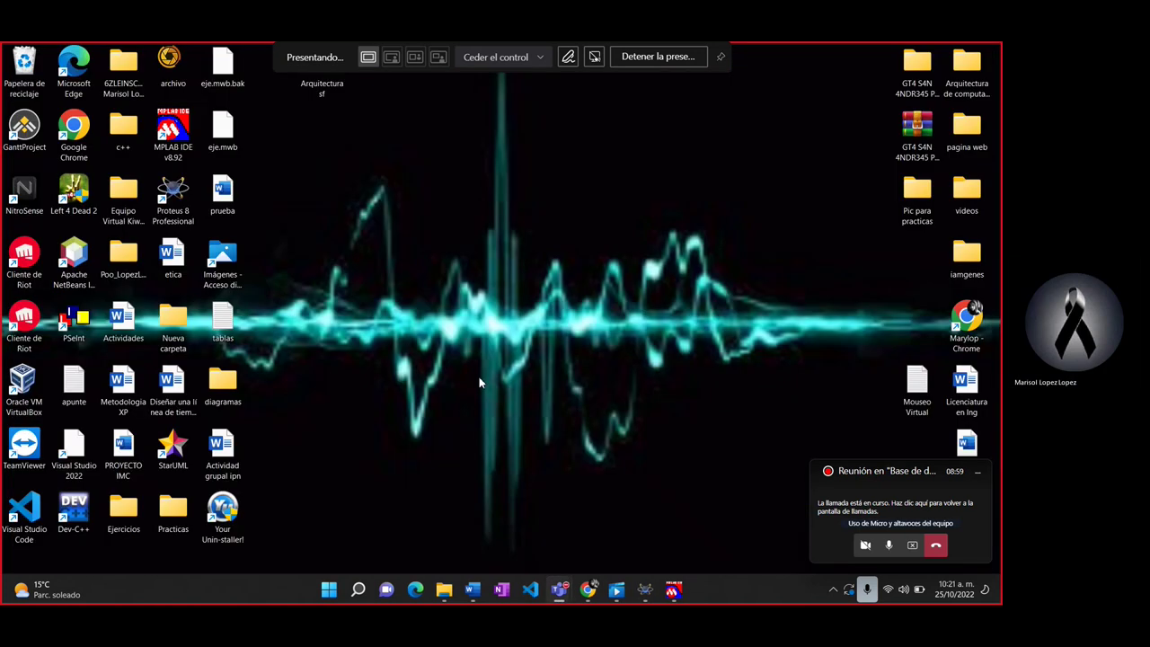
pyautogui.press('super+e')
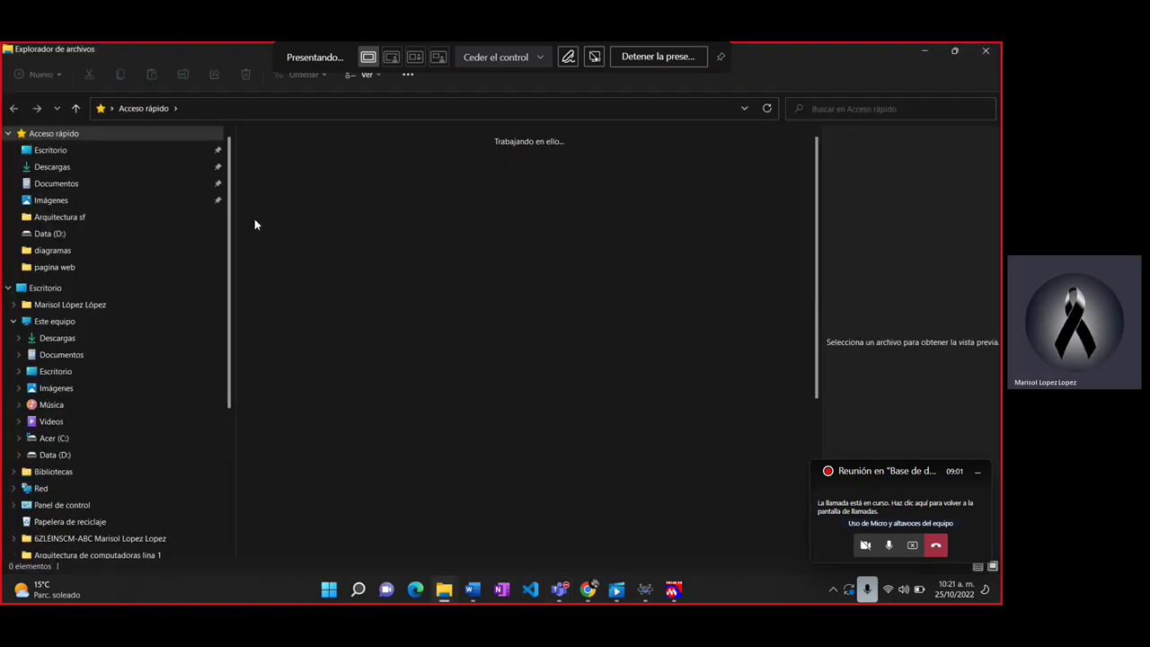
pyautogui.click(100, 169)
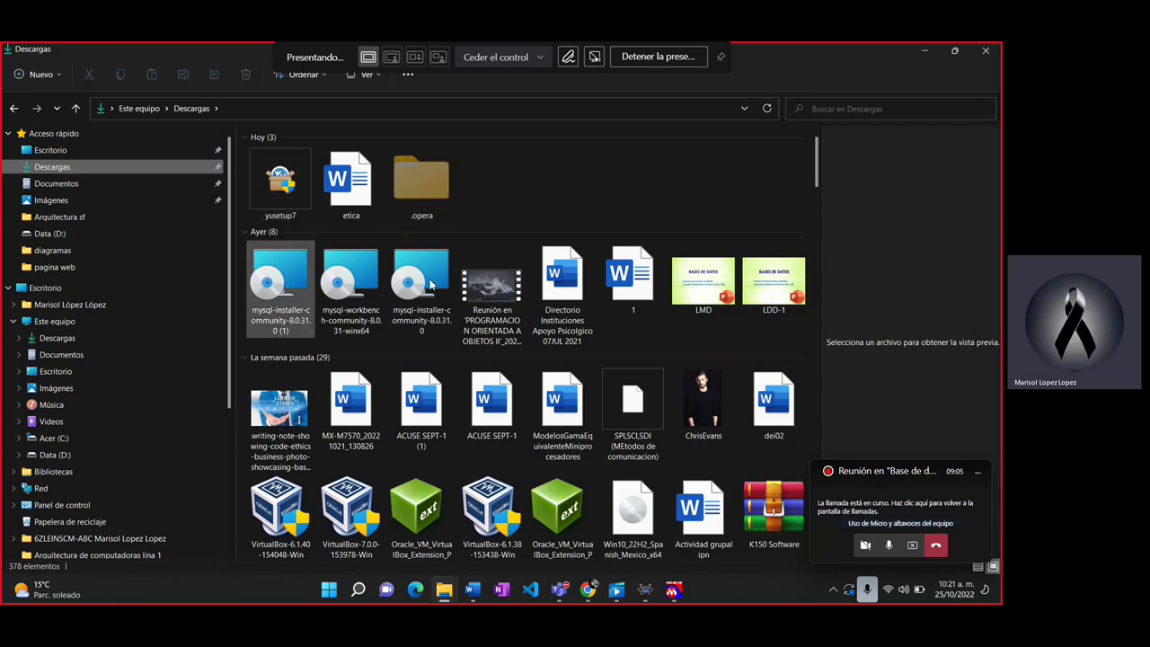
# Step: Launch the MySQL Workbench 8.0 CE setup, cancel it, and select mysql-installer-community-8.0.31.0
pyautogui.click(349, 286)
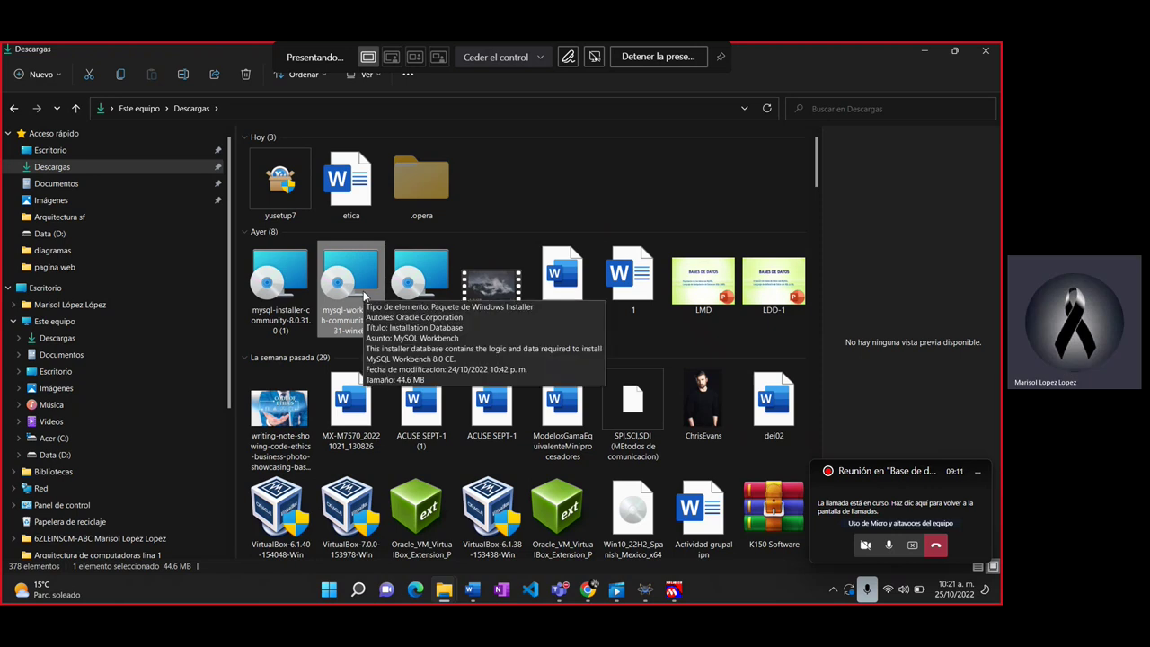
pyautogui.doubleClick(363, 290)
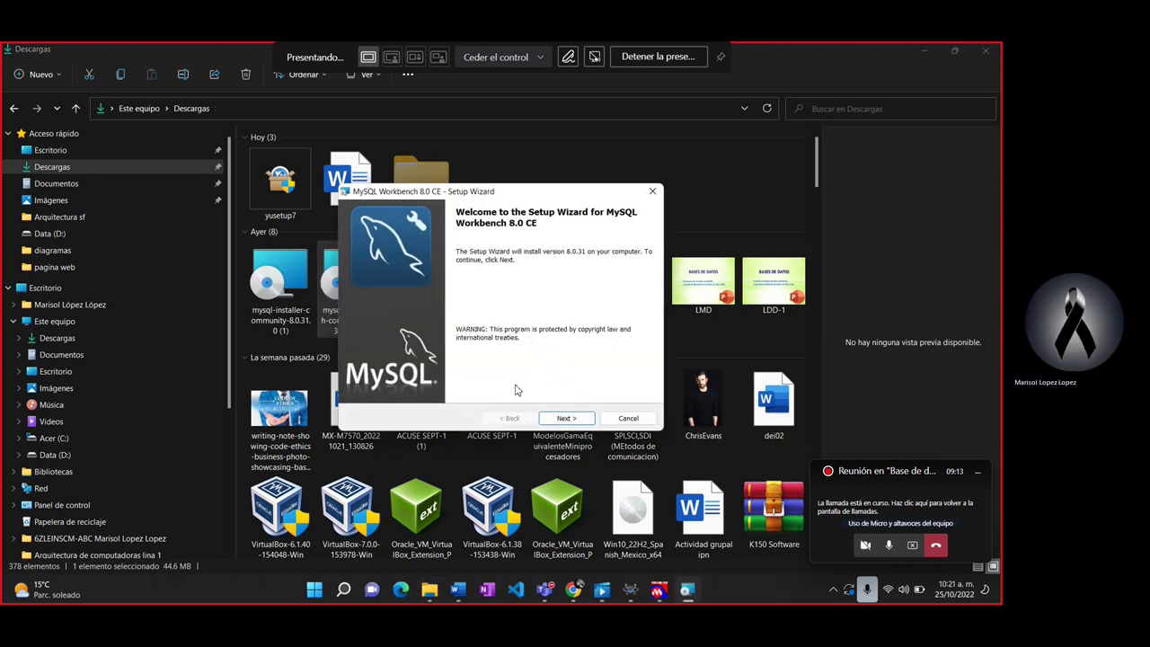
pyautogui.click(655, 192)
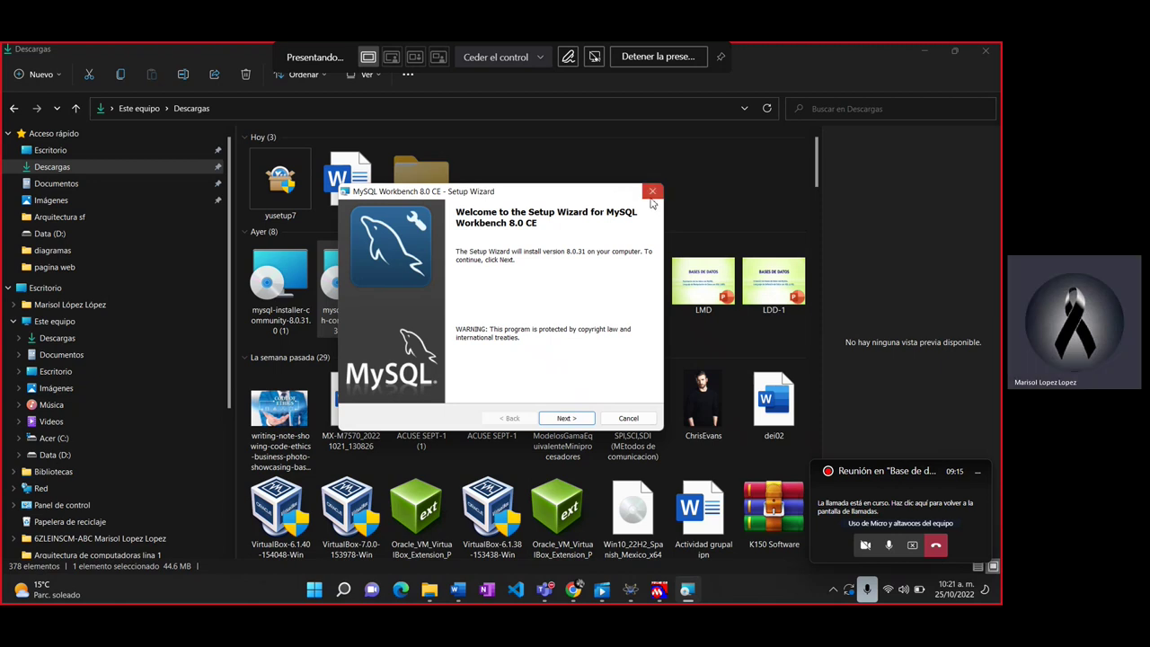
pyautogui.click(542, 347)
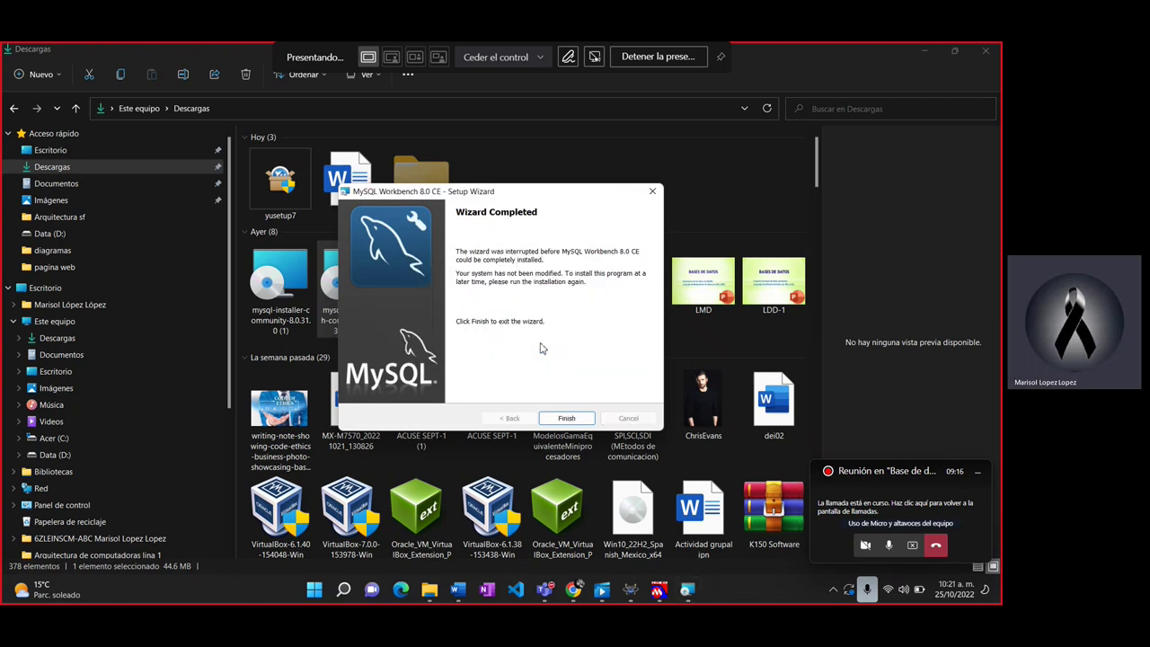
pyautogui.click(560, 415)
pyautogui.click(423, 286)
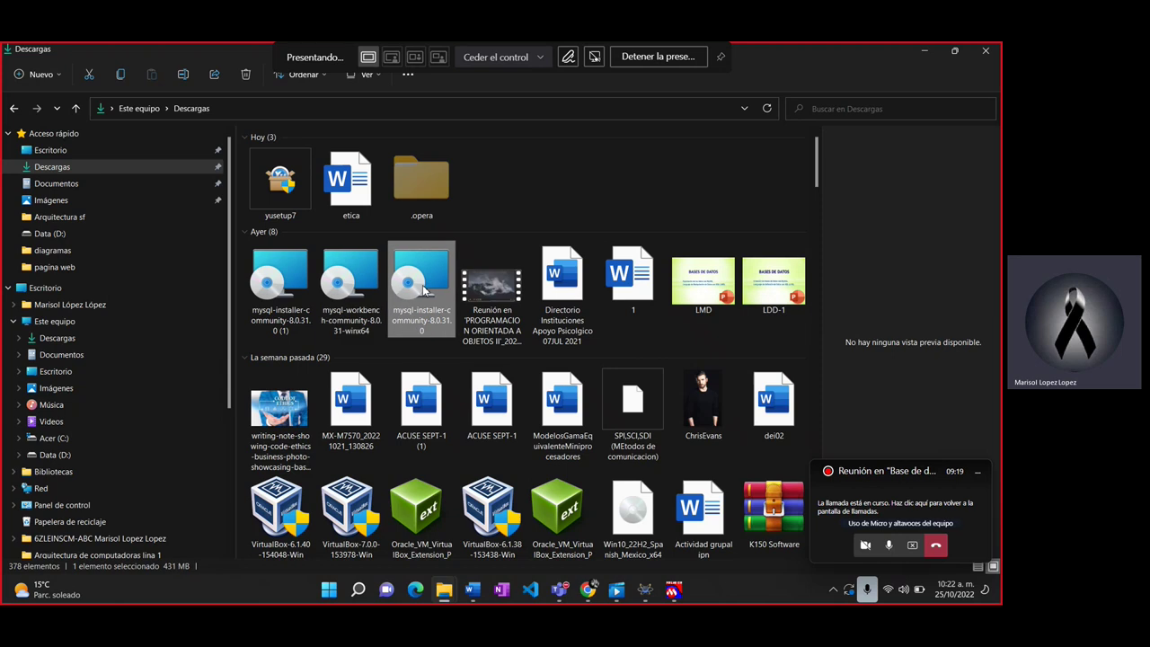
pyautogui.doubleClick(424, 288)
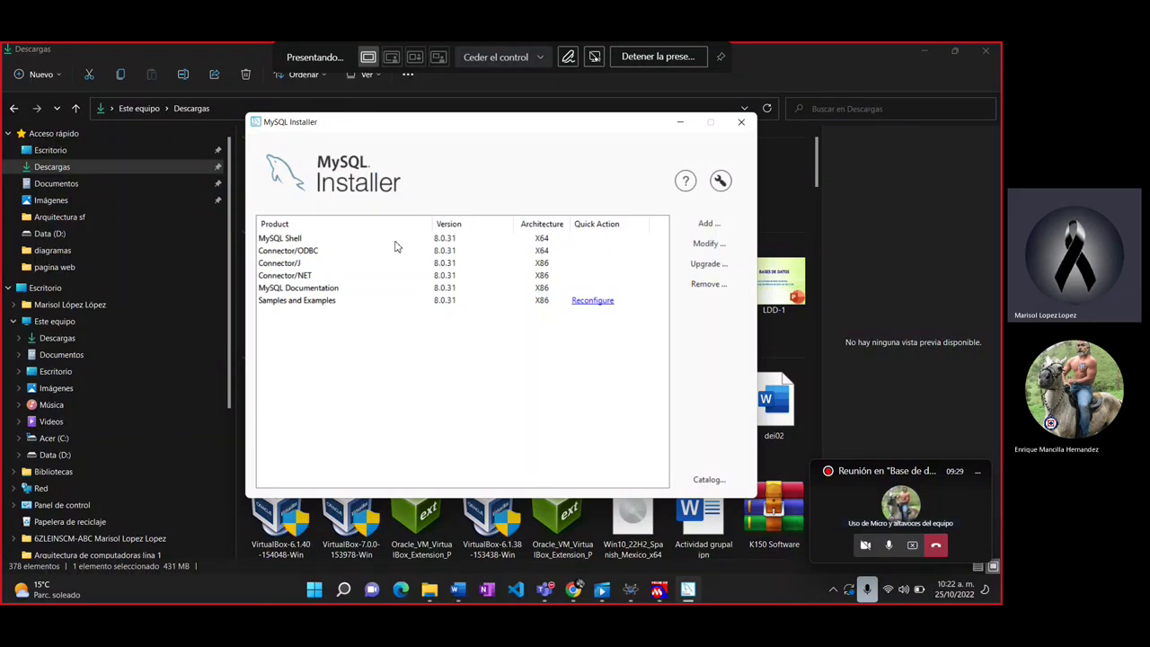
pyautogui.click(338, 239)
pyautogui.click(332, 250)
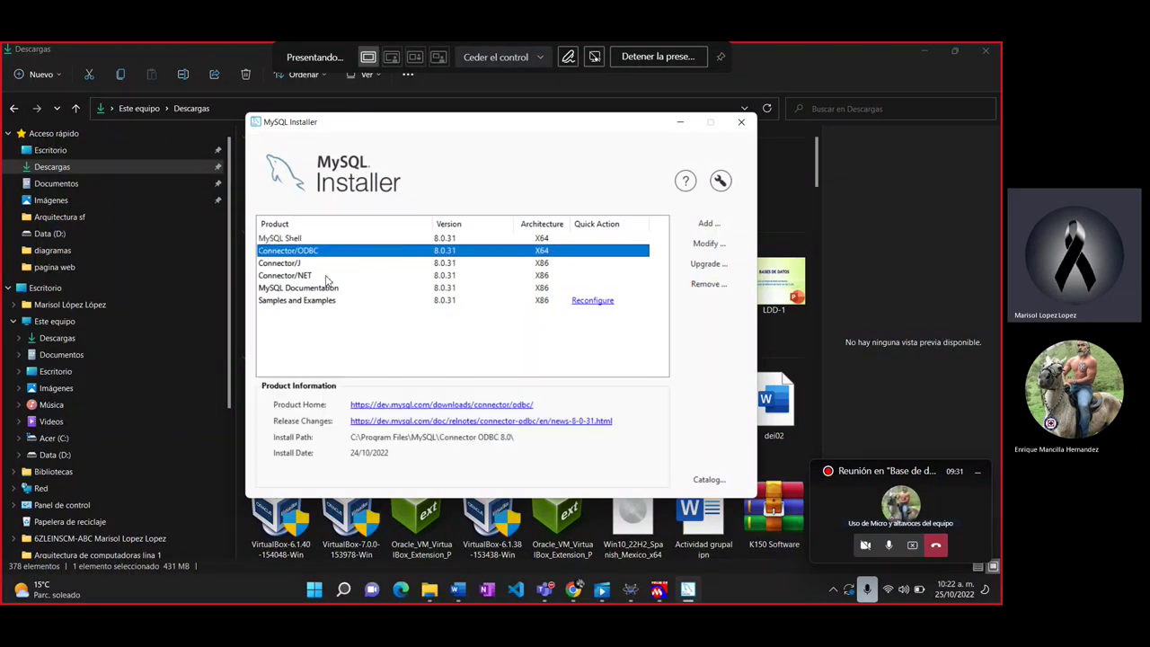
pyautogui.click(330, 275)
pyautogui.click(330, 302)
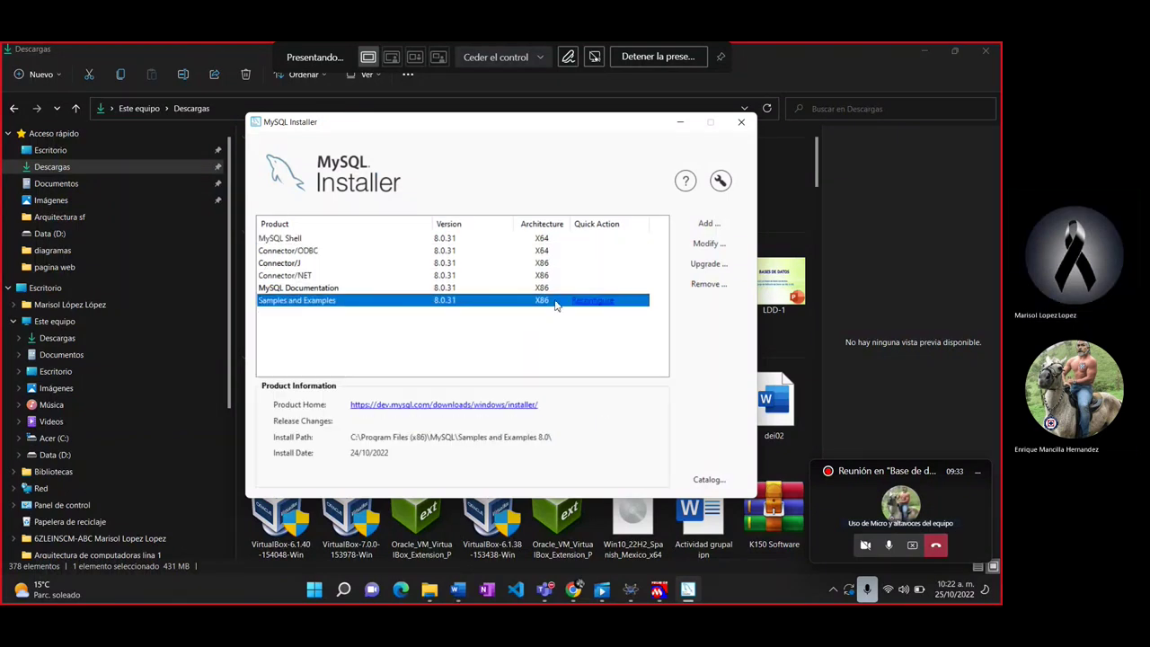
pyautogui.click(713, 225)
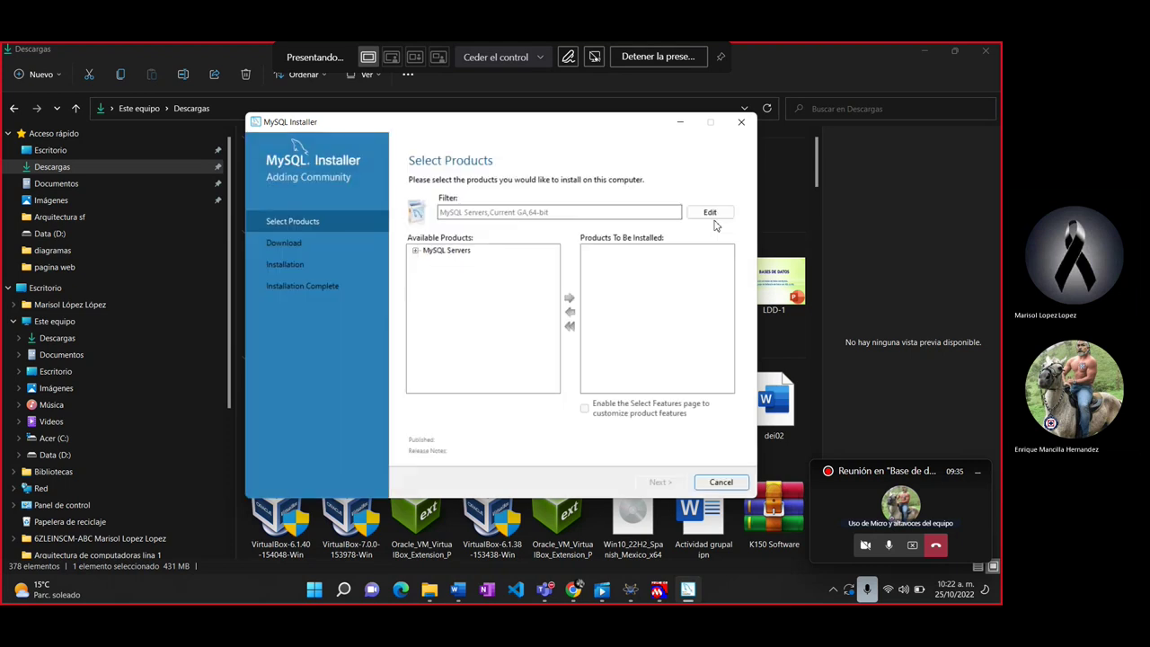
pyautogui.click(416, 252)
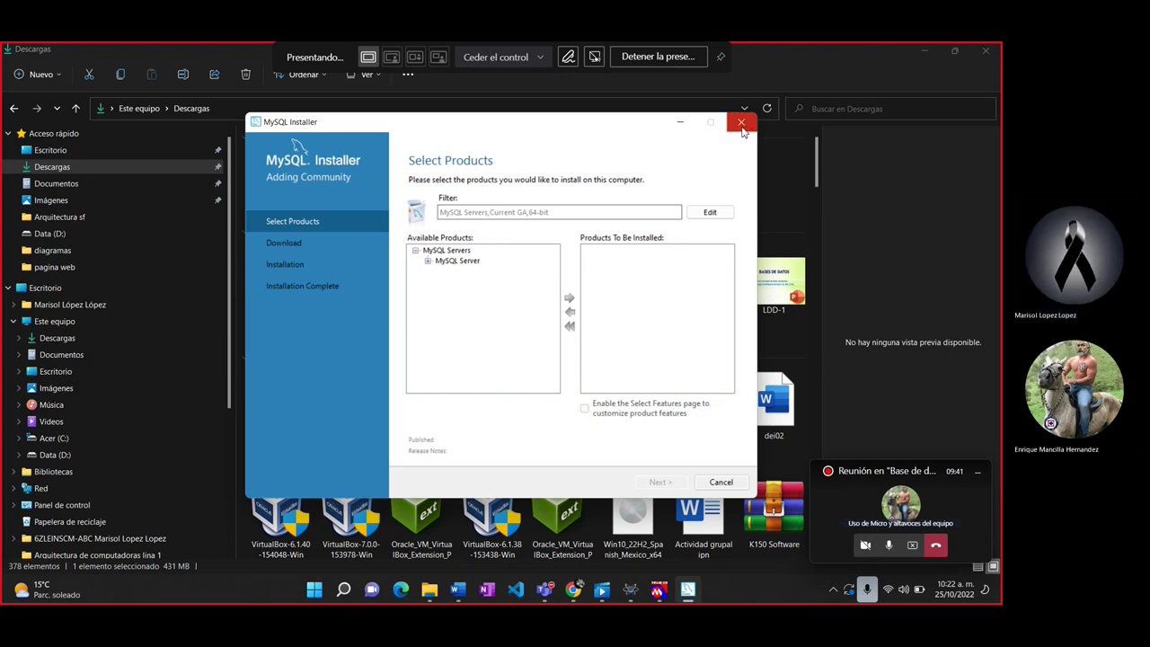
pyautogui.click(721, 482)
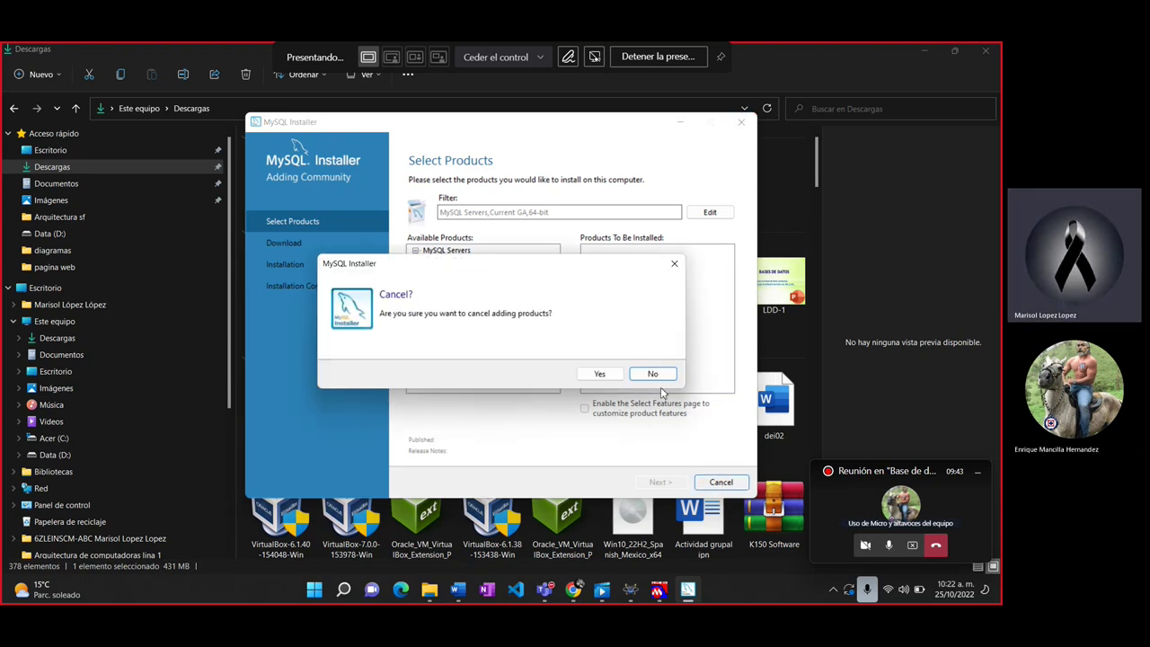
pyautogui.click(599, 379)
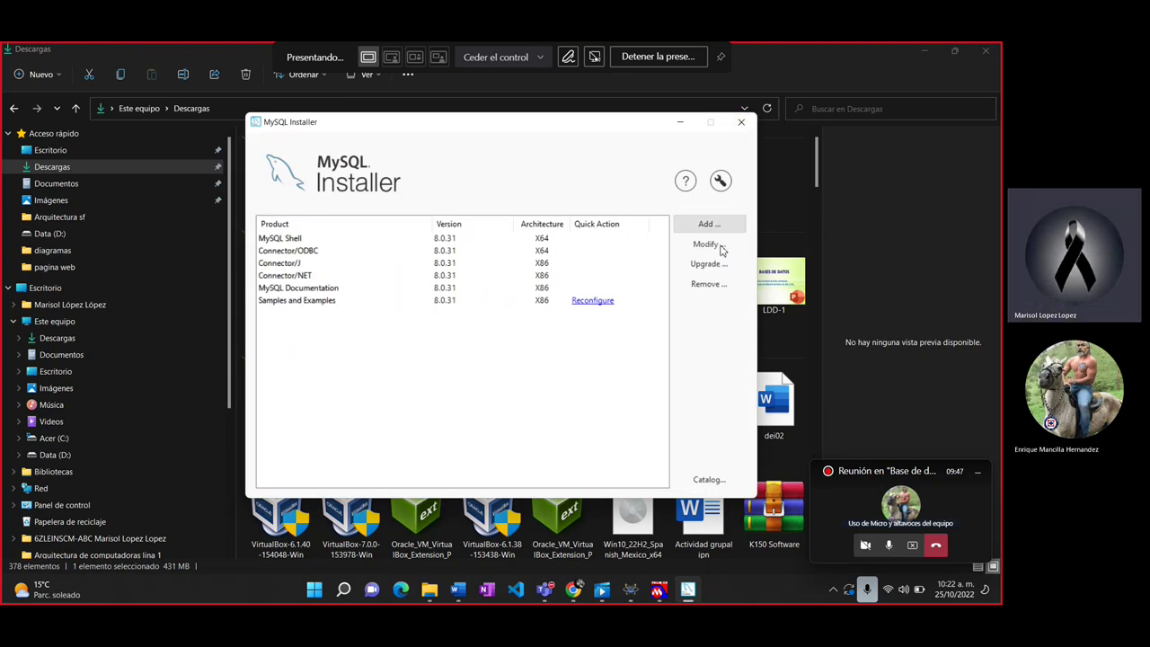
pyautogui.click(741, 122)
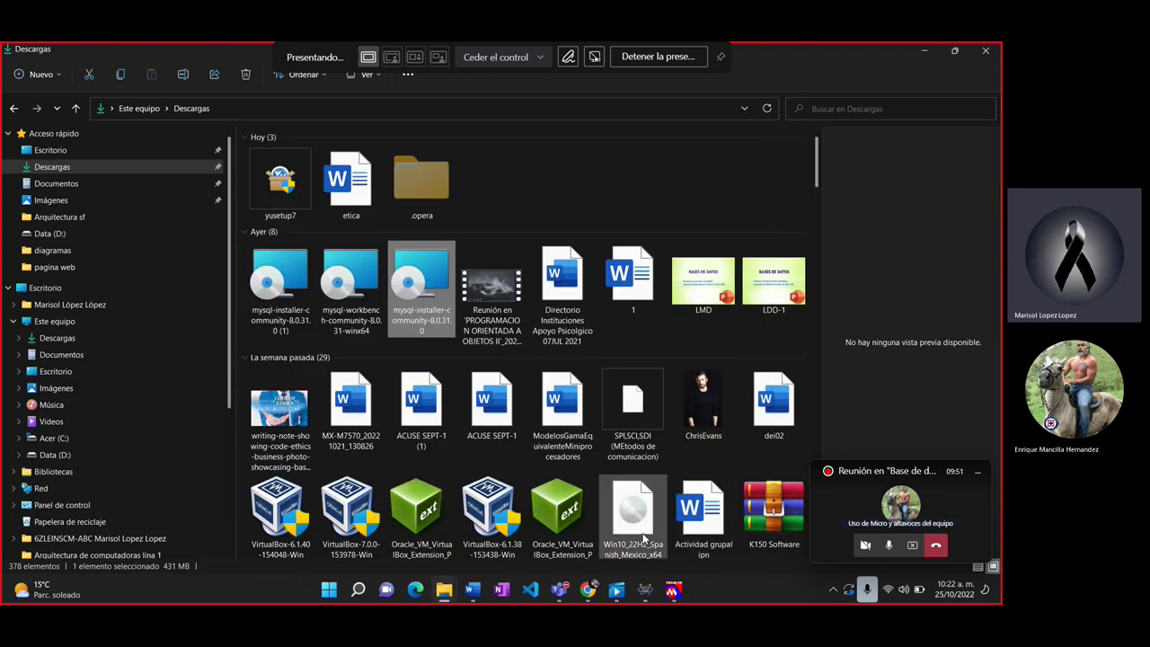
# Step: Close the Chrome window showing the Your Uninstaller! website and return to Descargas
pyautogui.press('super+Tab')
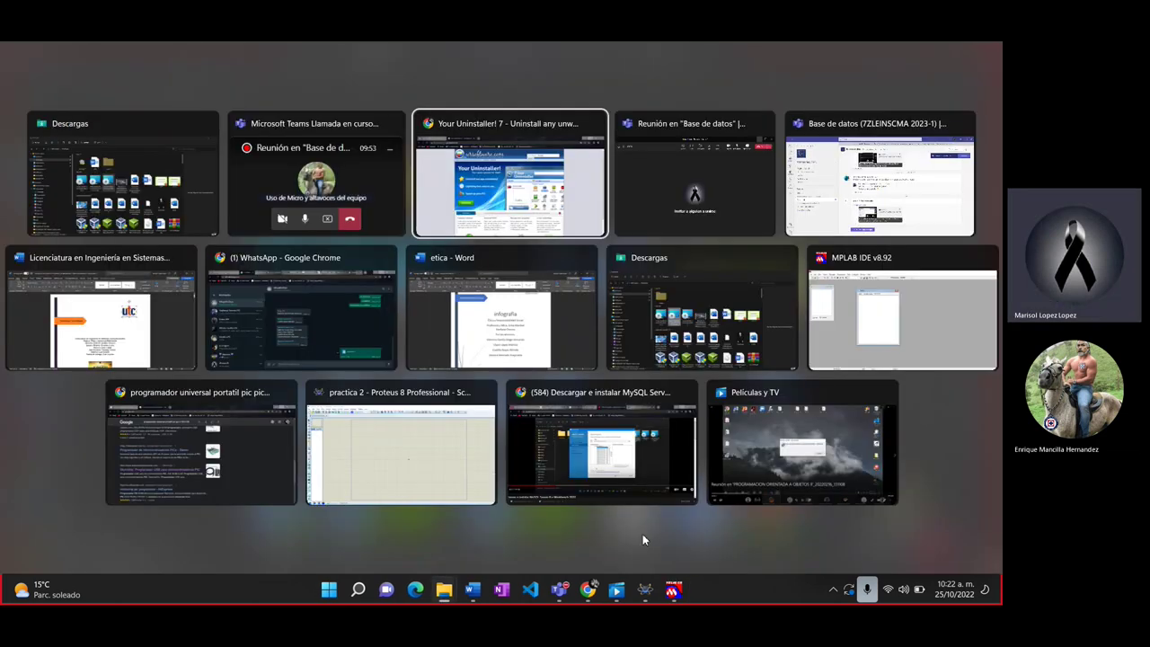
pyautogui.click(510, 173)
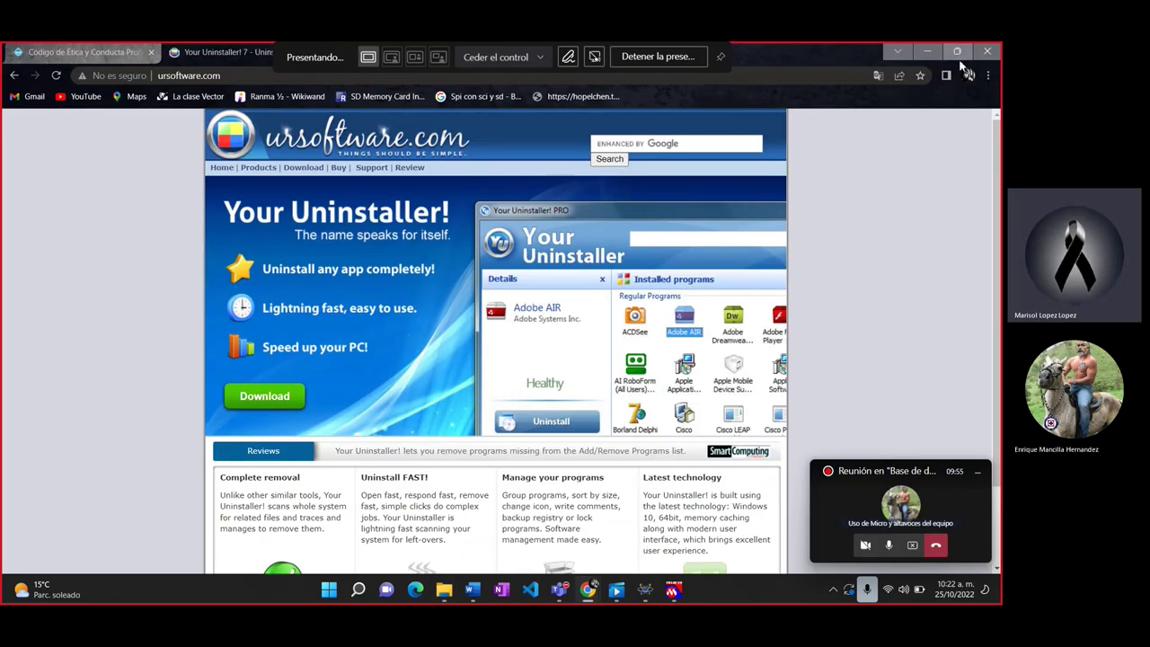
pyautogui.click(990, 54)
pyautogui.press('super+Tab')
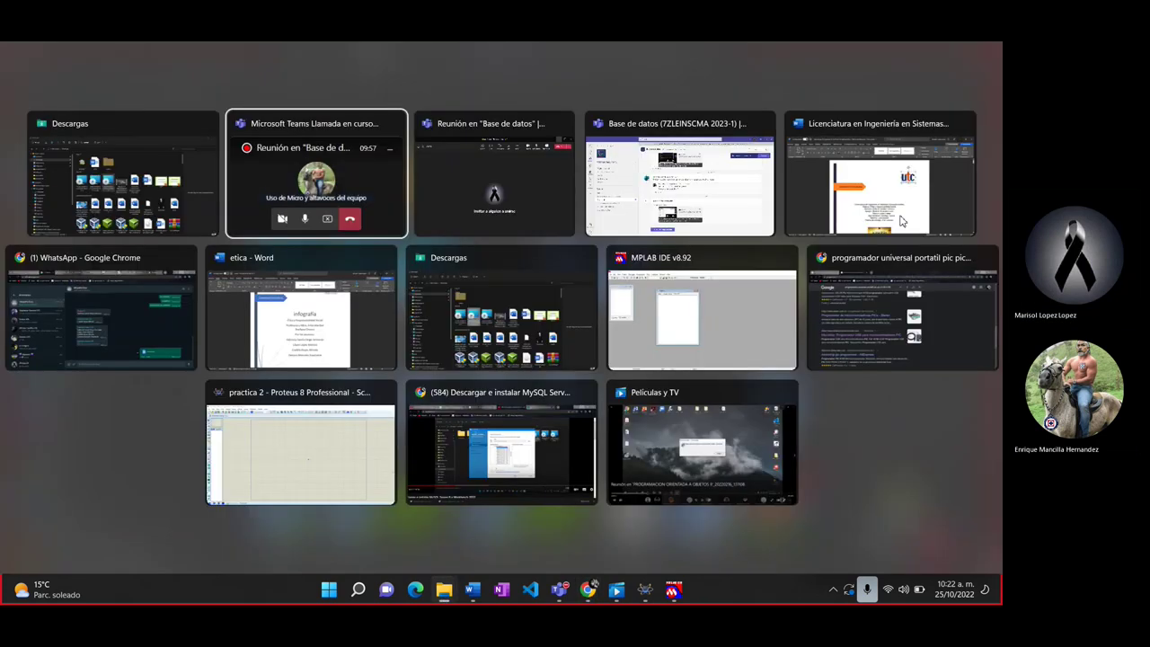
pyautogui.press('Escape')
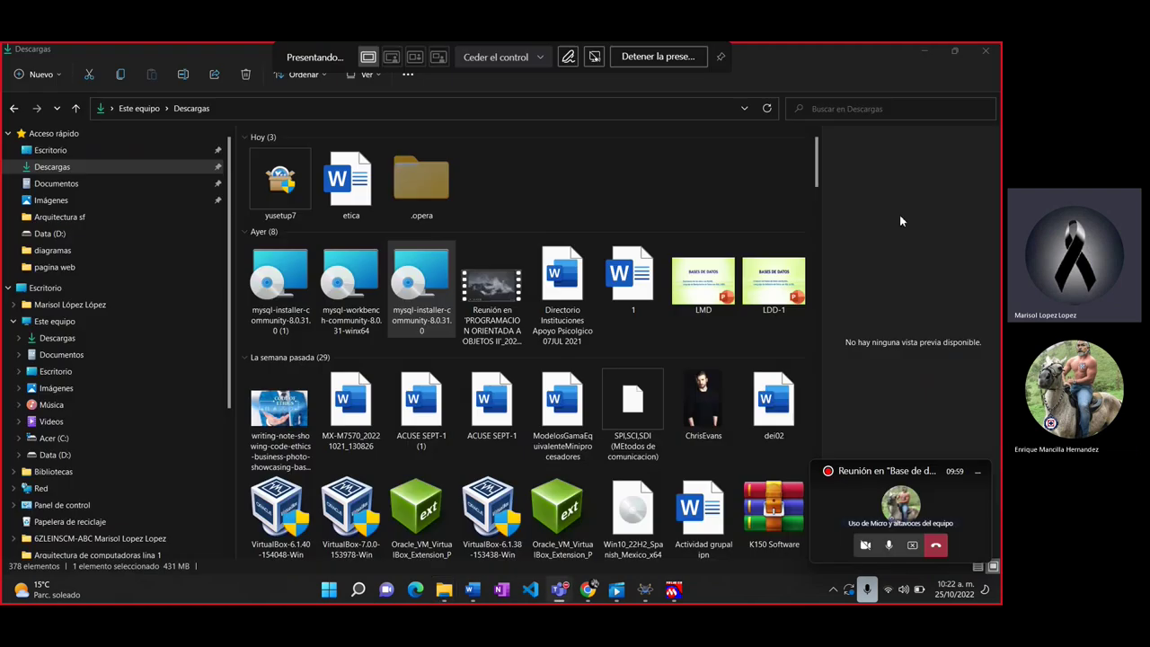
pyautogui.press('super')
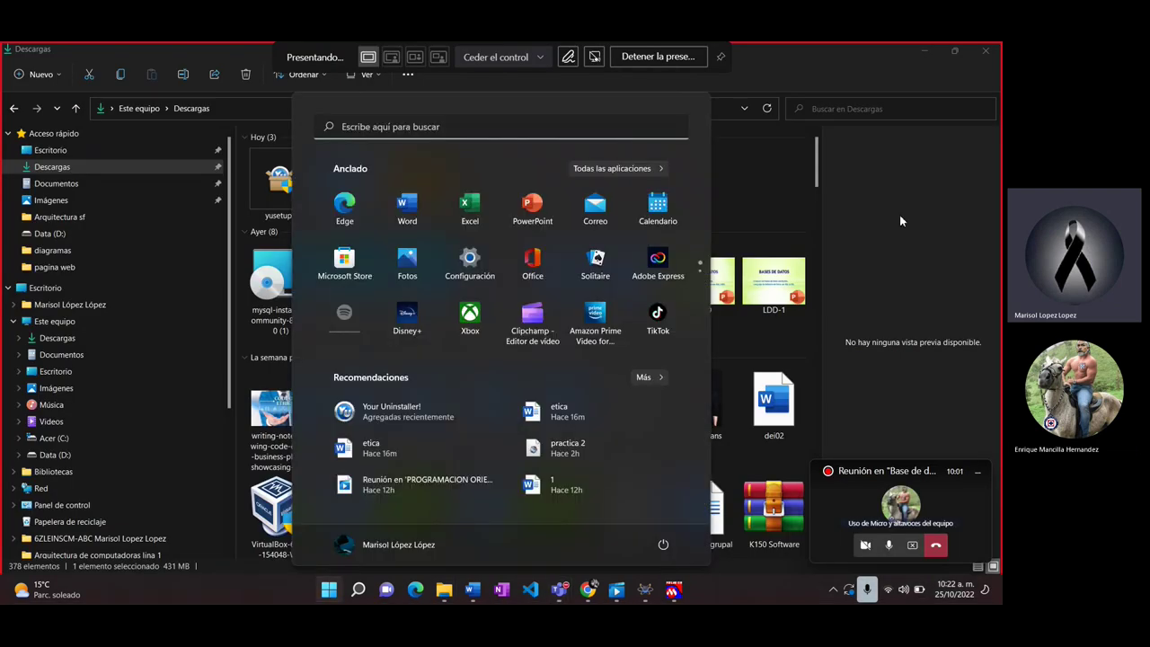
# Step: Search Start for 'your Uninstaller!', launch it, and dismiss the already-running error
pyautogui.write('your Uninstaller!')
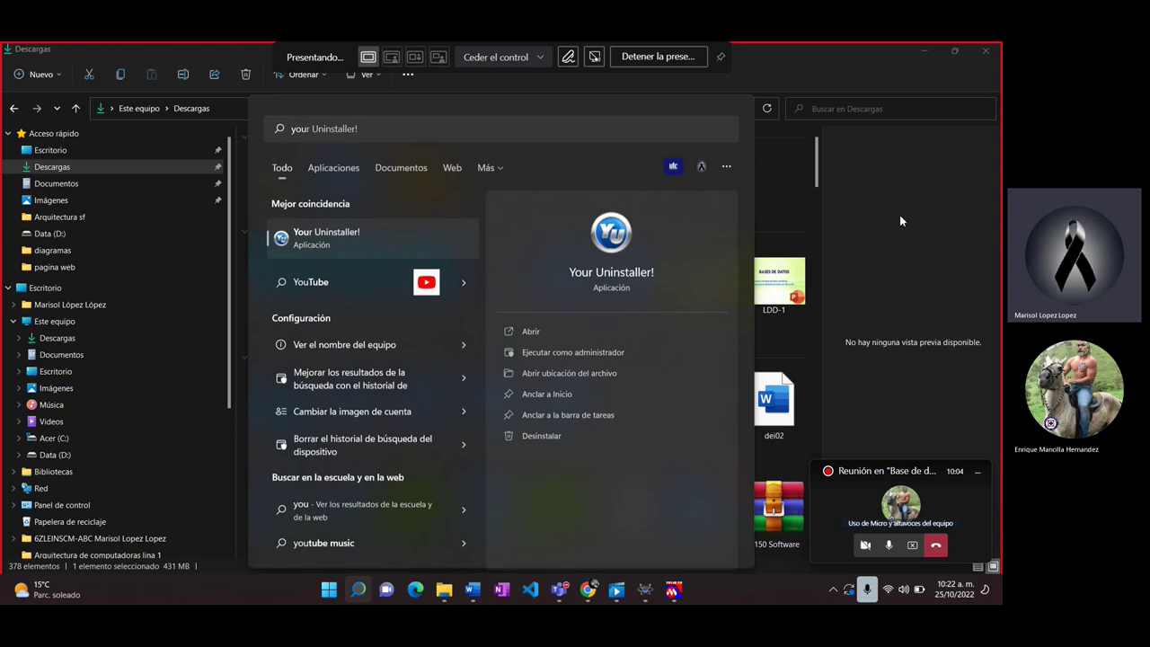
pyautogui.press('Escape')
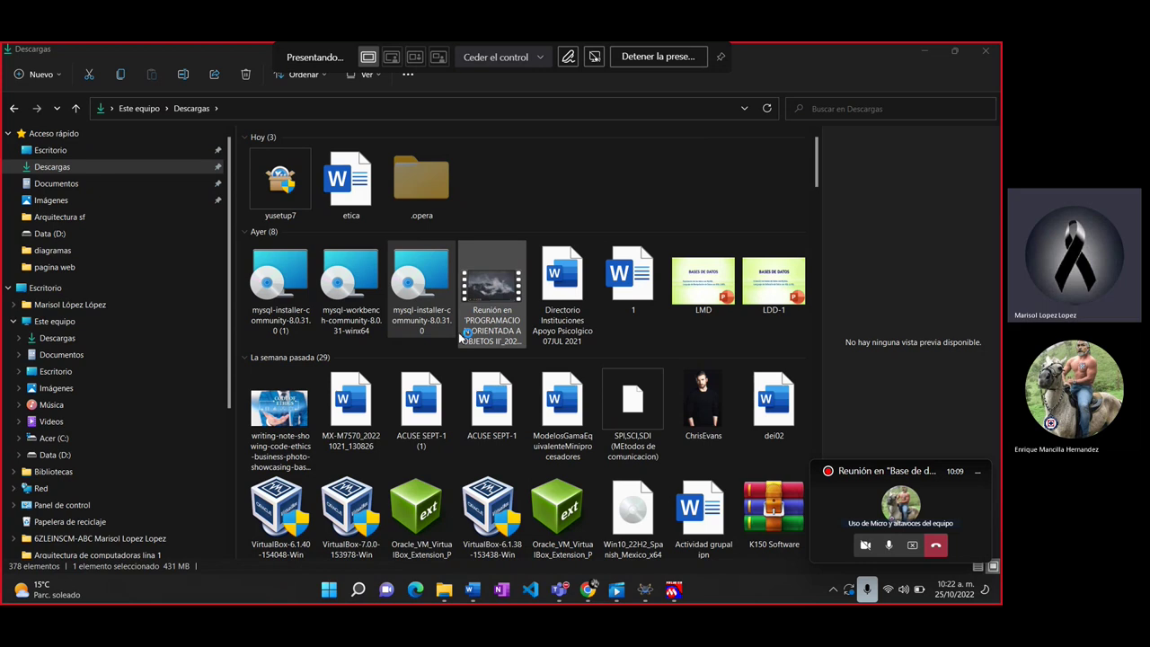
pyautogui.click(586, 315)
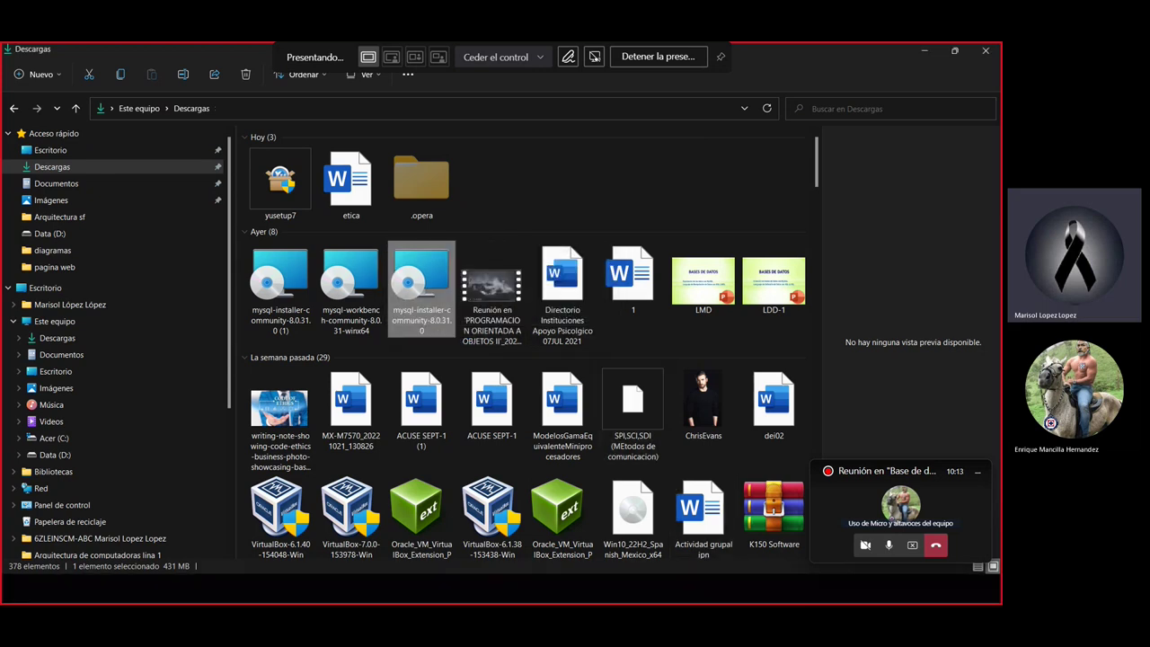
pyautogui.moveTo(731, 589)
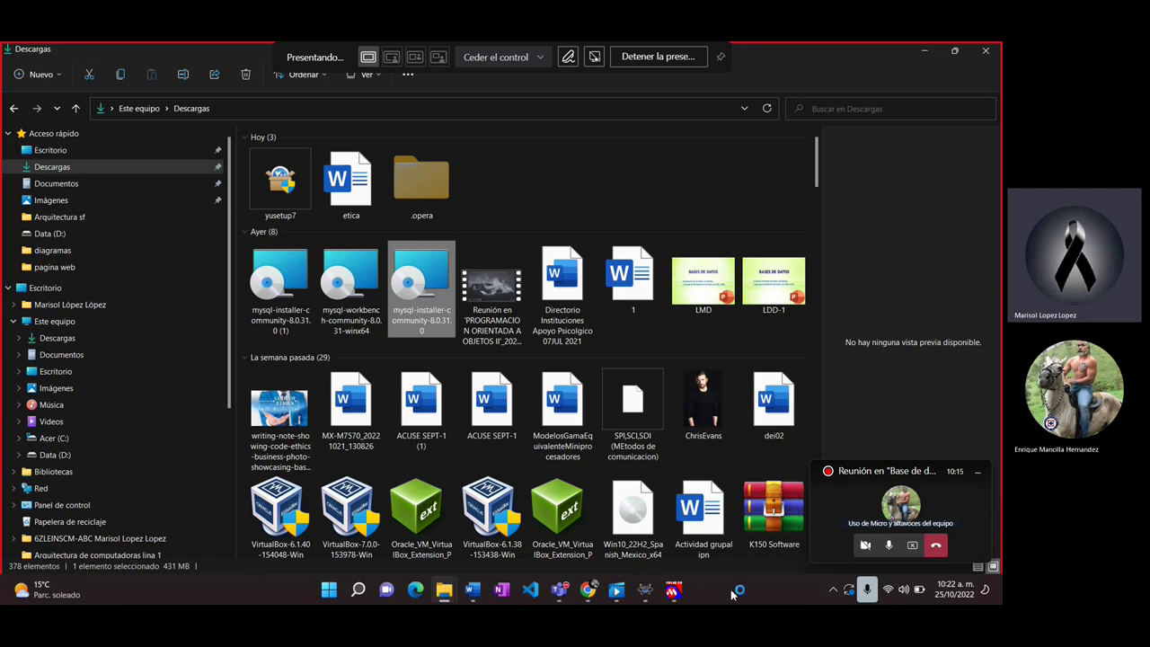
# Step: End both stuck Your Uninstaller! processes in Task Manager
pyautogui.hotkey('ctrl', 'shift', 'Escape')
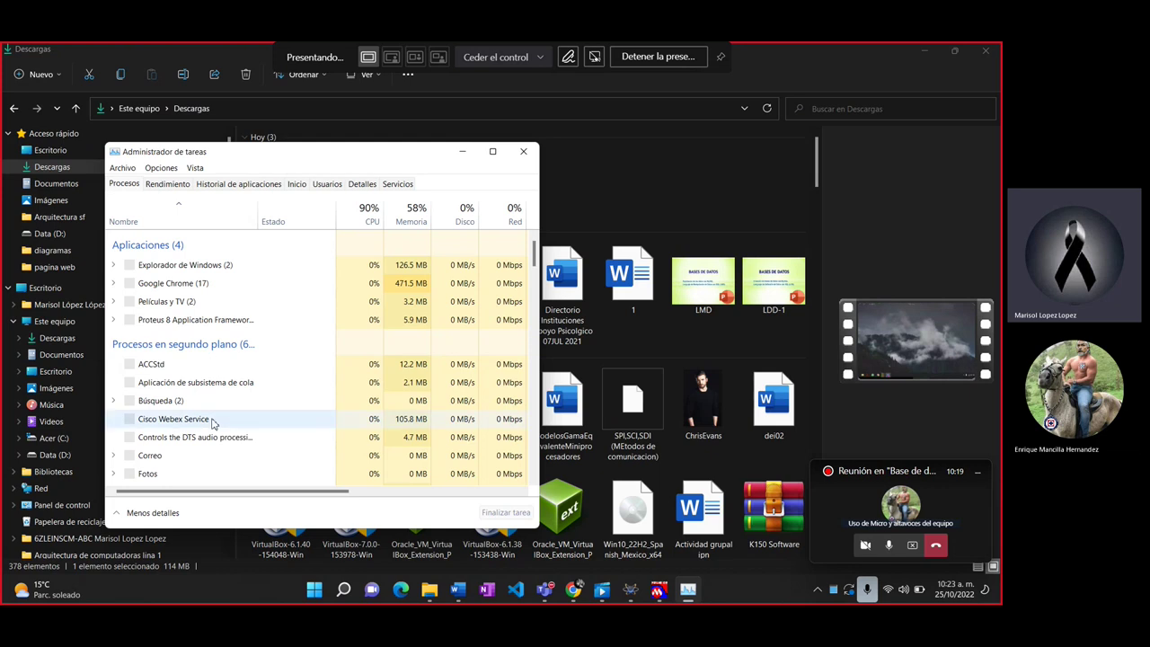
pyautogui.press('y')
pyautogui.scroll(-2, 213, 422)
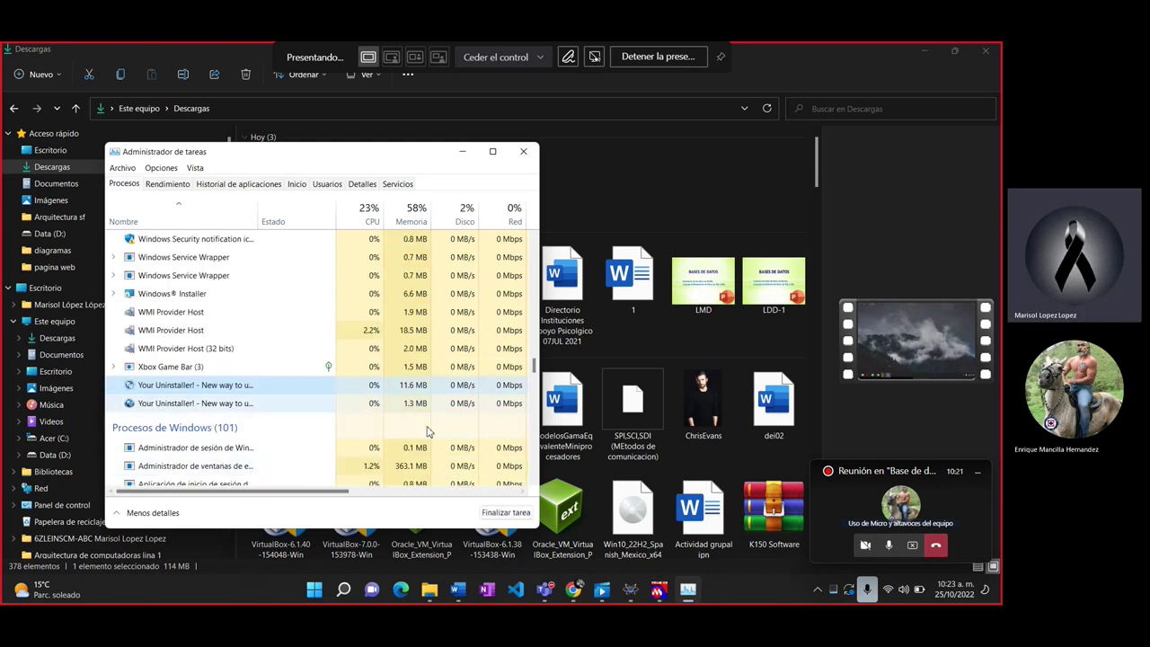
pyautogui.click(506, 513)
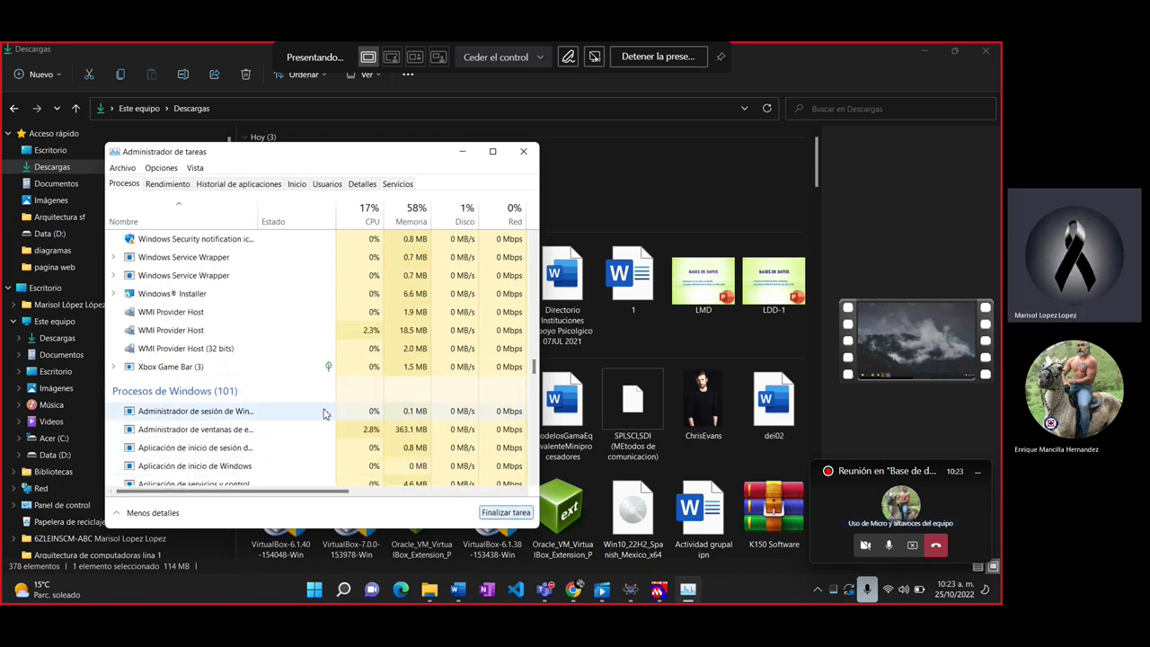
# Step: Relaunch Your Uninstaller! by searching 'yo' in Start, and minimize Task Manager
pyautogui.press('super')
pyautogui.write('yo')
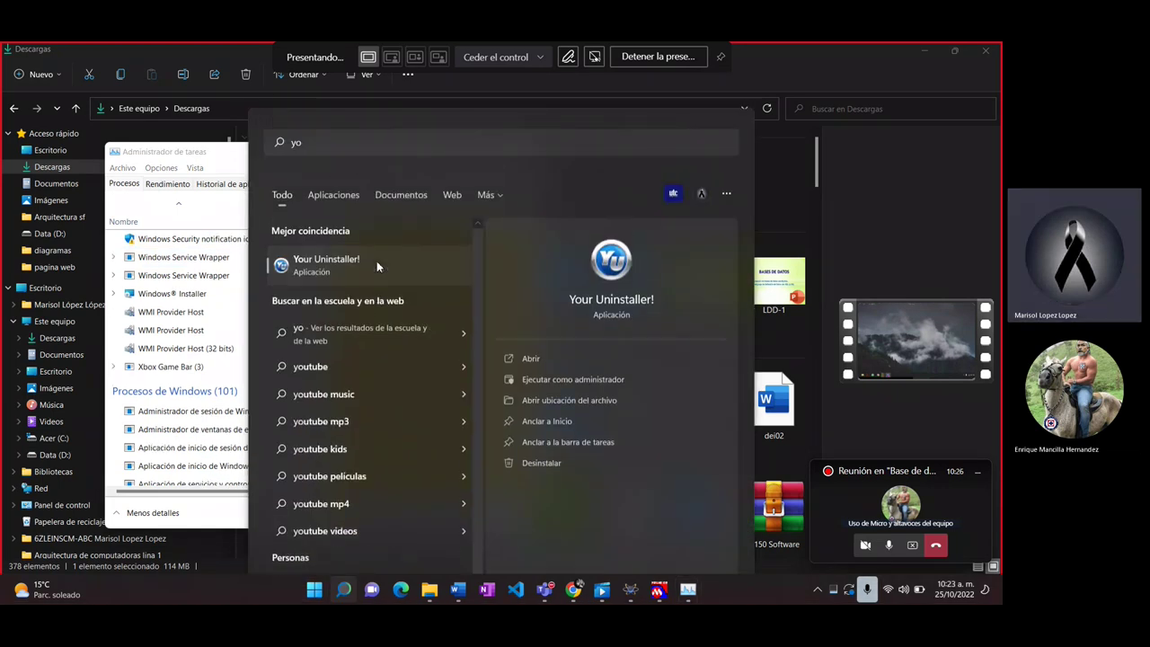
pyautogui.click(376, 261)
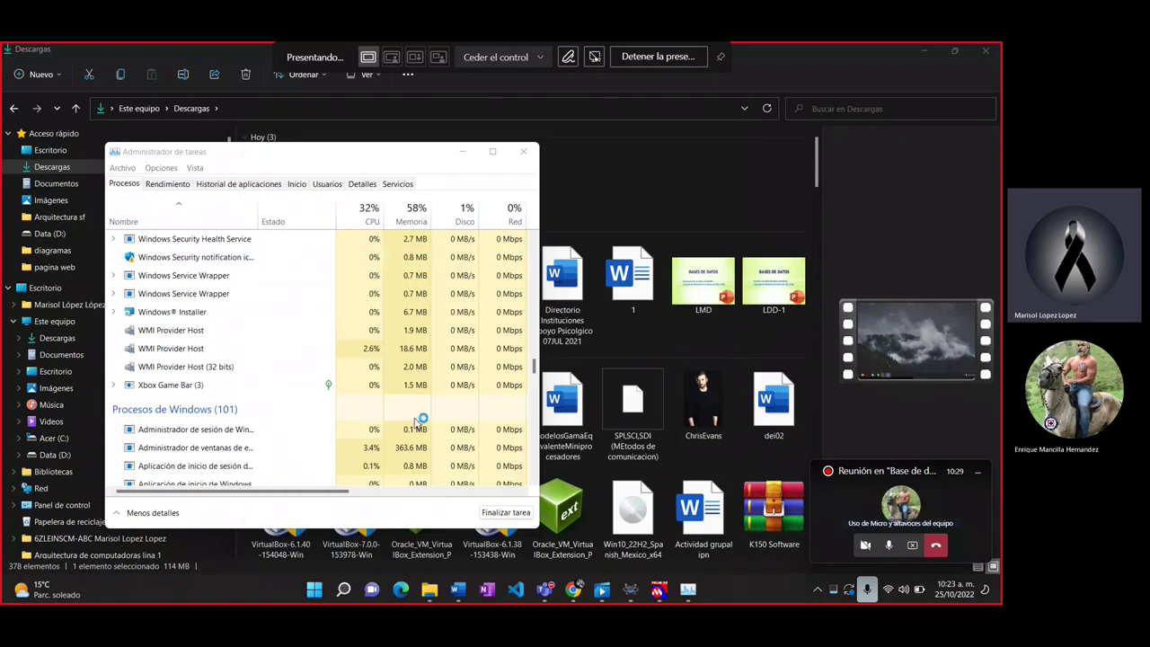
pyautogui.click(464, 153)
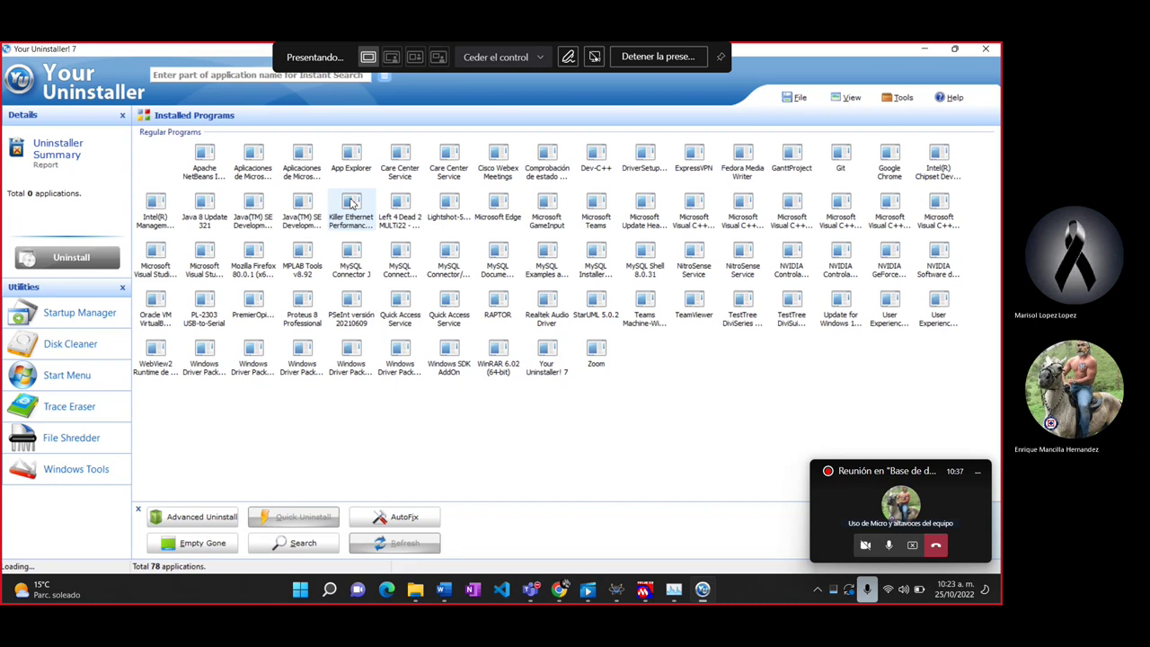
# Step: Uninstall MySQL Connector NET 8.0.31 and delete its 99 leftover registry entries
pyautogui.click(402, 265)
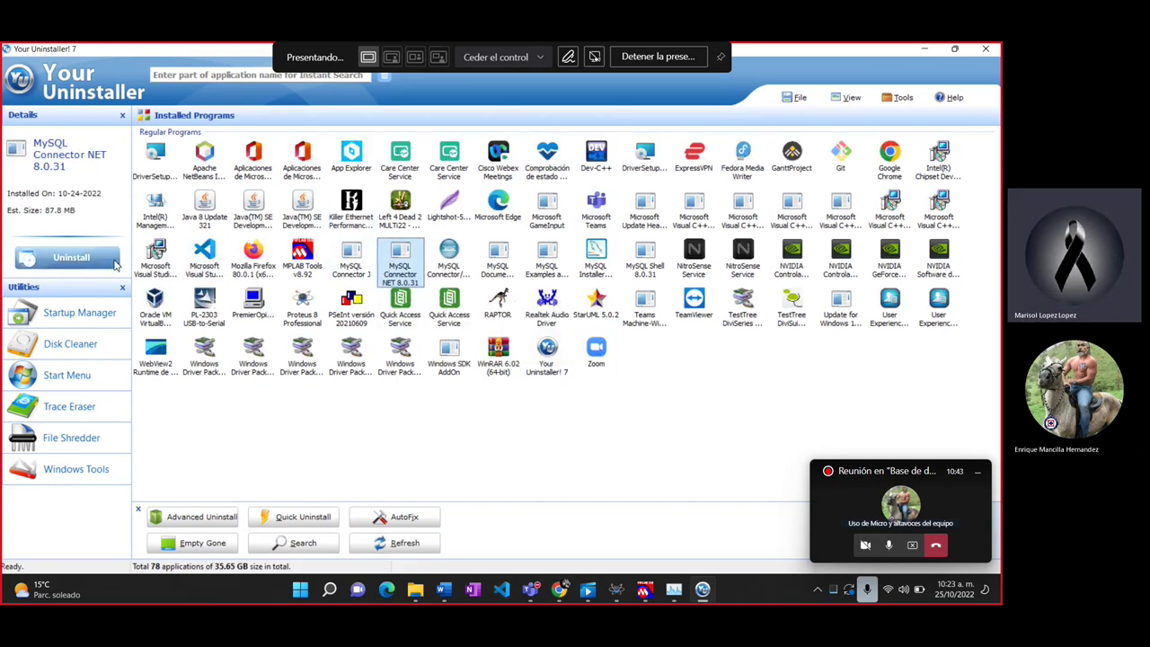
pyautogui.doubleClick(401, 260)
pyautogui.click(600, 440)
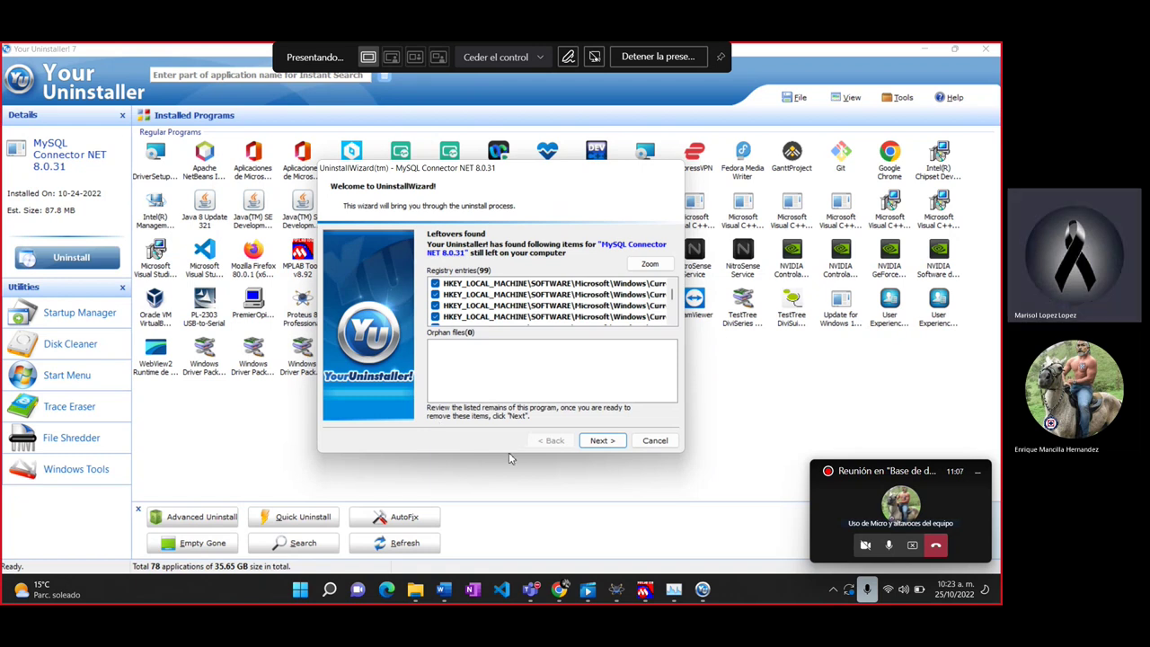
pyautogui.click(610, 441)
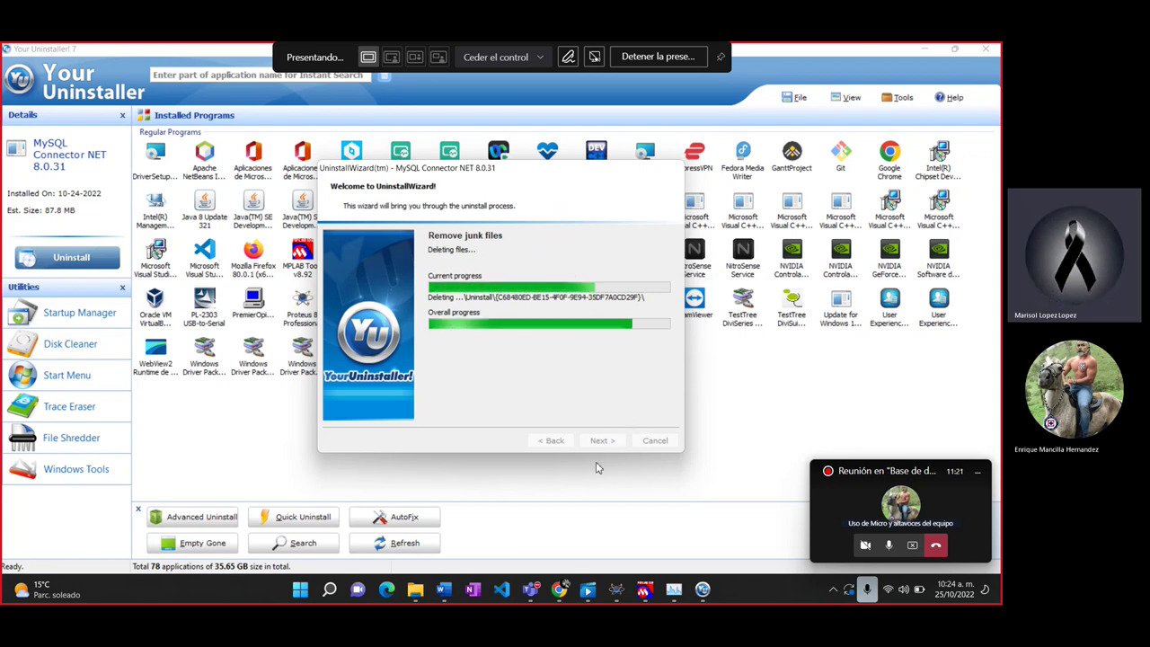
# Step: Remove MySQL Installer - Community plus its 69 leftover registry entries, finishing the wizard
pyautogui.click(600, 441)
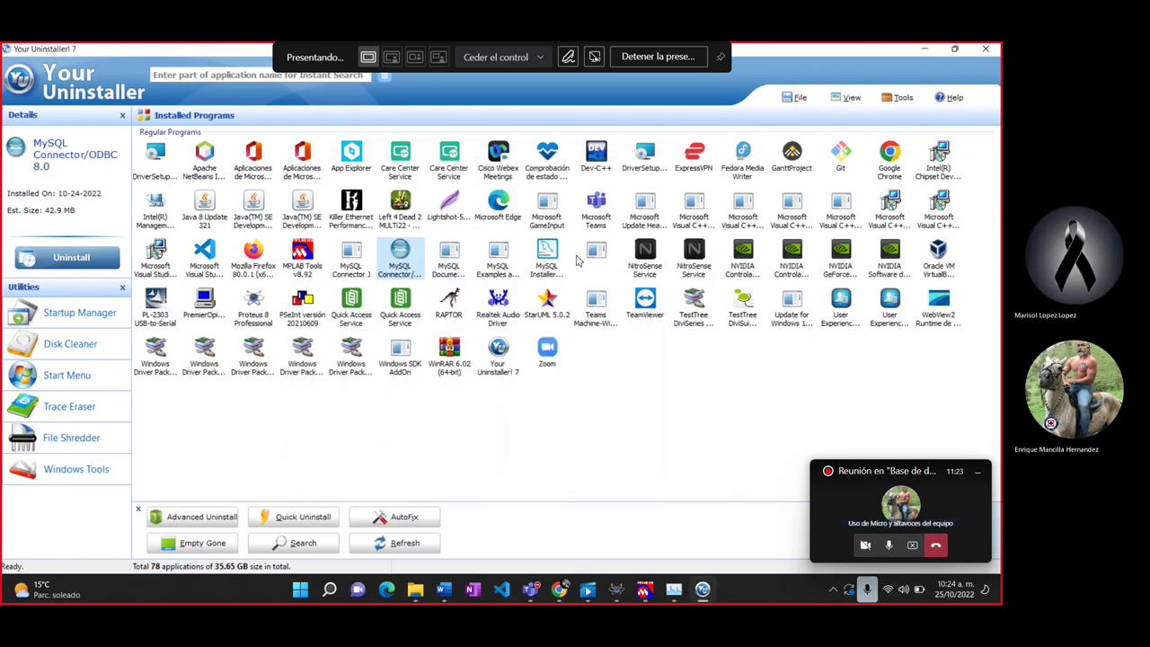
pyautogui.click(546, 256)
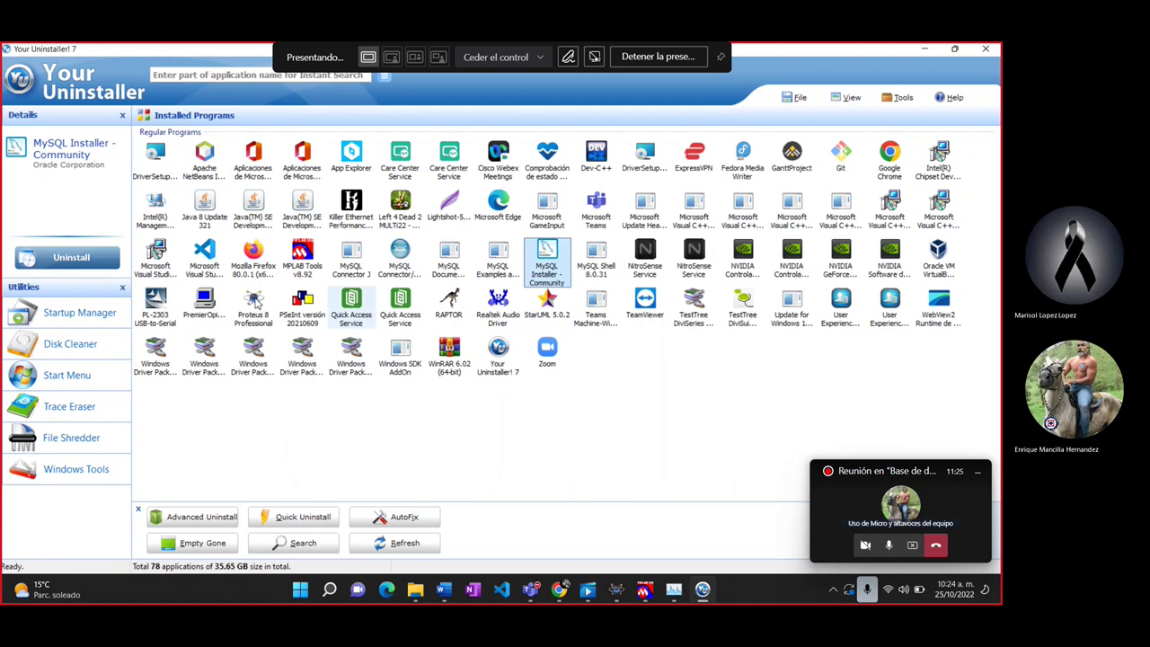
pyautogui.click(51, 255)
pyautogui.click(600, 440)
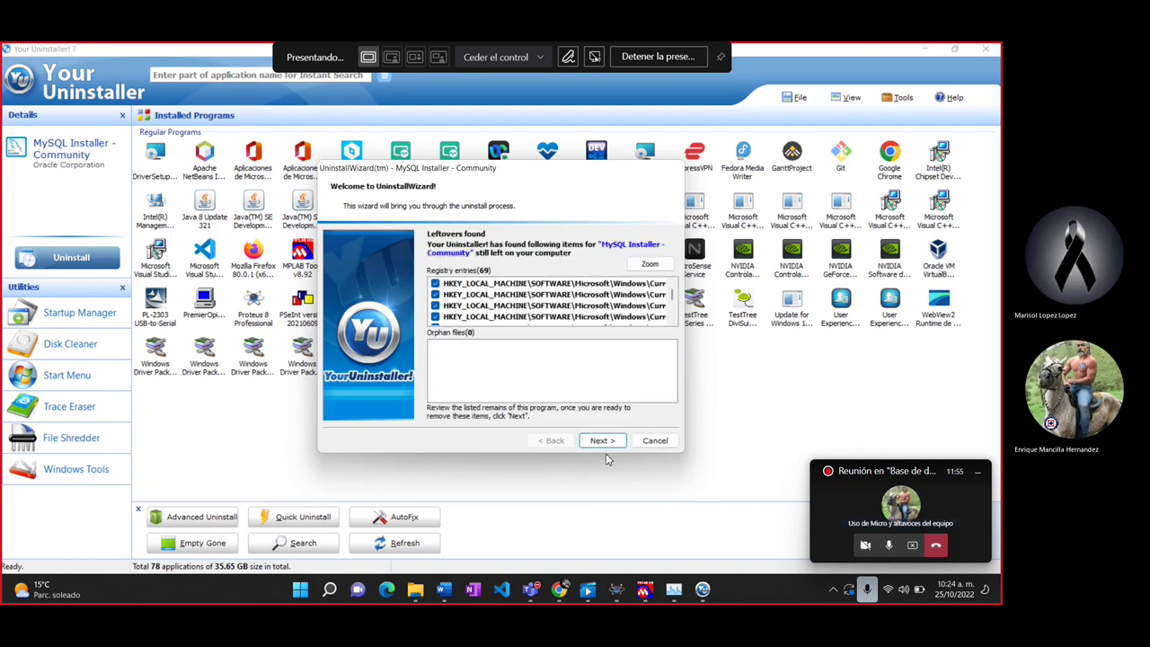
pyautogui.click(608, 442)
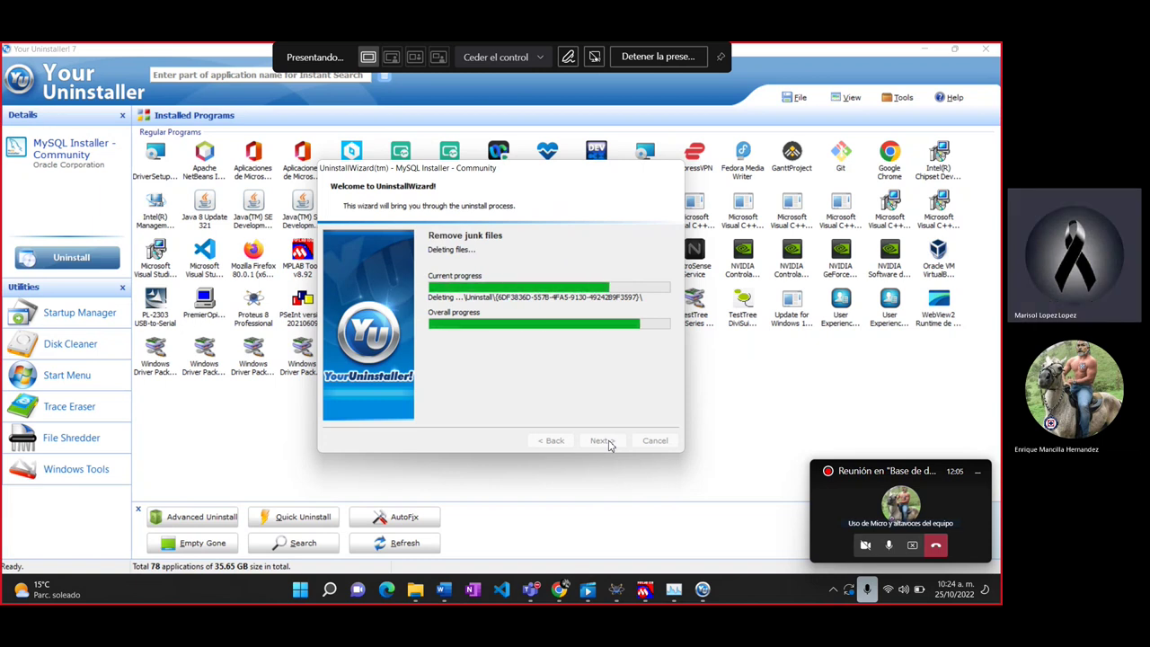
pyautogui.click(604, 440)
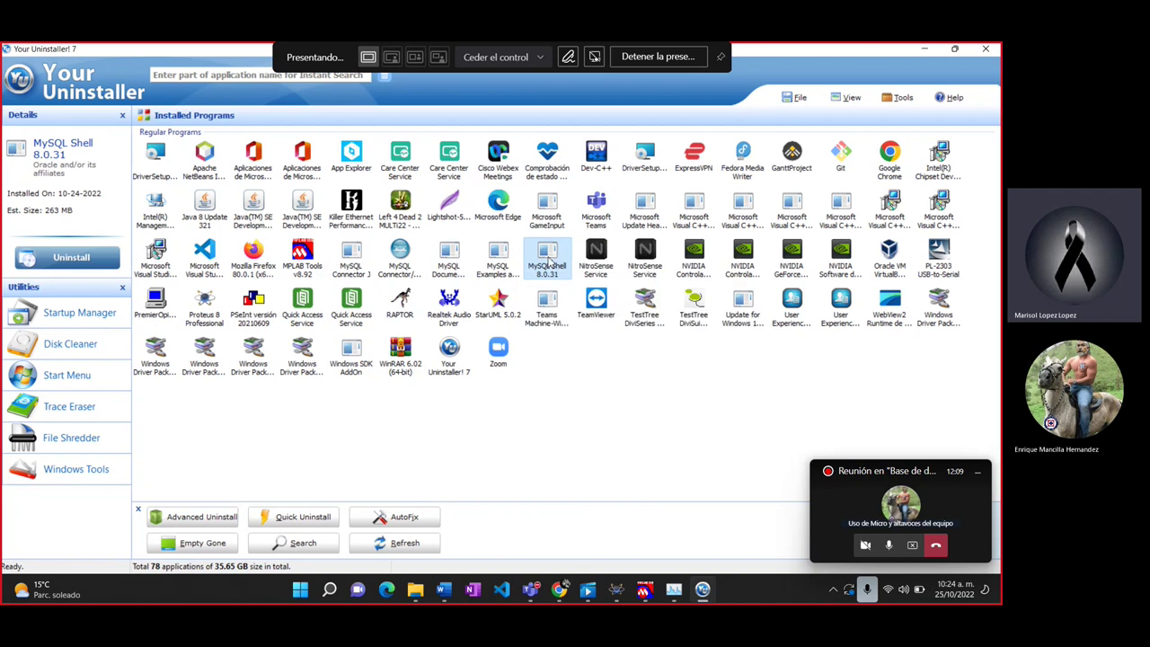
# Step: Attempt to uninstall MySQL Shell 8.0.31 and MySQL Connector/ODBC 8.0, dismissing each trial-limit question
pyautogui.click(72, 258)
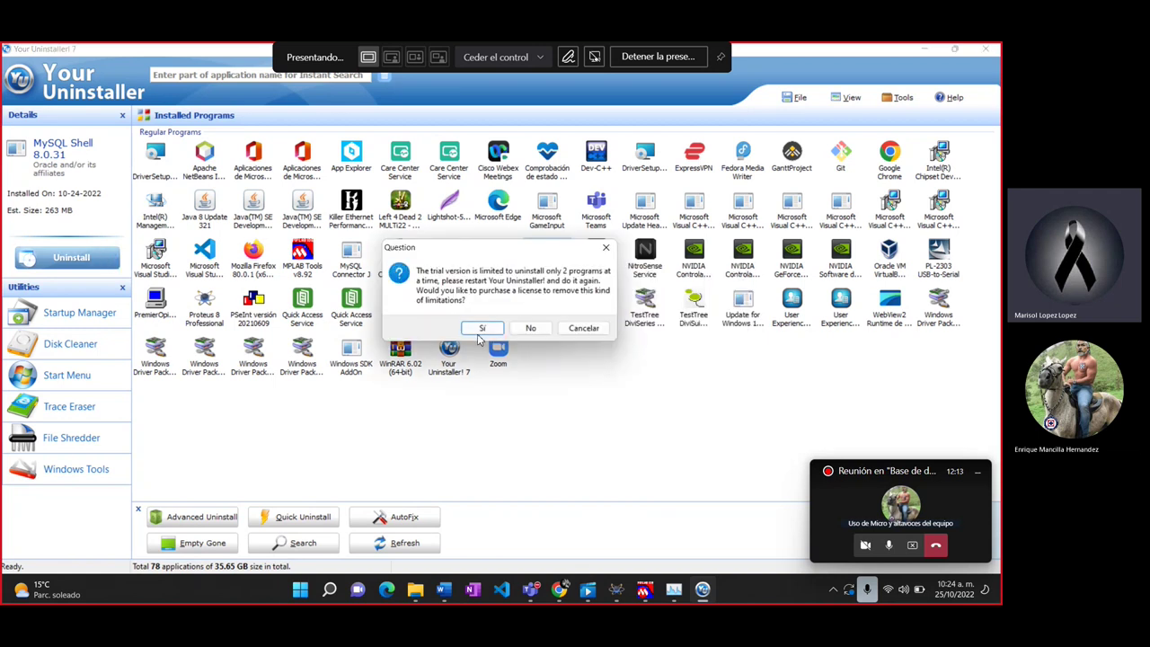
pyautogui.click(607, 249)
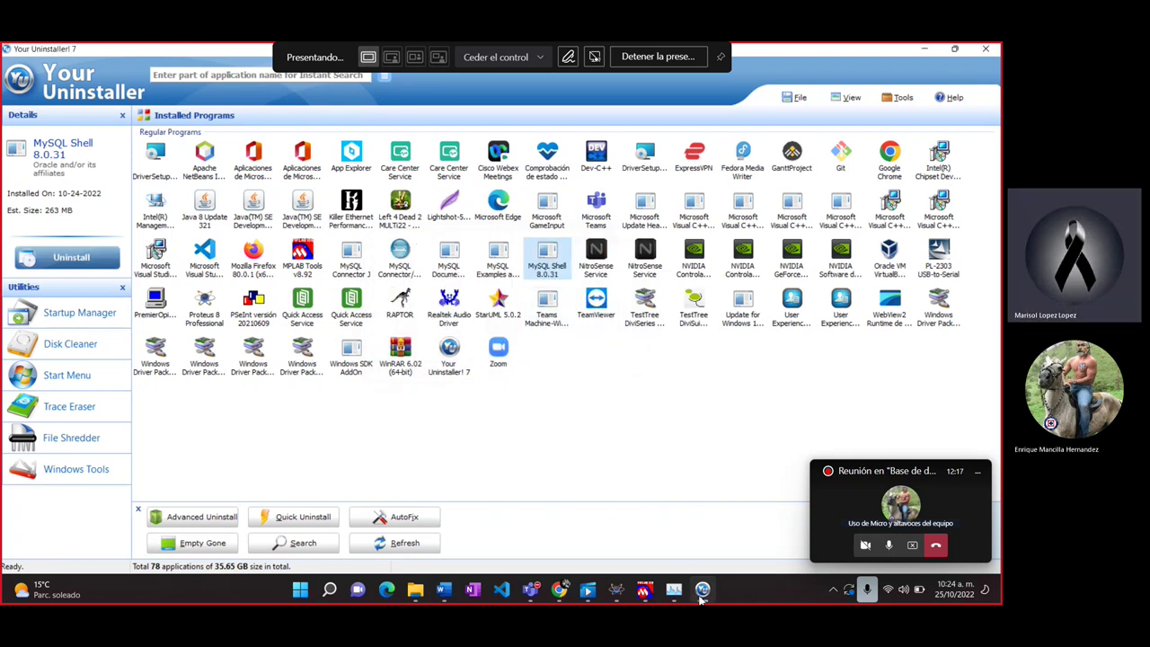
pyautogui.click(498, 256)
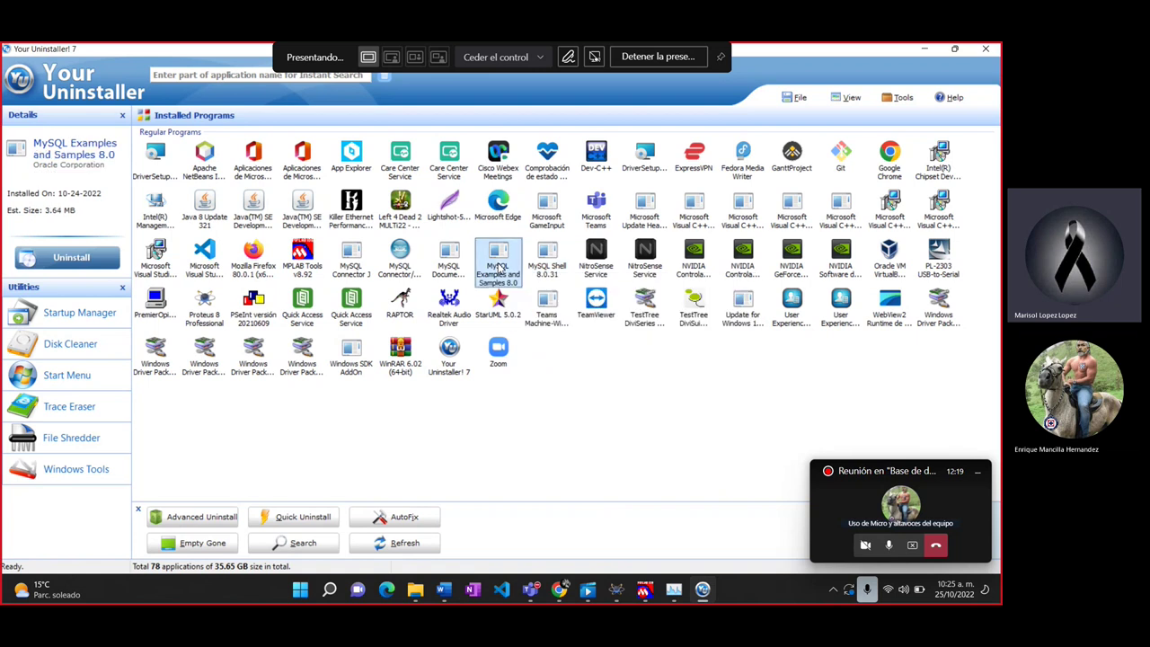
pyautogui.click(449, 259)
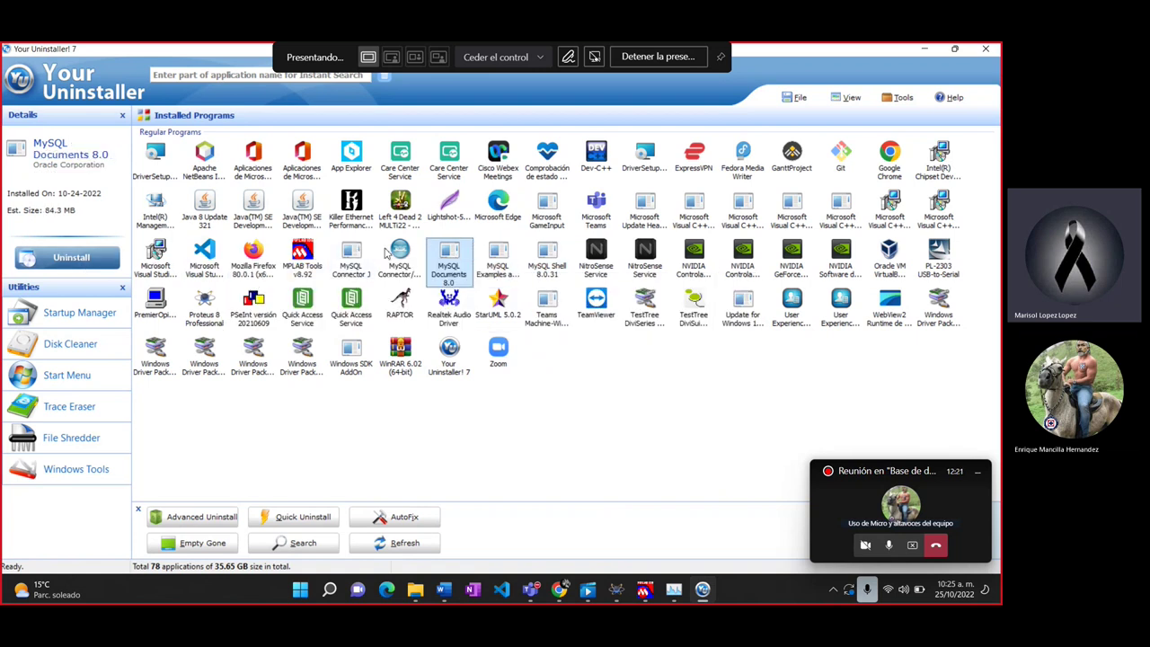
pyautogui.click(395, 256)
pyautogui.click(88, 262)
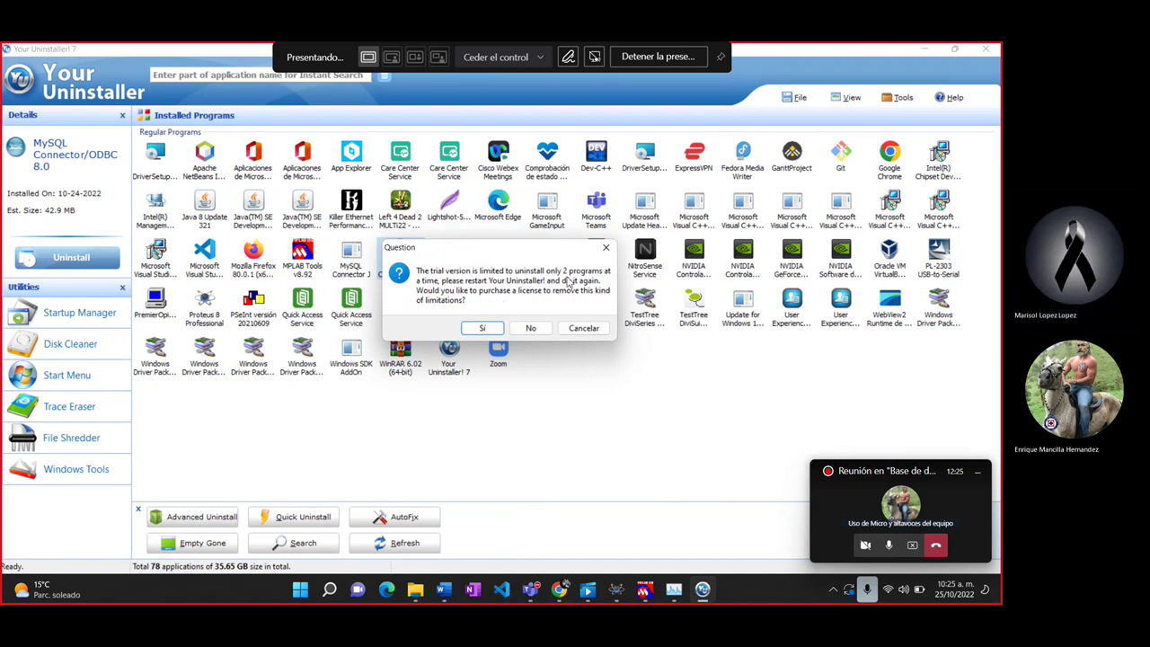
pyautogui.click(599, 254)
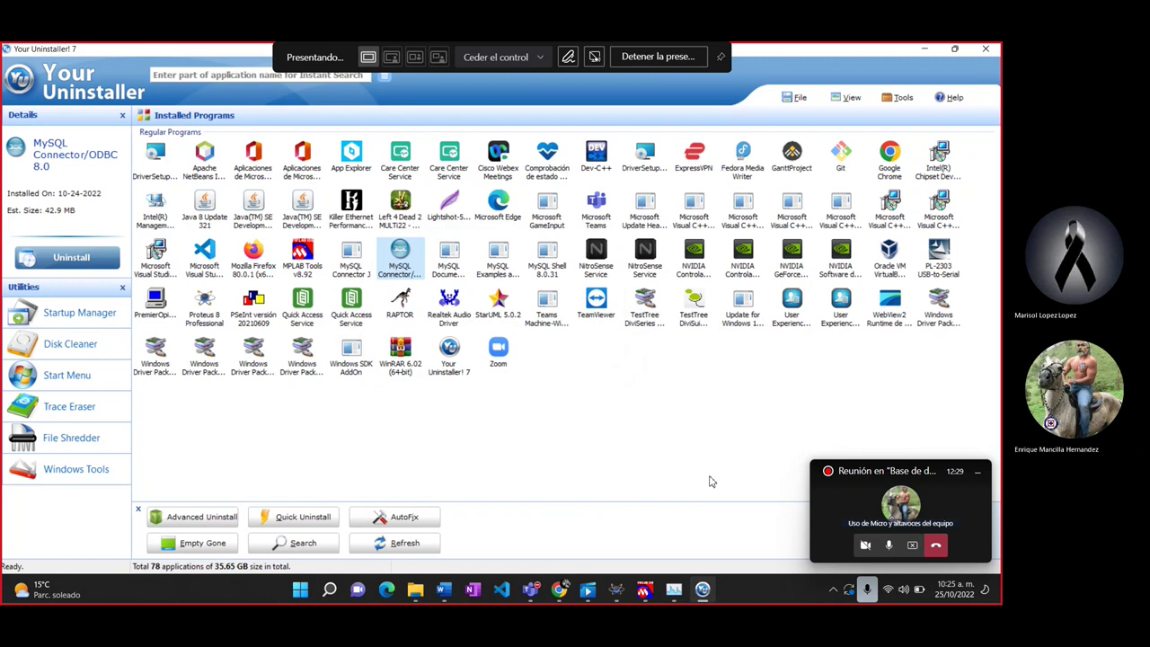
# Step: Restore the window, hide File Explorer, and restart Your Uninstaller! from its desktop shortcut
pyautogui.click(954, 50)
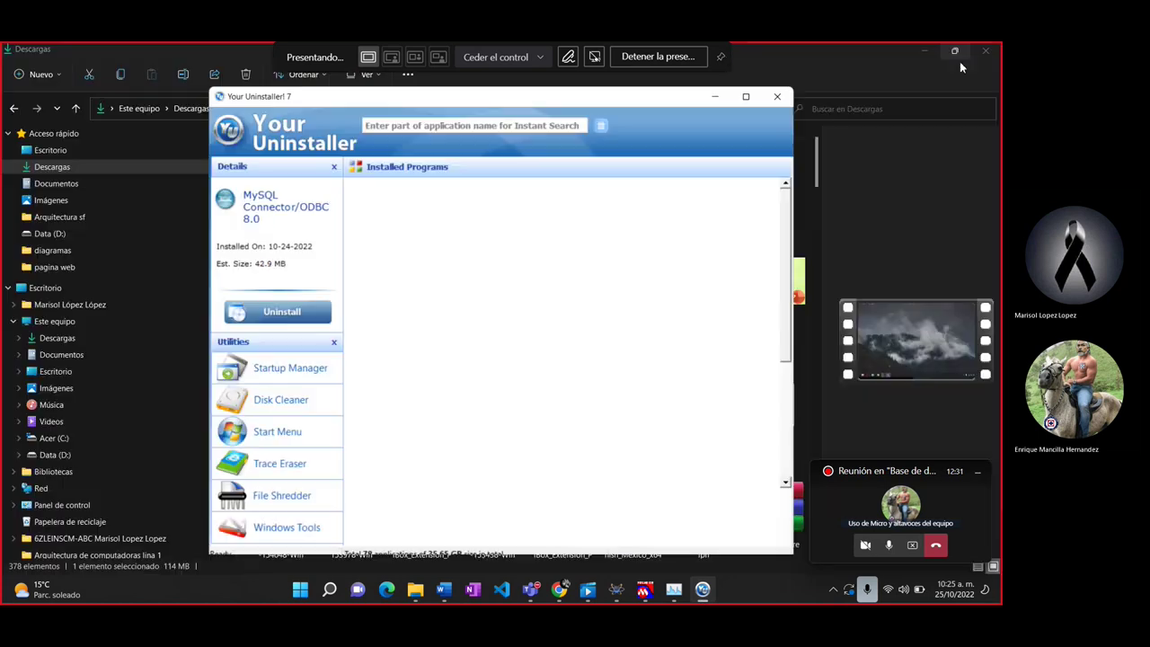
pyautogui.click(905, 221)
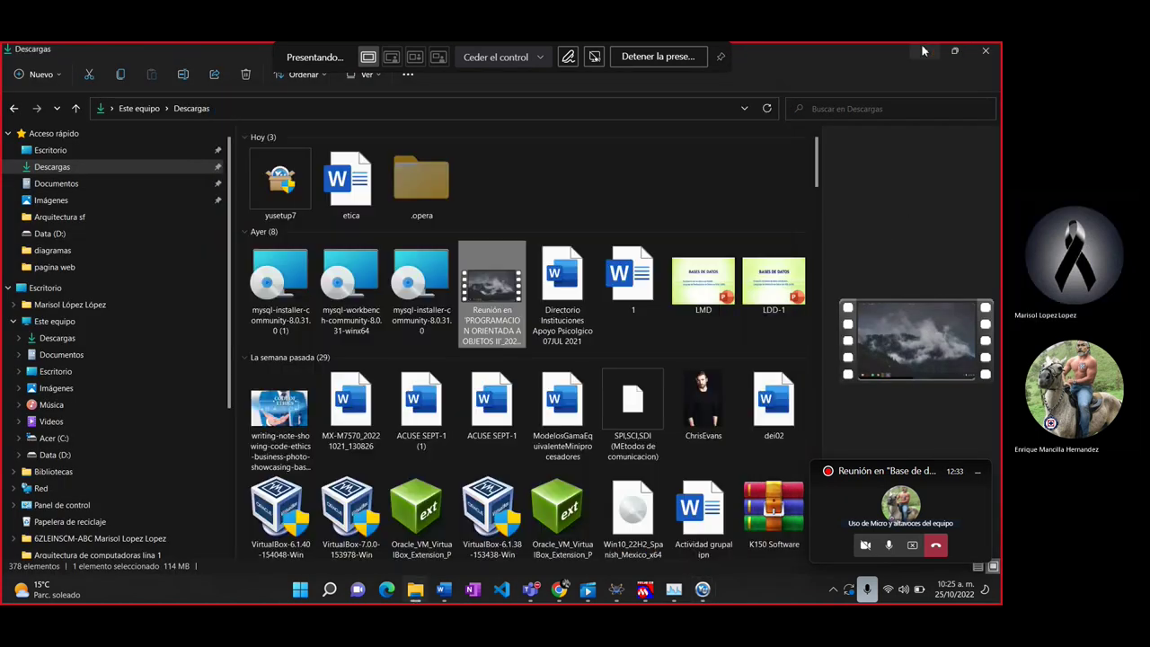
pyautogui.click(925, 51)
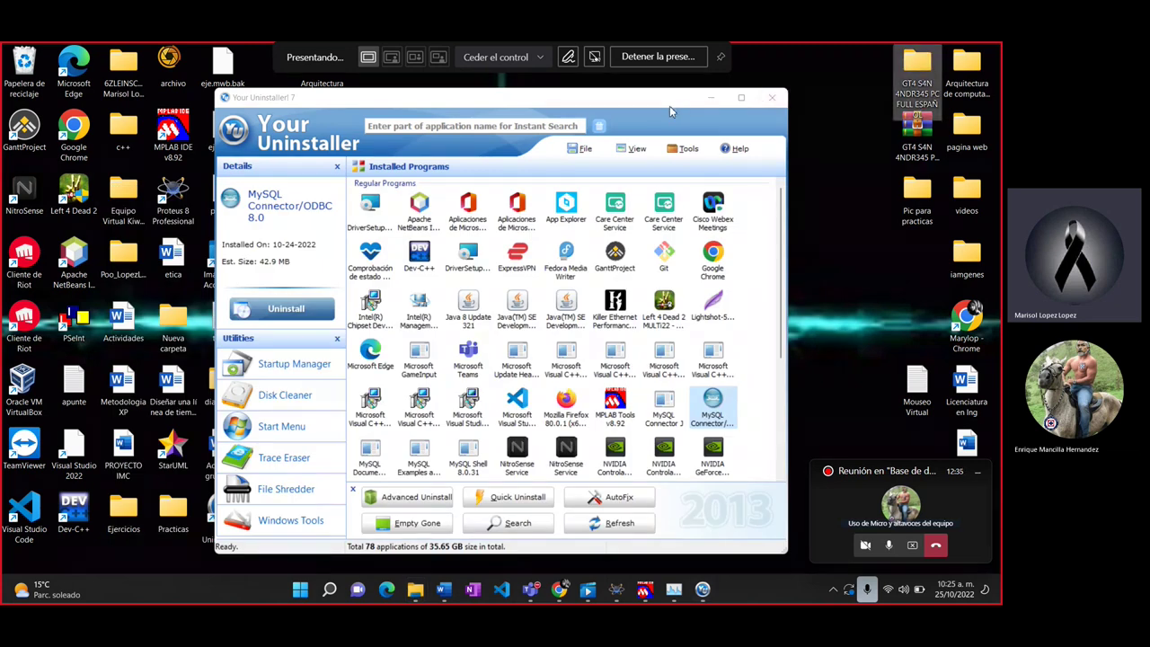
pyautogui.click(773, 98)
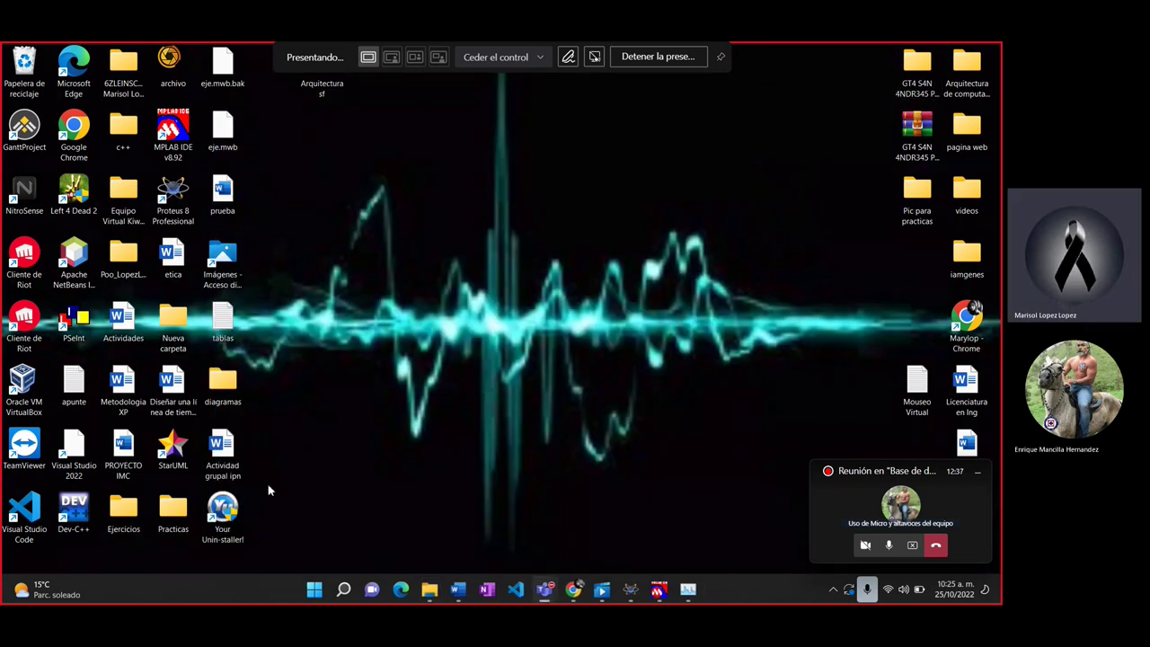
pyautogui.doubleClick(222, 520)
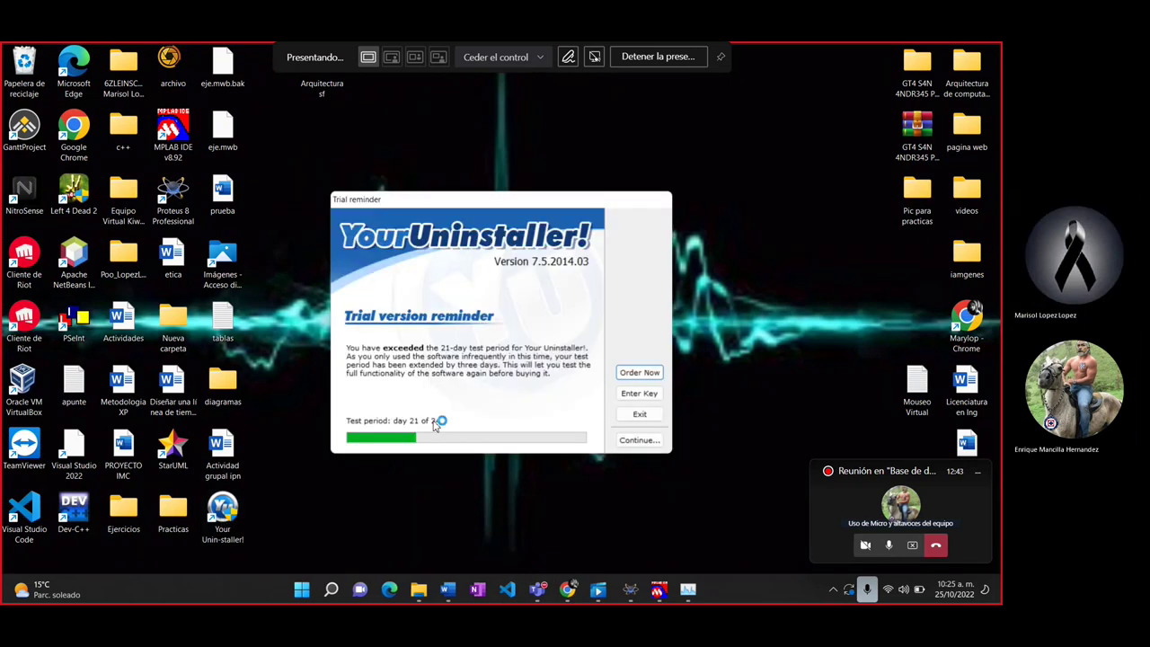
pyautogui.click(640, 441)
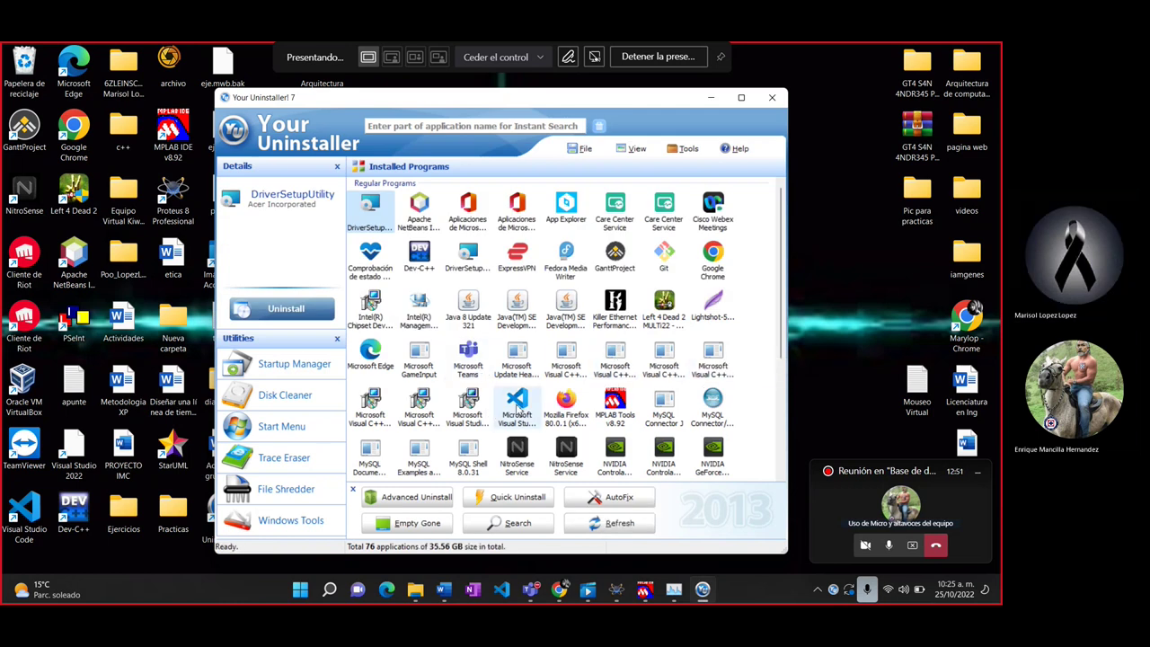
# Step: Uninstall MySQL Shell 8.0.31 in Normal Mode and scan it down to 33 leftover registry entries
pyautogui.click(467, 458)
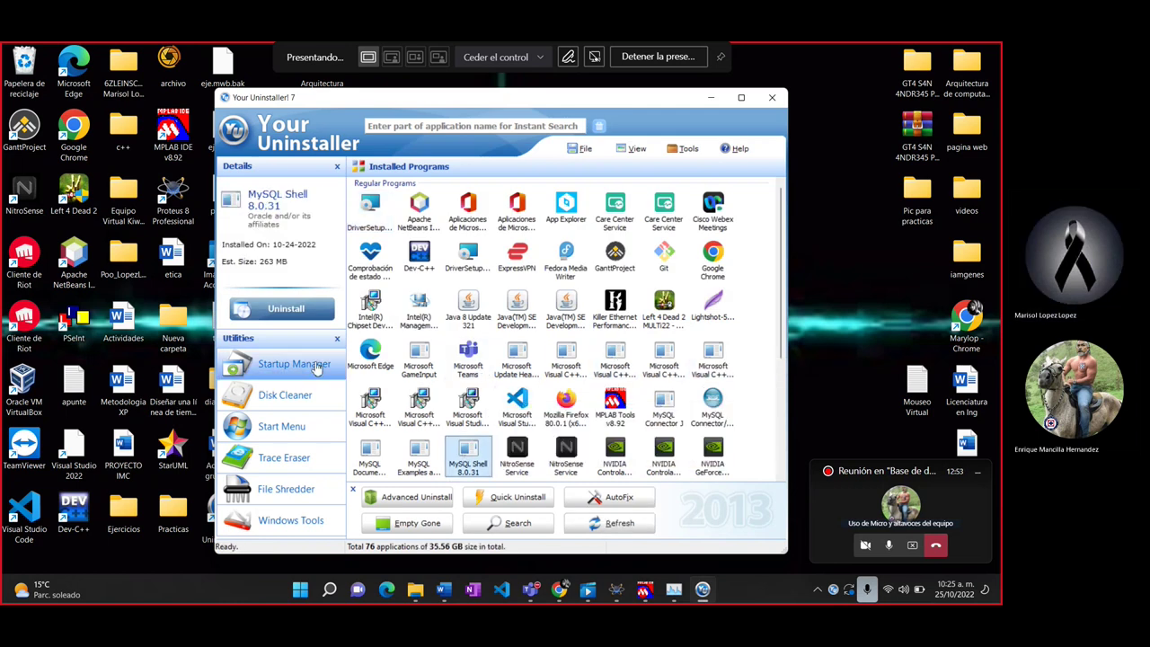
pyautogui.click(305, 310)
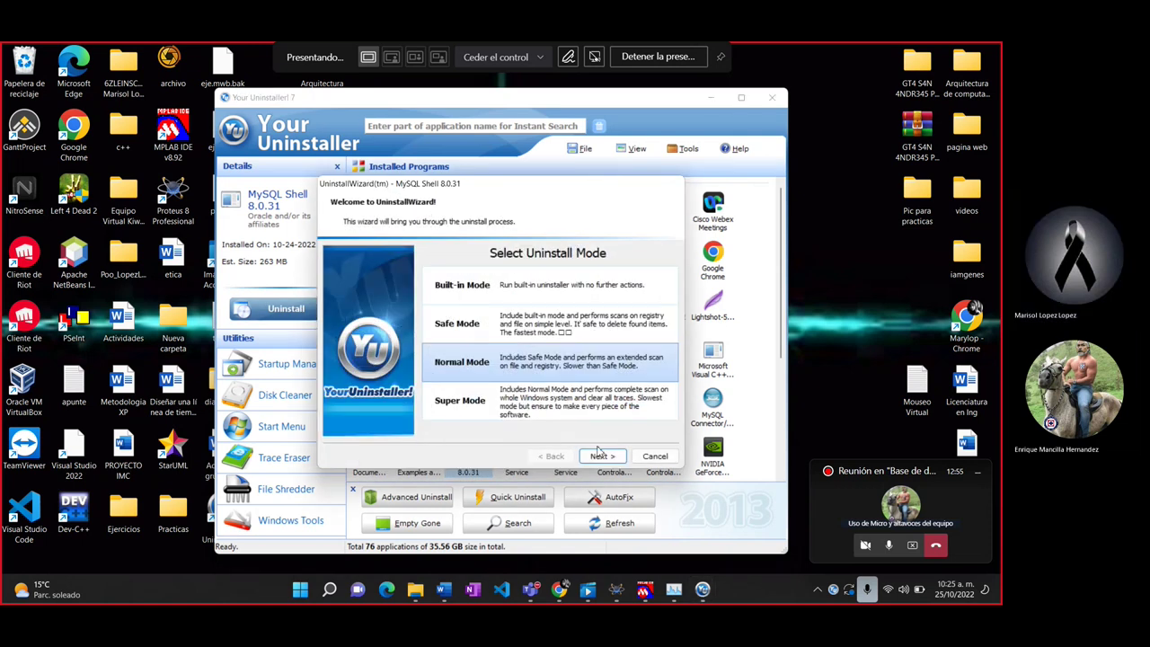
pyautogui.click(600, 455)
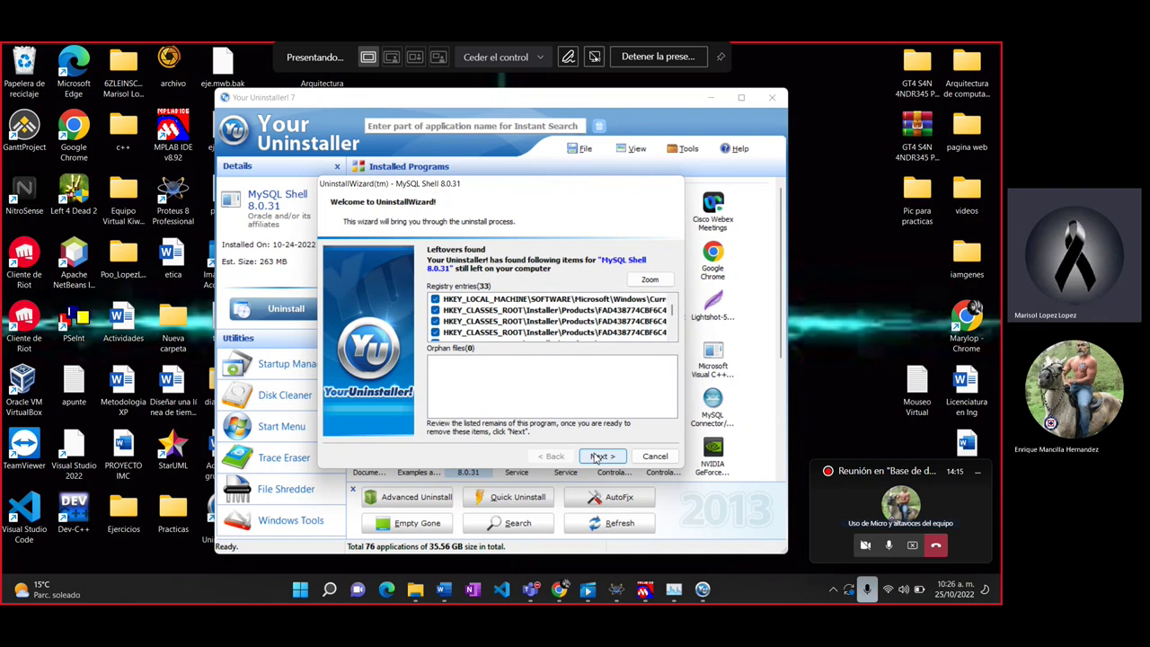
# Step: Delete MySQL Shell 8.0.31's 33 leftover registry entries and close the wizard
pyautogui.click(599, 456)
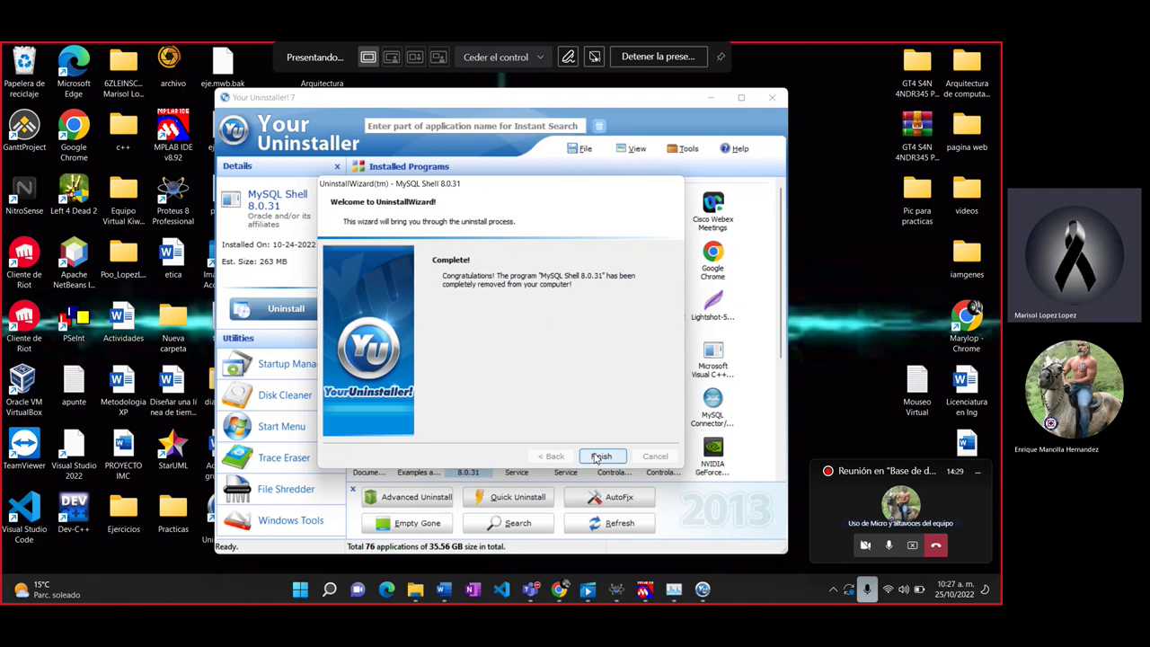
pyautogui.click(600, 457)
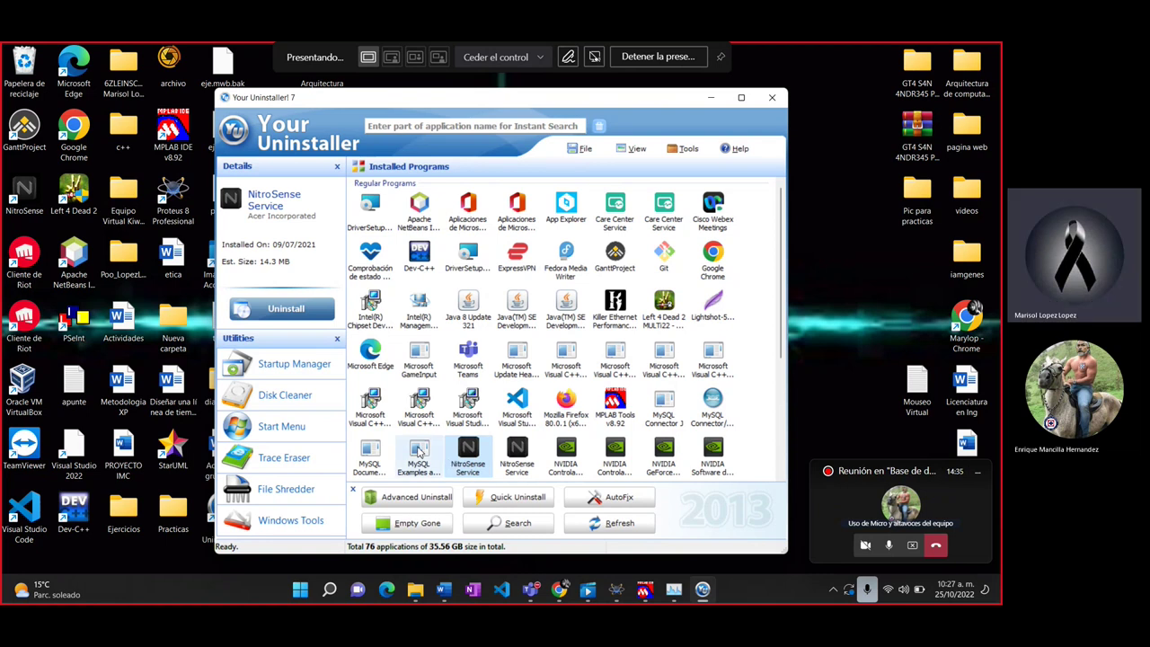
# Step: Uninstall MySQL Examples and Samples 8.0 in Normal Mode and delete its 67 leftover registry entries
pyautogui.click(418, 454)
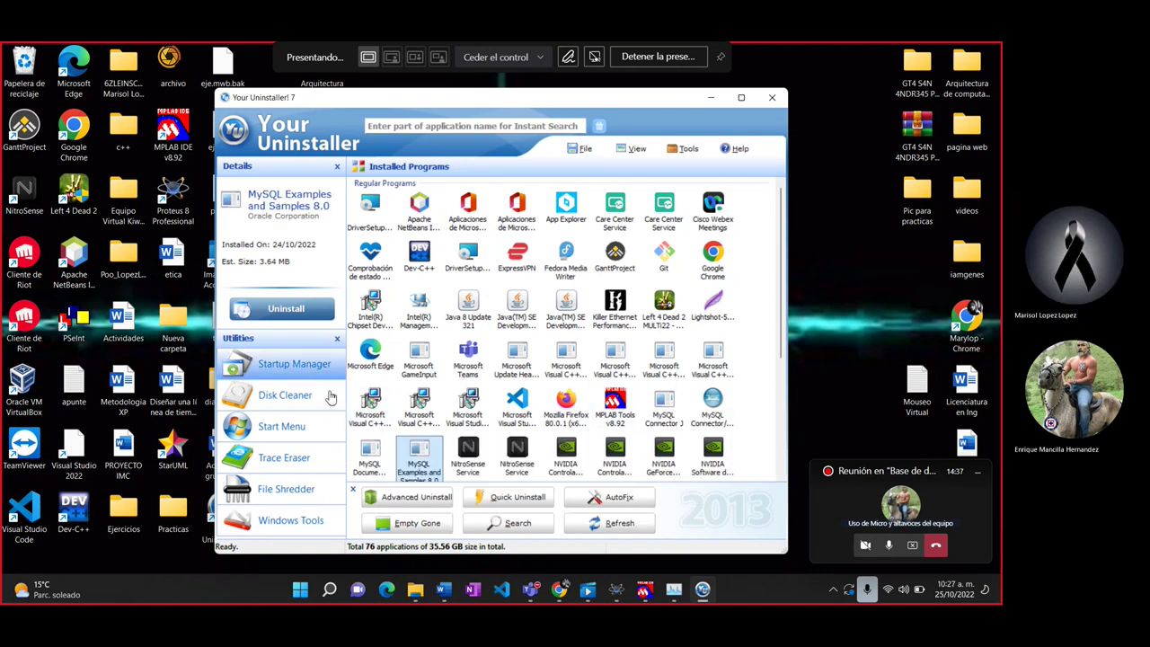
pyautogui.click(301, 310)
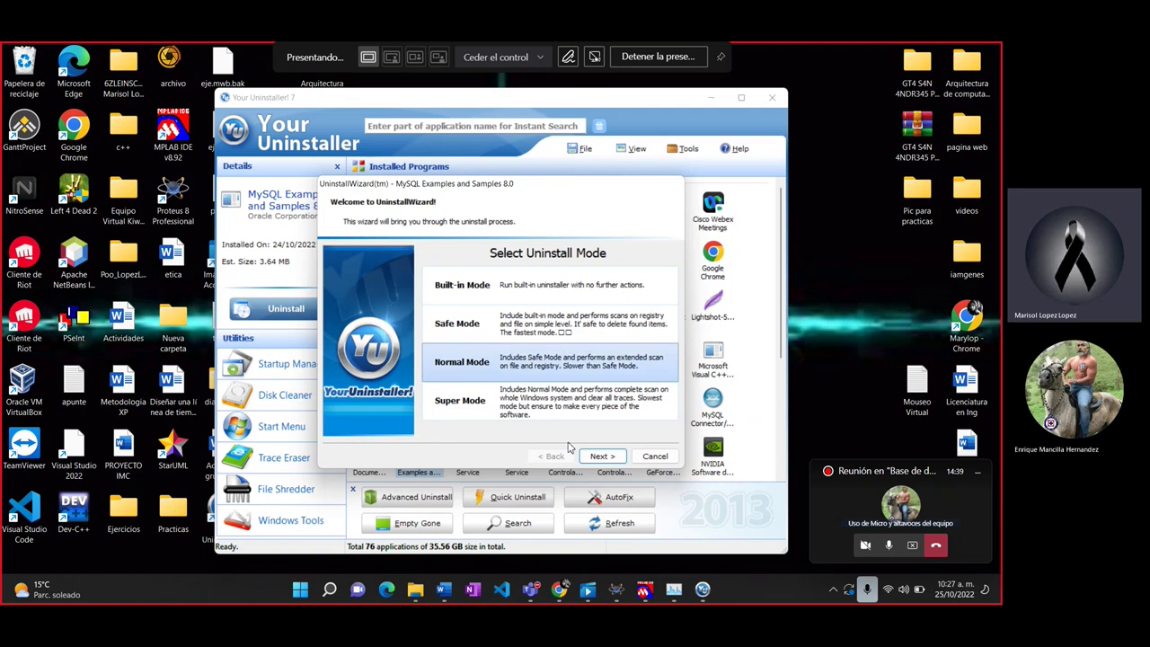
pyautogui.click(602, 456)
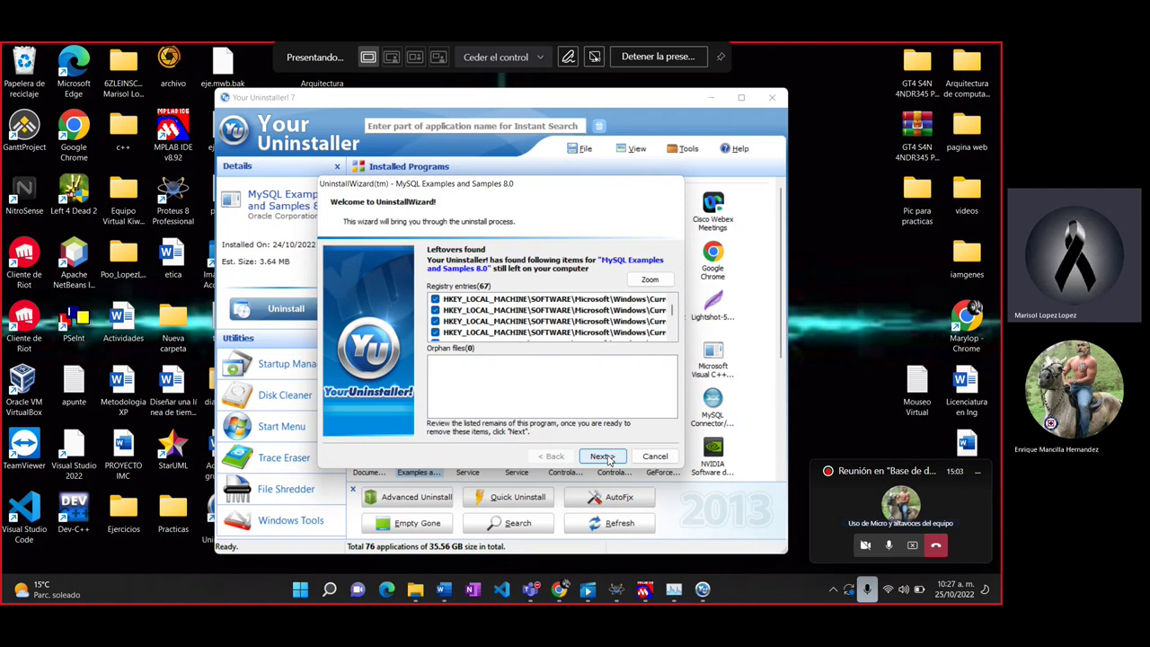
pyautogui.click(608, 459)
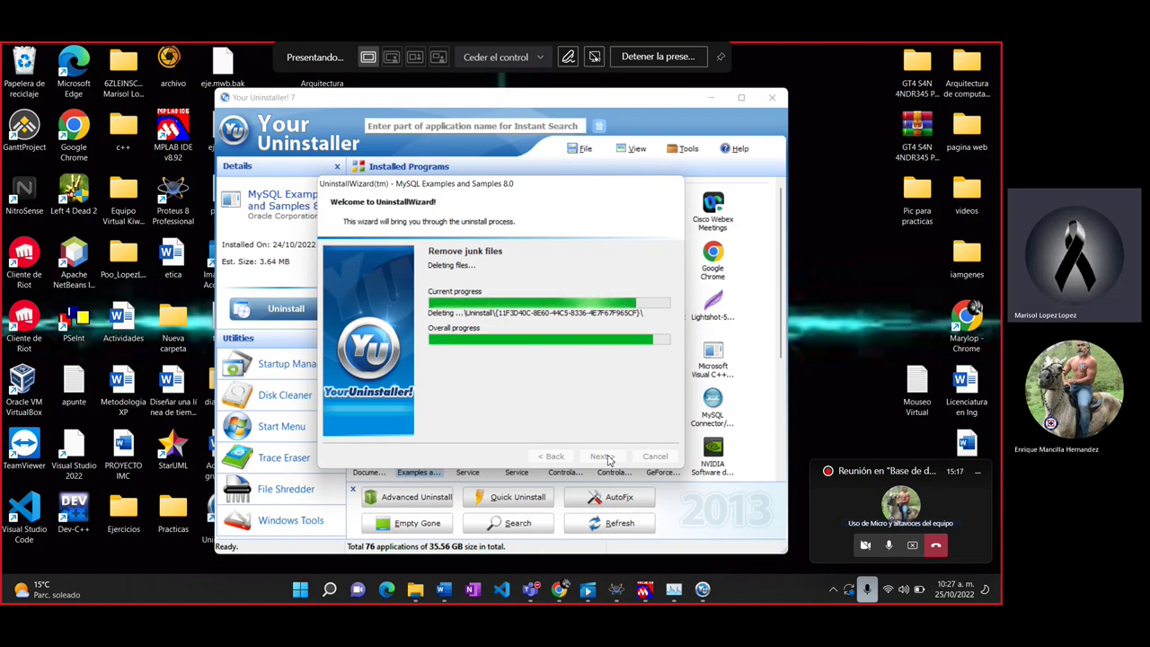
pyautogui.click(600, 457)
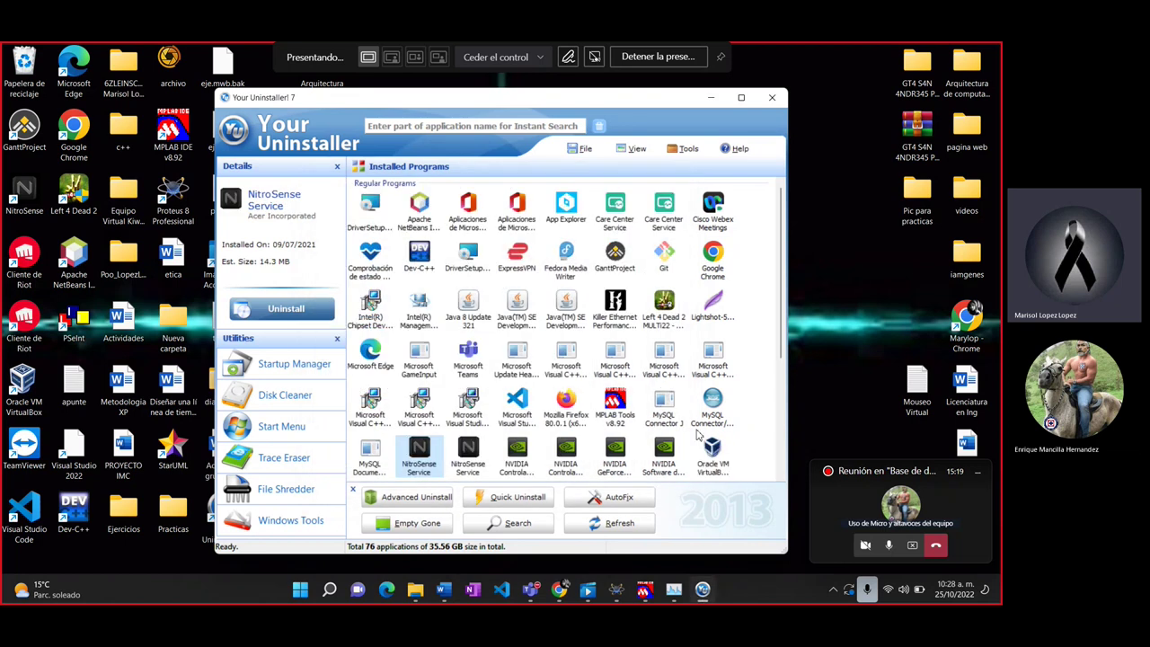
pyautogui.click(369, 453)
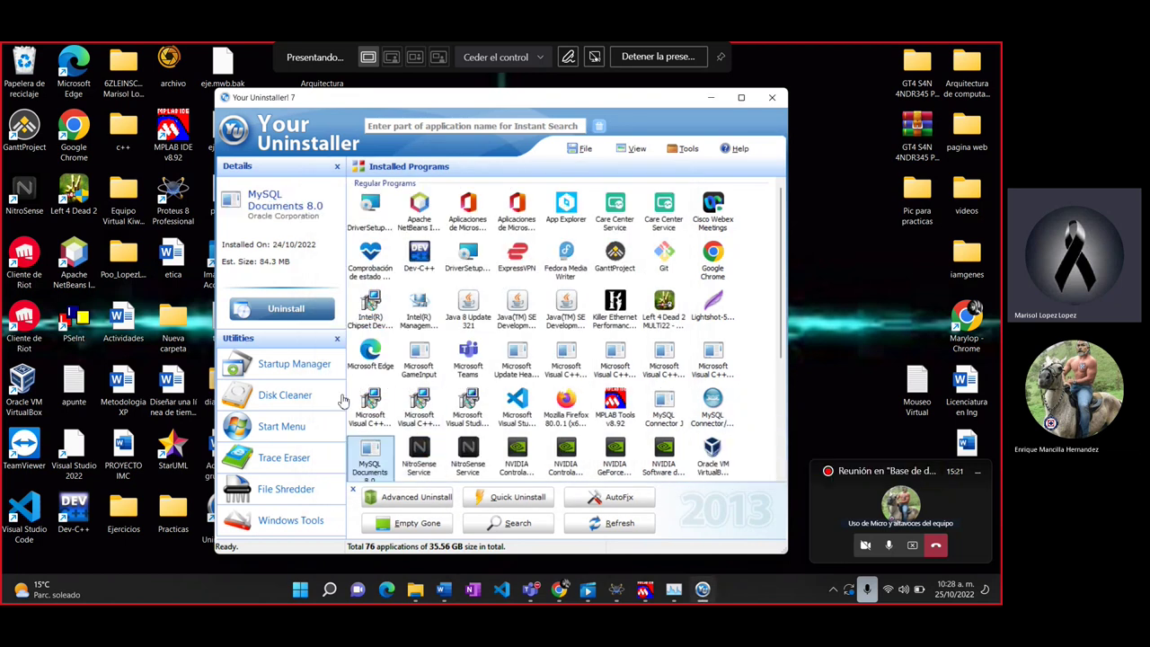
pyautogui.click(304, 309)
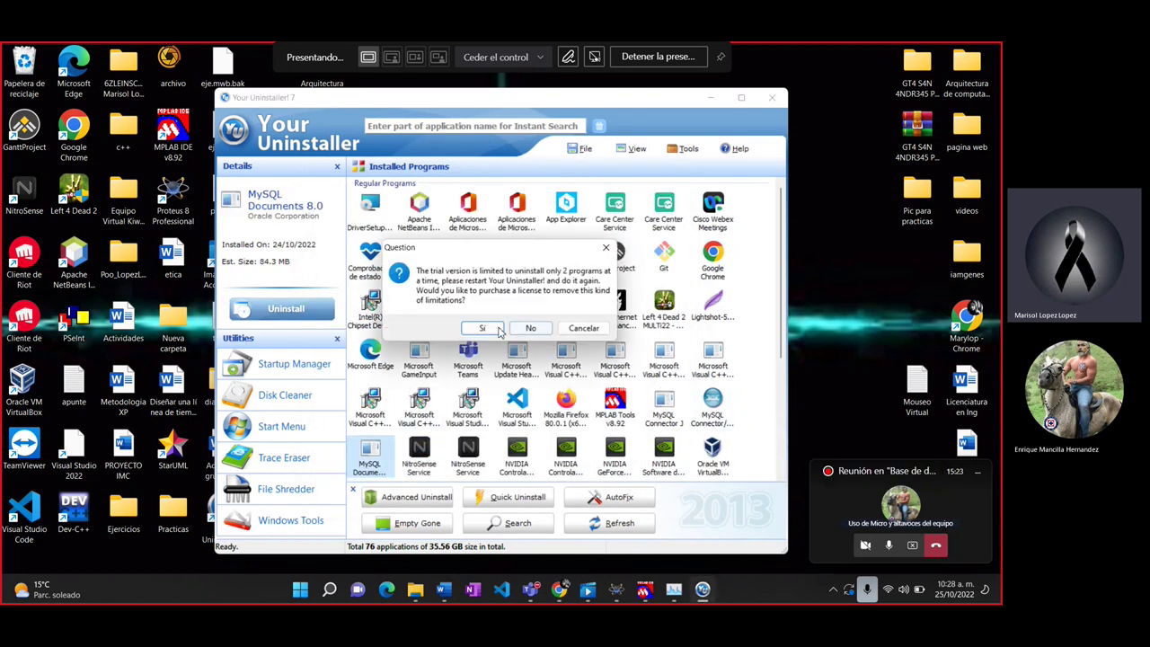
pyautogui.click(606, 248)
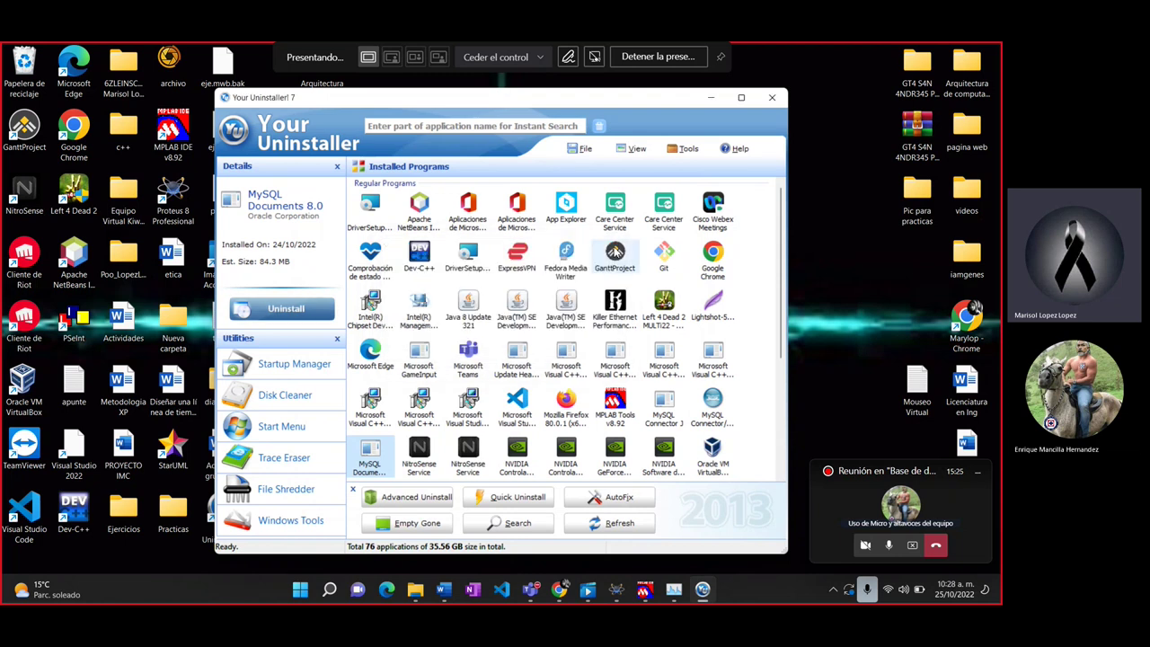
pyautogui.click(709, 402)
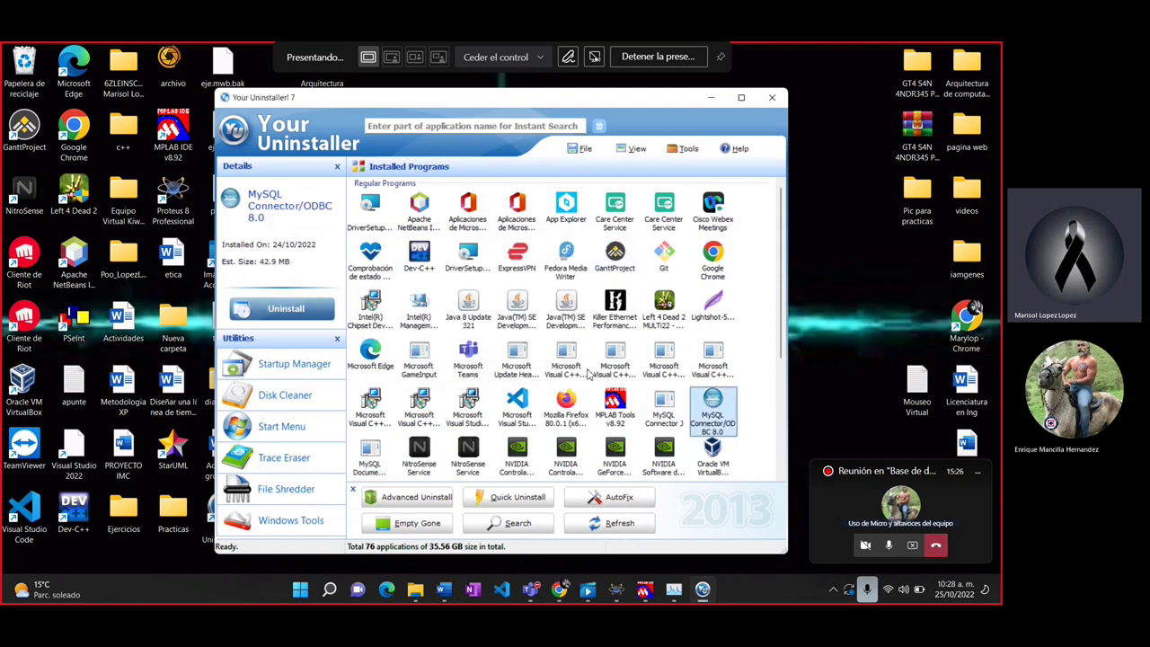
pyautogui.click(279, 315)
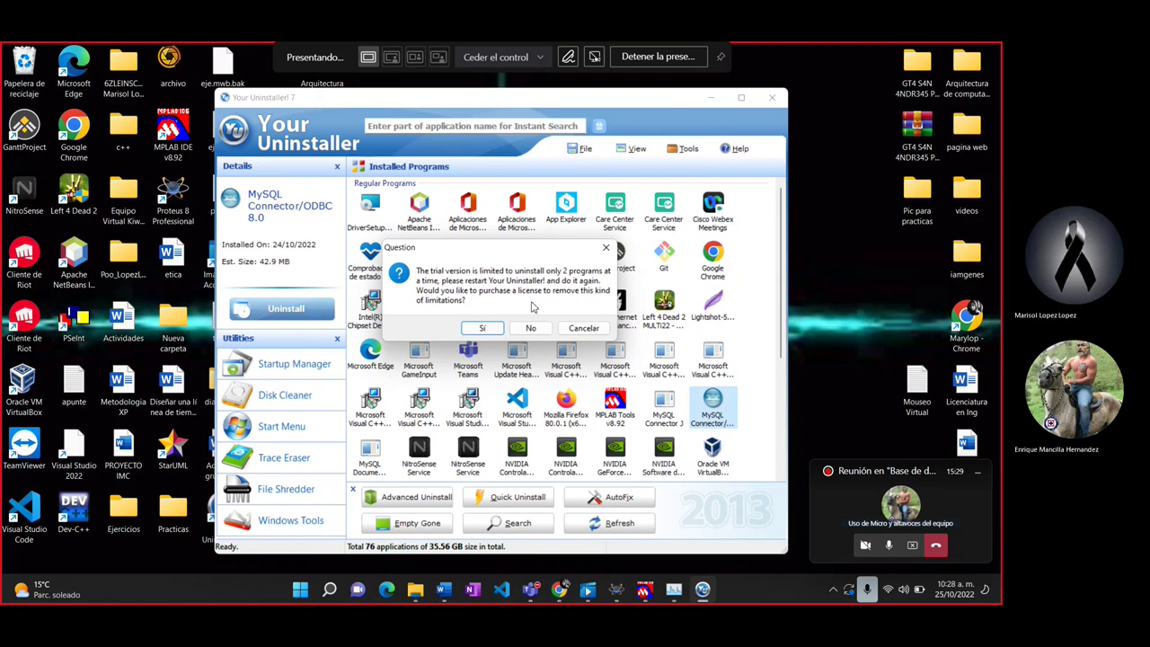
pyautogui.click(605, 248)
# Step: Restart Your Uninstaller! 7 from the desktop icon to reset its trial limit
pyautogui.click(772, 96)
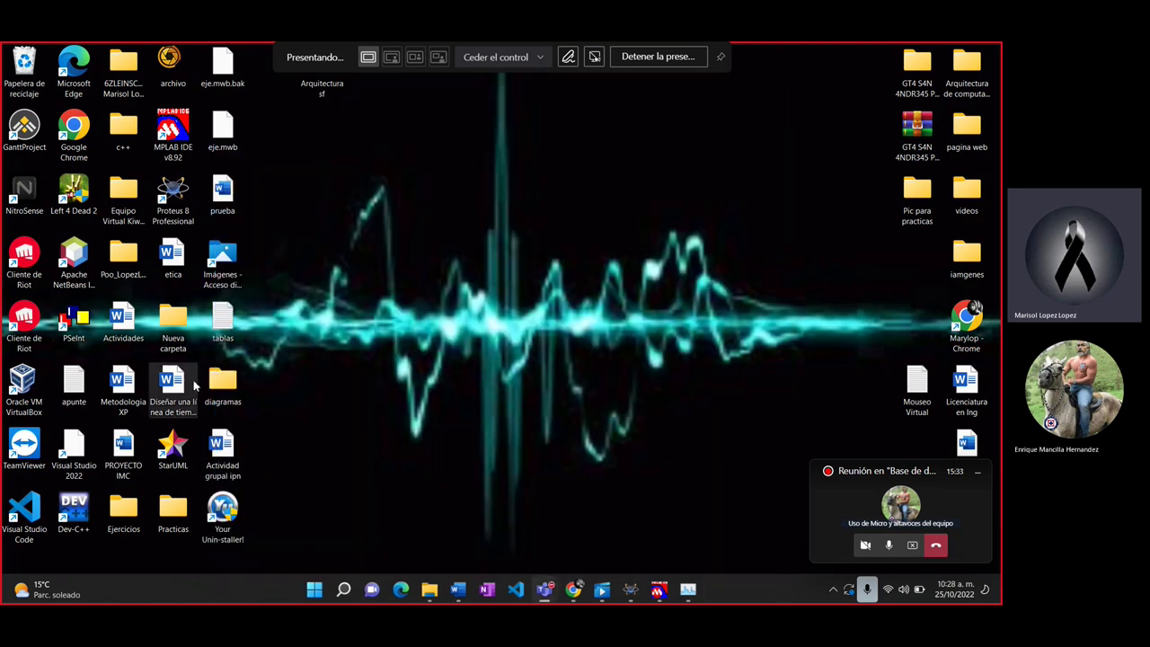
pyautogui.doubleClick(243, 518)
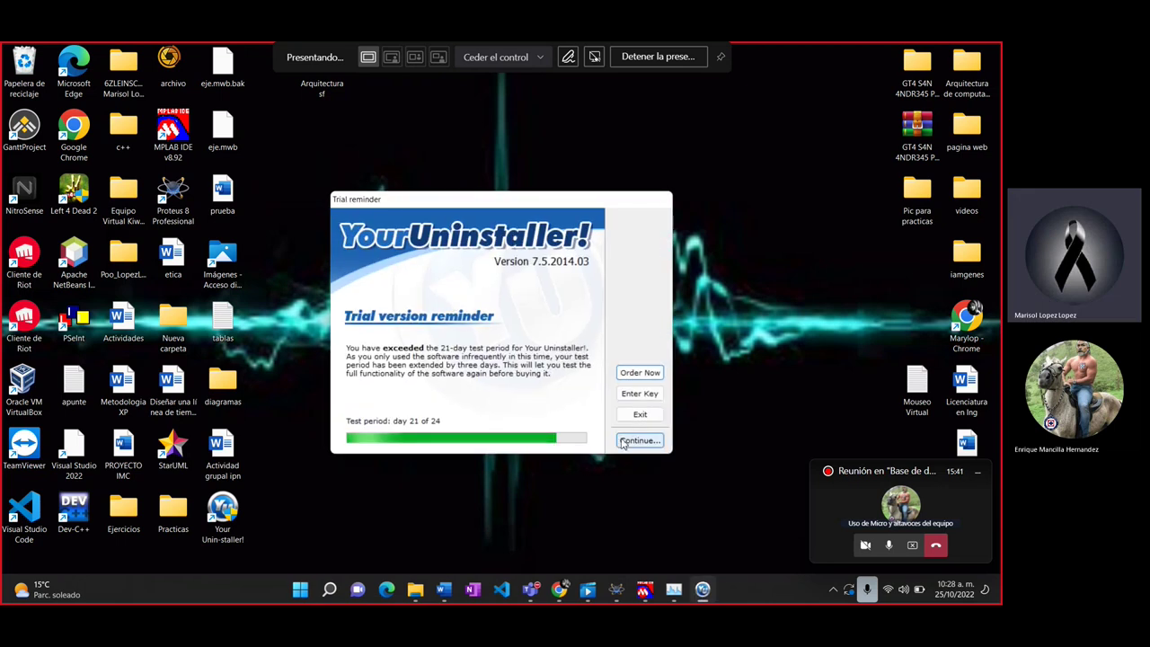
pyautogui.click(629, 441)
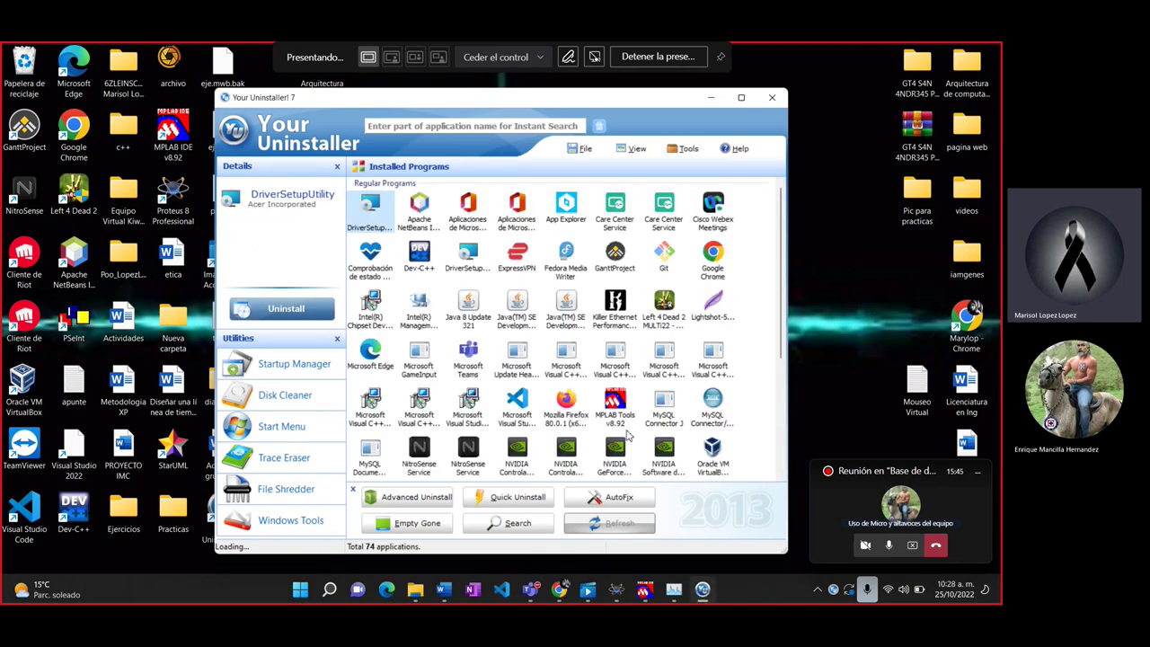
# Step: Uninstall MySQL Connector/ODBC 8.0 in Normal Mode, removing its 33 leftover registry entries
pyautogui.click(714, 409)
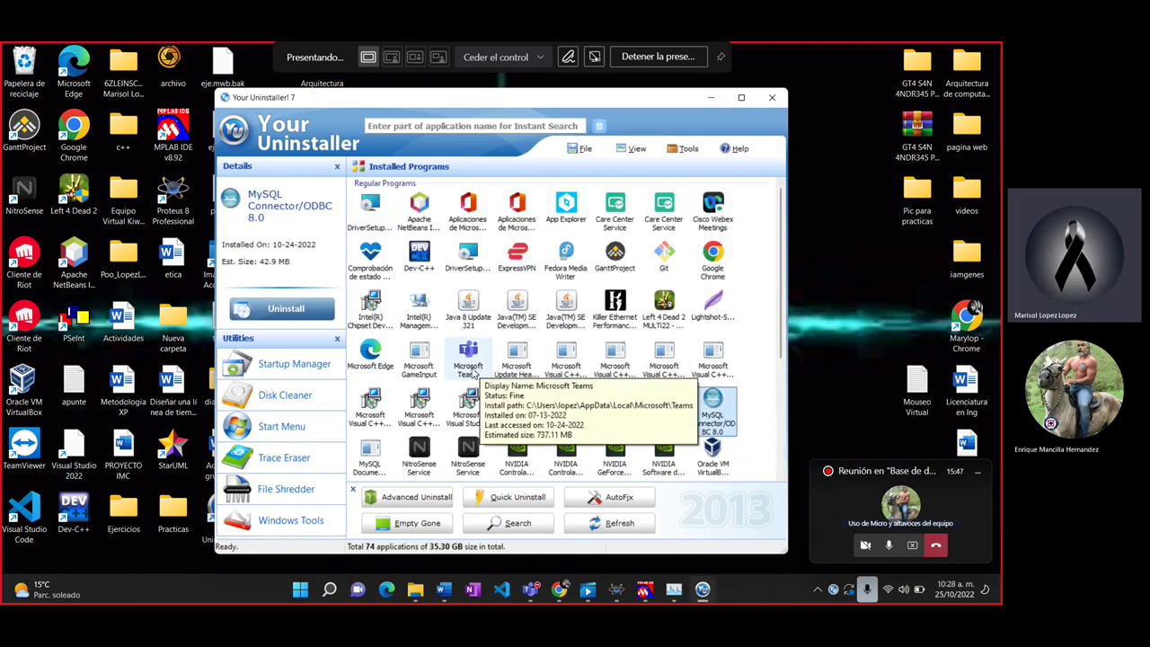
pyautogui.click(298, 311)
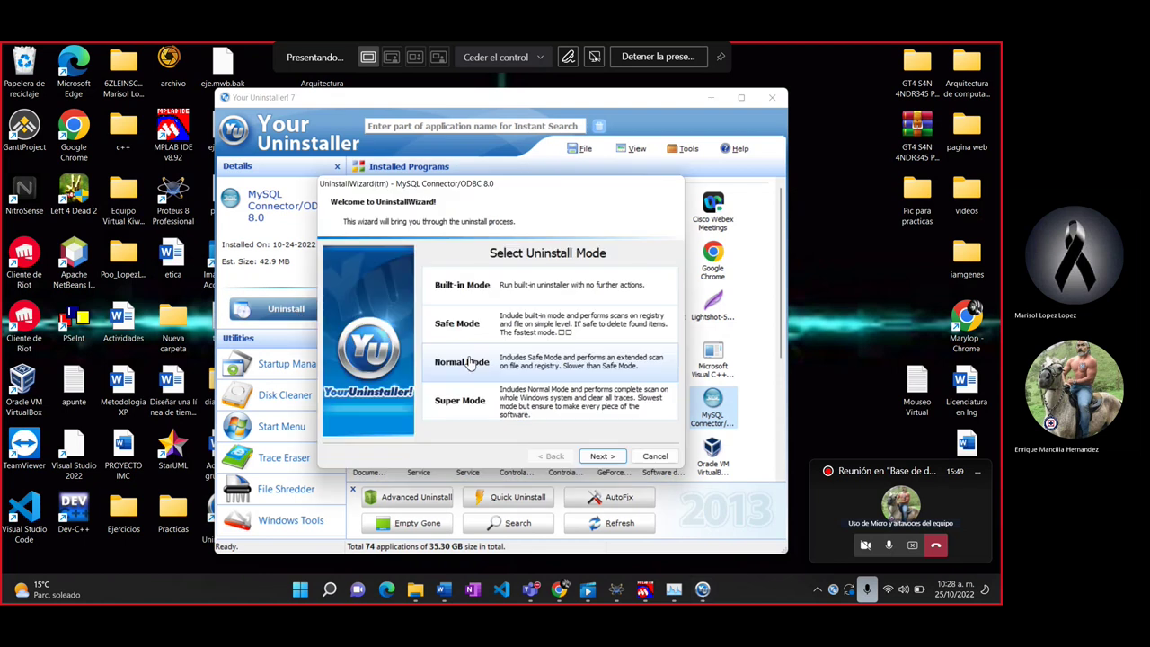
pyautogui.click(598, 455)
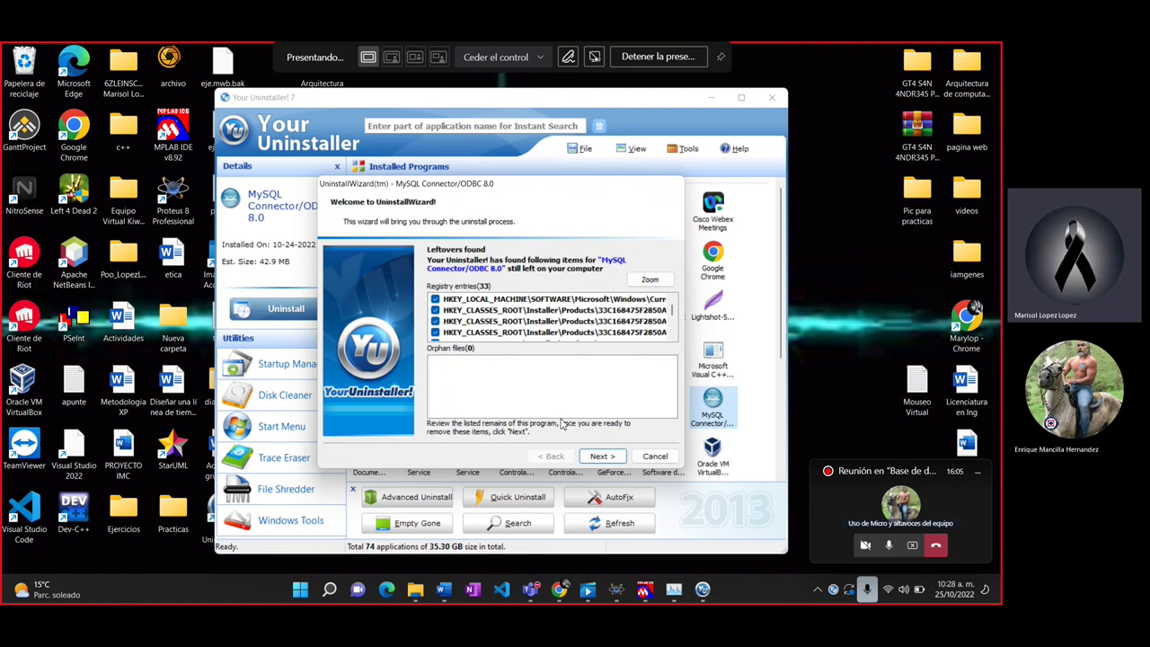
pyautogui.click(596, 456)
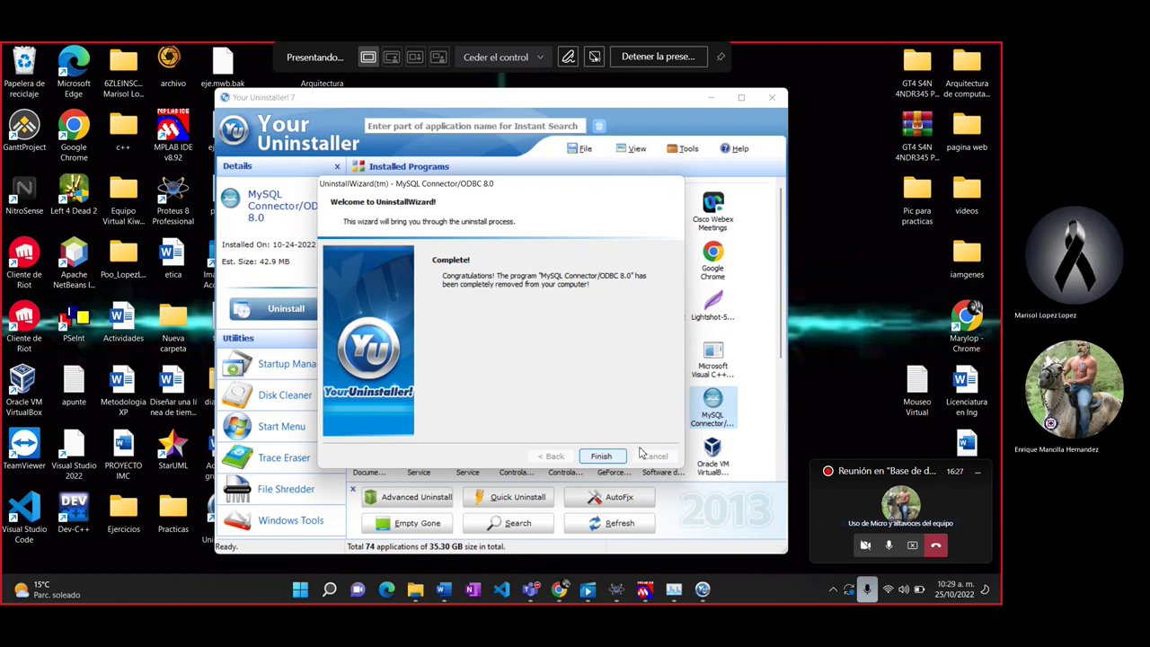
pyautogui.click(599, 457)
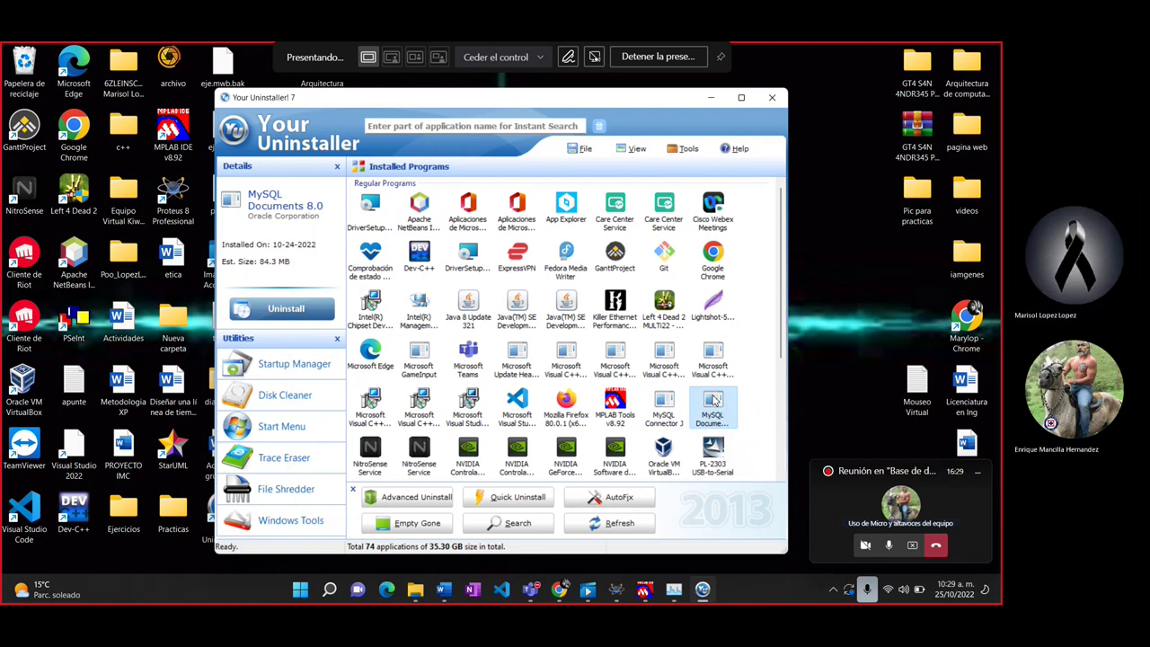
# Step: Uninstall MySQL Documents 8.0 from its context menu in Normal Mode, deleting 69 leftover registry entries
pyautogui.rightClick(708, 406)
pyautogui.click(266, 311)
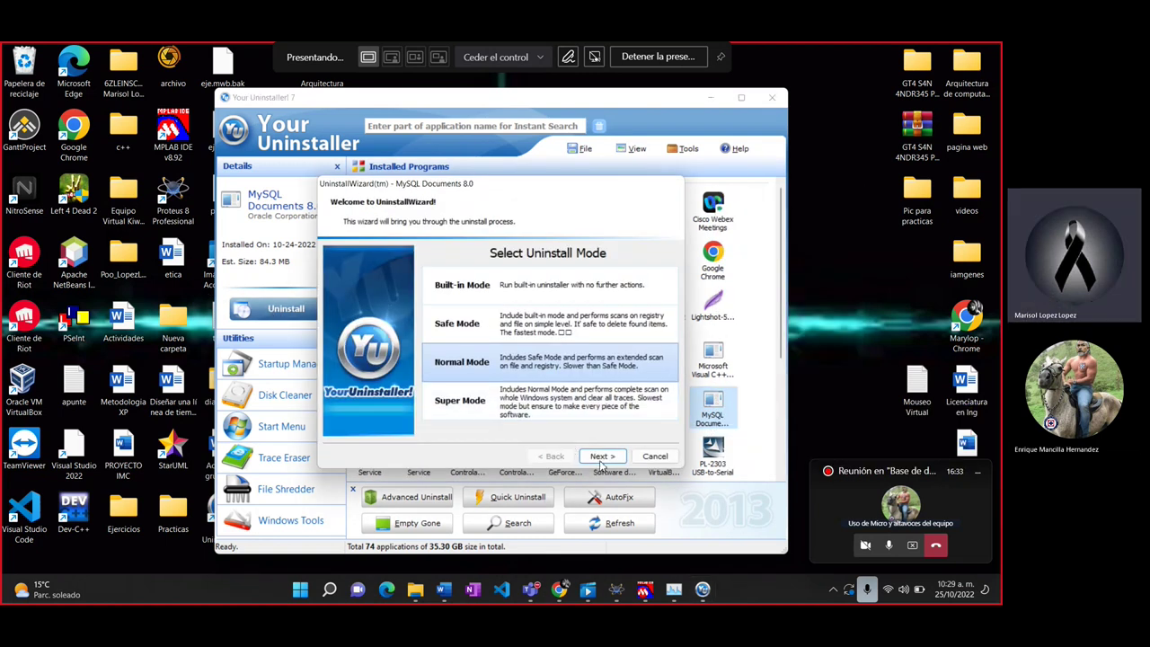
pyautogui.click(601, 456)
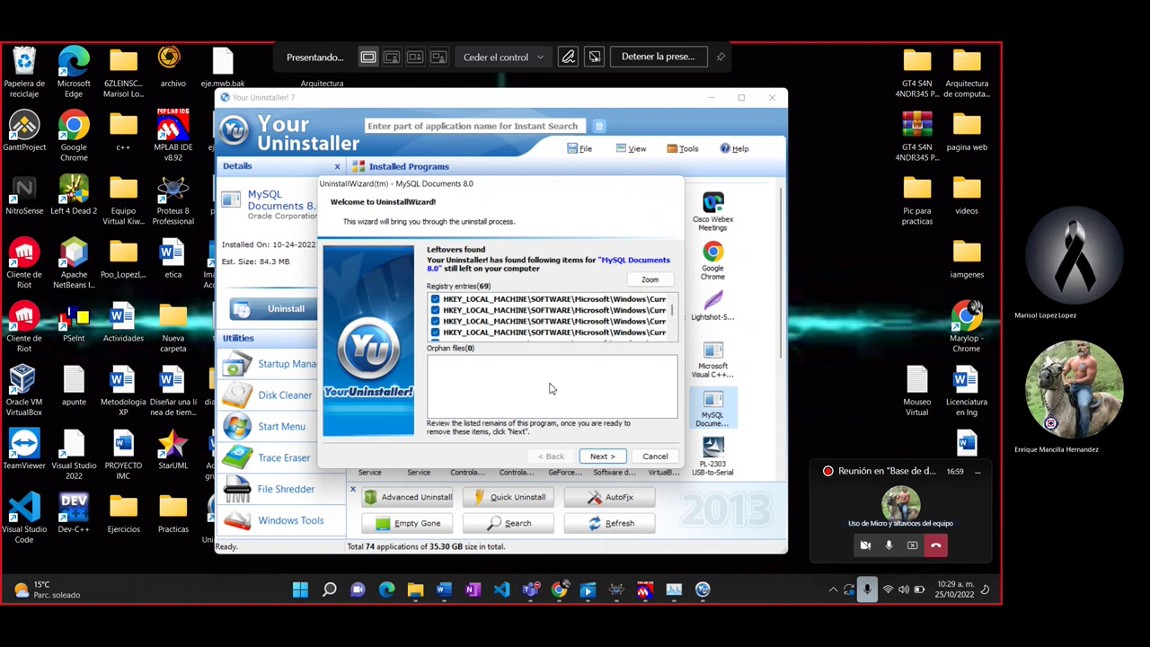
pyautogui.click(620, 457)
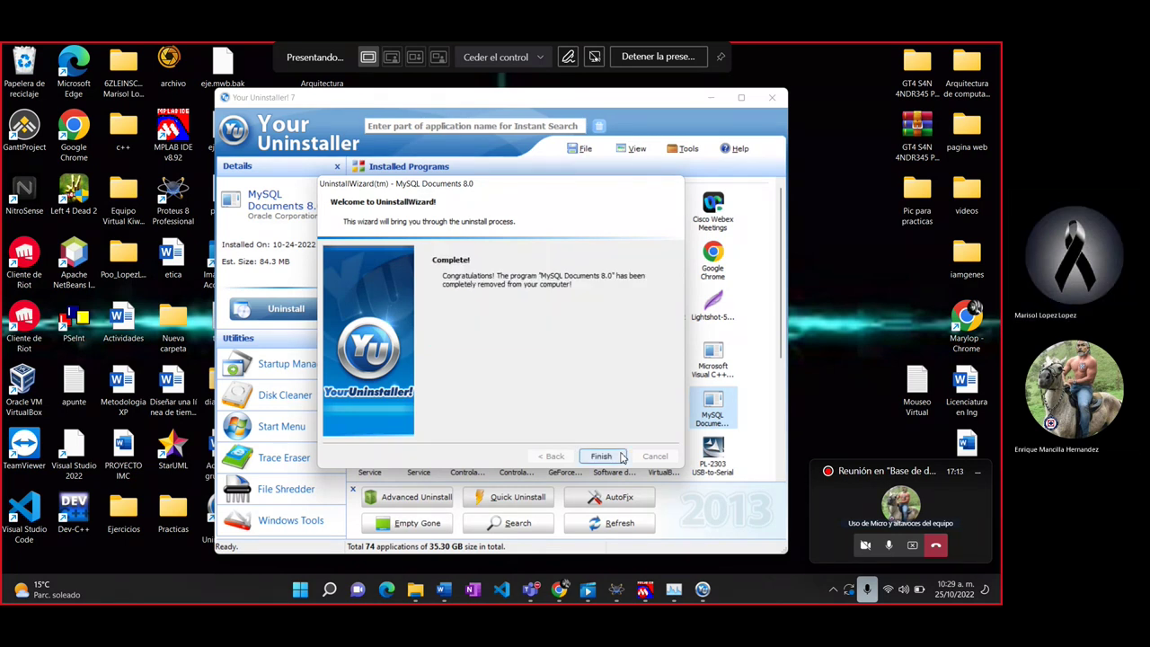
pyautogui.click(621, 457)
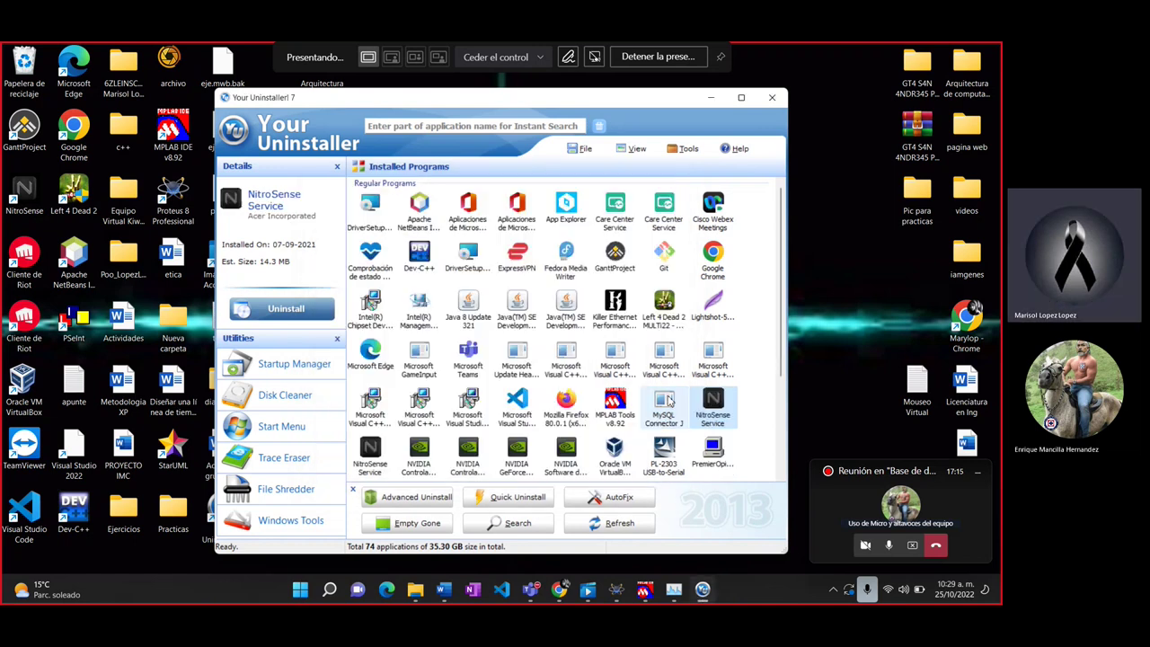
# Step: Hit the trial limit uninstalling MySQL Connector J, then restart Your Uninstaller! 7 to reset it
pyautogui.click(286, 308)
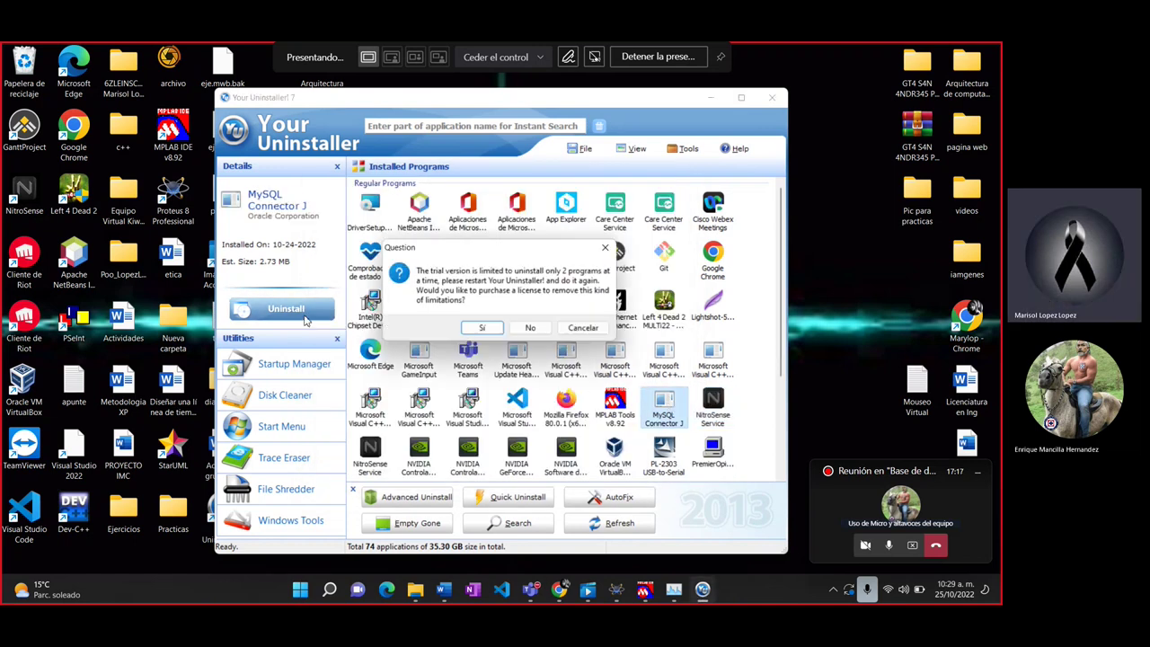
pyautogui.click(605, 247)
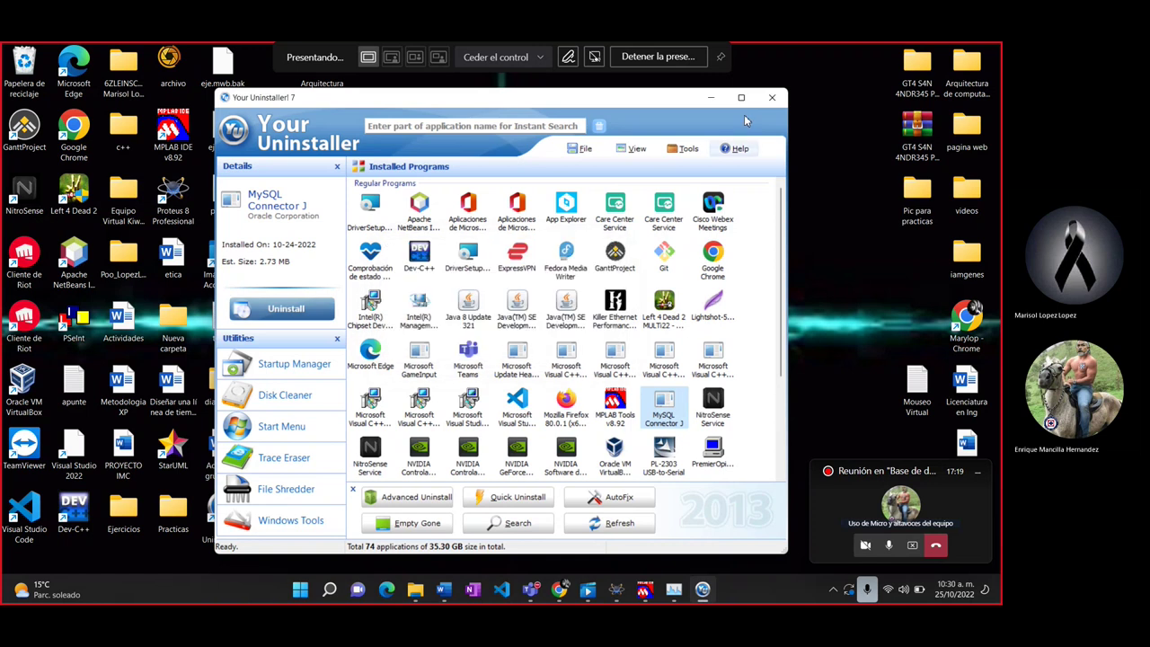
pyautogui.click(778, 98)
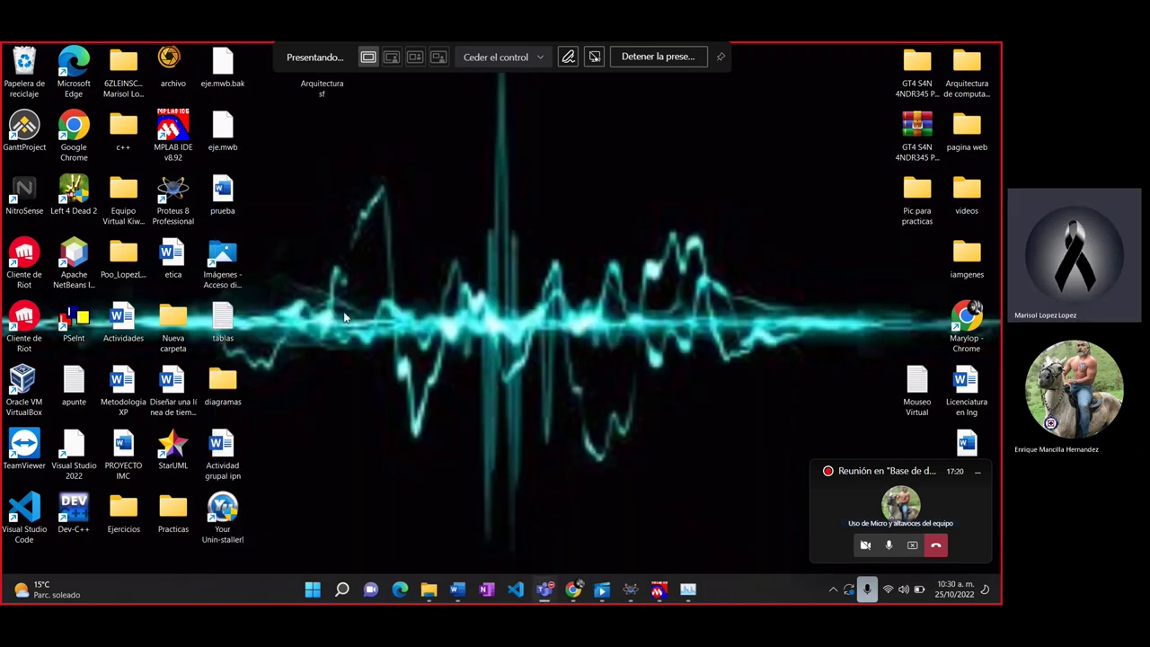
pyautogui.doubleClick(222, 508)
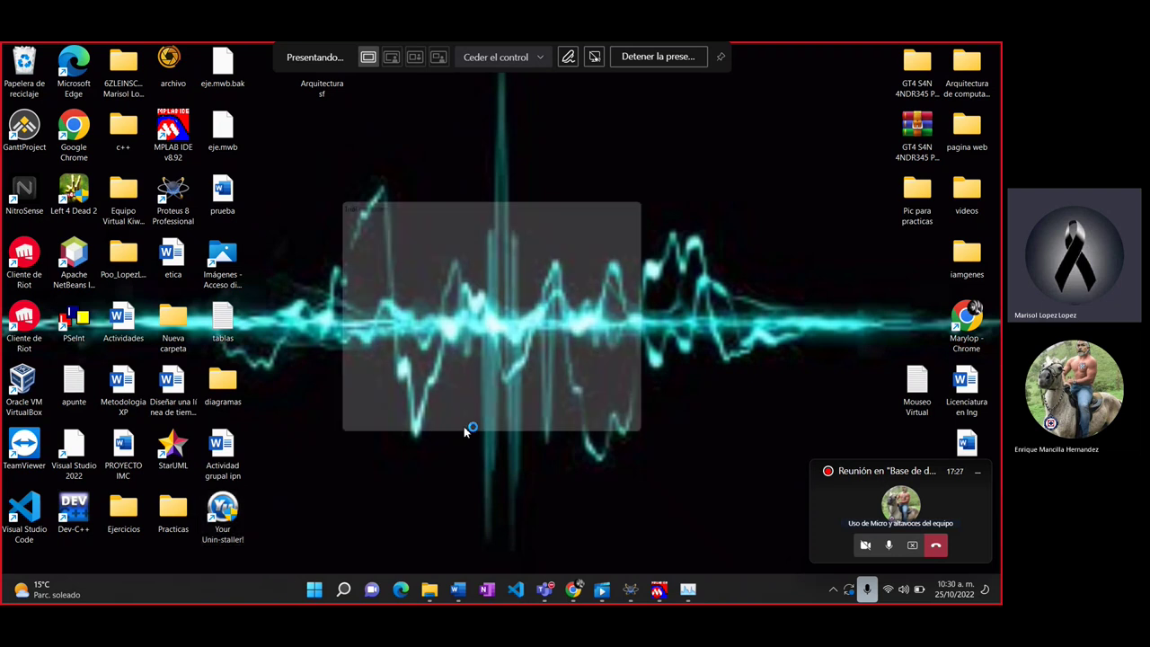
pyautogui.click(640, 440)
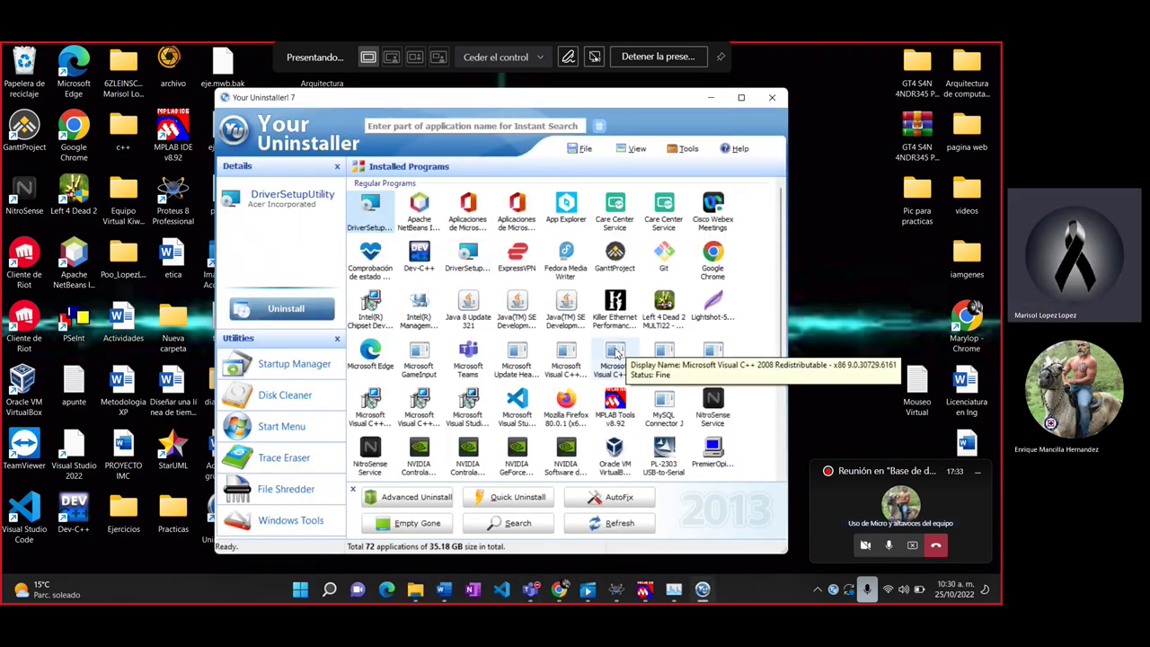
# Step: Uninstall MySQL Connector J in Normal Mode, clean its leftover registry entries, and quit Your Uninstaller
pyautogui.click(664, 406)
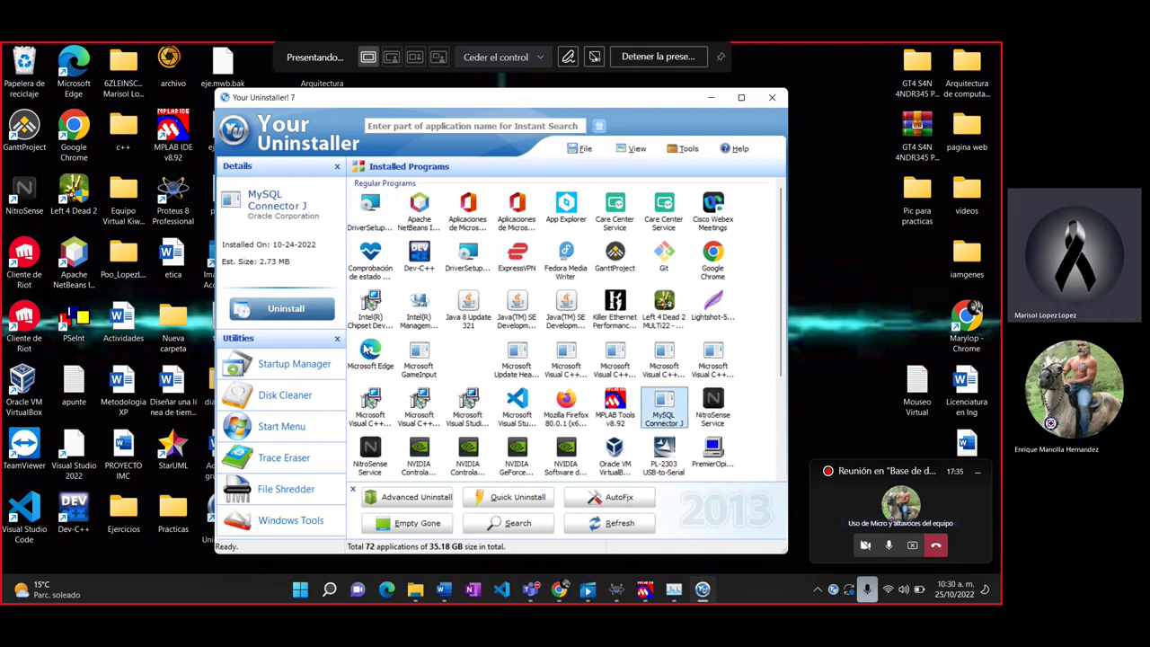
pyautogui.click(302, 309)
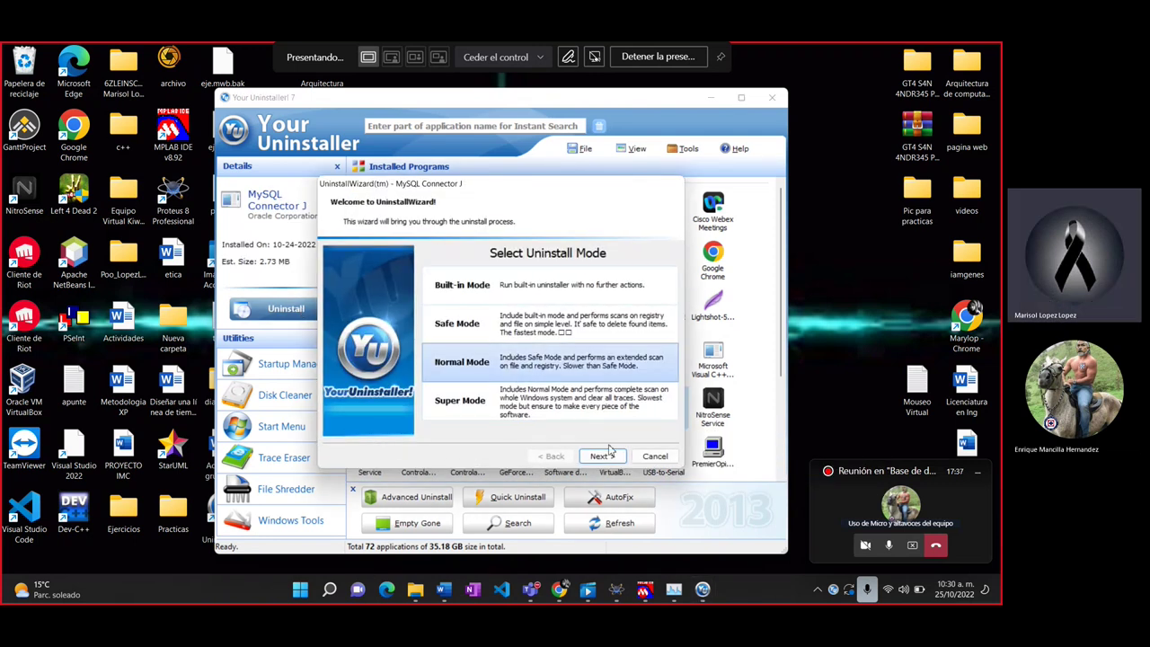
pyautogui.click(600, 455)
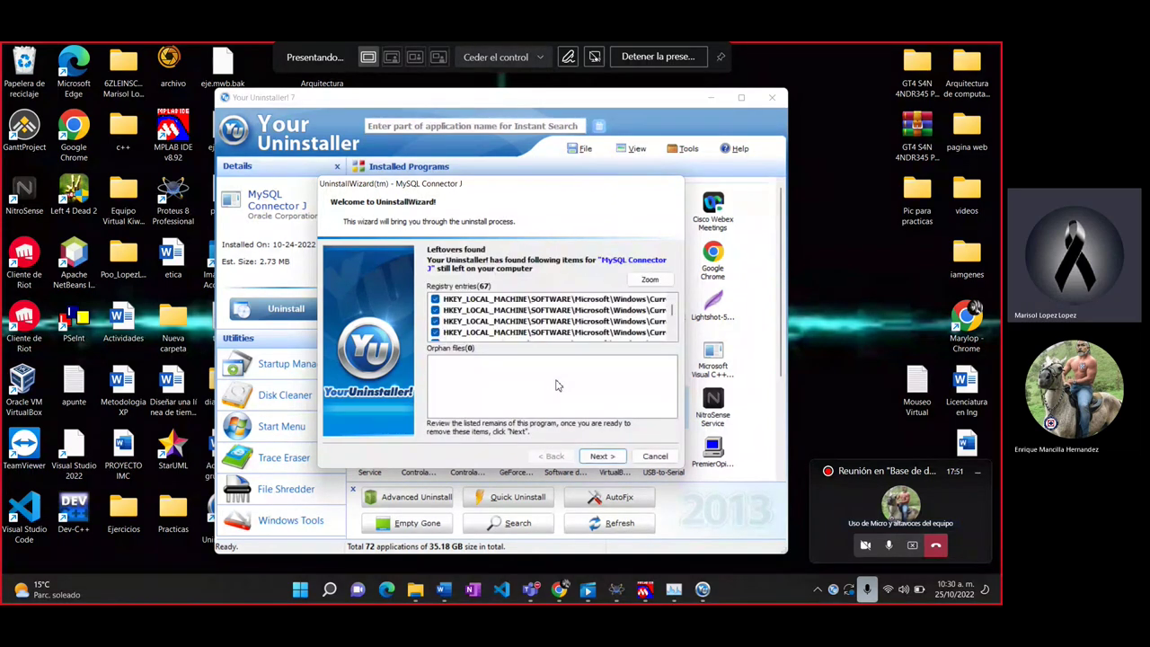
pyautogui.click(611, 457)
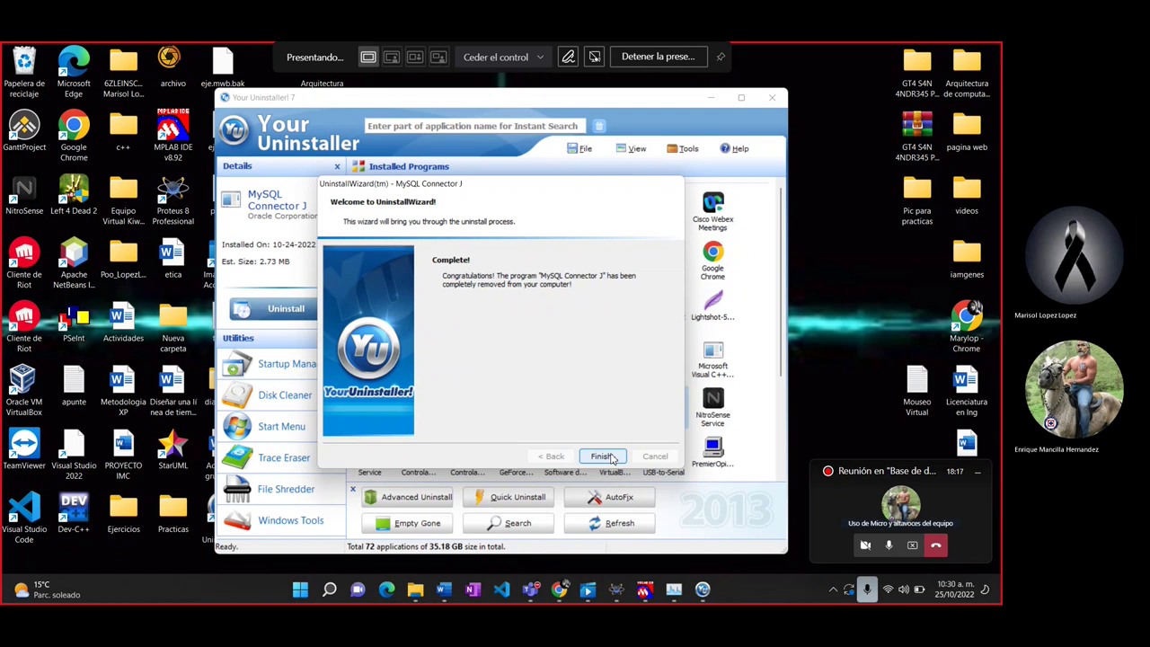
pyautogui.click(608, 457)
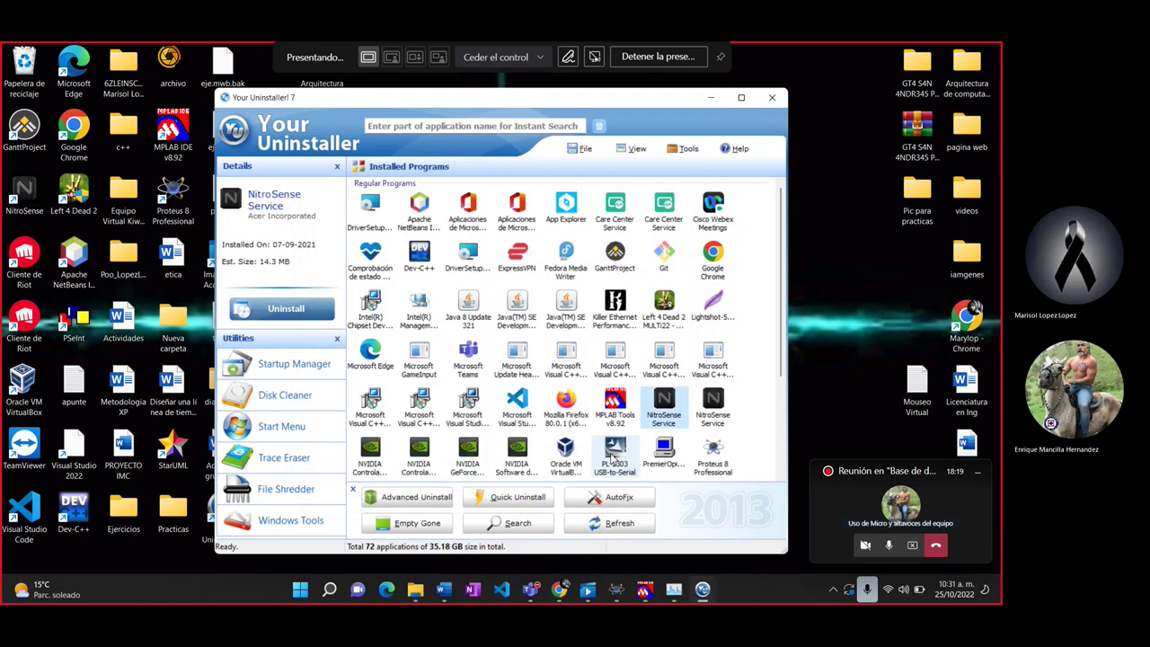
pyautogui.click(772, 97)
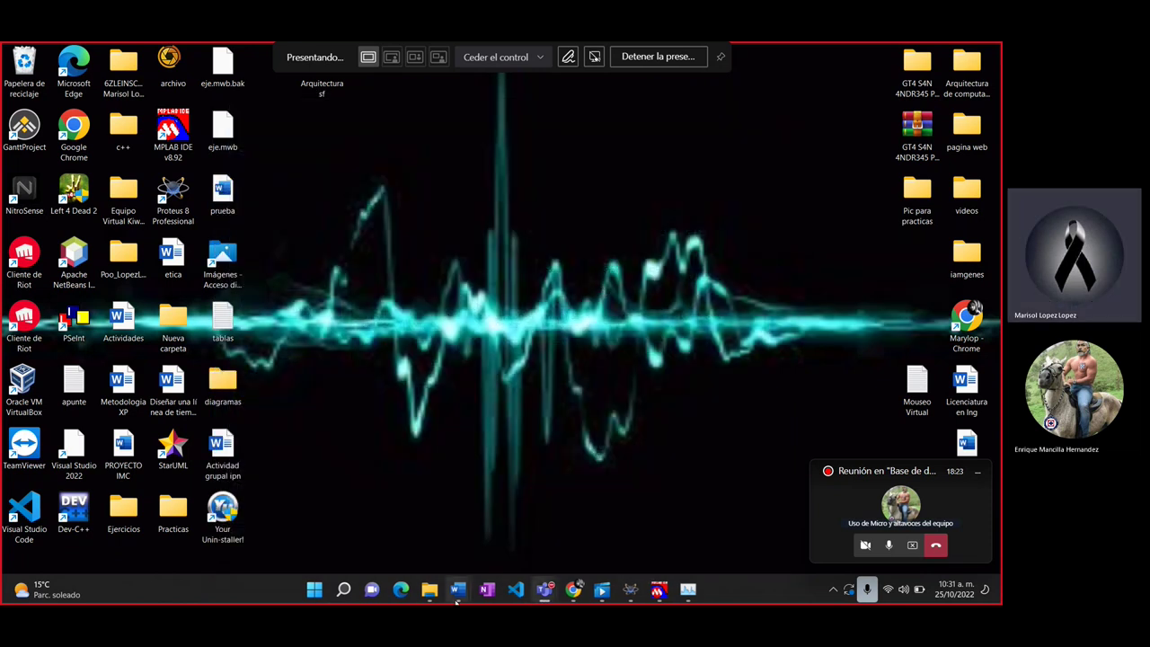
# Step: Launch the mysql-installer file from the Descargas folder in File Explorer
pyautogui.moveTo(429, 588)
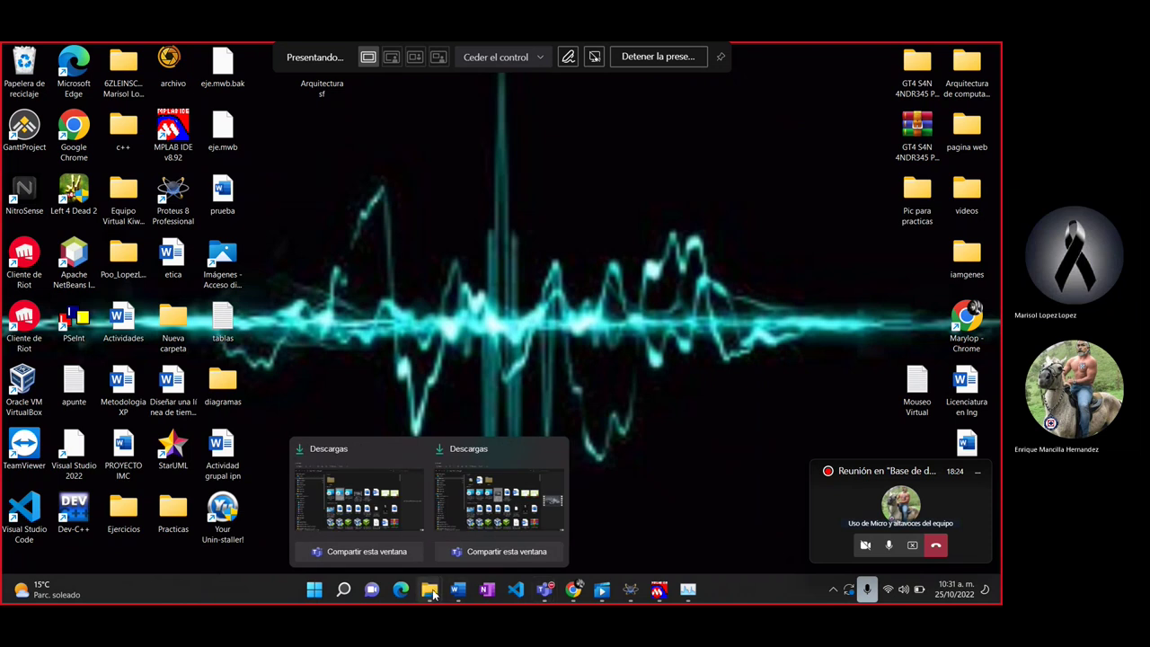
pyautogui.click(470, 510)
pyautogui.click(431, 285)
pyautogui.doubleClick(432, 286)
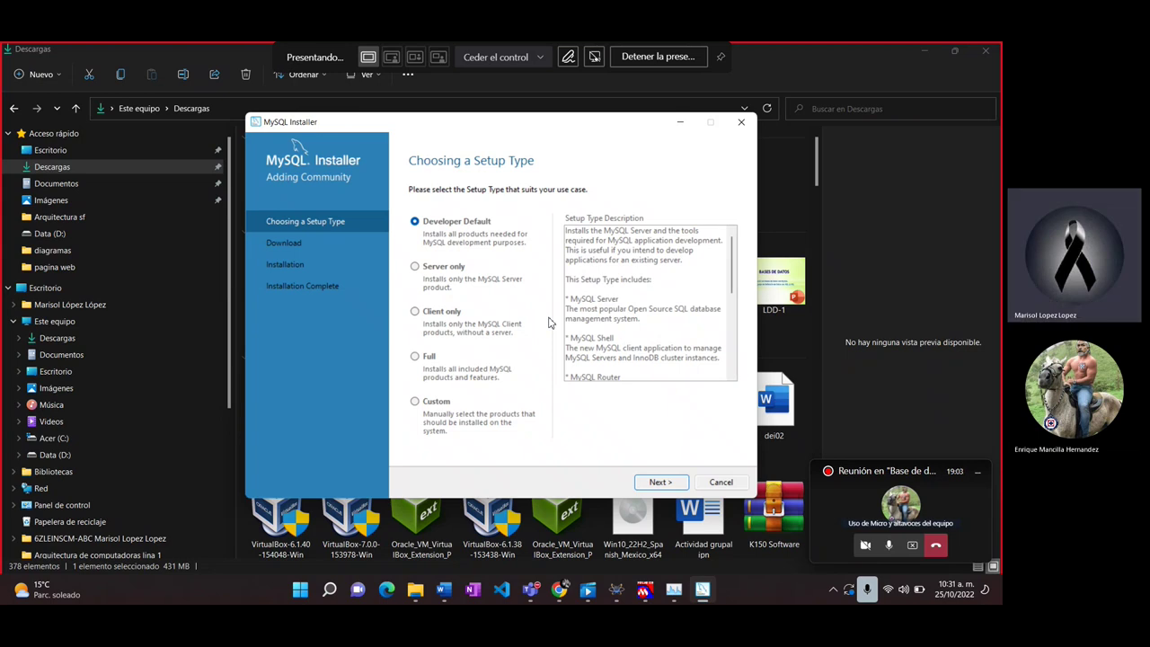
# Step: Accept Developer Default and confirm past the path conflict and unmet requirement warnings
pyautogui.click(657, 483)
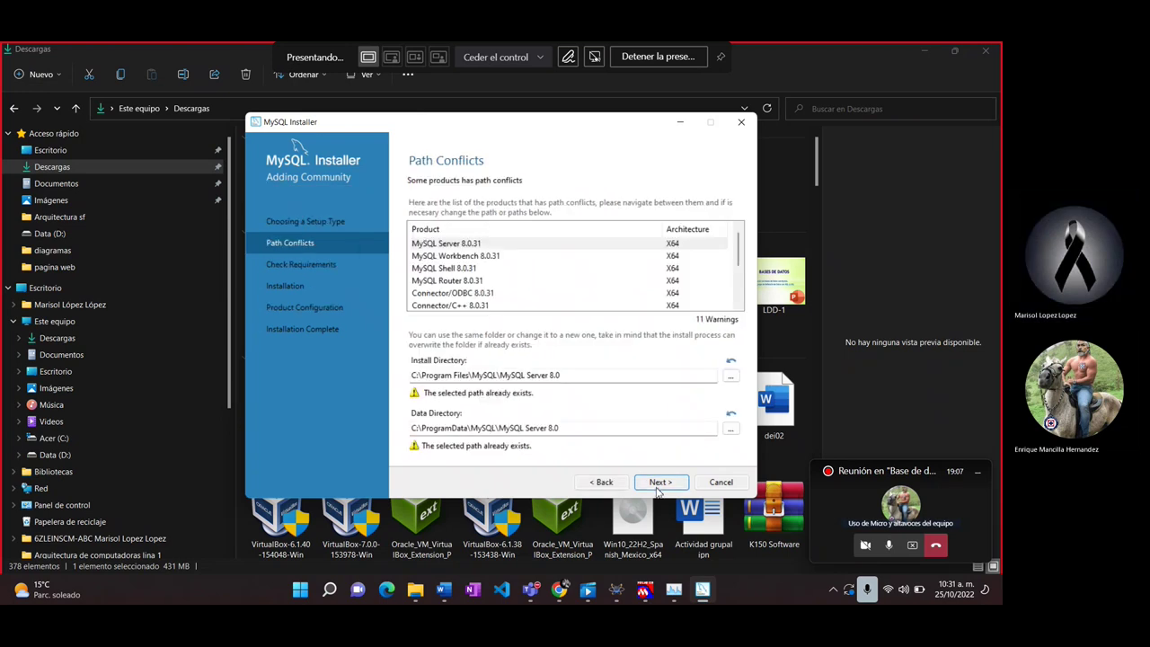
pyautogui.click(657, 485)
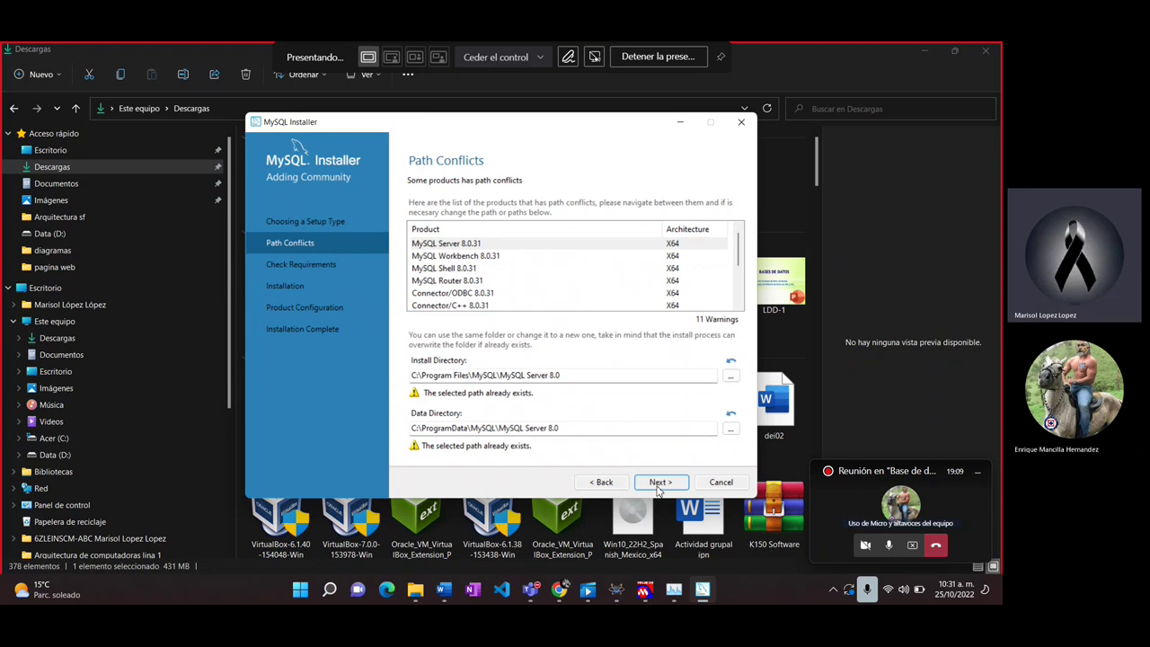
pyautogui.click(602, 378)
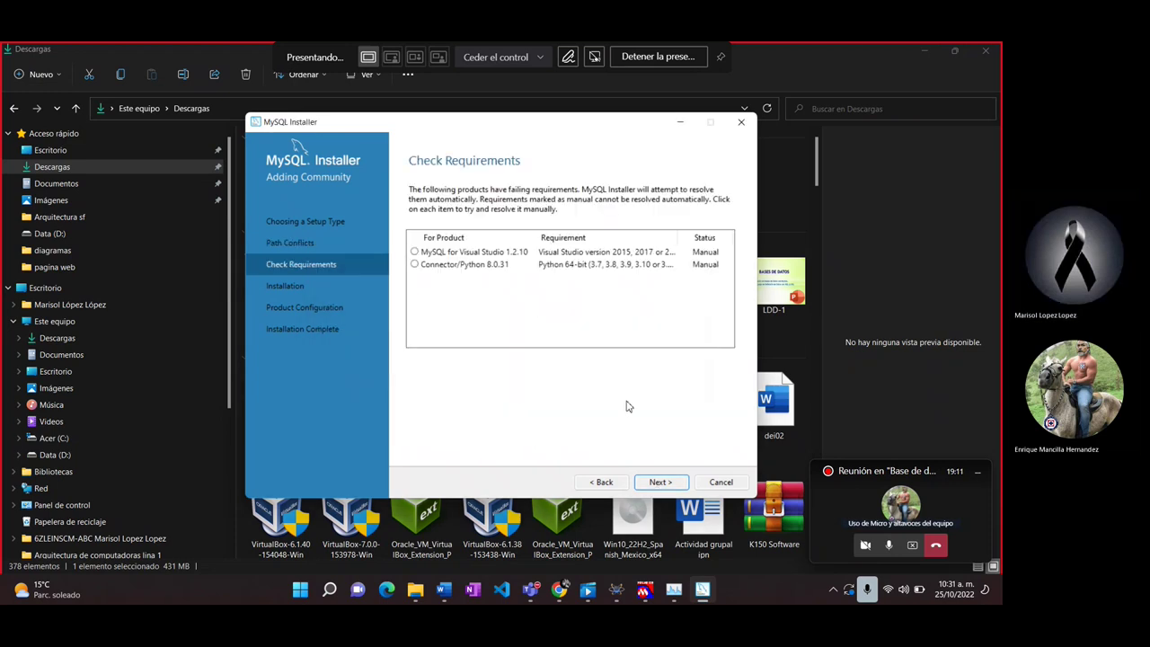
pyautogui.click(661, 482)
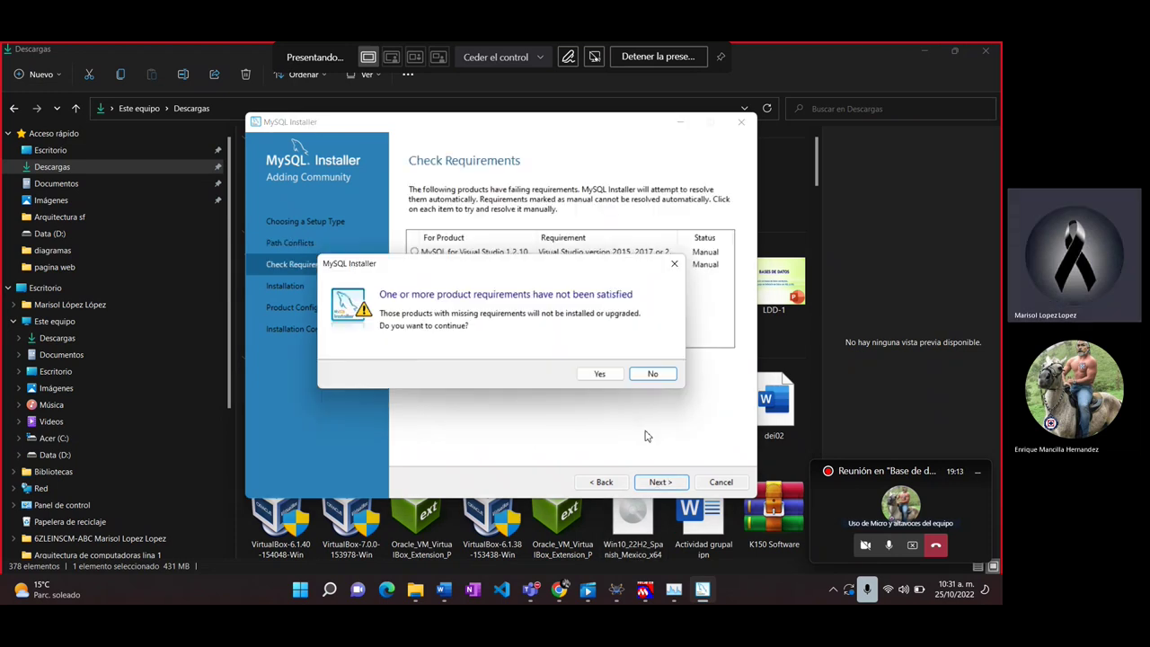
pyautogui.click(602, 374)
# Step: Install all ten 8.0.31 products, then accept Server's Type and Networking and Authentication Method defaults
pyautogui.click(665, 483)
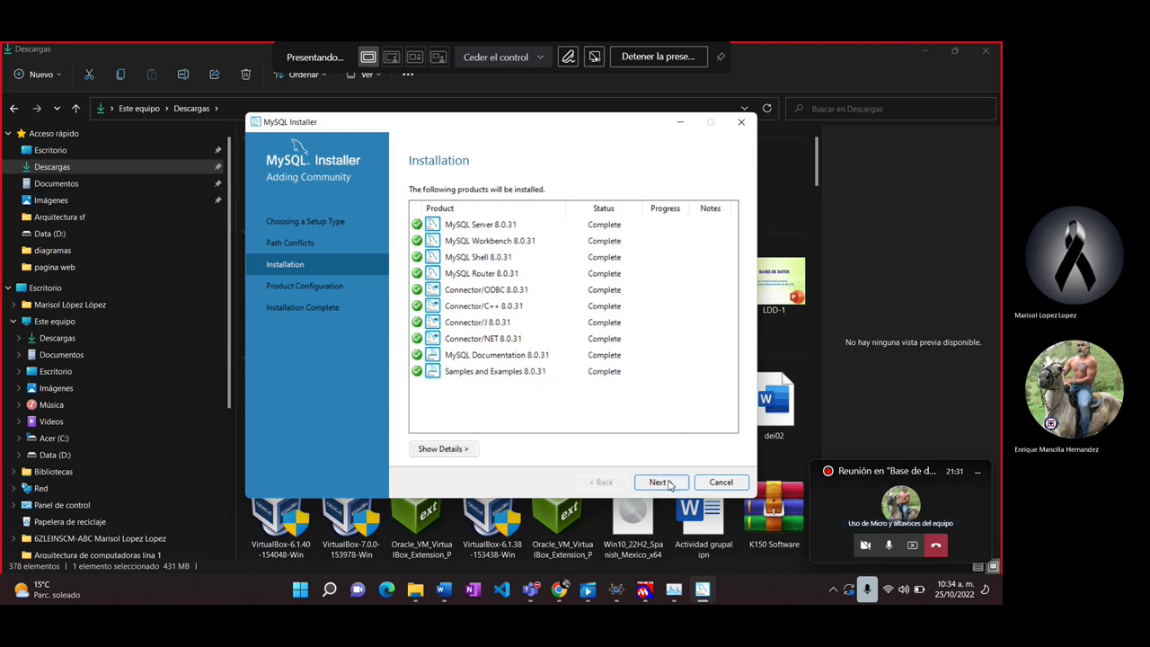
pyautogui.click(666, 484)
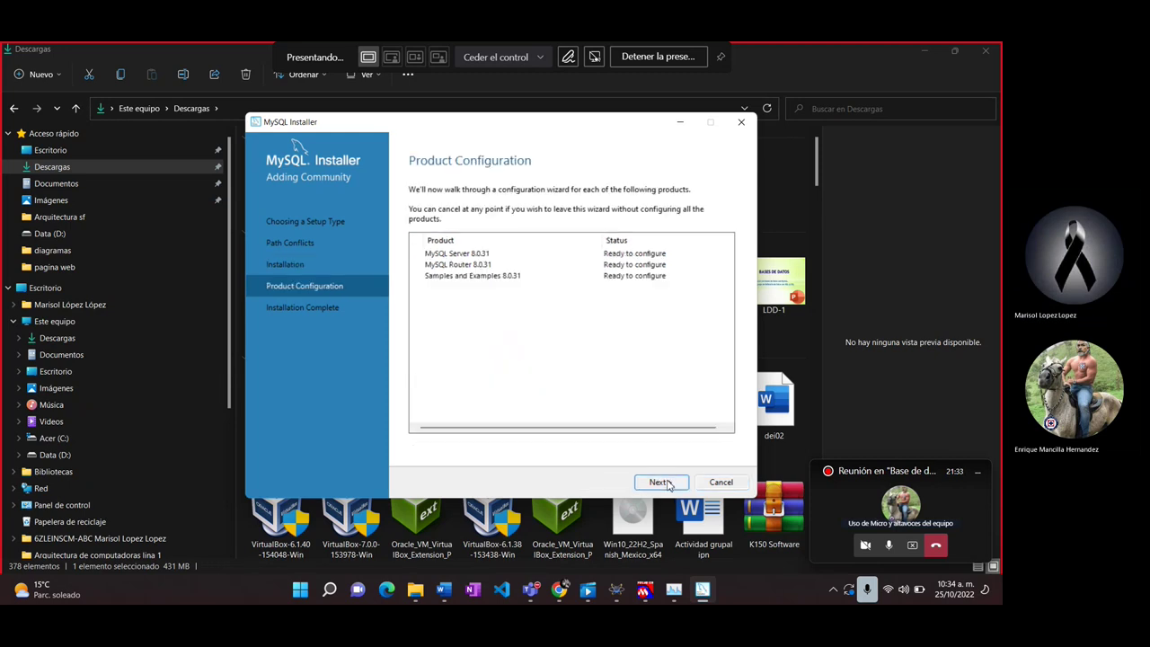
pyautogui.click(662, 483)
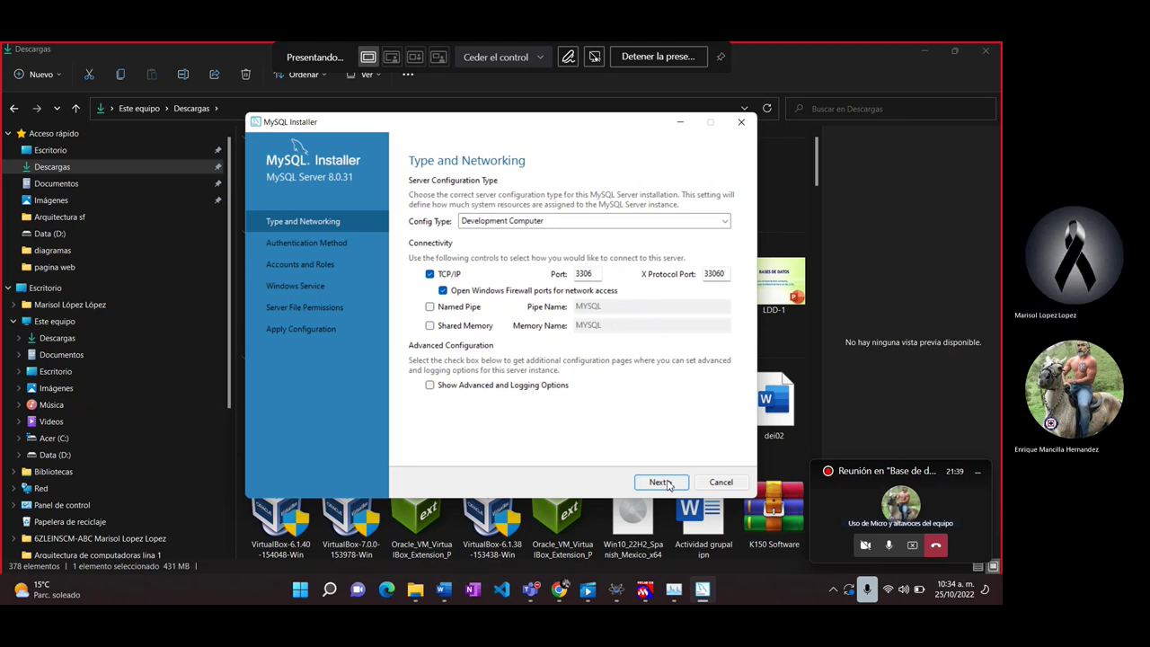
pyautogui.click(661, 482)
pyautogui.click(661, 483)
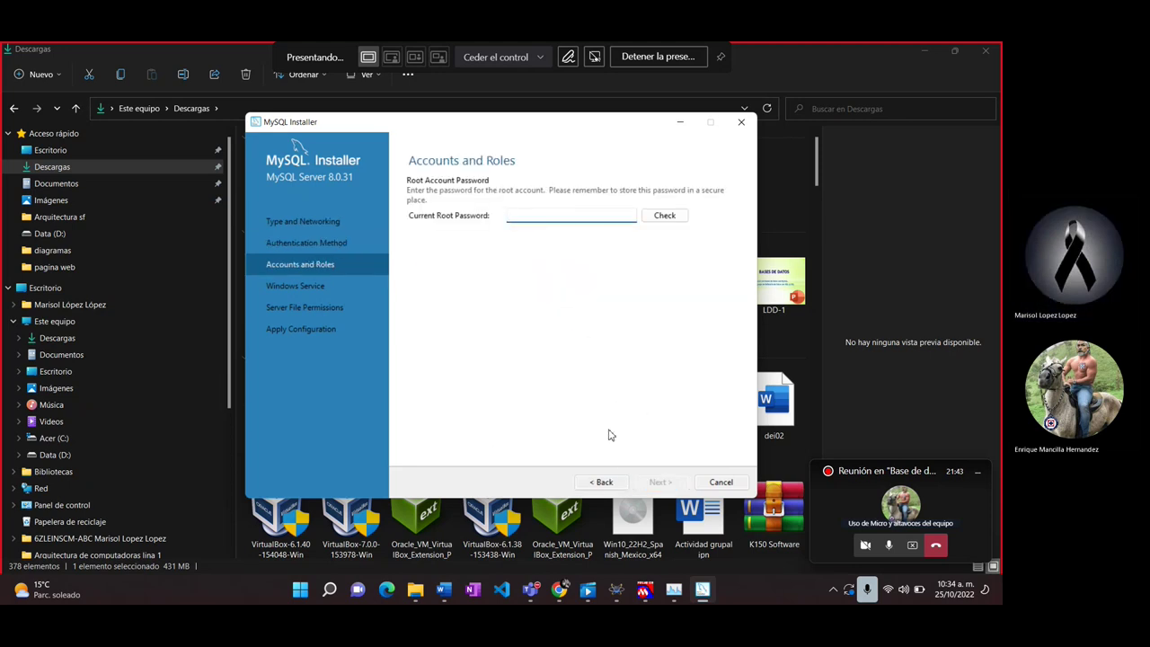
# Step: Enter the current root password on Accounts and Roles and run Check
pyautogui.click(602, 482)
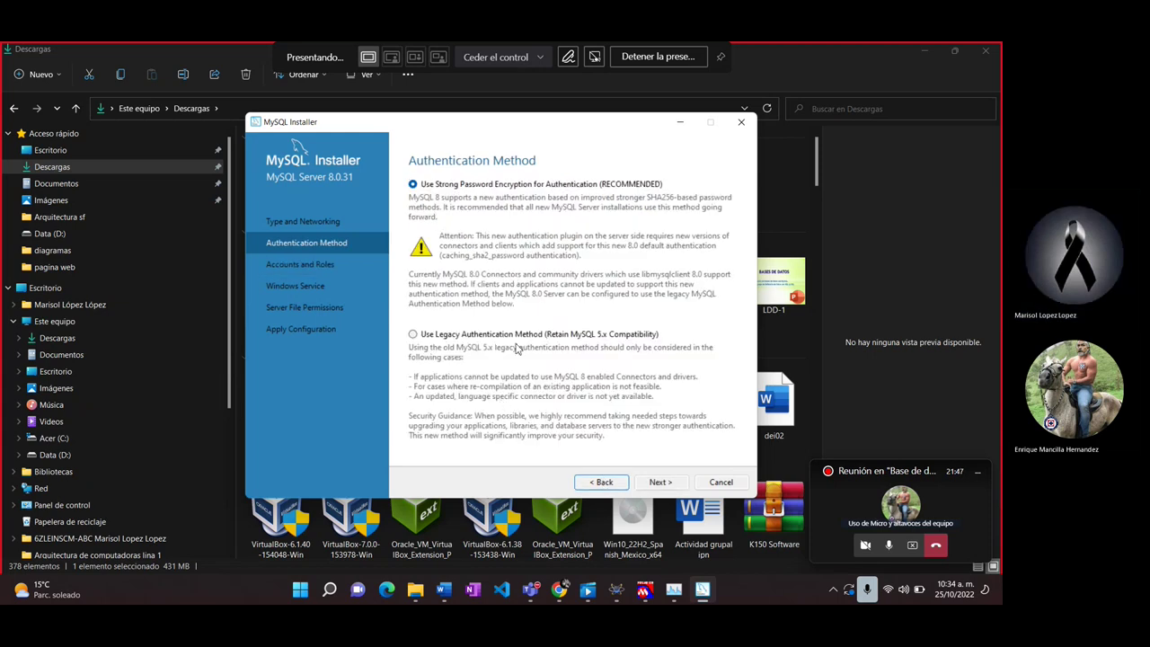
pyautogui.click(659, 482)
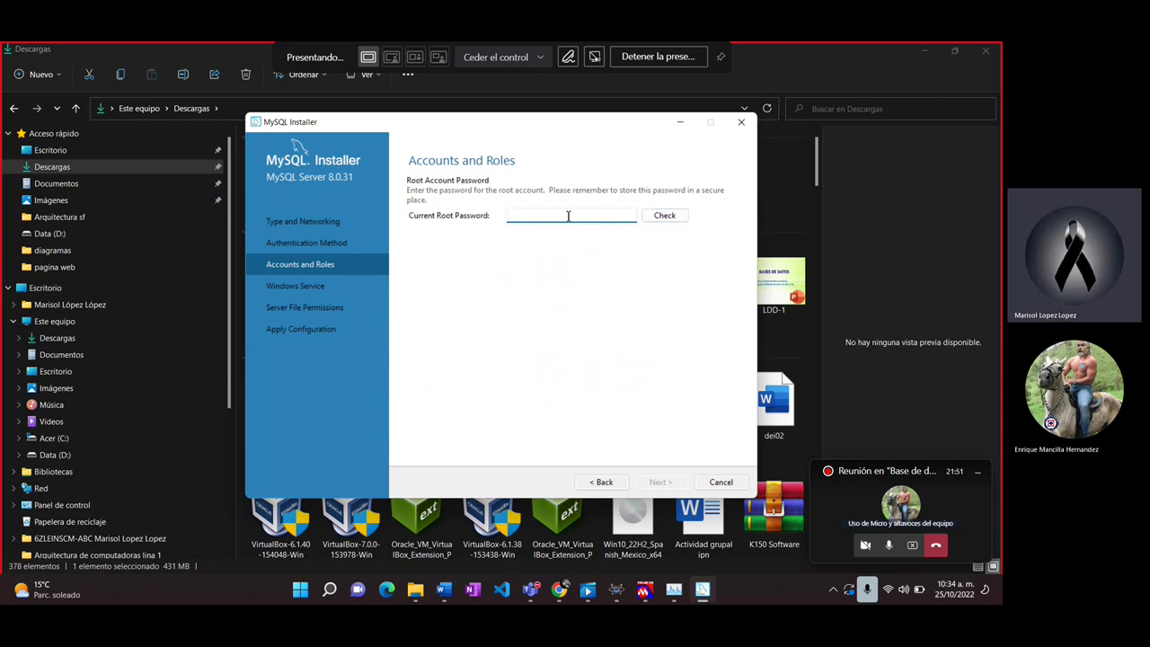
pyautogui.write('******')
pyautogui.click(662, 219)
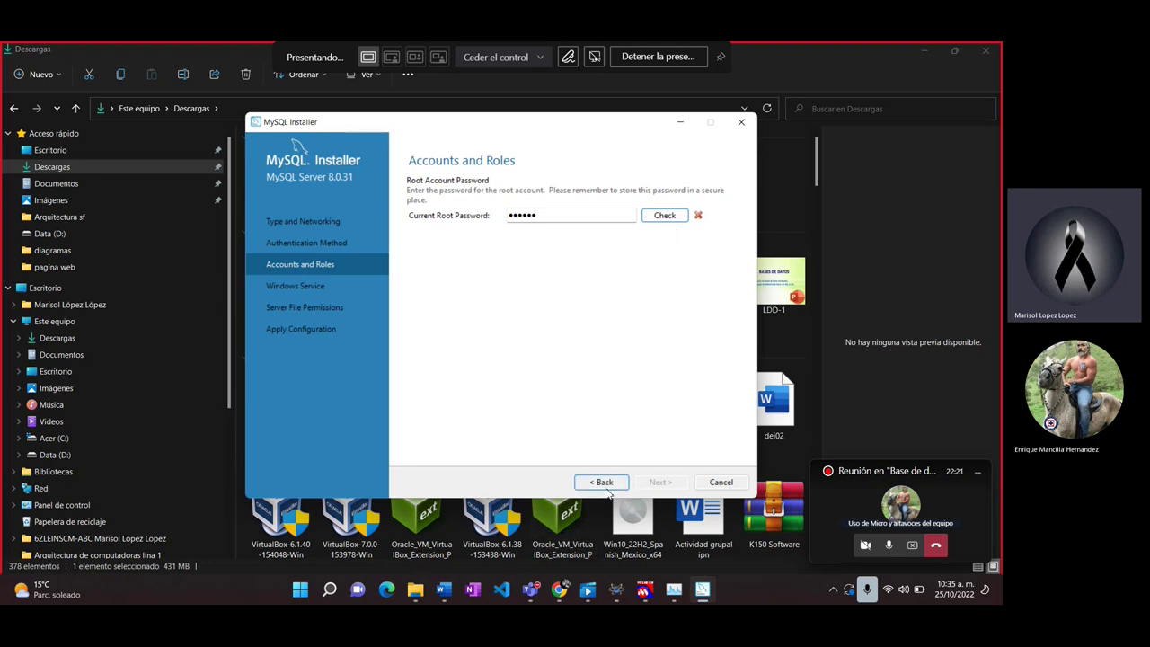
# Step: Abandon the MySQL Server 8.0.31 configuration and quit MySQL Installer, confirming both cancel prompts
pyautogui.click(603, 482)
pyautogui.click(604, 482)
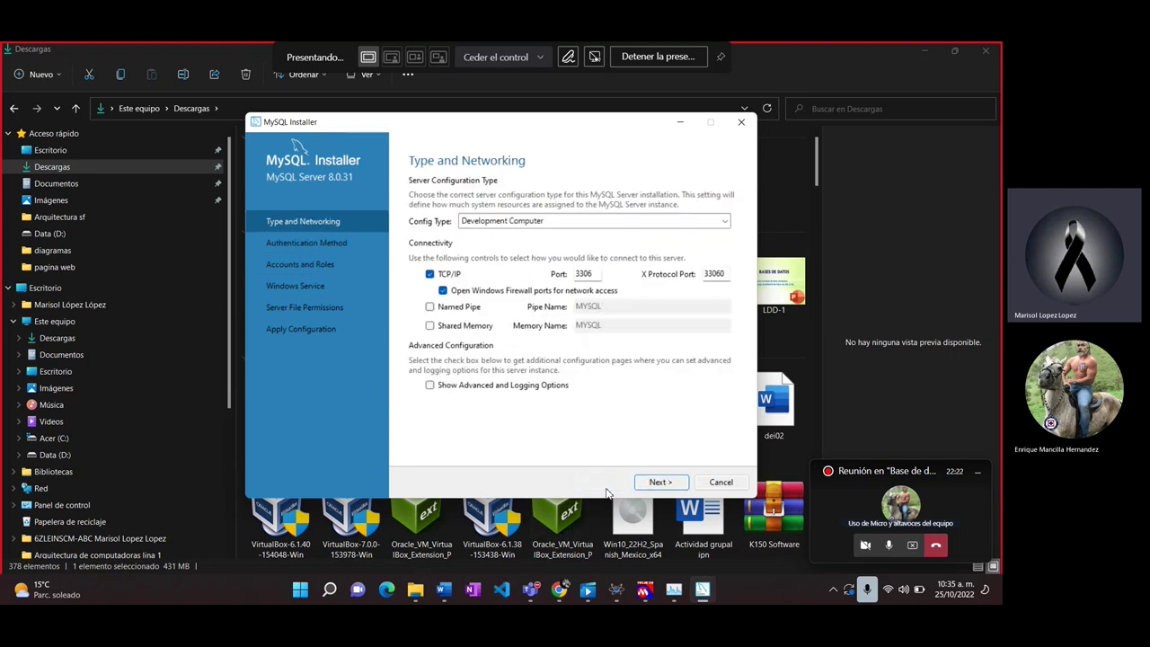
pyautogui.click(721, 483)
pyautogui.click(599, 374)
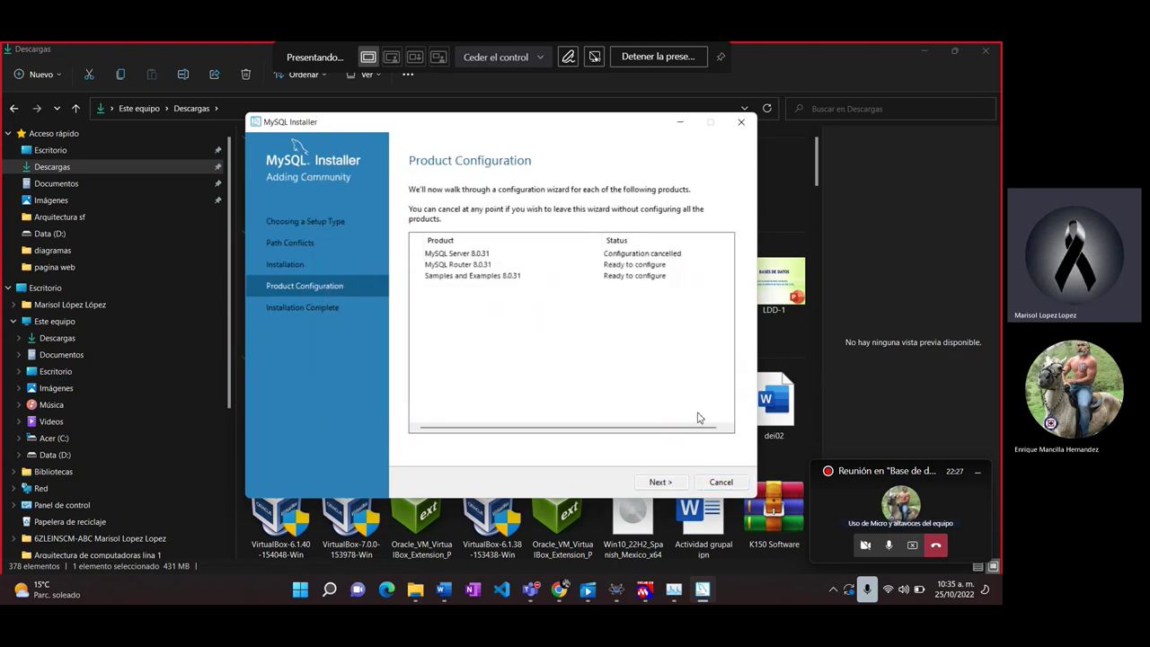
pyautogui.click(719, 484)
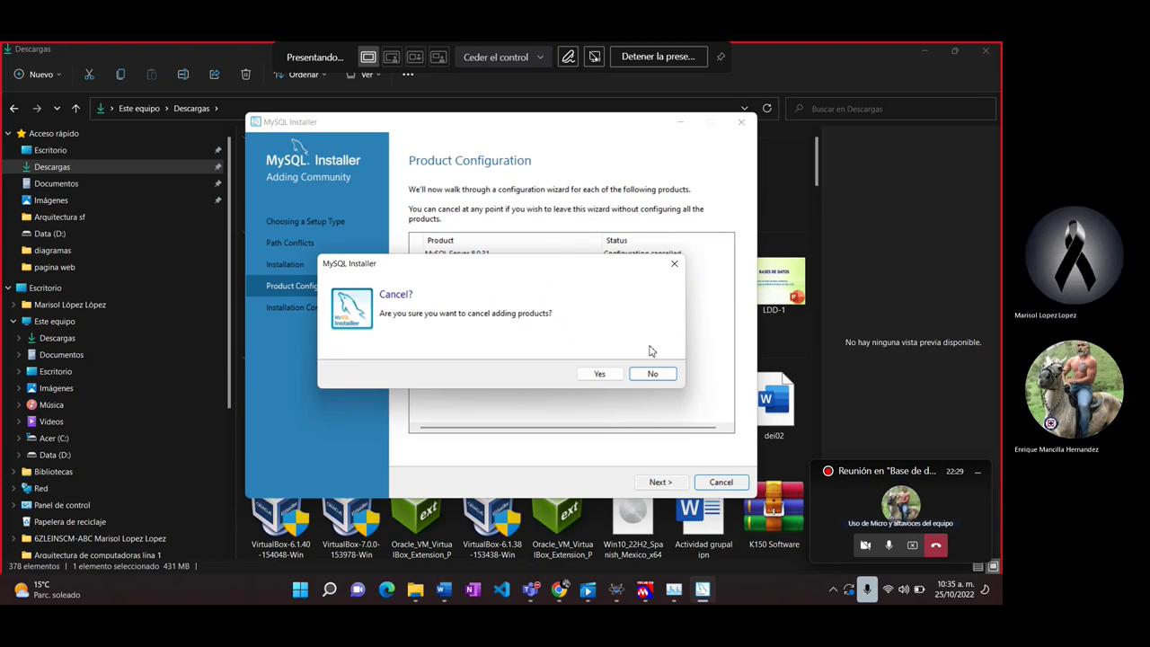
pyautogui.click(600, 375)
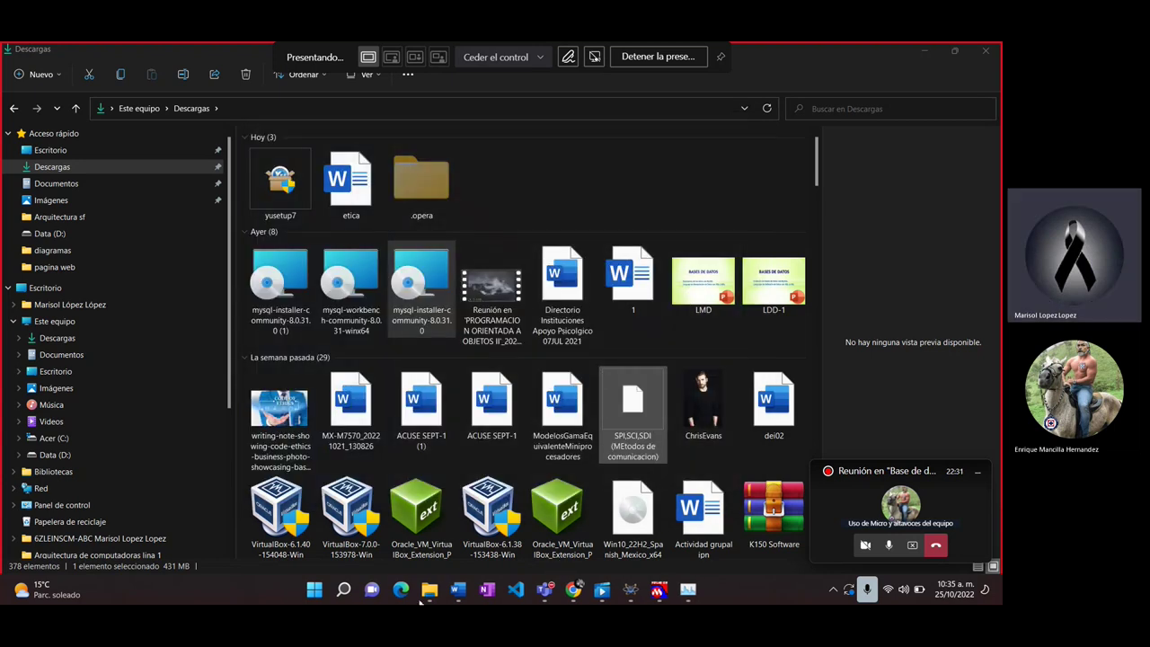
# Step: Navigate File Explorer to C:\Archivos de programa (x86)
pyautogui.click(924, 50)
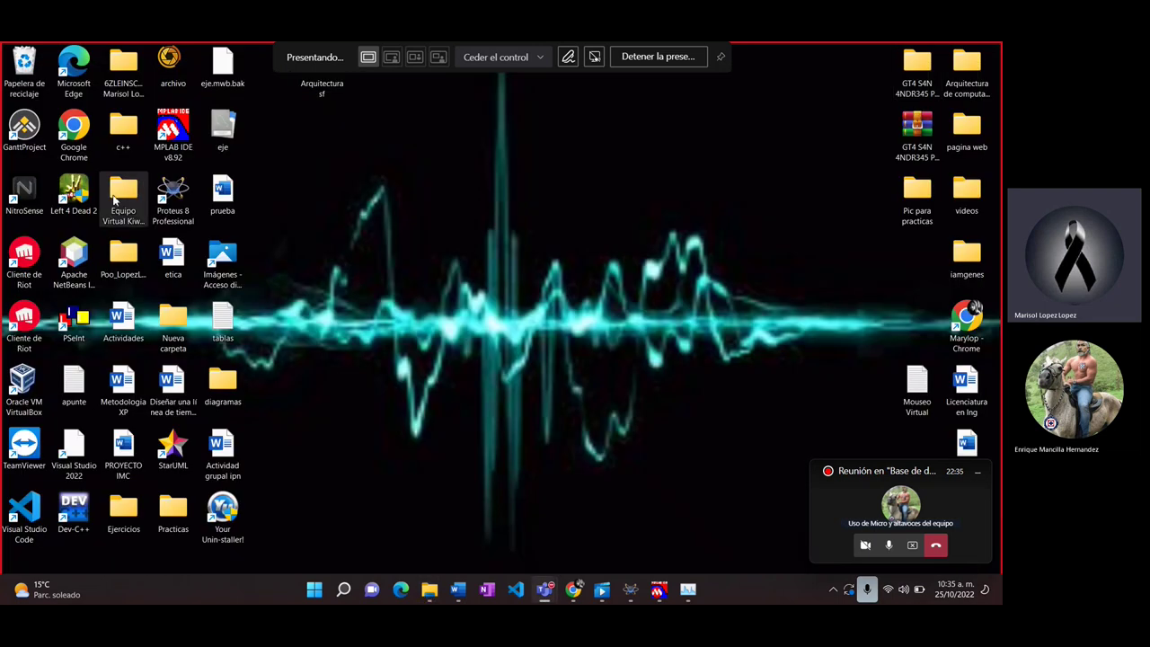
pyautogui.moveTo(429, 589)
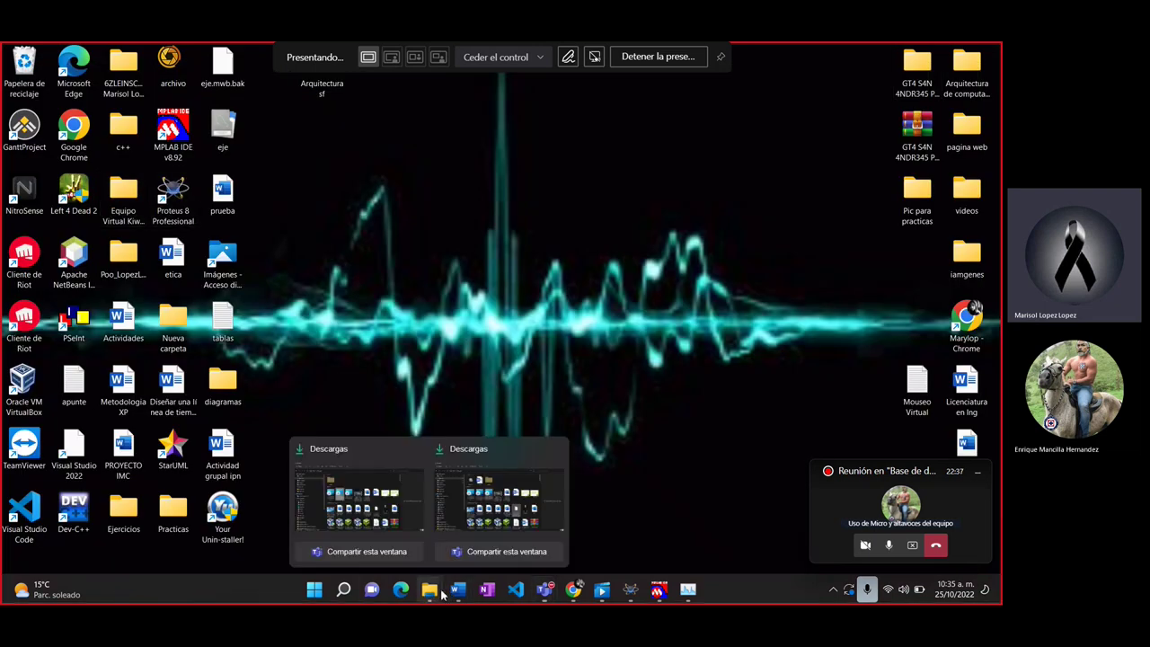
pyautogui.click(358, 485)
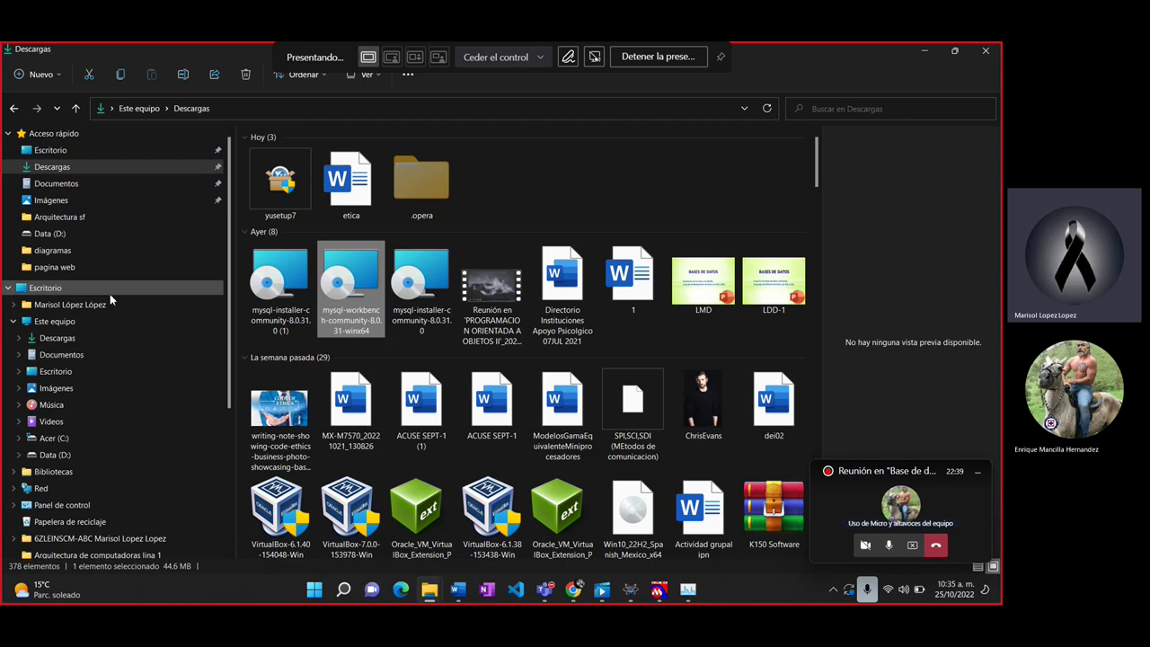
pyautogui.click(101, 286)
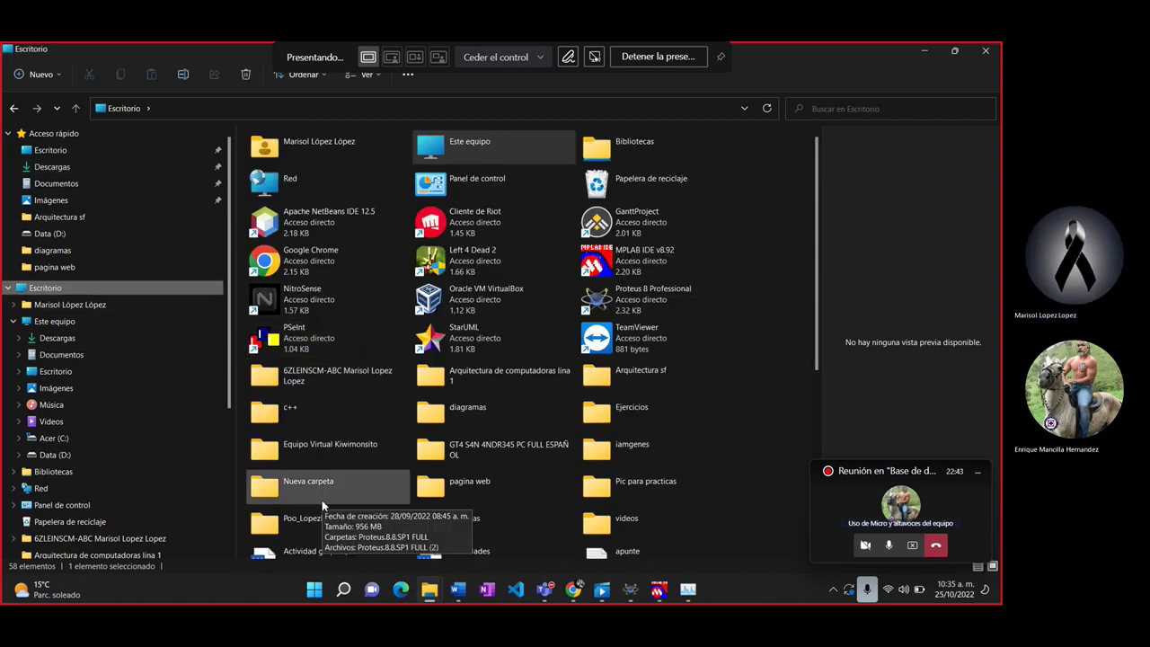
pyautogui.click(85, 319)
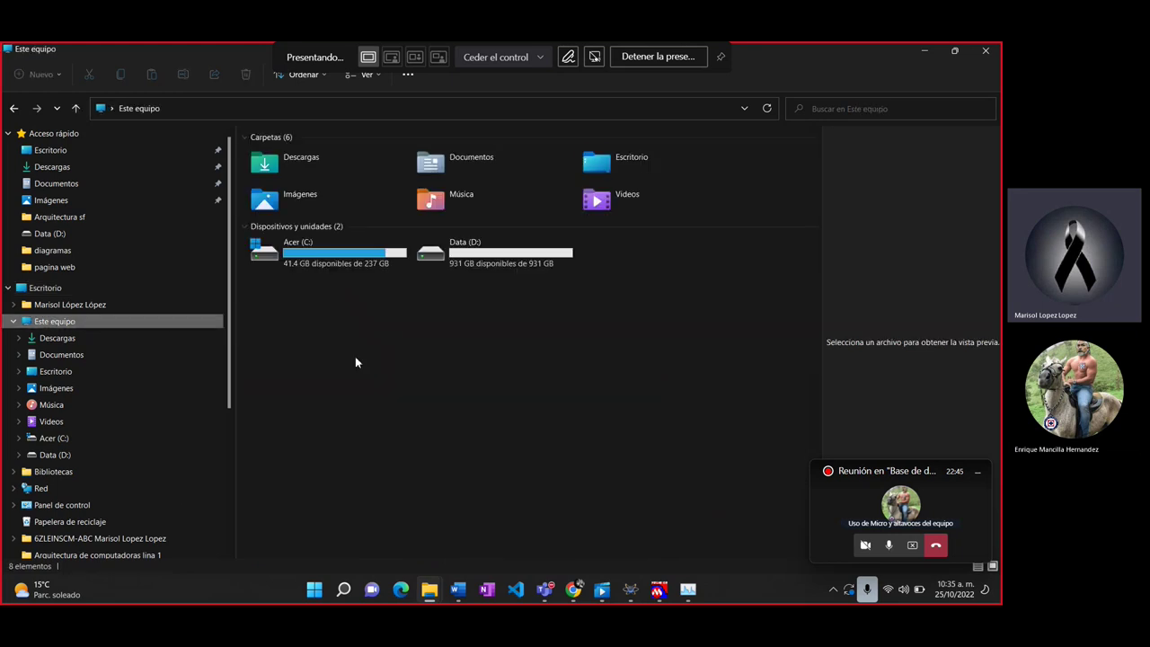
pyautogui.doubleClick(341, 256)
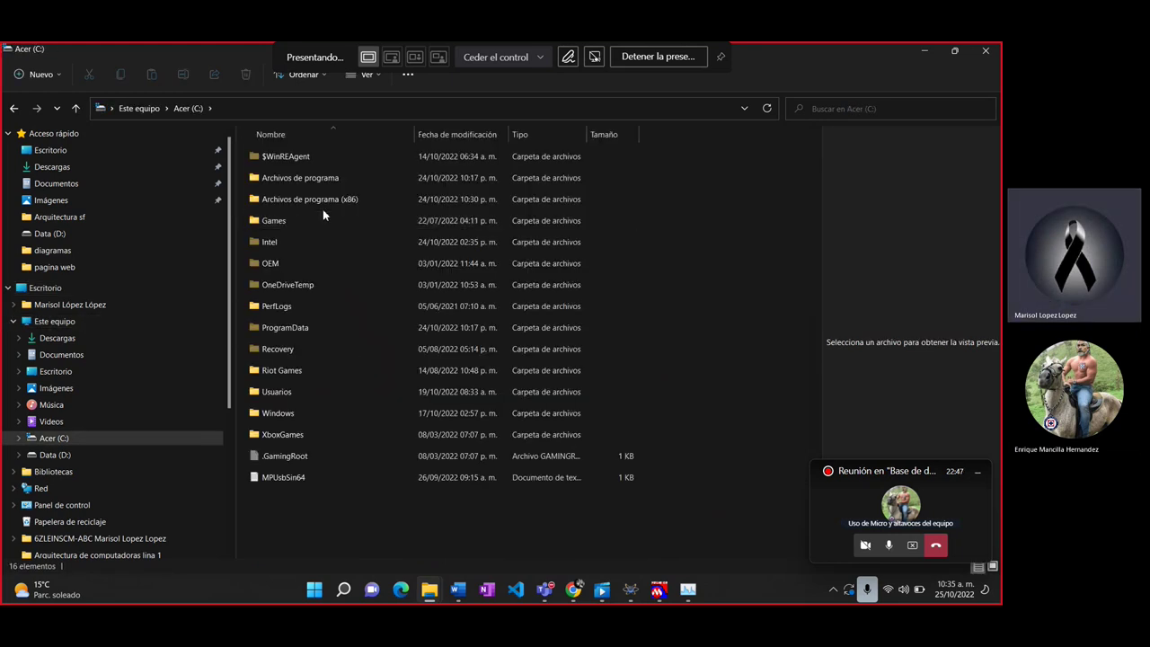
pyautogui.doubleClick(322, 207)
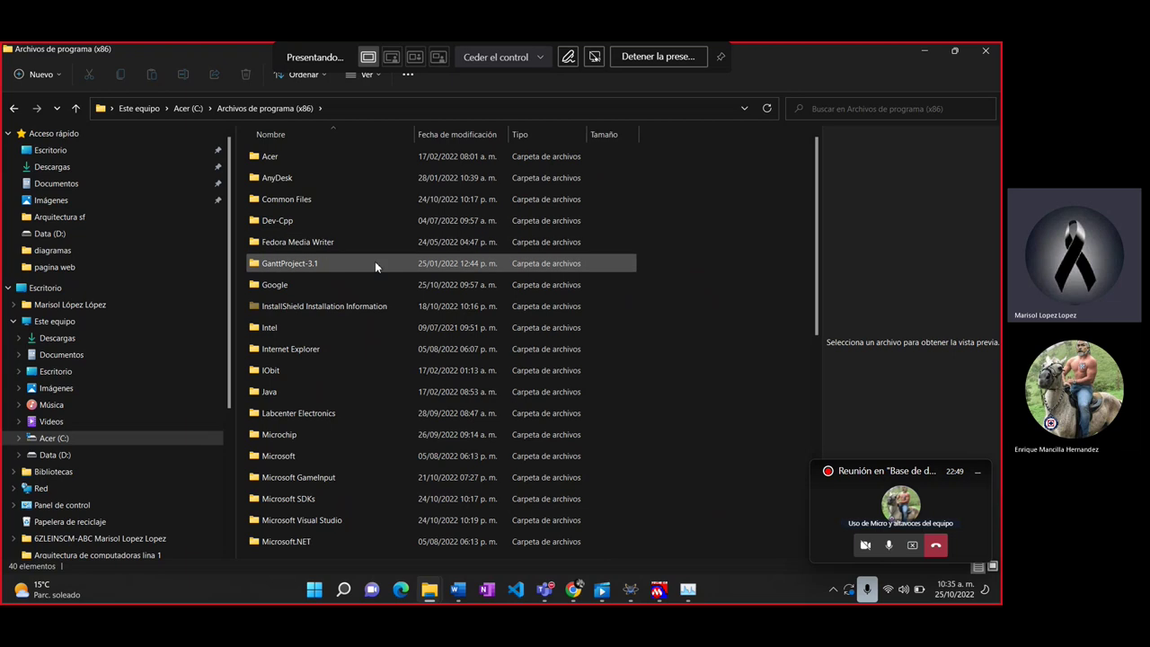
# Step: Delete the MySQL folder there with administrator permission, then return to Descargas
pyautogui.click(347, 481)
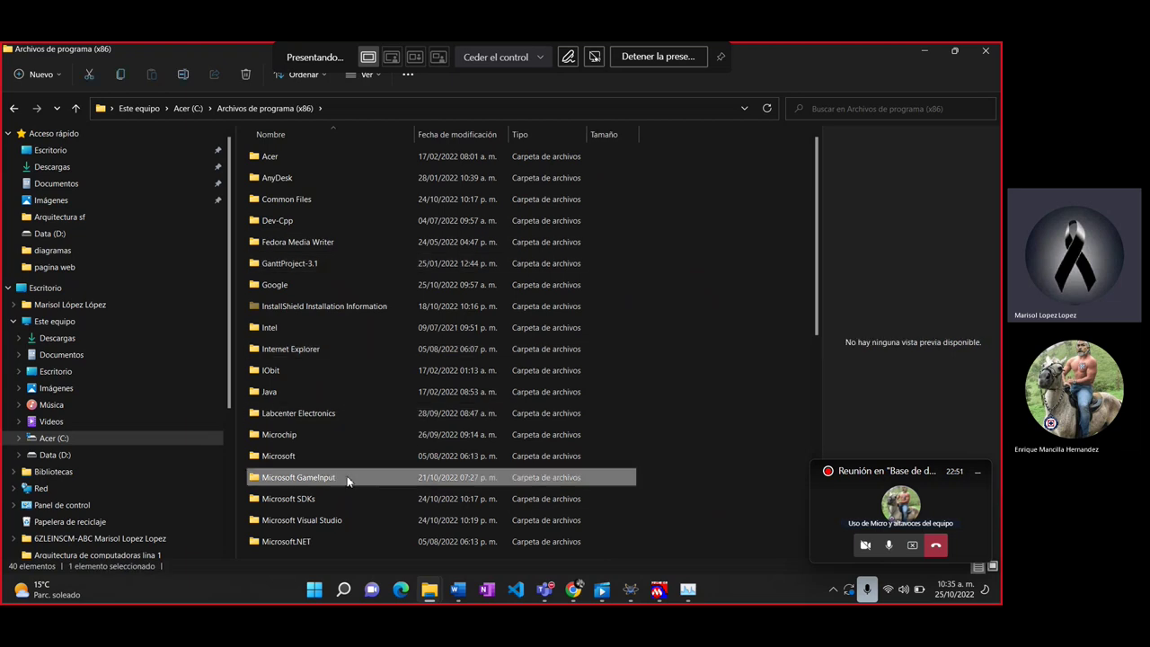
pyautogui.scroll(-2, 347, 482)
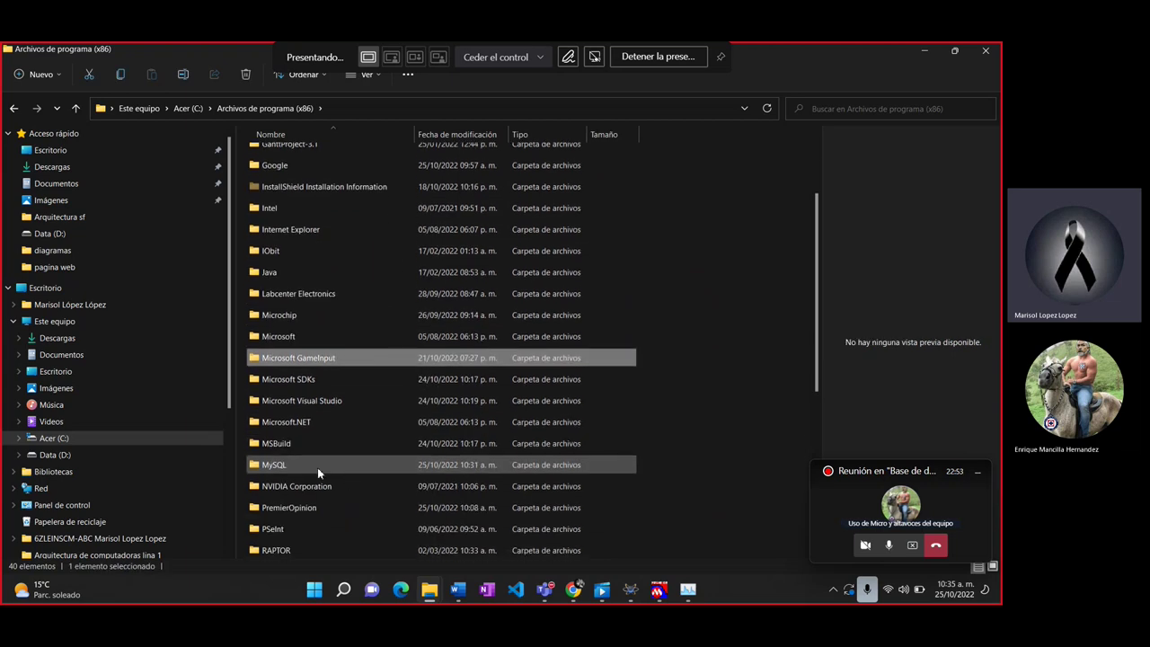
pyautogui.click(317, 468)
pyautogui.doubleClick(317, 468)
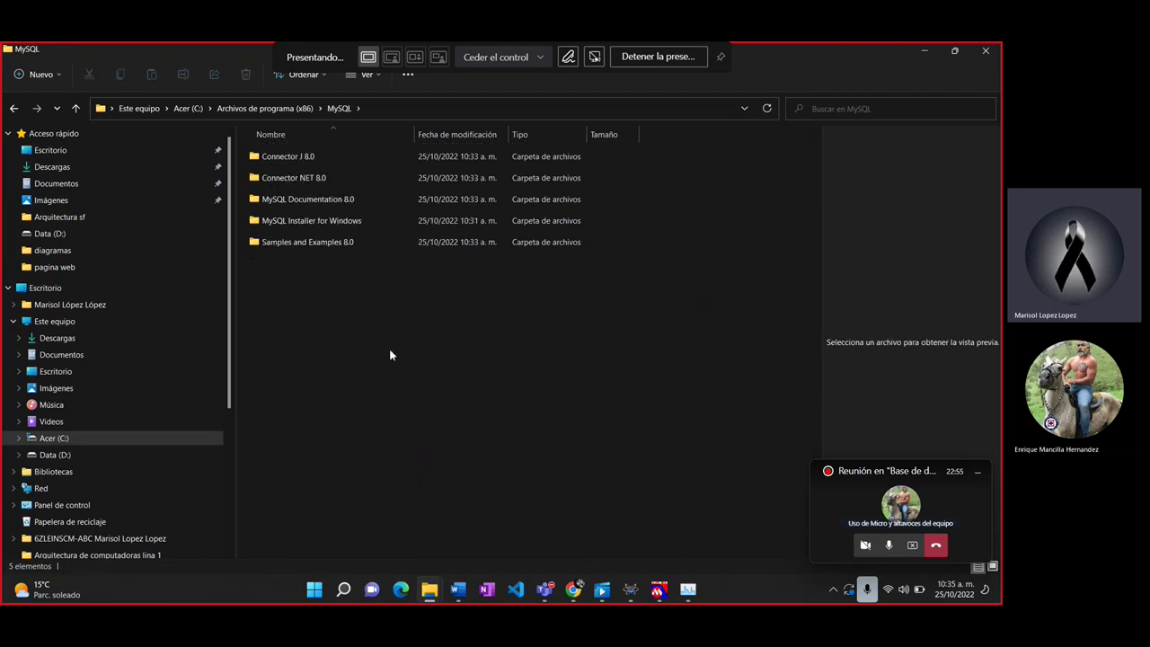
pyautogui.click(14, 109)
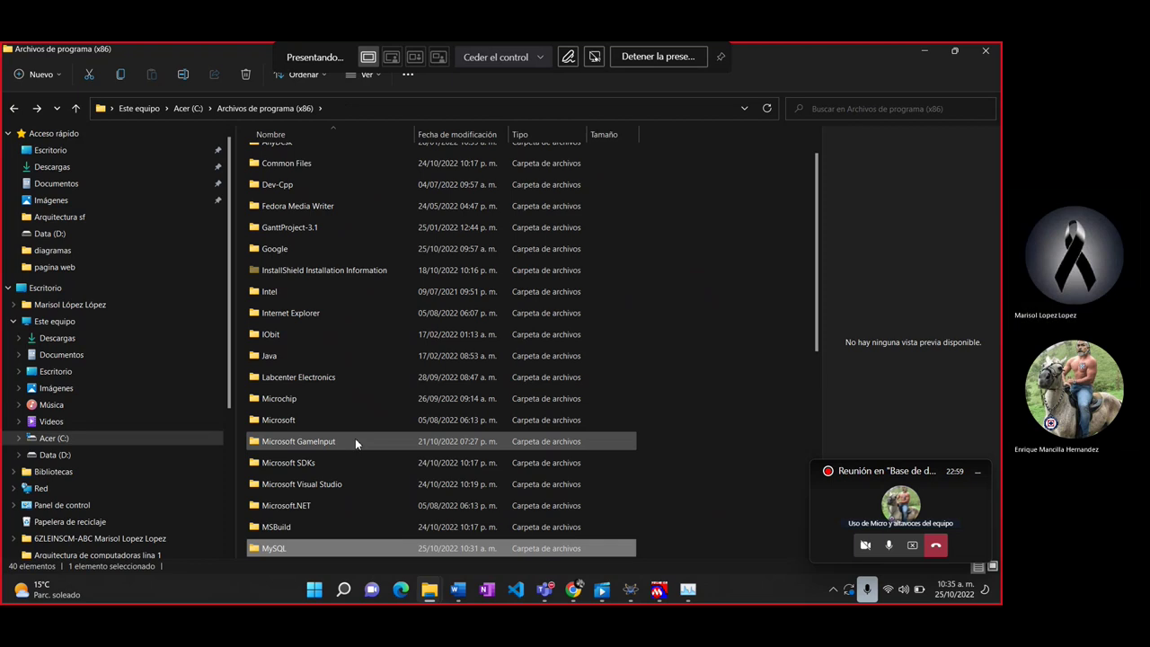
pyautogui.press('Delete')
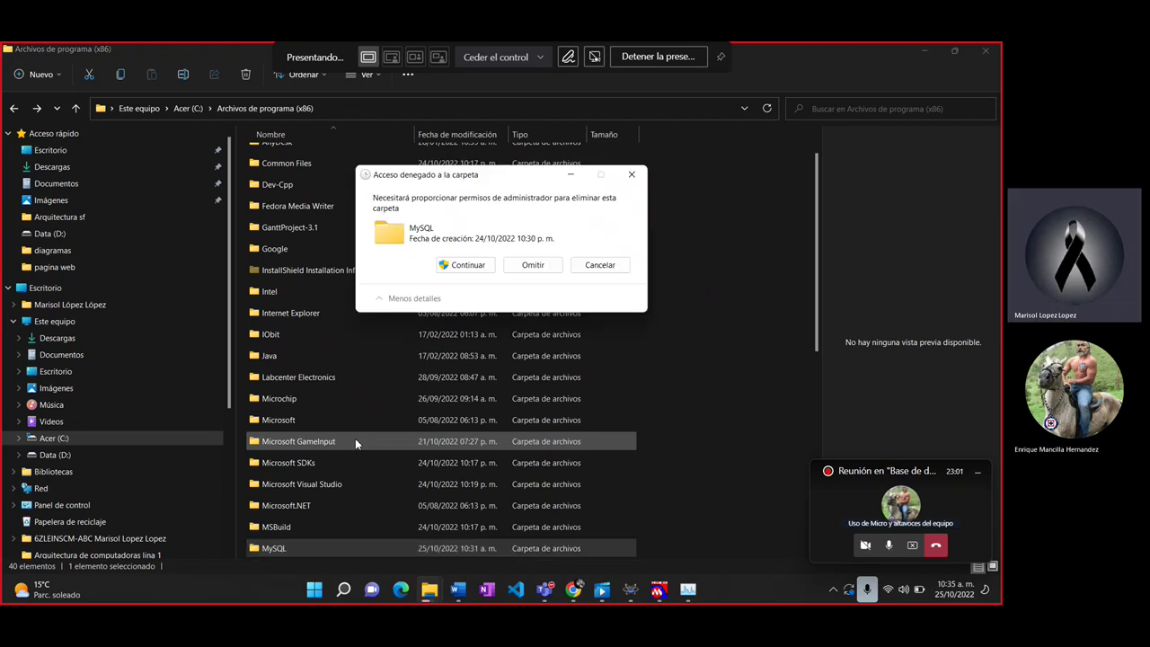
pyautogui.click(466, 266)
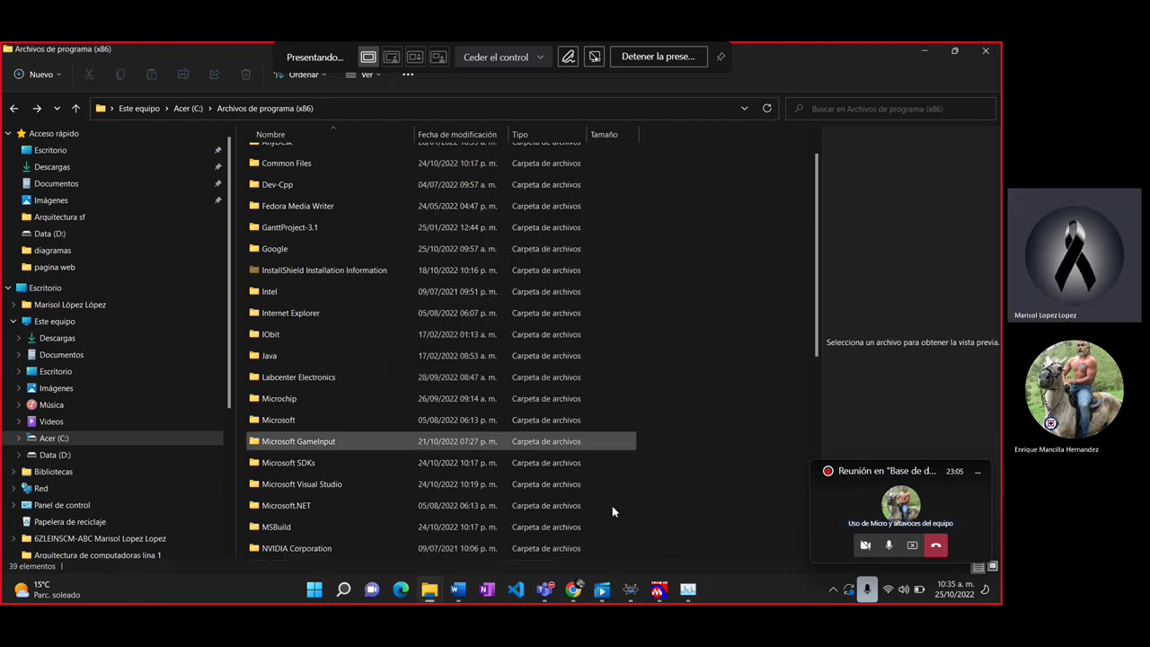
pyautogui.click(690, 590)
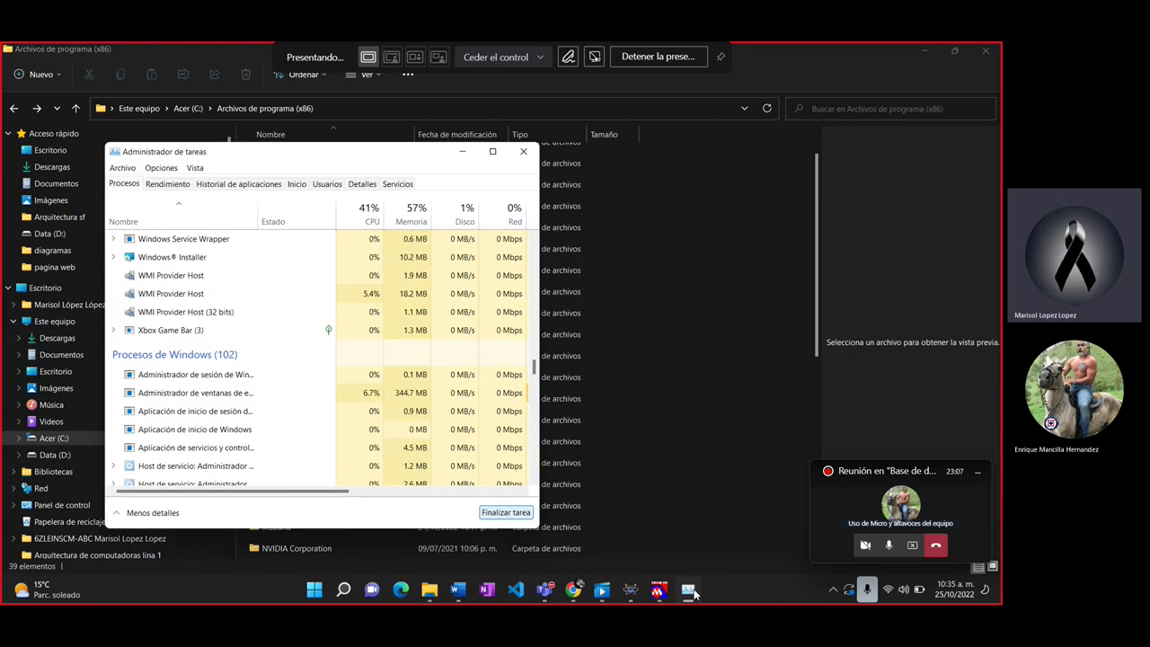
pyautogui.click(690, 590)
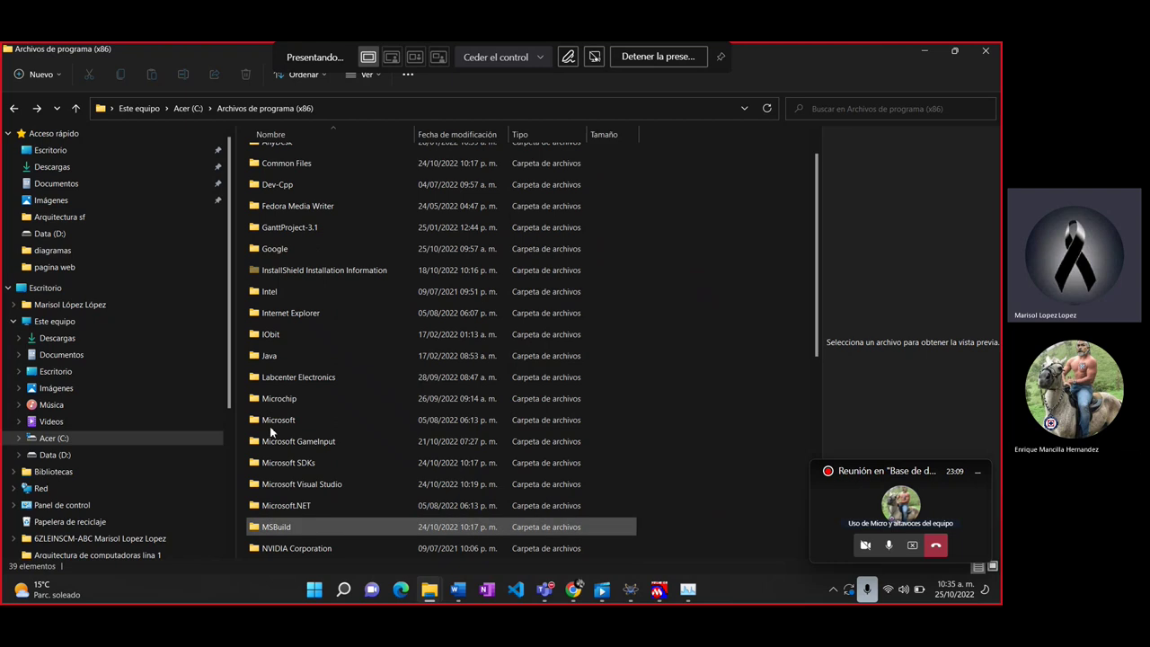
pyautogui.click(103, 167)
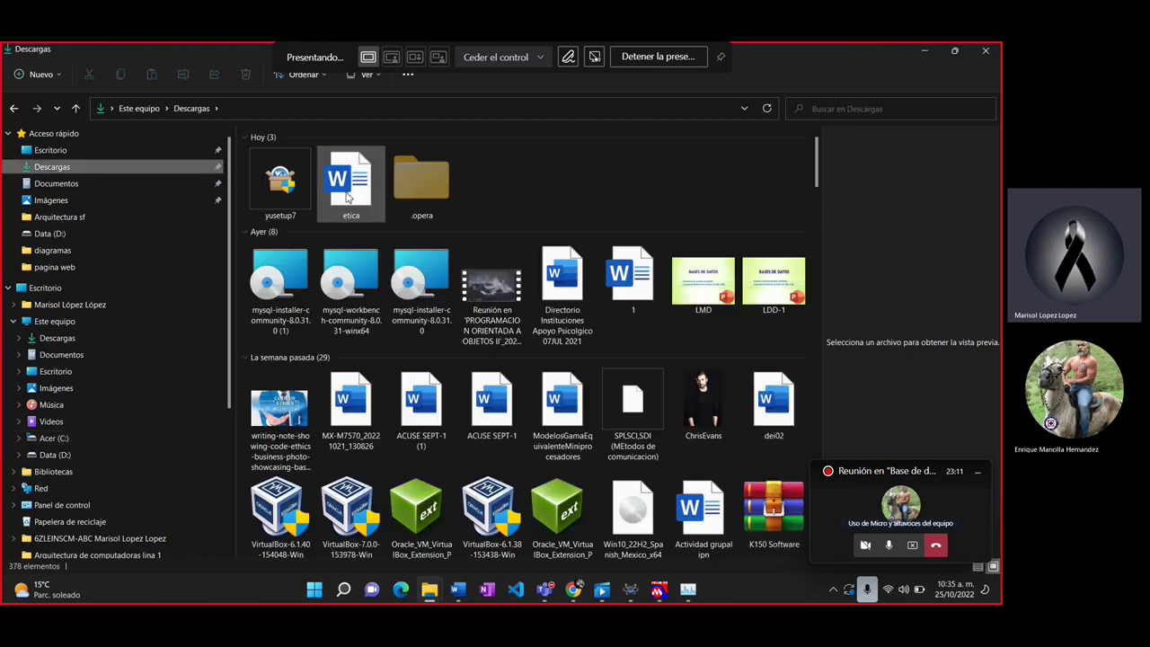
# Step: Relaunch mysql-installer-community-8.0.31.0 from Descargas
pyautogui.doubleClick(421, 283)
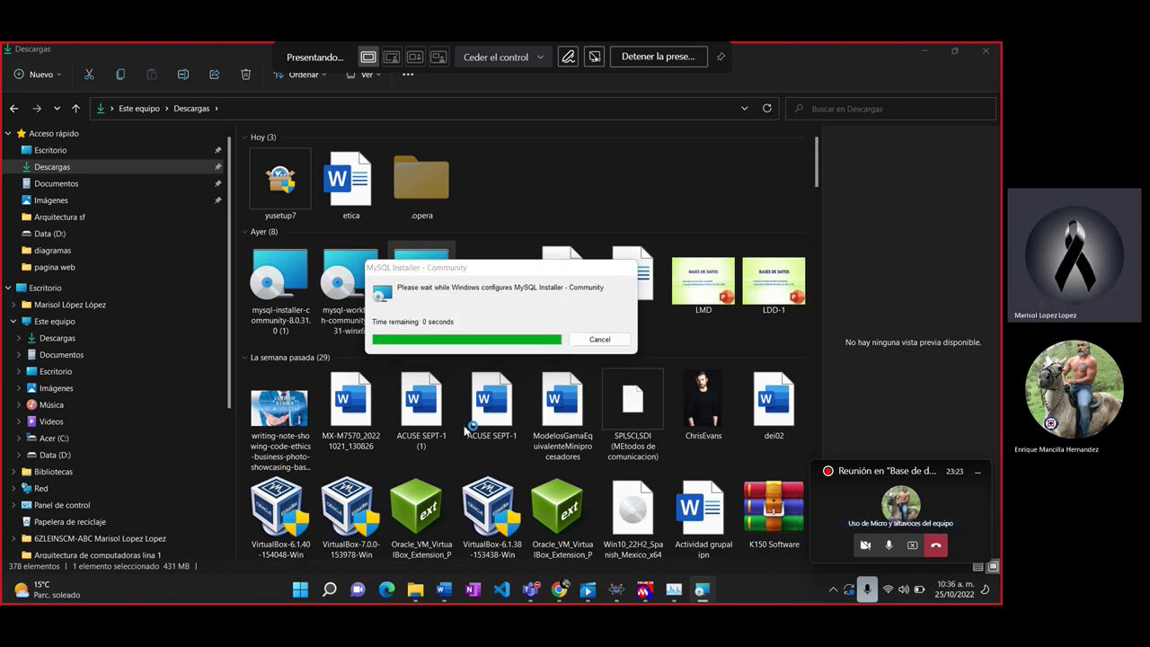
pyautogui.click(492, 400)
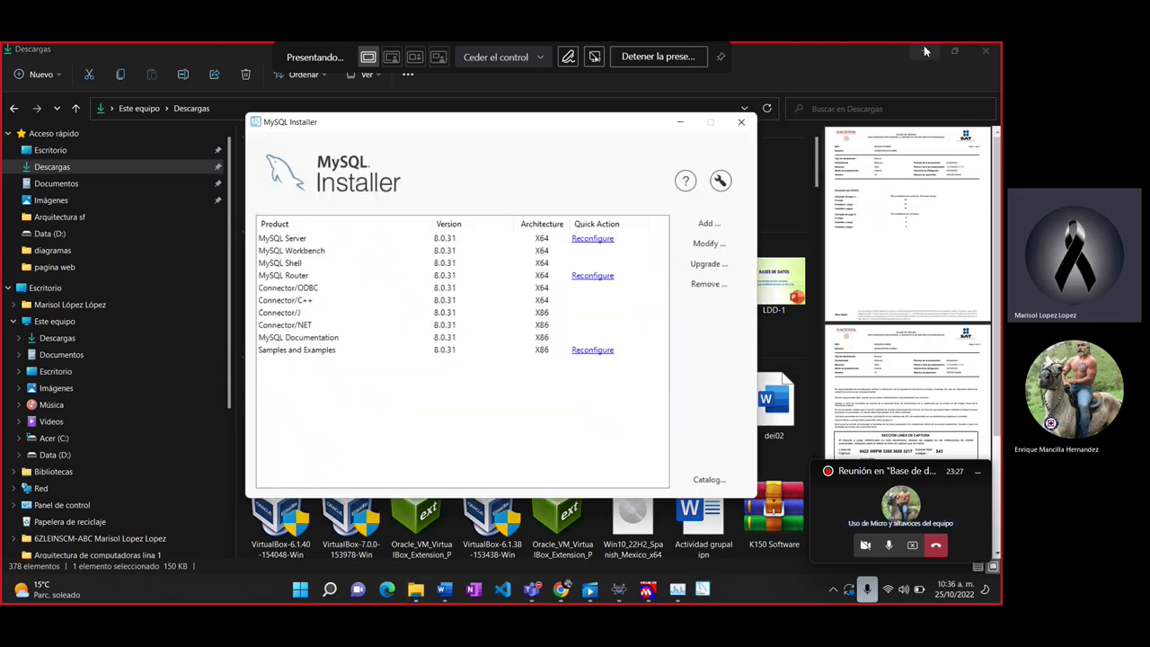
pyautogui.click(924, 50)
# Step: Cancel the MySQL Server reconfiguration and start removing the installed products
pyautogui.click(597, 239)
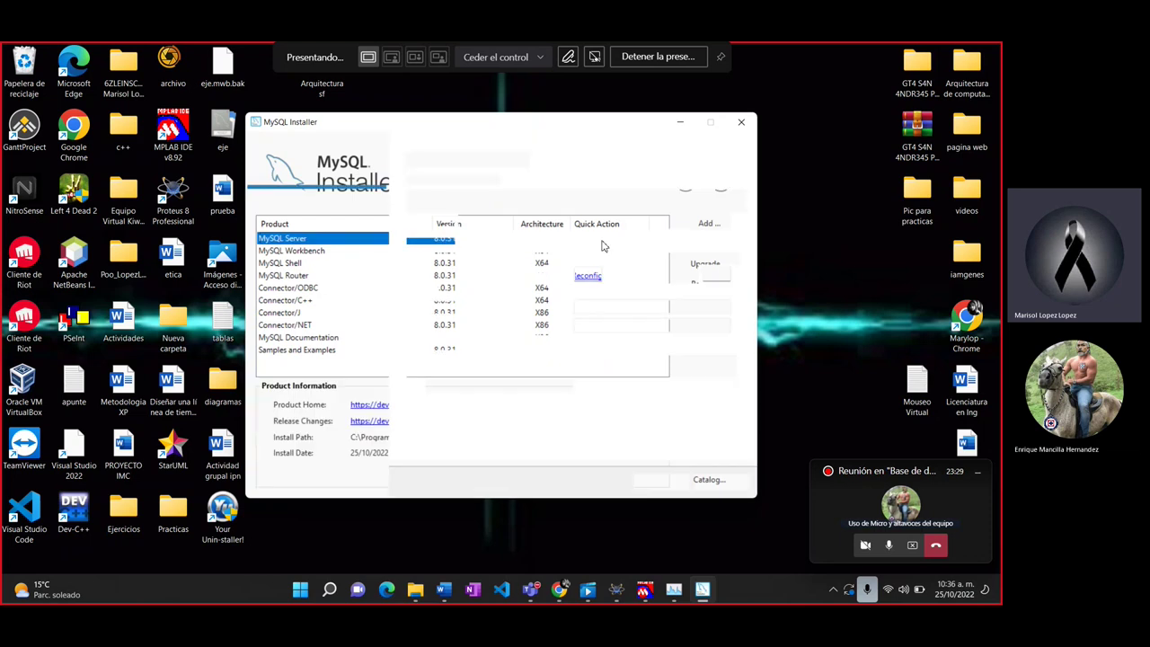
pyautogui.click(661, 483)
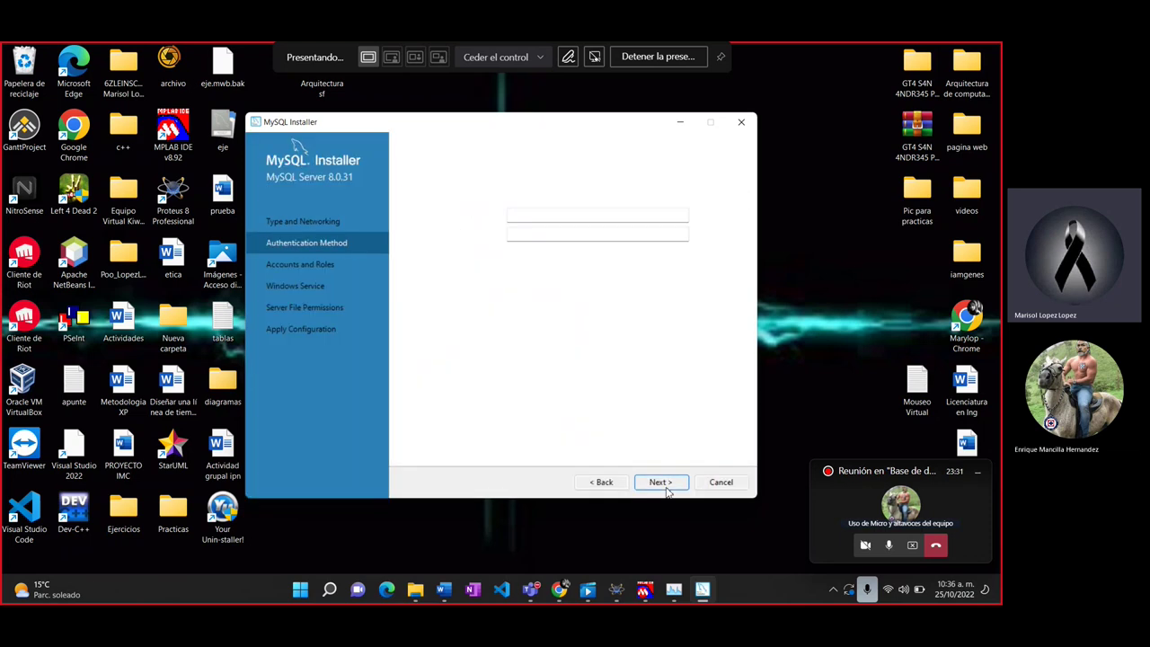
pyautogui.click(722, 482)
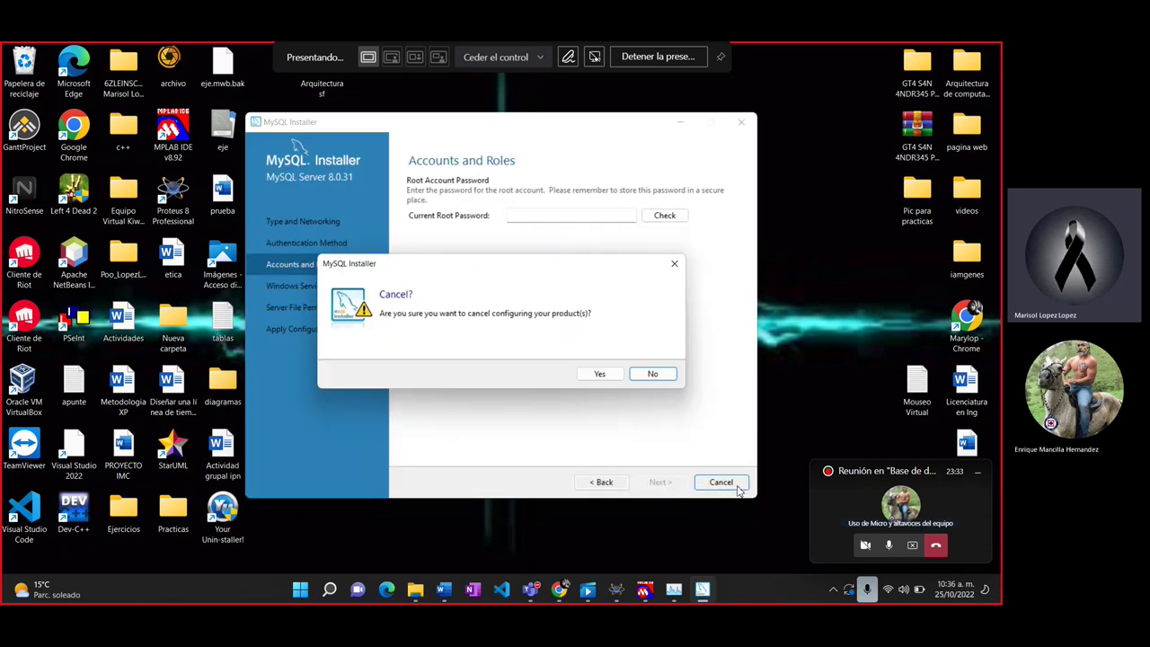
pyautogui.click(600, 375)
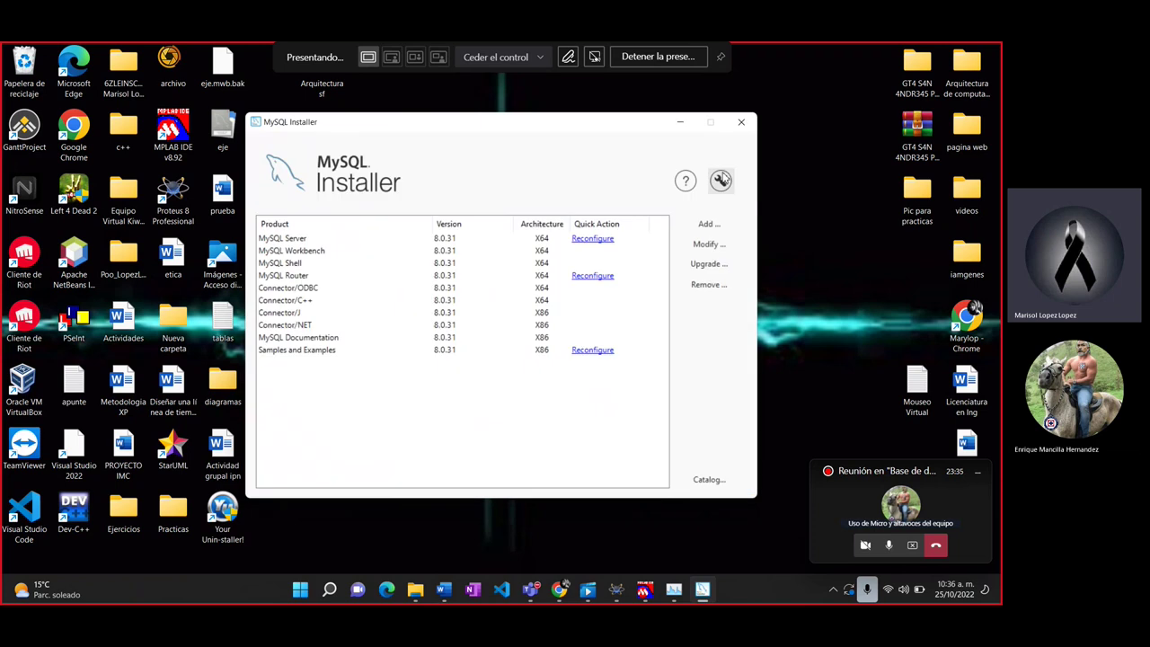
pyautogui.click(647, 238)
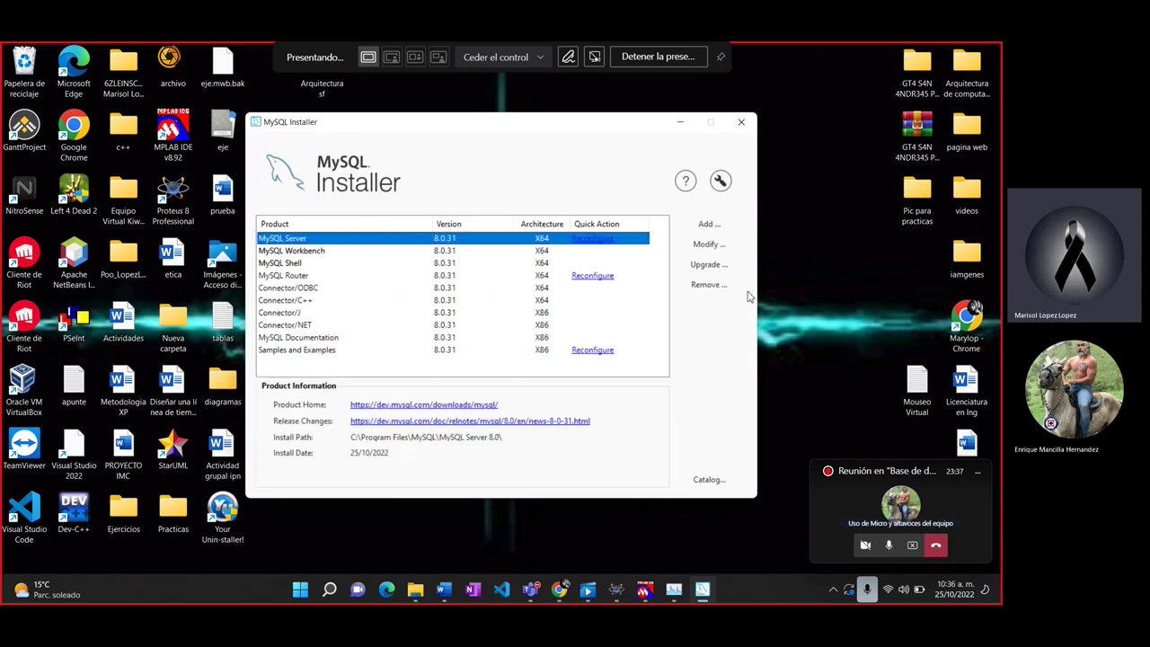
pyautogui.click(707, 286)
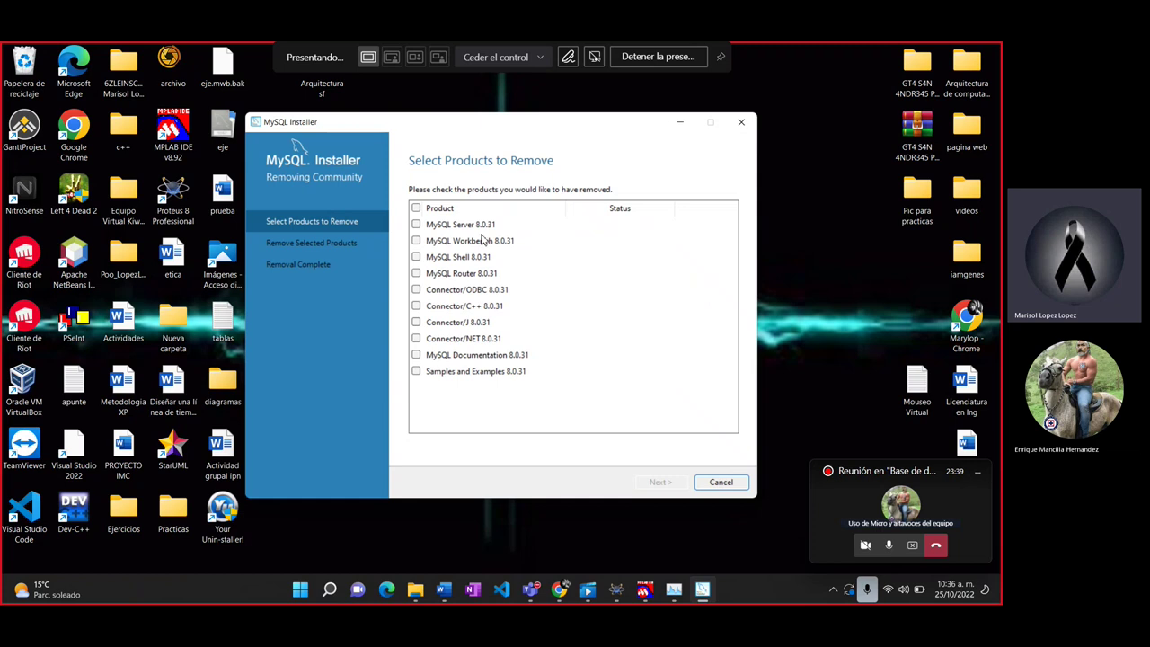
# Step: Mark all 8.0.31 products for removal, execute it, then finish and close the installer
pyautogui.click(416, 210)
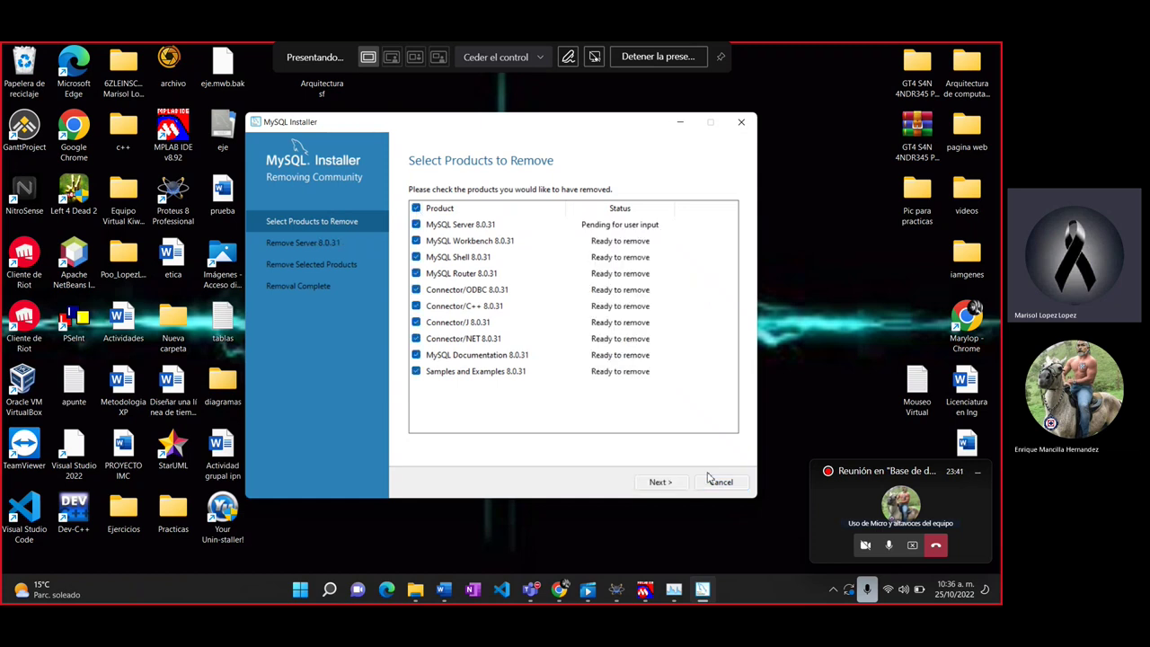
pyautogui.click(661, 482)
pyautogui.click(667, 484)
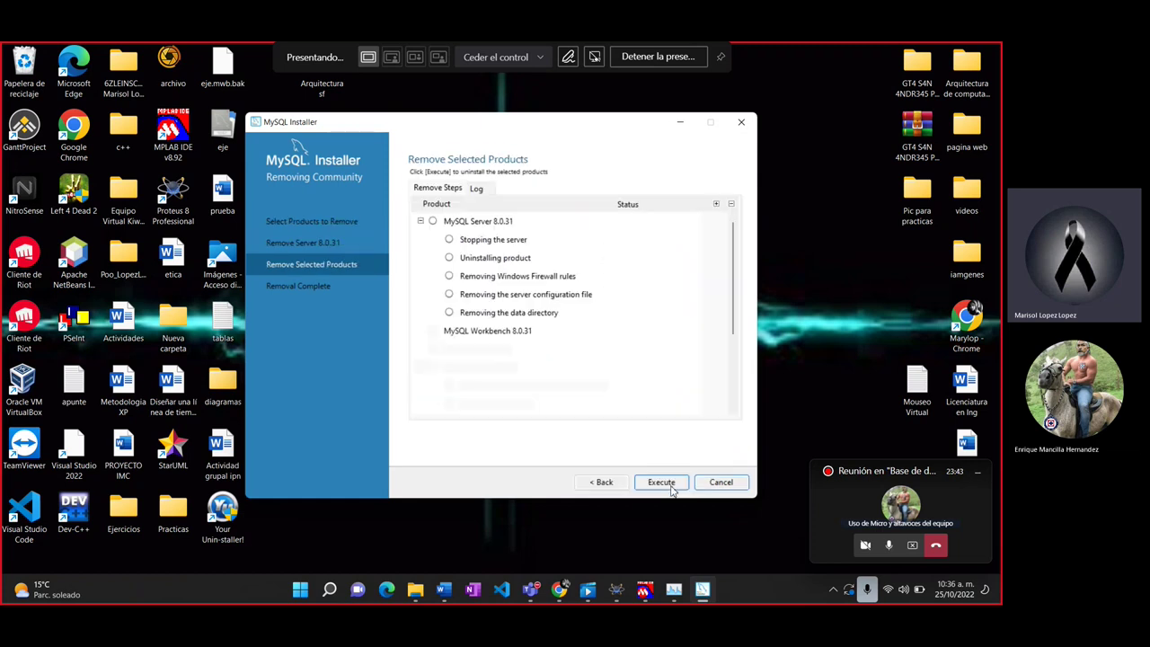
pyautogui.click(671, 486)
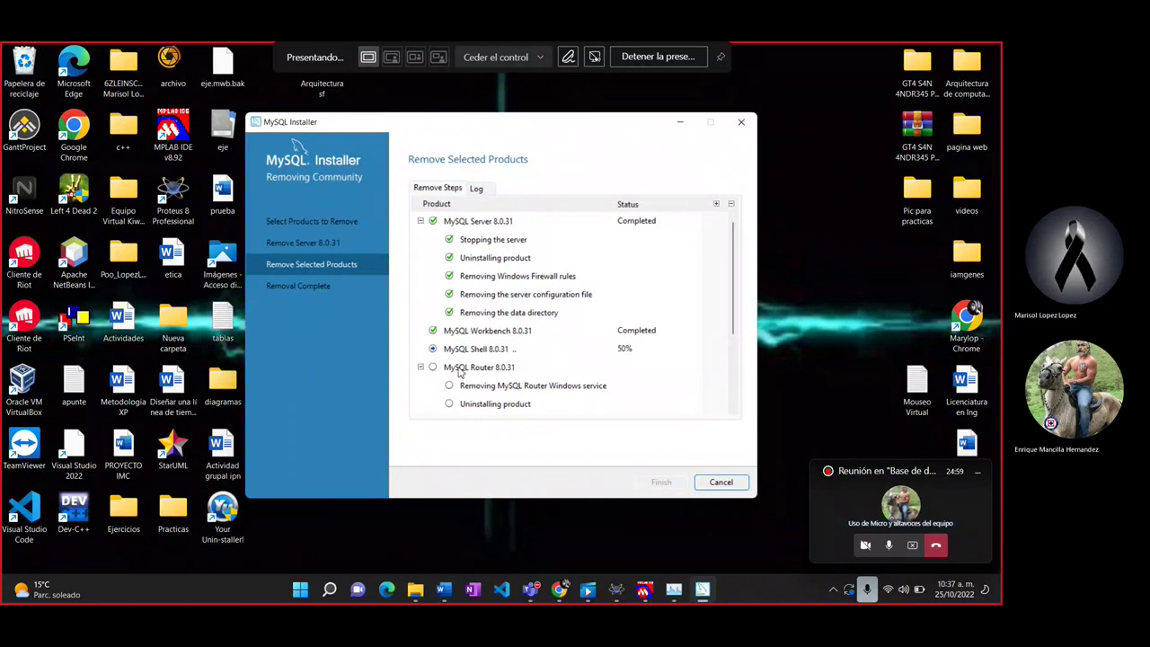
pyautogui.scroll(-3, 477, 386)
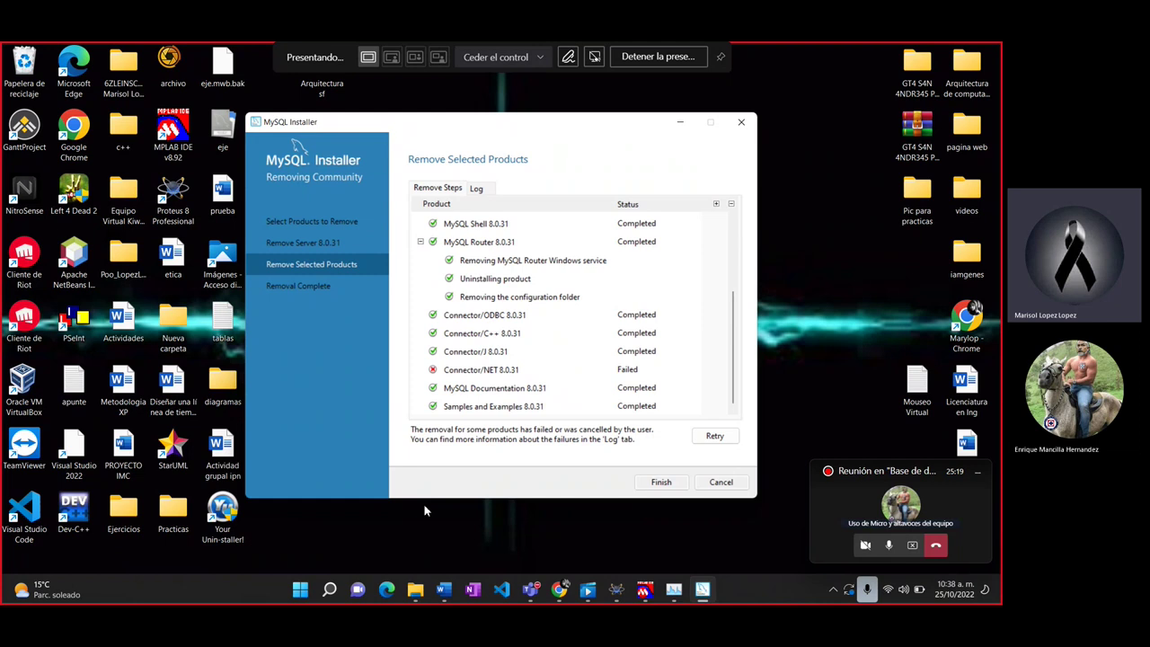
pyautogui.click(660, 482)
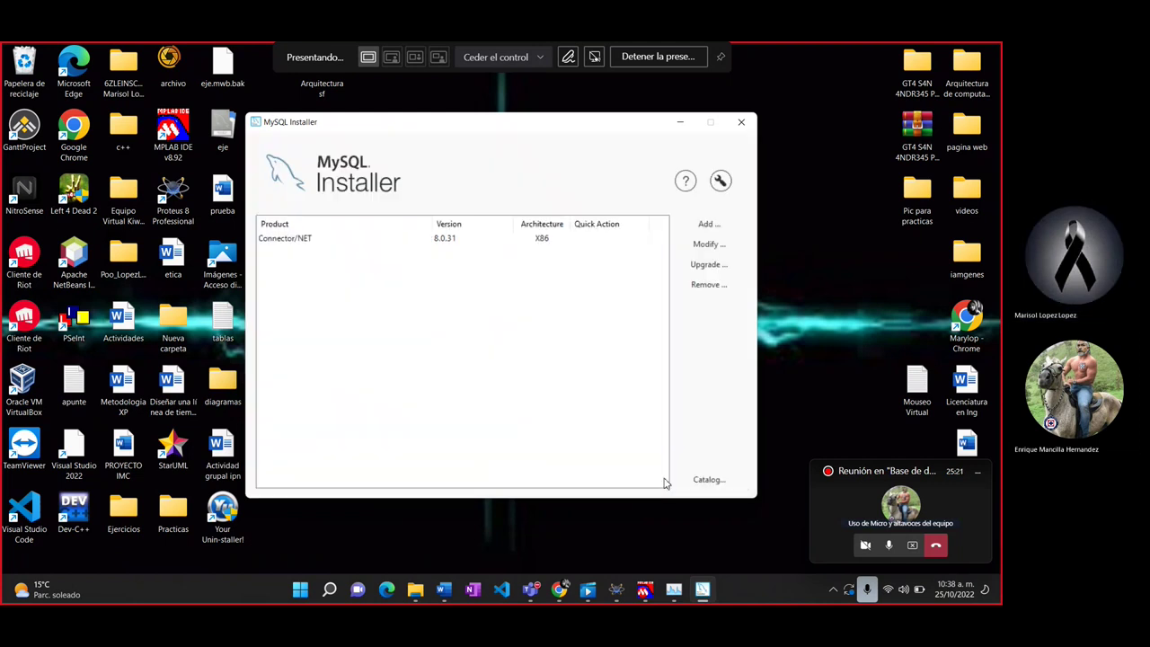
pyautogui.click(741, 123)
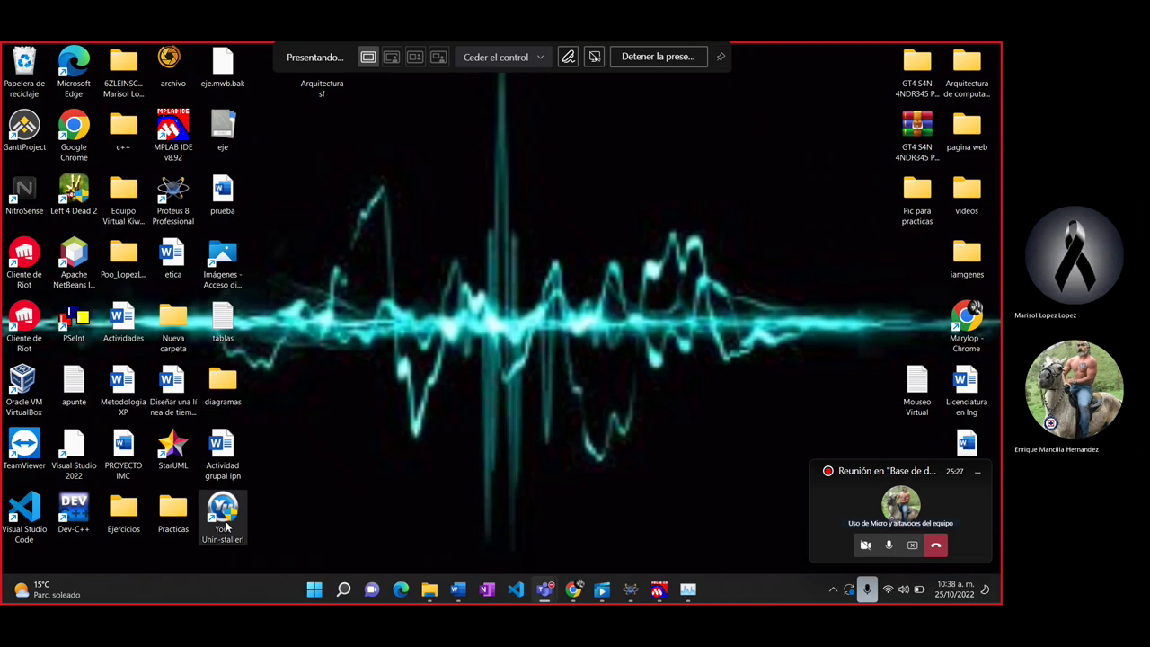
# Step: Uninstall MySQL Connector NET 8.0.31 with Your Uninstaller!, deleting its leftover registry entries
pyautogui.doubleClick(224, 515)
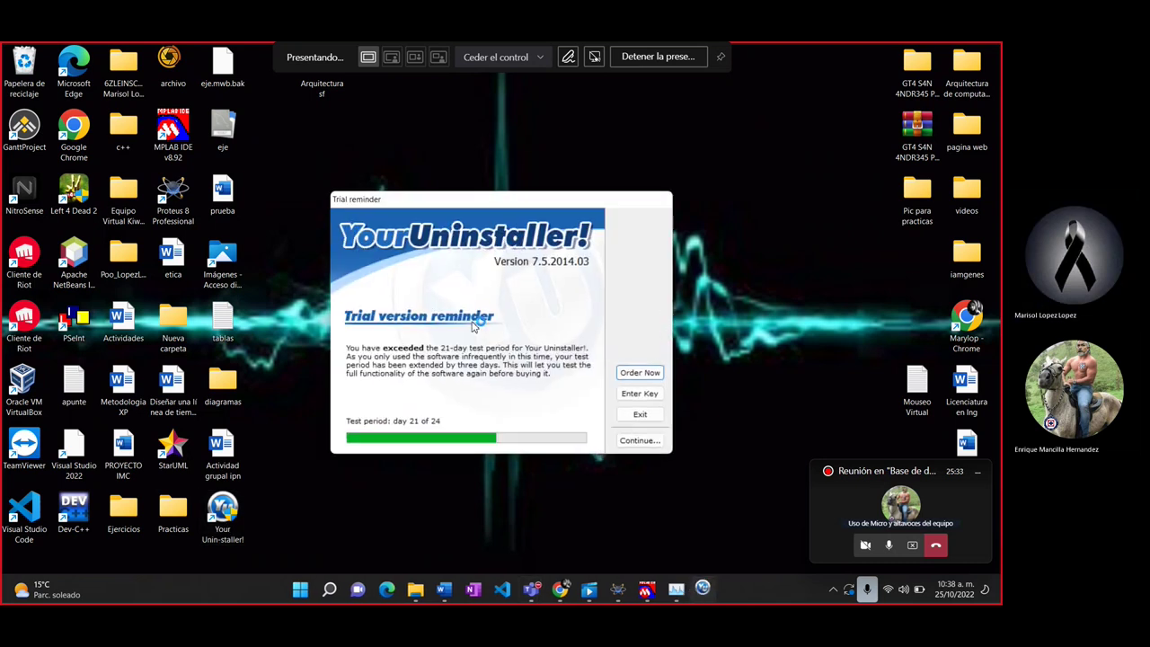
pyautogui.click(640, 439)
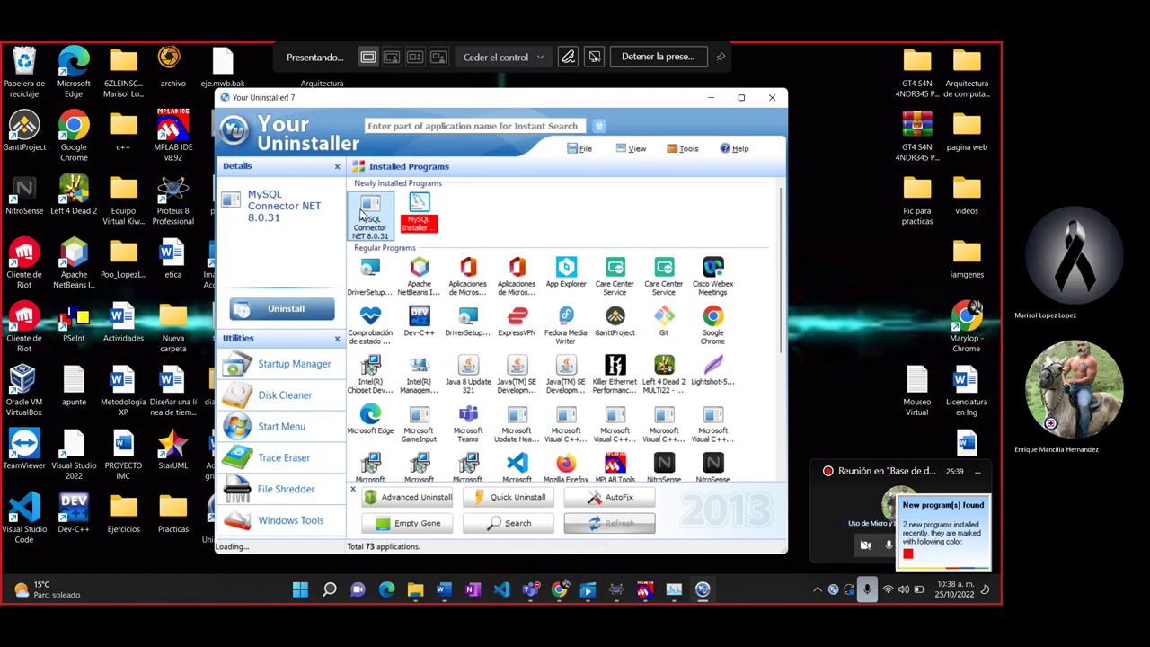
pyautogui.click(286, 308)
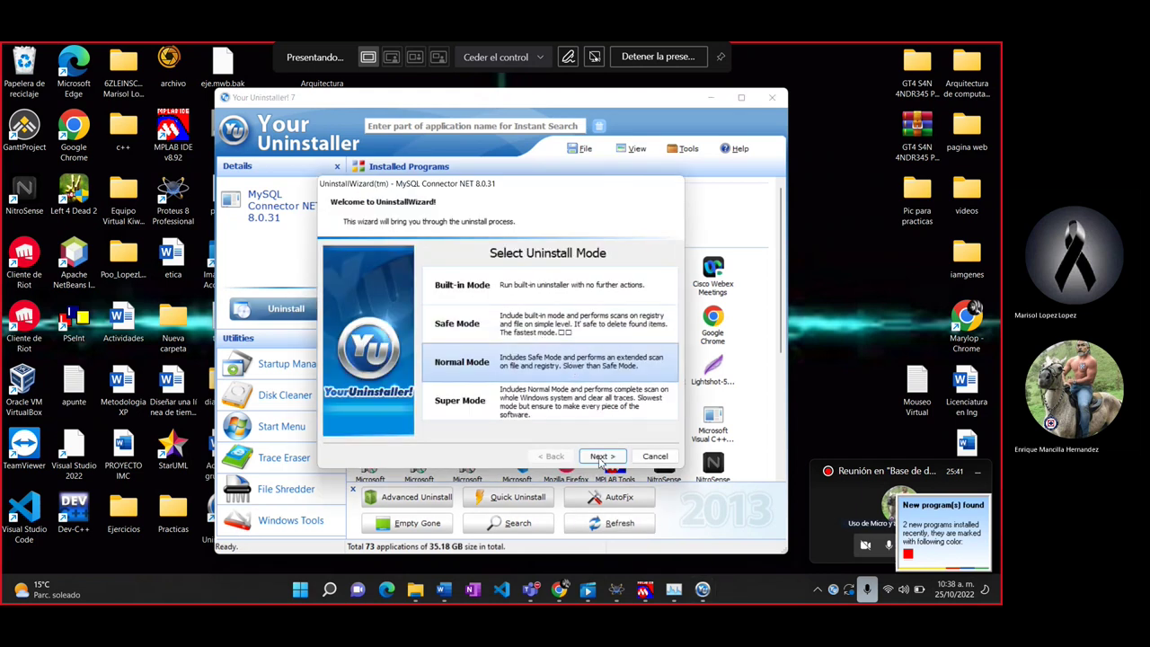
pyautogui.click(601, 456)
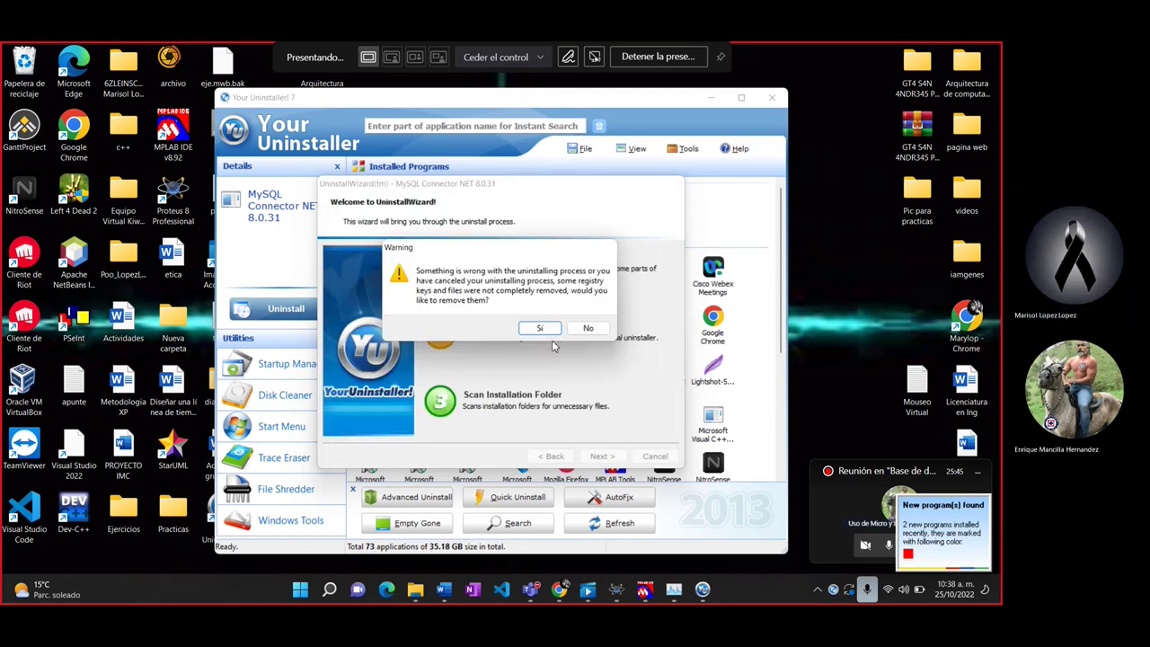
pyautogui.click(542, 328)
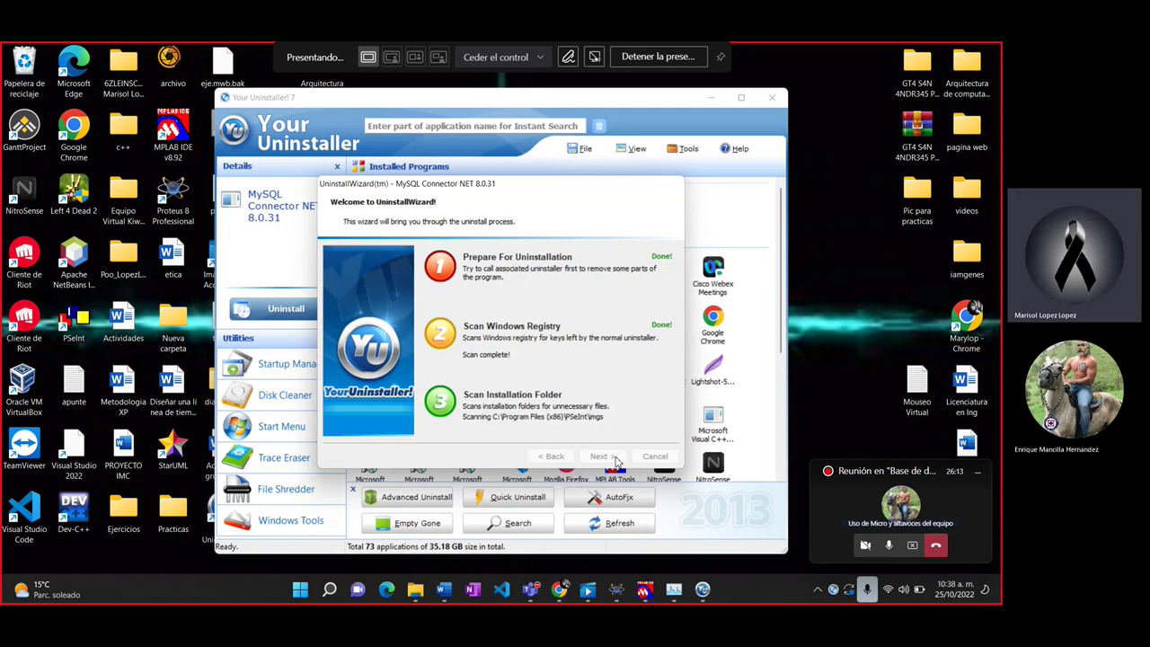
pyautogui.click(601, 456)
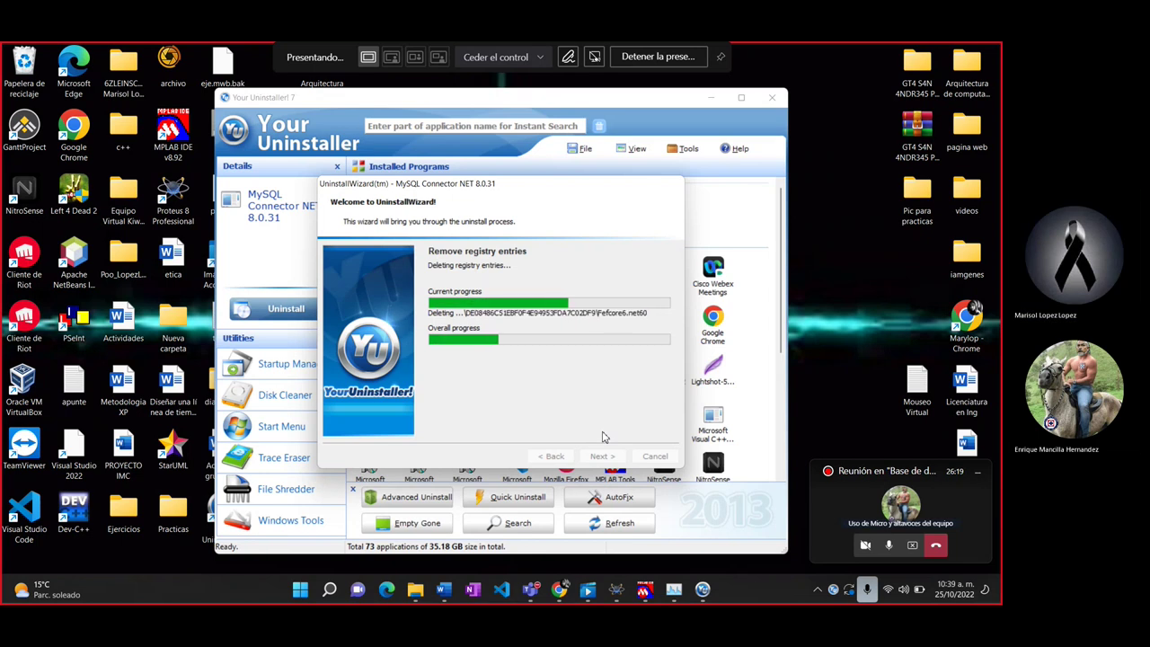
pyautogui.press('super+e')
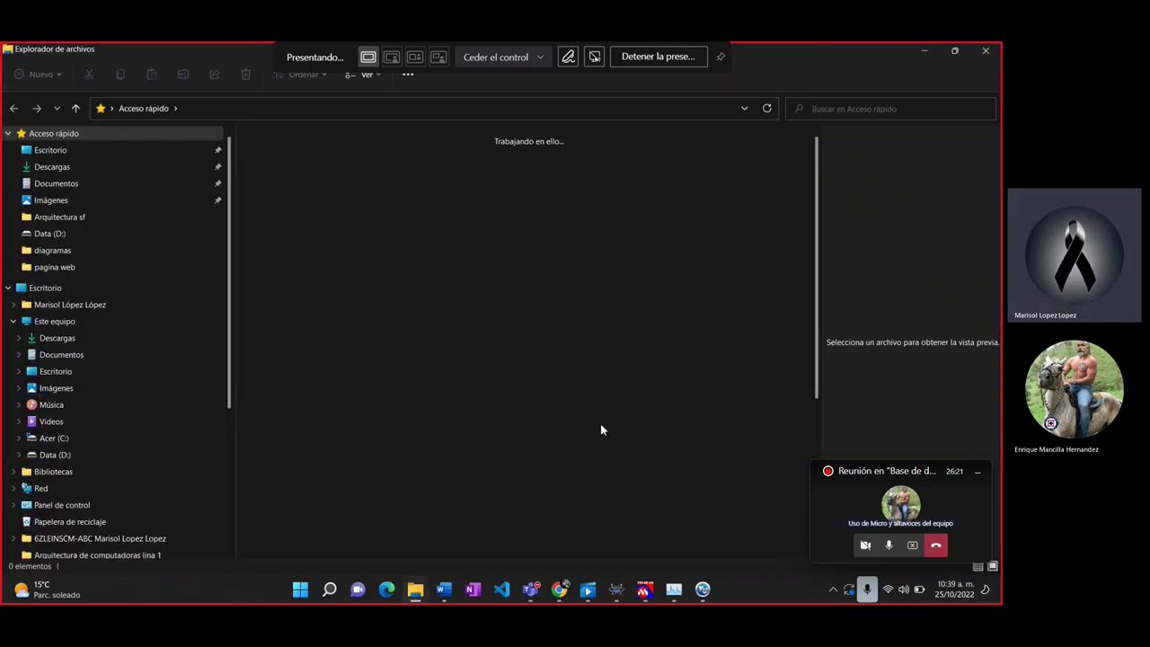
# Step: Look for MySQL leftovers in the user profile's AppData\Local folder
pyautogui.click(125, 436)
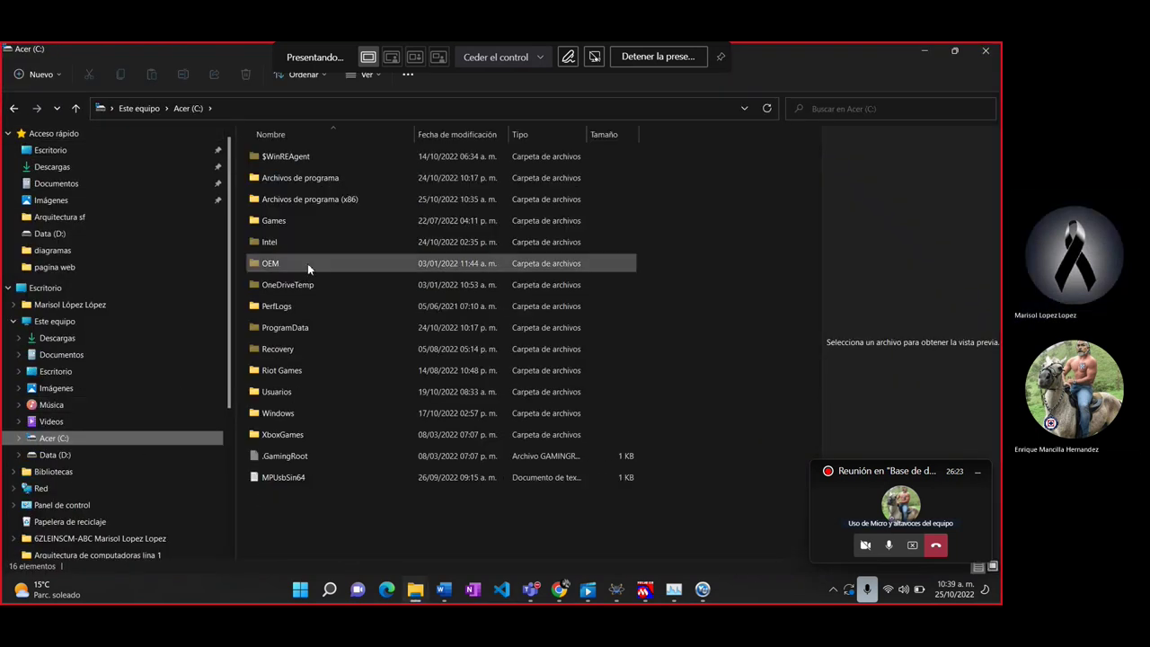
pyautogui.doubleClick(309, 394)
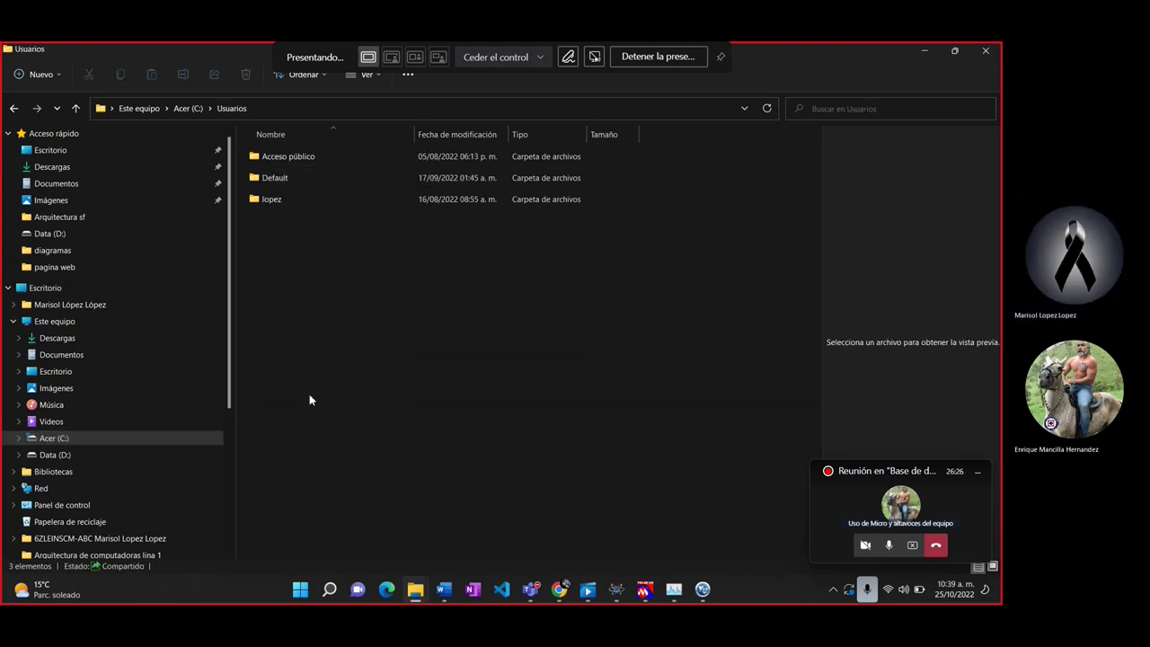
pyautogui.doubleClick(280, 200)
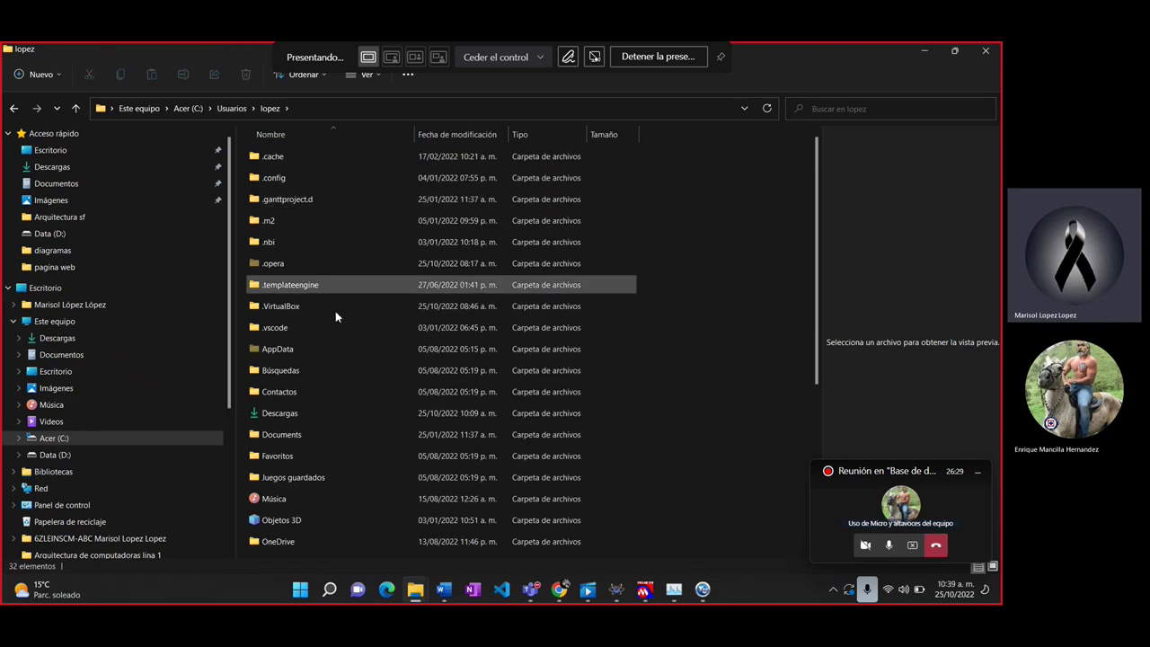
pyautogui.doubleClick(290, 348)
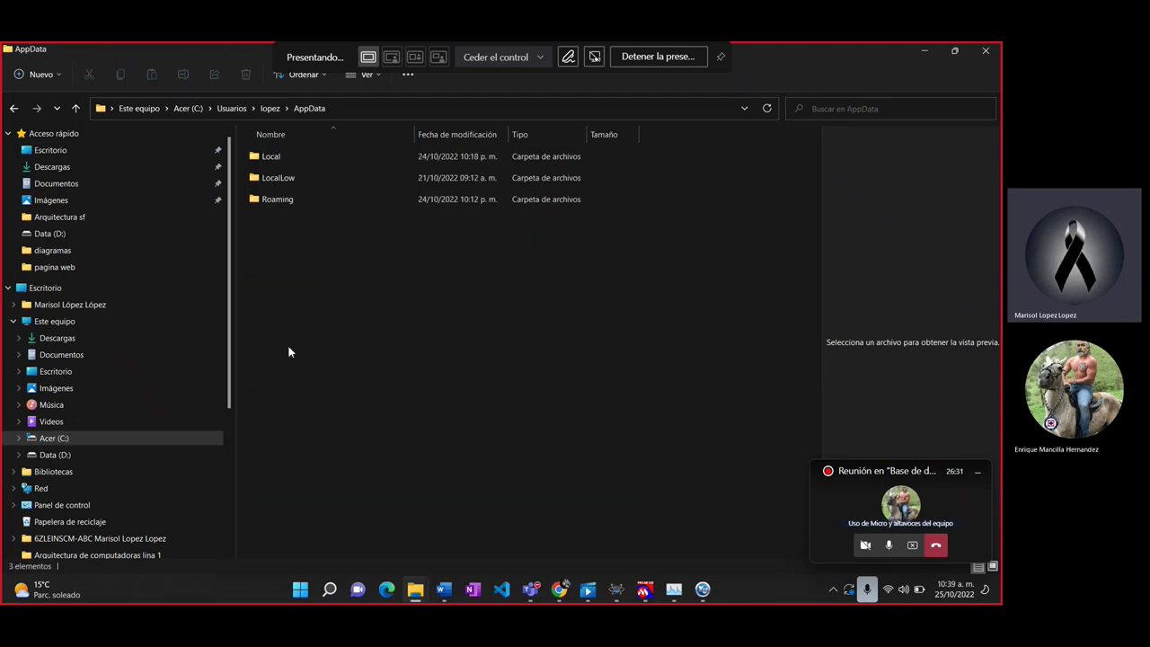
pyautogui.doubleClick(314, 156)
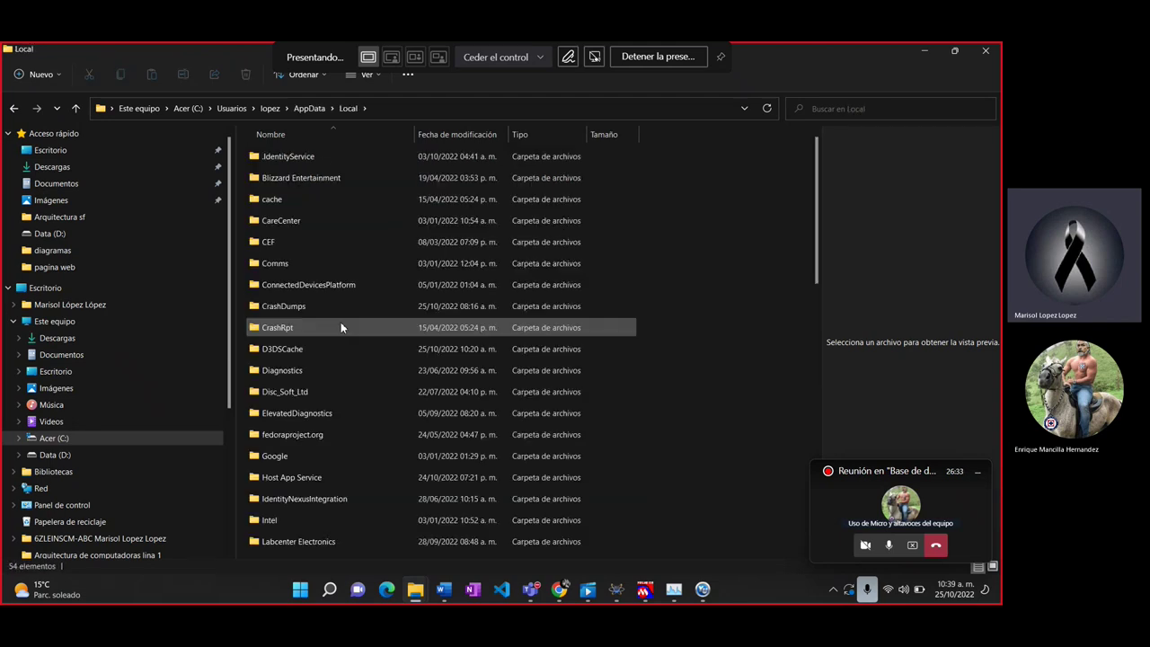
pyautogui.click(333, 334)
pyautogui.press('m')
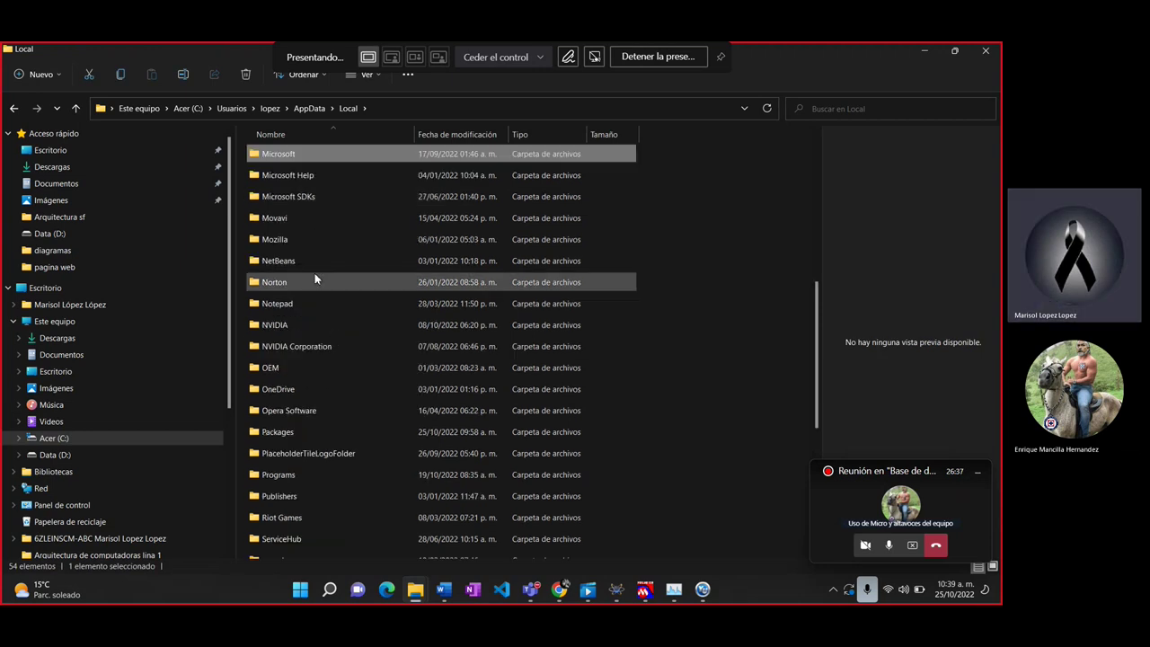
# Step: Inspect the Default and Acceso público user folders for MySQL leftovers
pyautogui.hotkey('alt', 'Up')
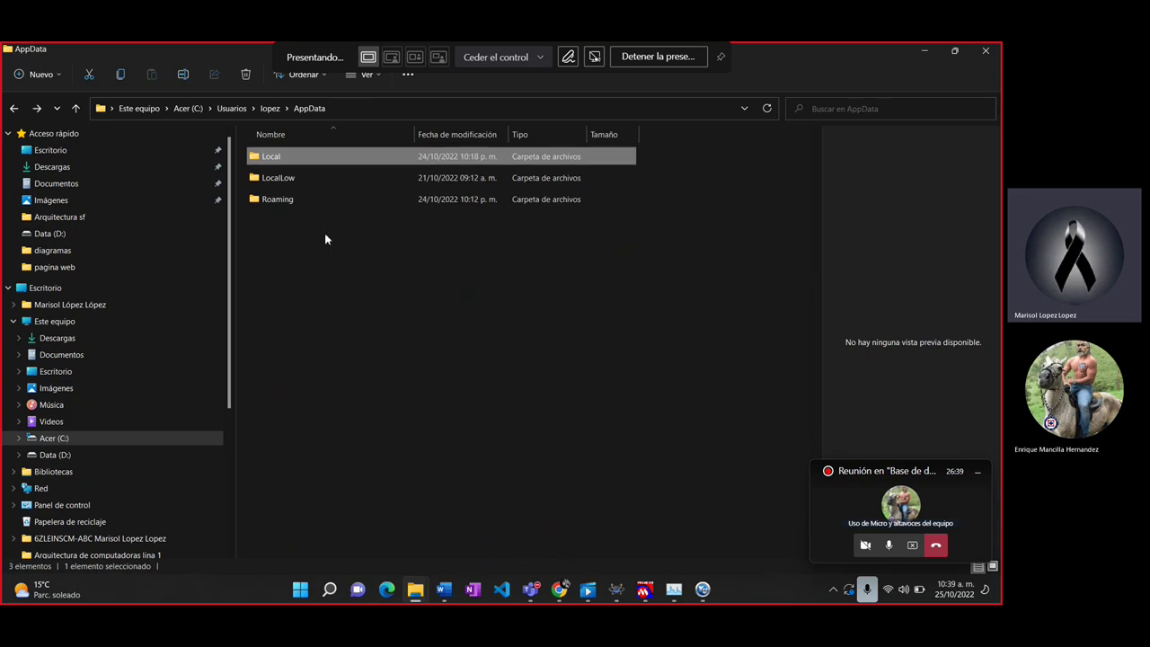
pyautogui.hotkey('alt', 'Up')
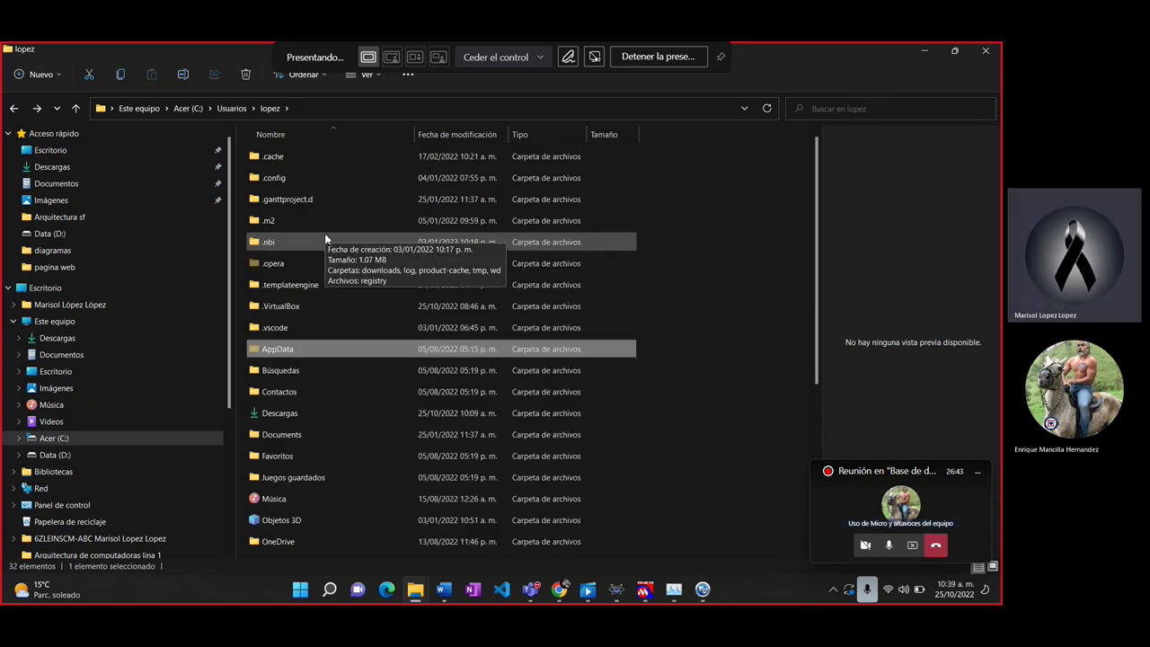
pyautogui.hotkey('alt', 'Up')
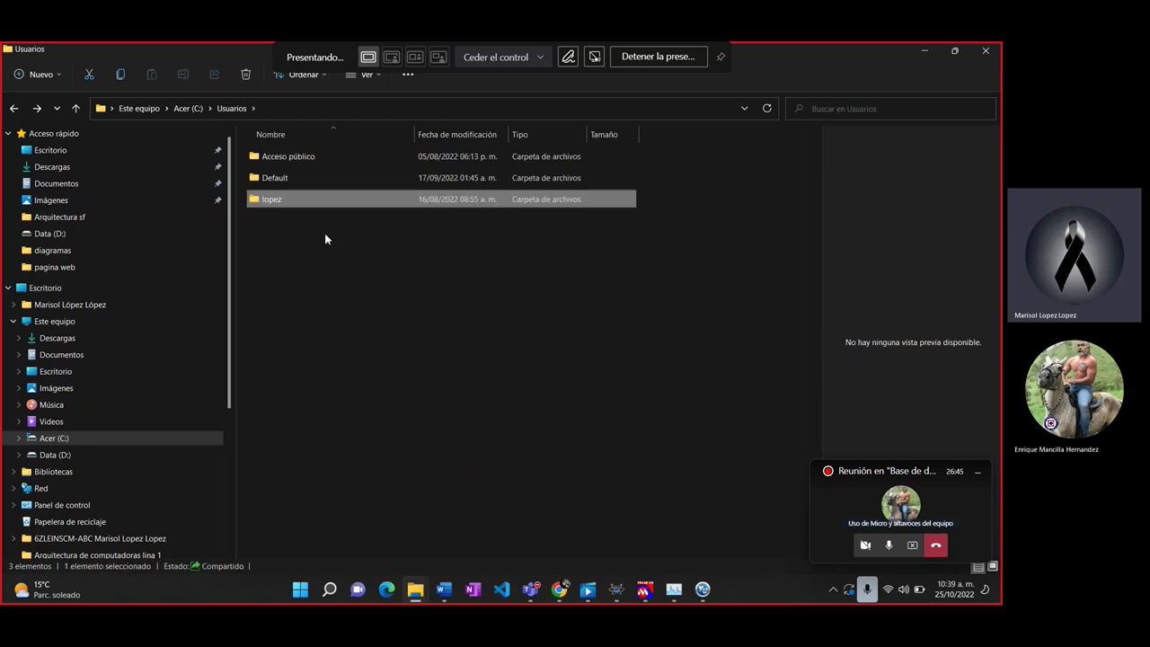
pyautogui.press('Up')
pyautogui.press('Return')
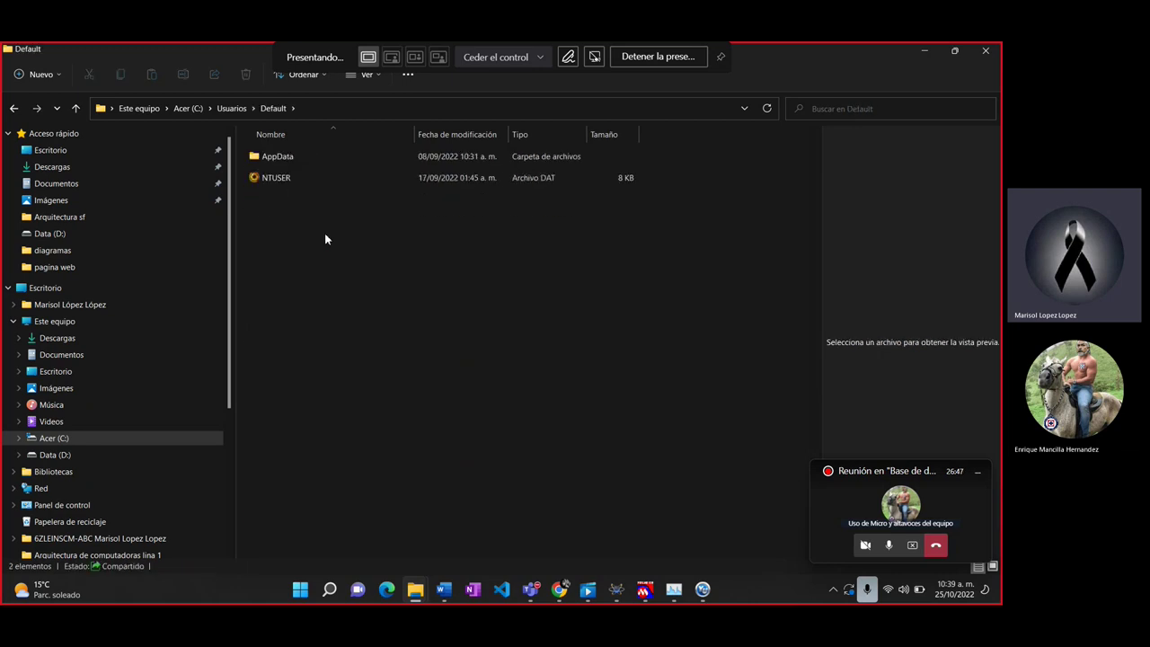
pyautogui.press('Down')
pyautogui.press('Down')
pyautogui.press('Return')
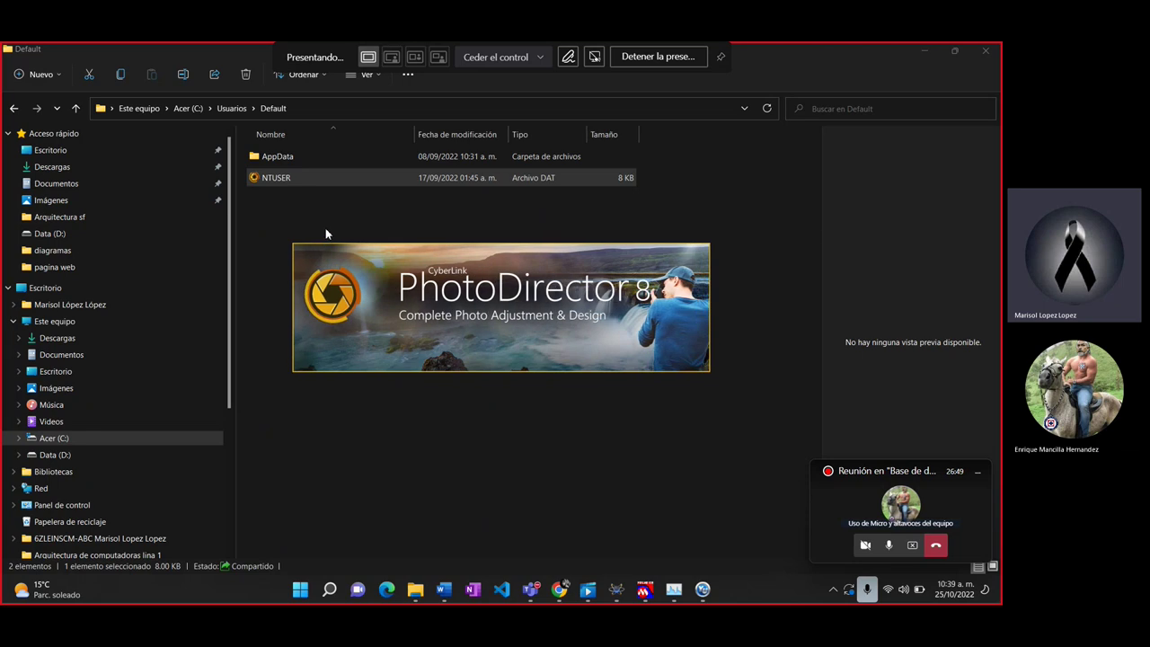
pyautogui.doubleClick(288, 159)
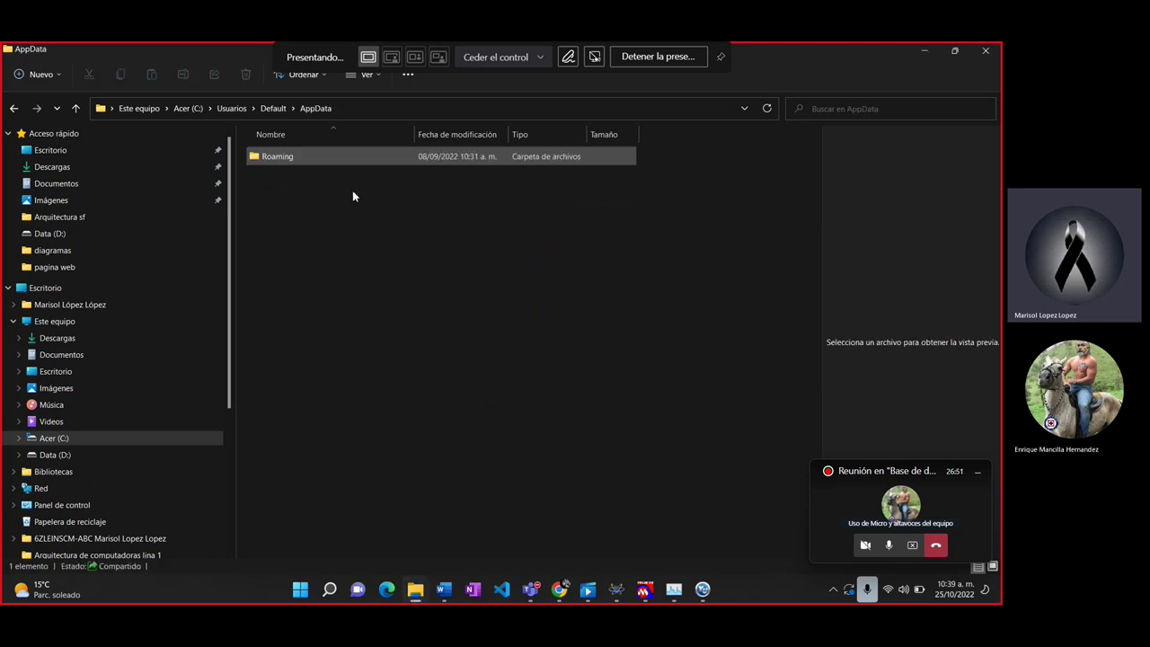
pyautogui.doubleClick(297, 161)
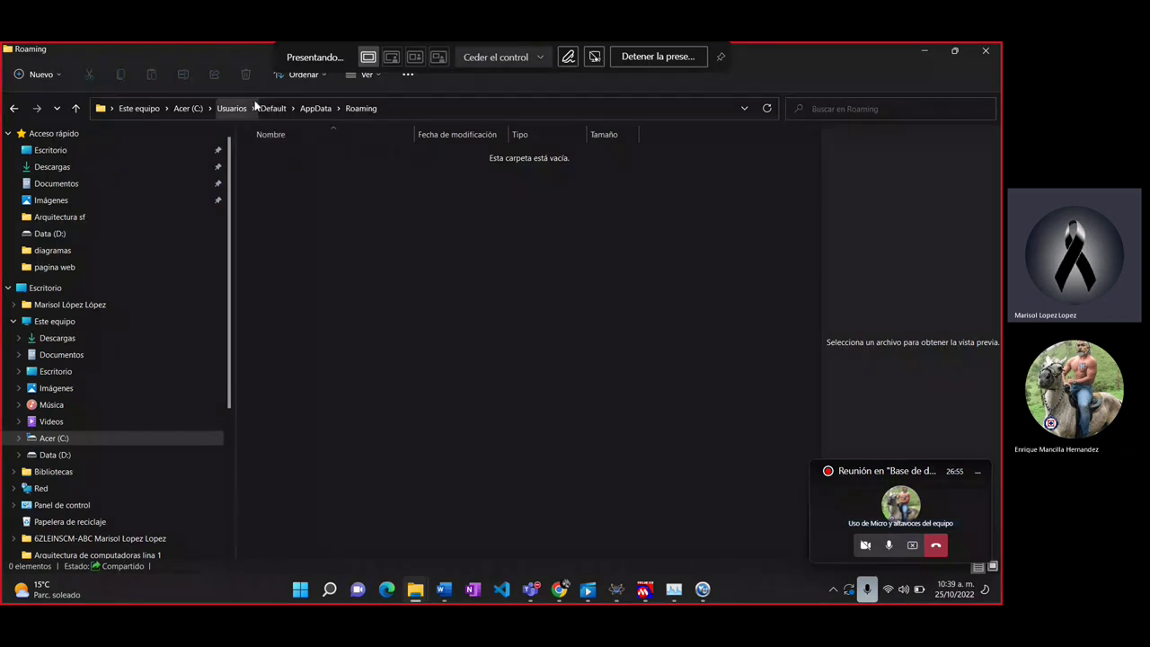
pyautogui.click(231, 107)
pyautogui.doubleClick(266, 159)
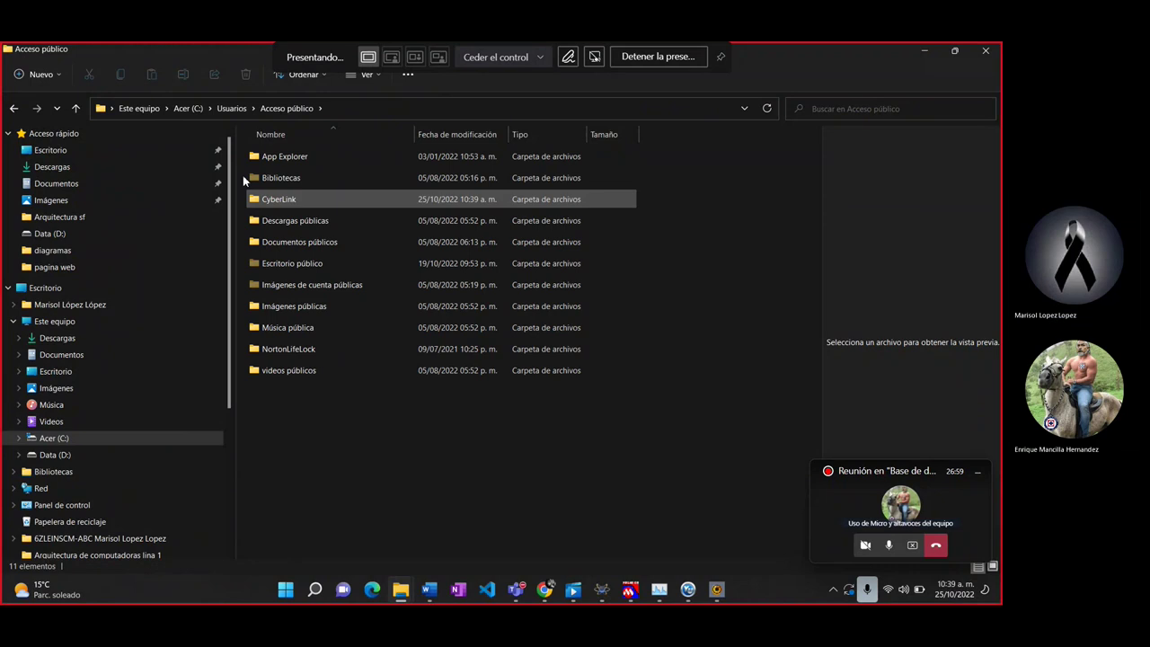
pyautogui.click(231, 110)
# Step: Check the profile's AppData\LocalLow folder and dismiss the PhotoDirector registration prompt
pyautogui.doubleClick(277, 198)
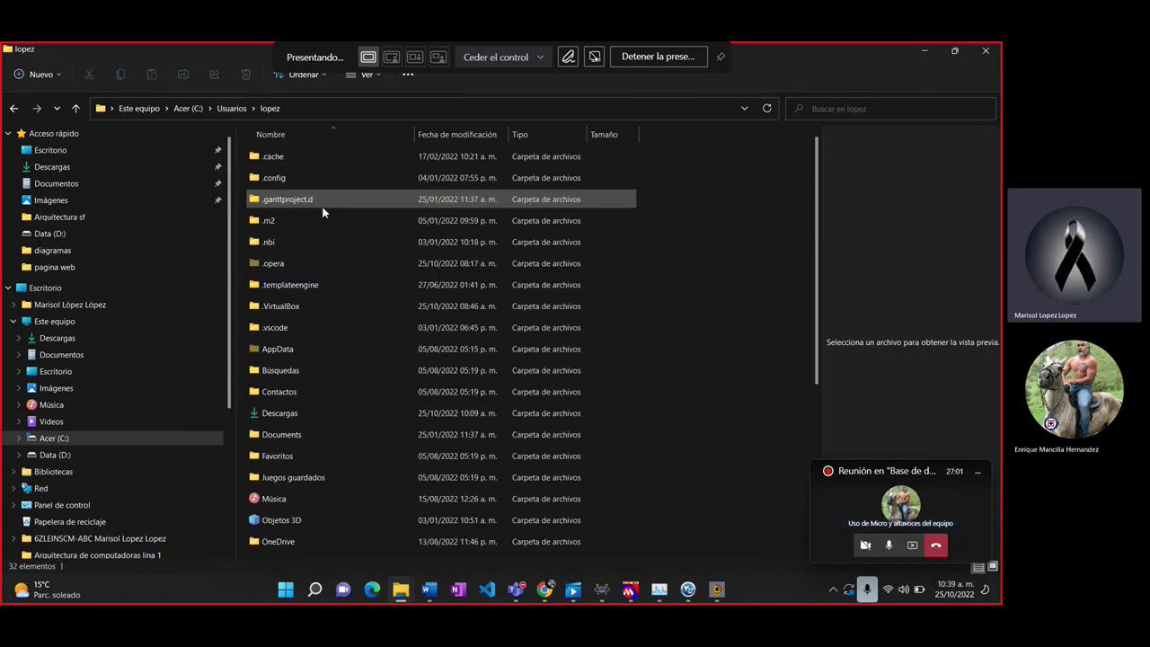
pyautogui.doubleClick(292, 354)
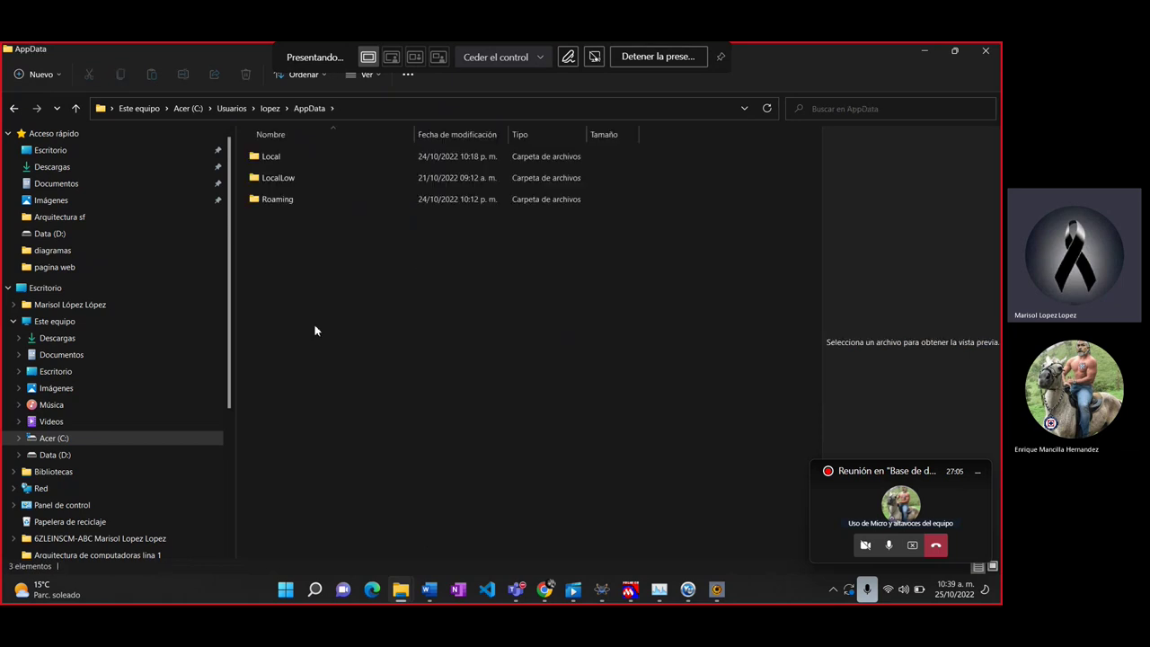
pyautogui.click(302, 186)
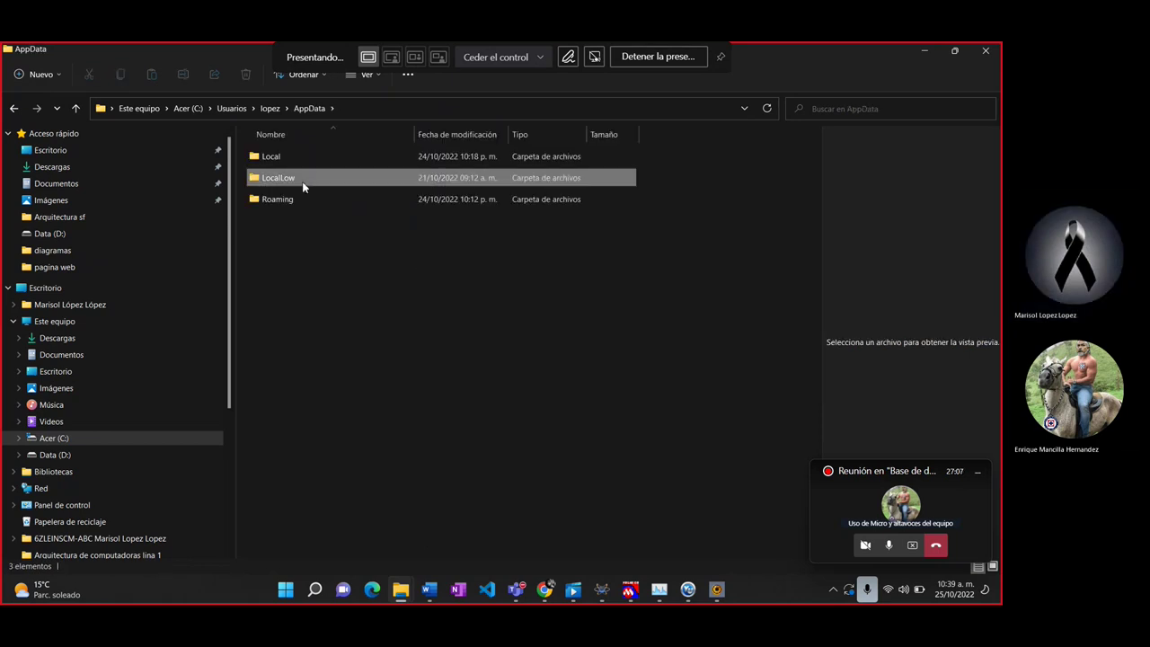
pyautogui.doubleClick(302, 186)
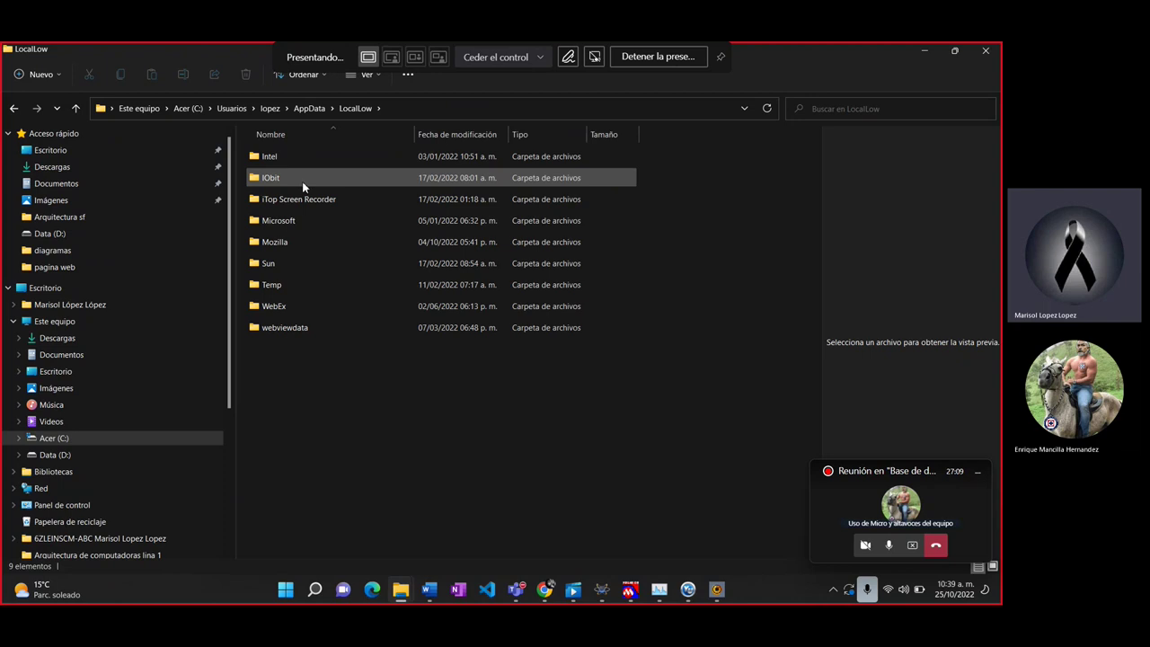
pyautogui.hotkey('alt', 'Left')
pyautogui.press('Down')
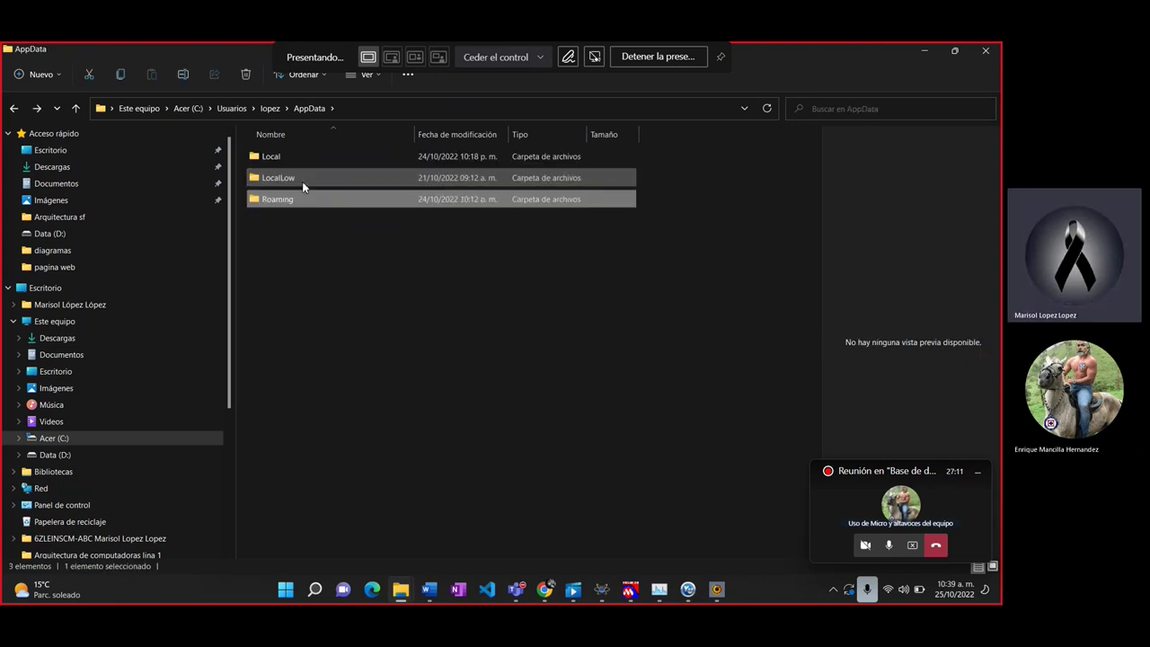
pyautogui.hotkey('alt', 'Left')
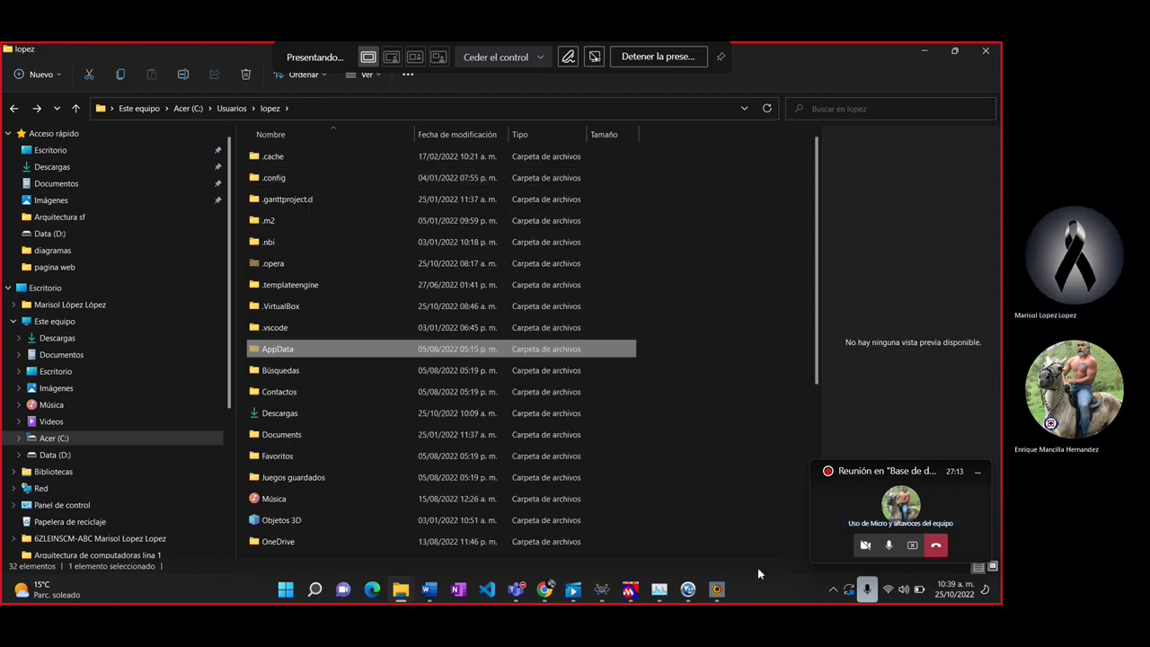
pyautogui.click(718, 590)
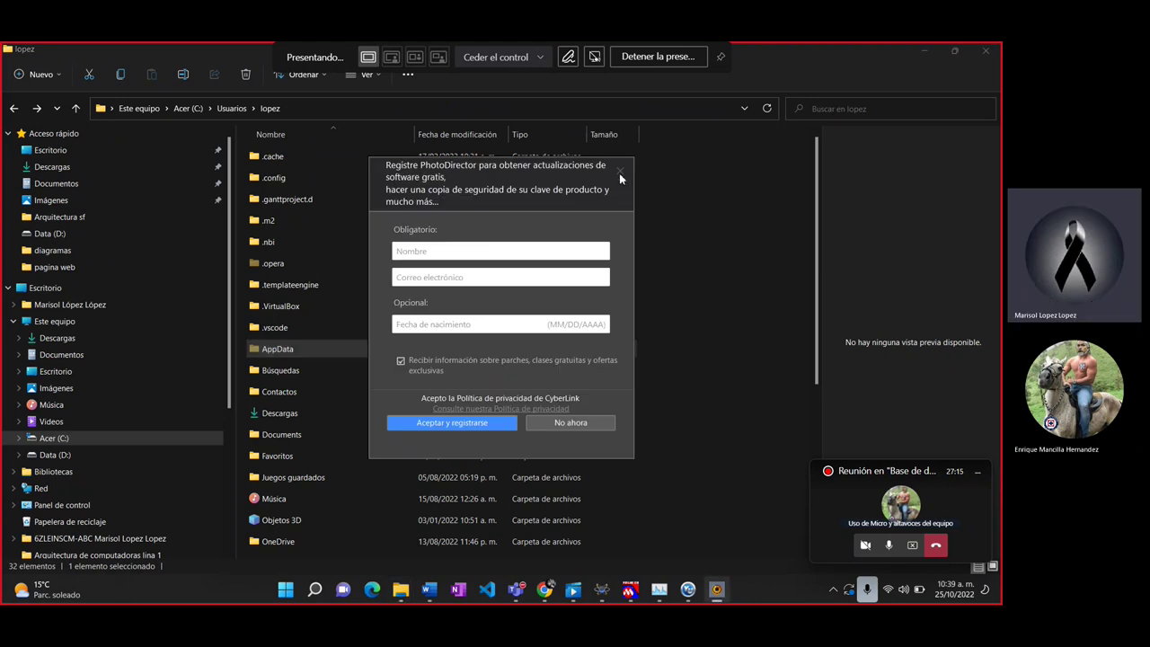
pyautogui.click(620, 172)
# Step: Close the finished Connector NET wizard and the PhotoDirector dialogs
pyautogui.click(688, 593)
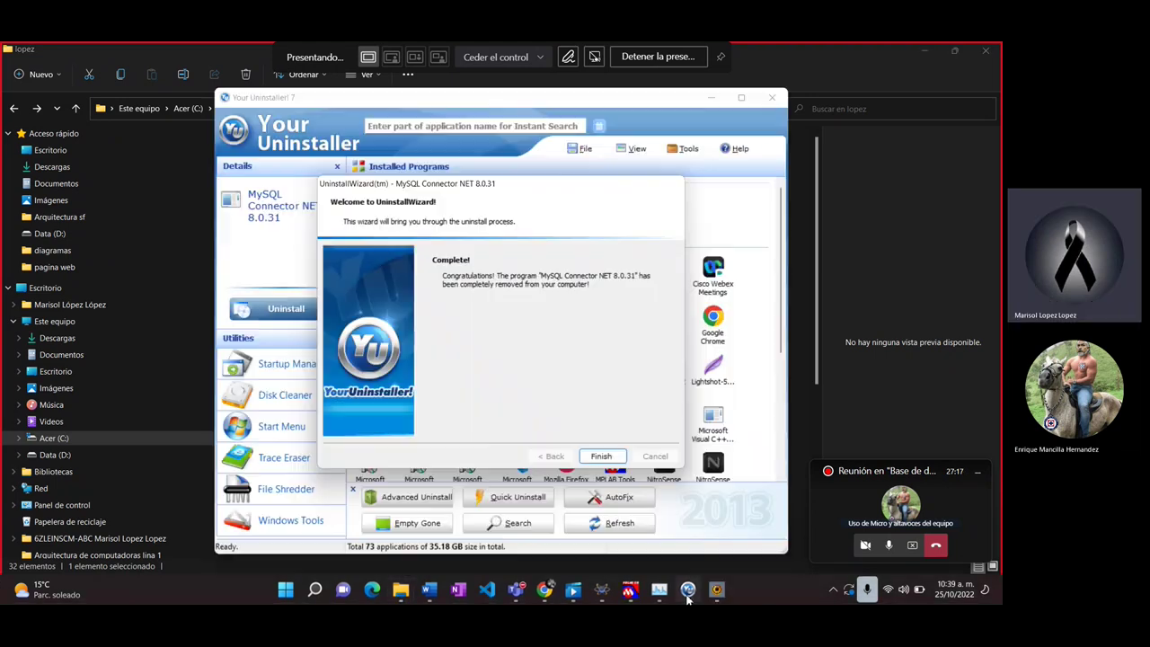
pyautogui.click(602, 456)
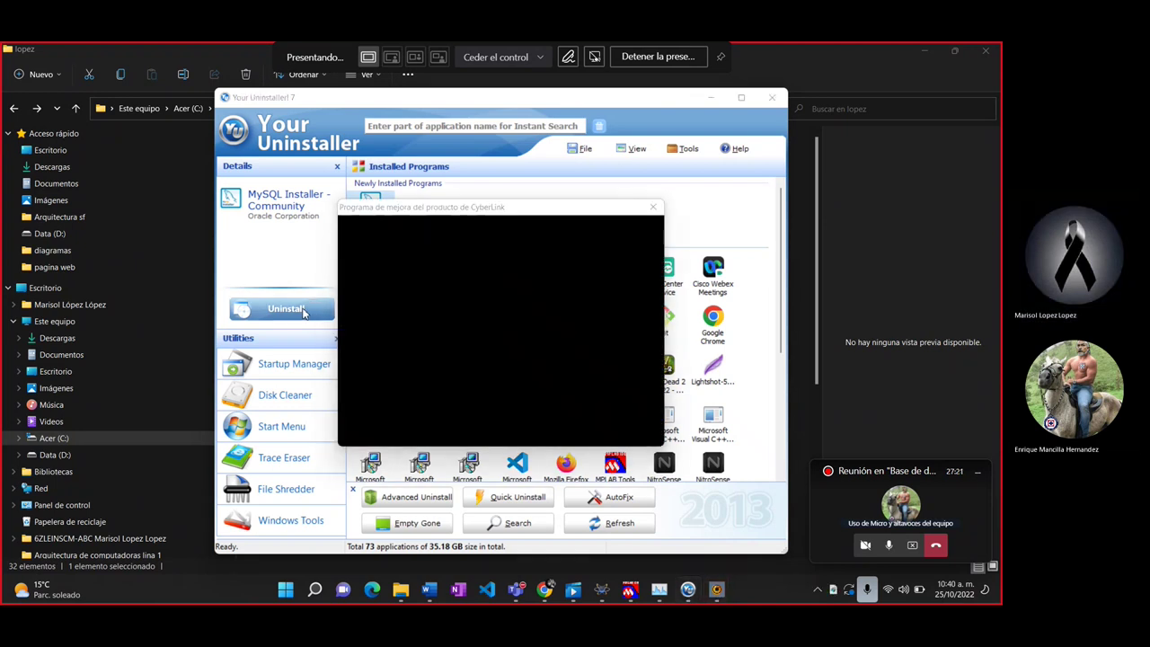
pyautogui.click(654, 208)
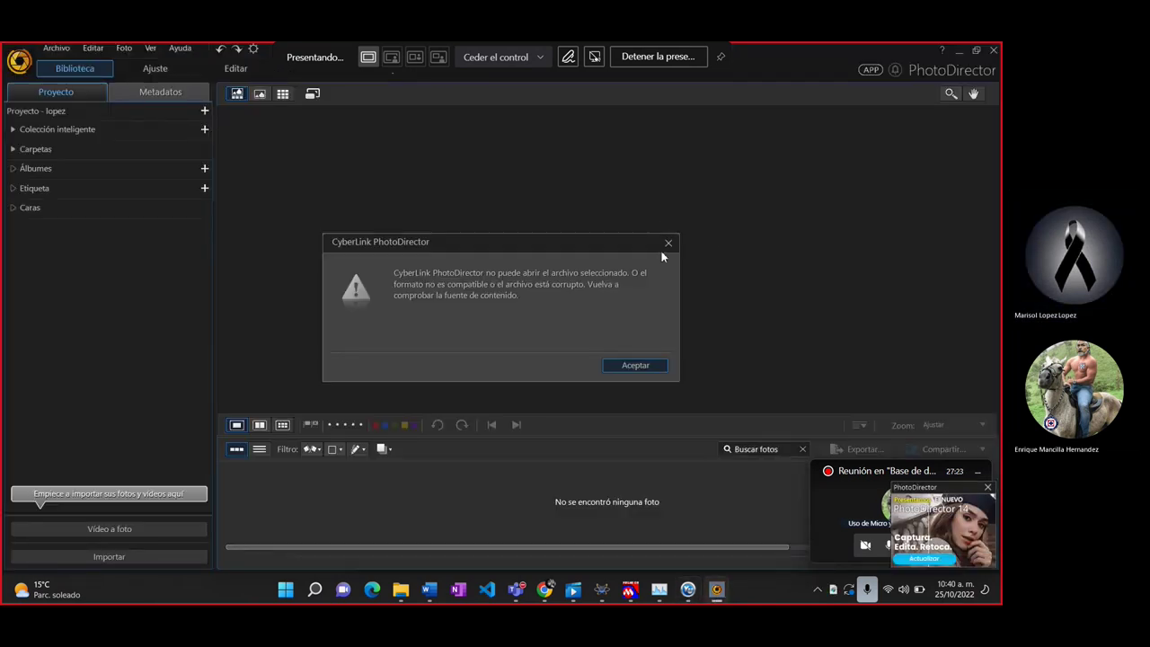
pyautogui.click(669, 243)
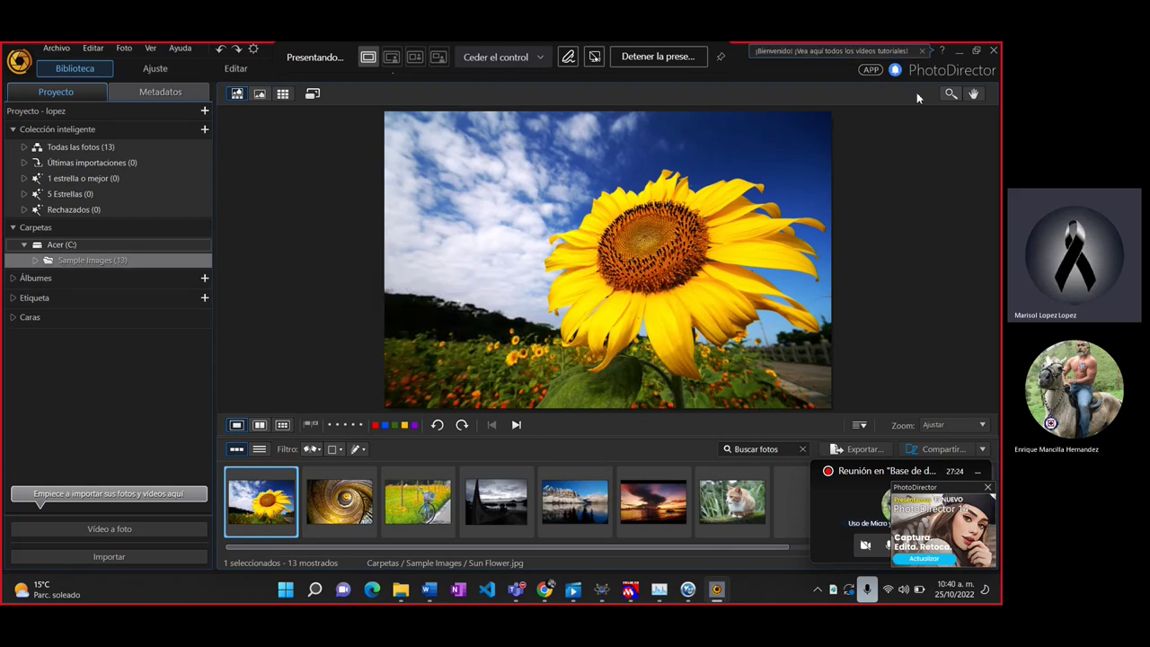
pyautogui.click(992, 56)
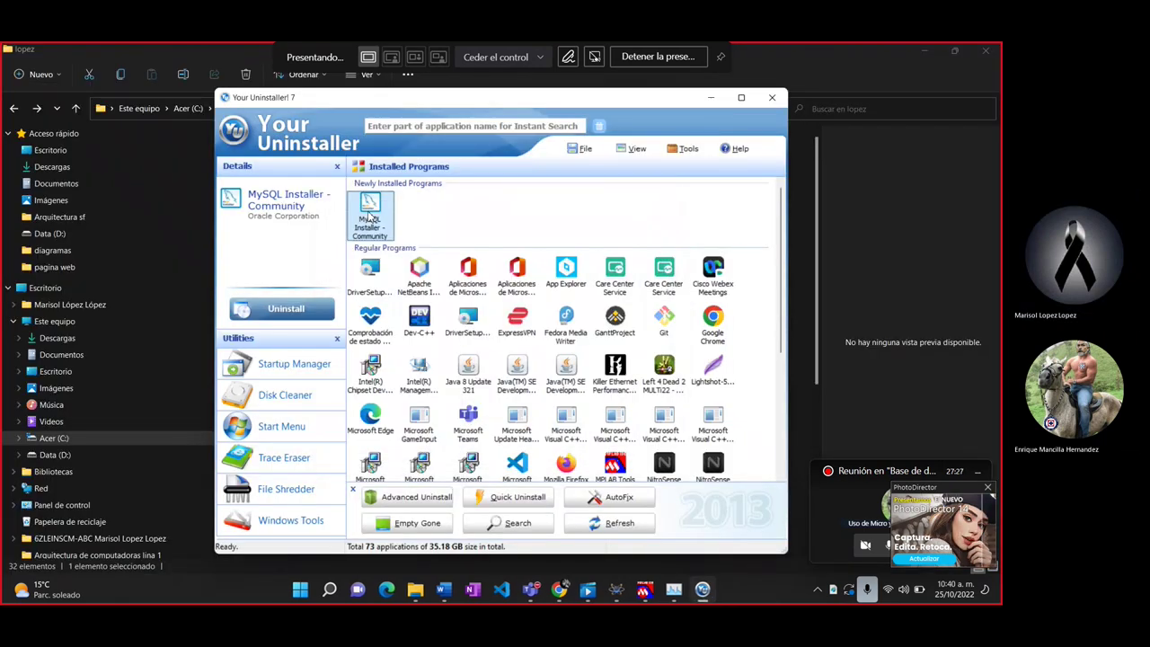
# Step: Begin uninstalling MySQL Installer - Community with the chosen uninstall mode
pyautogui.click(302, 314)
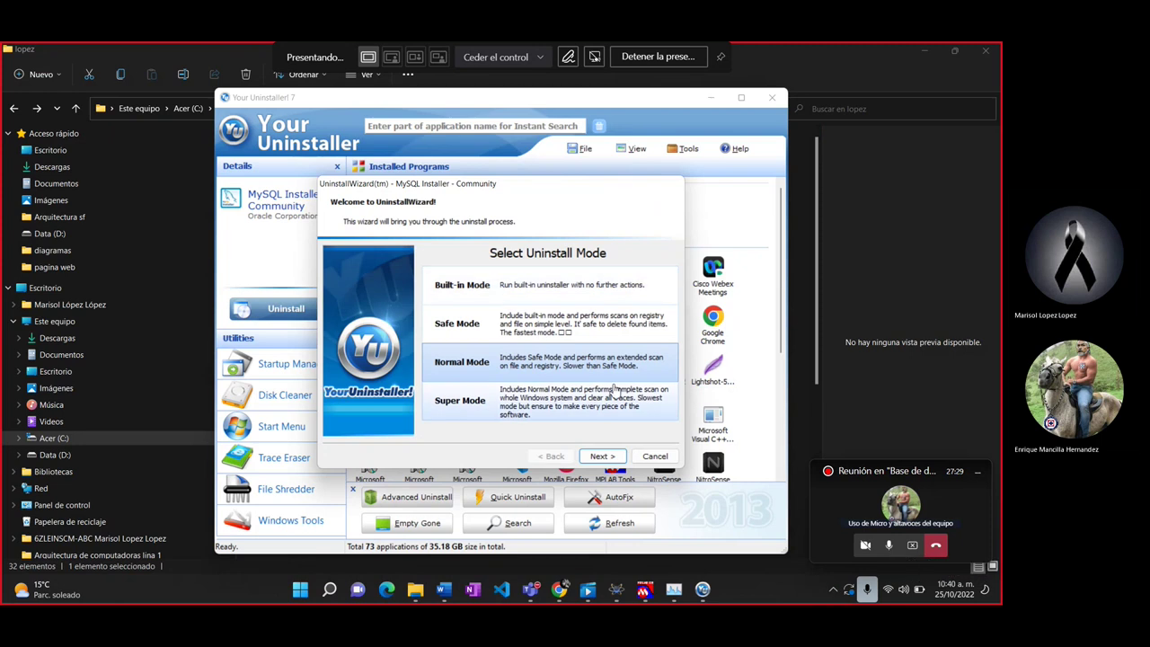
pyautogui.click(604, 456)
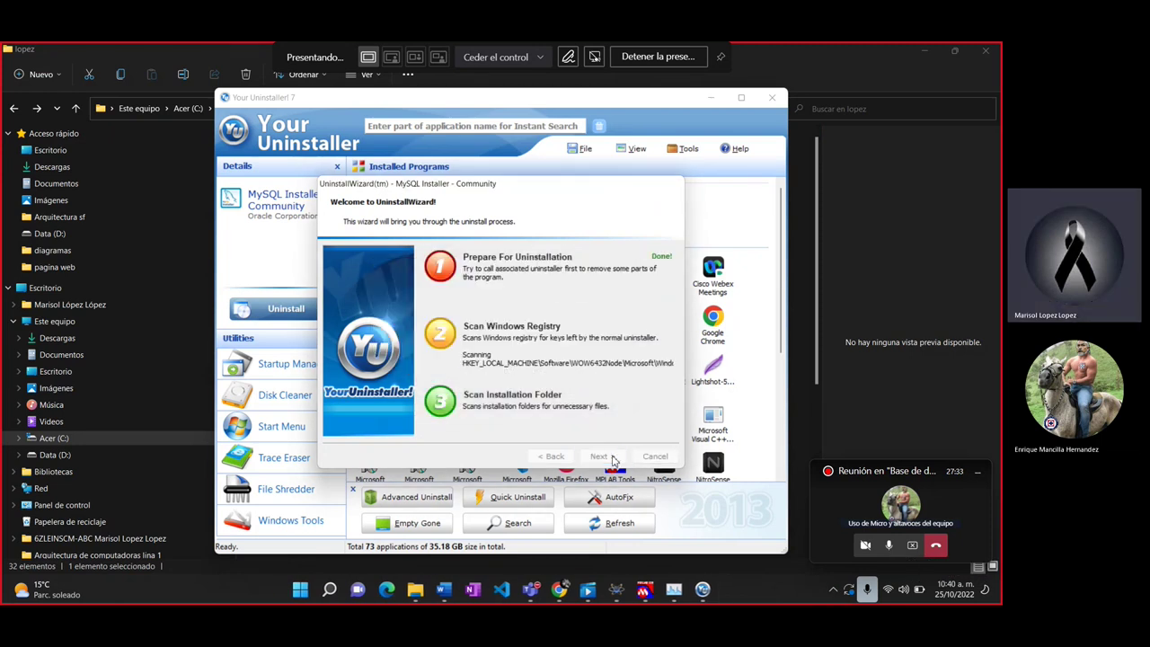
pyautogui.click(806, 244)
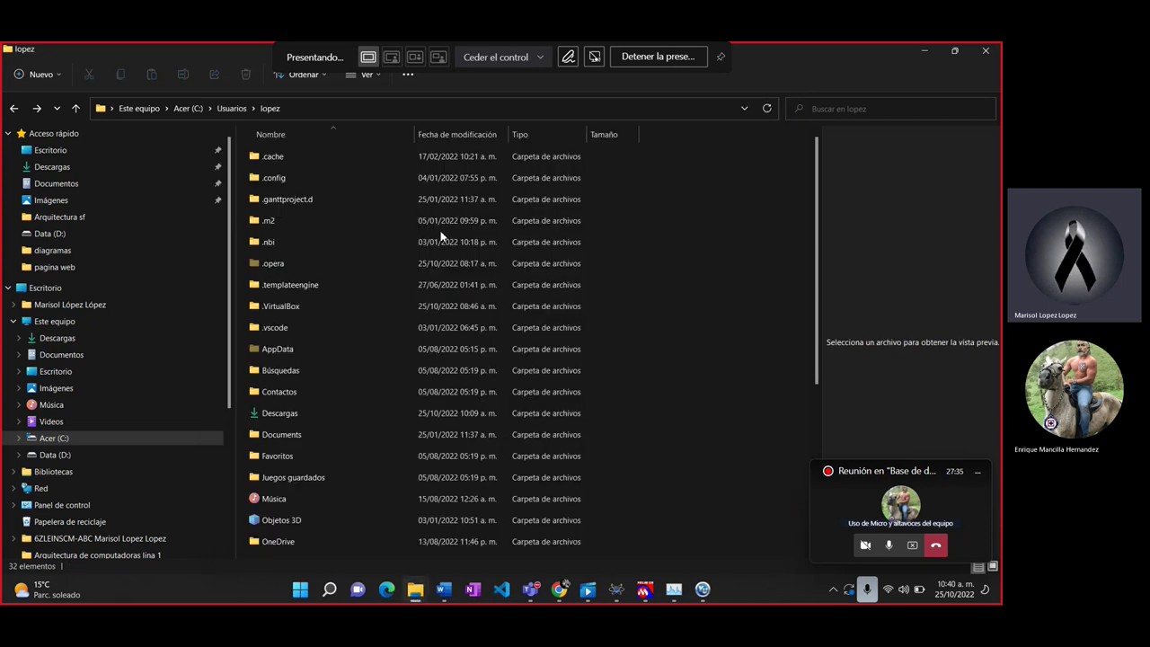
# Step: Inspect AppData\Roaming\MySQL and its mysqlsh folder
pyautogui.click(301, 348)
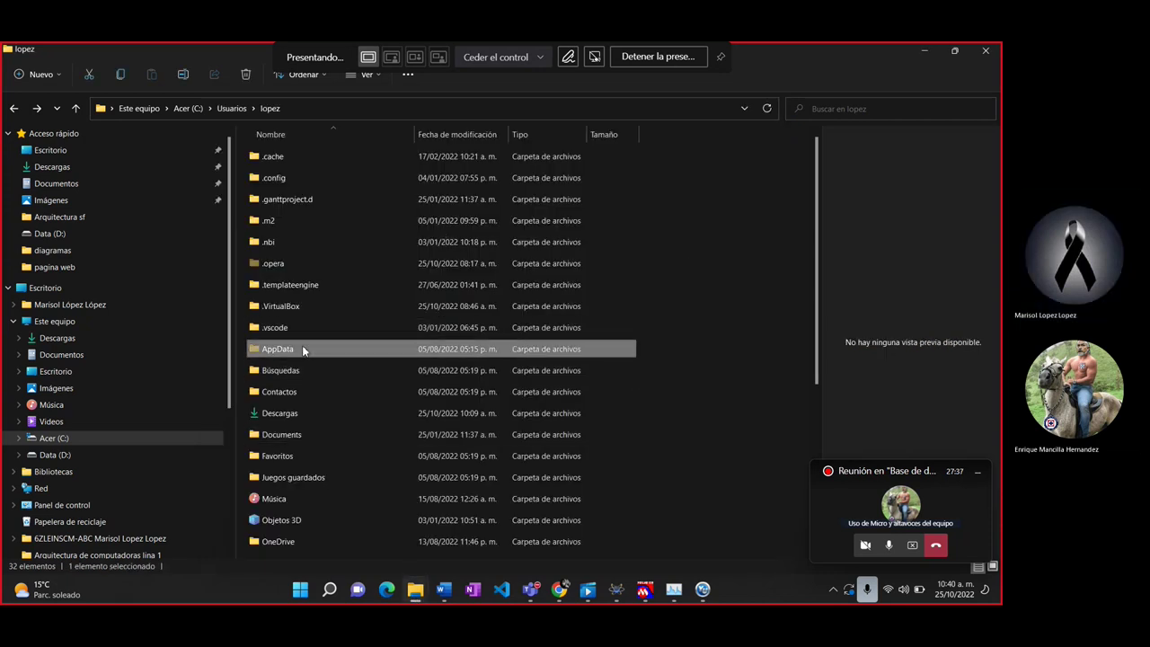
pyautogui.doubleClick(302, 348)
pyautogui.doubleClick(271, 197)
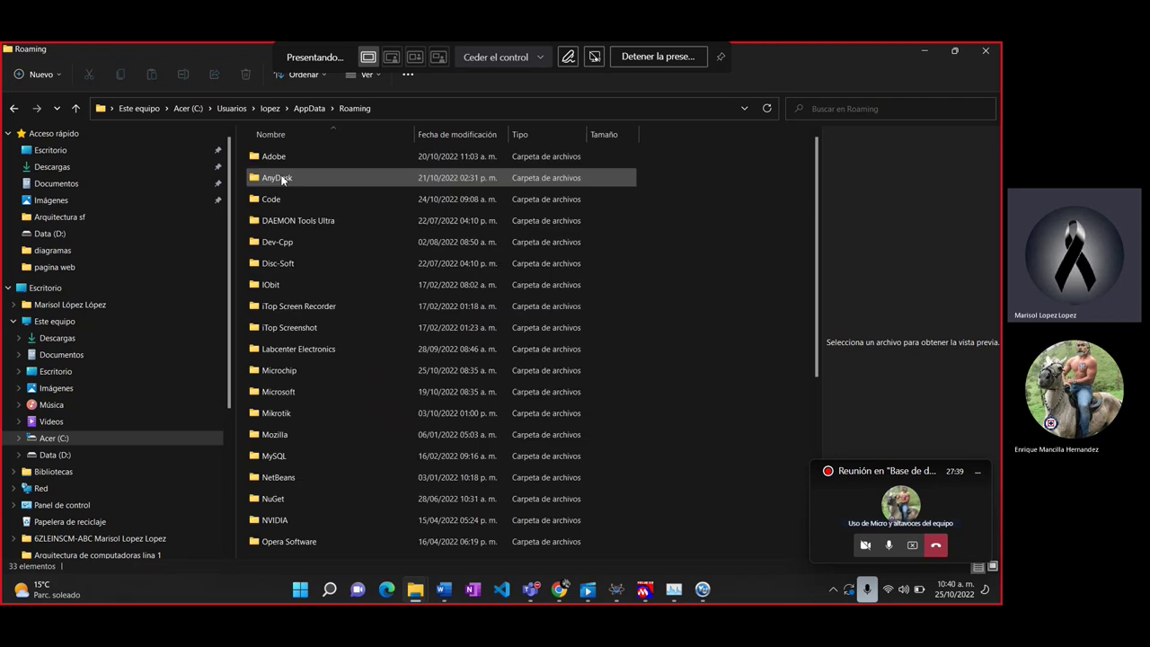
pyautogui.click(307, 329)
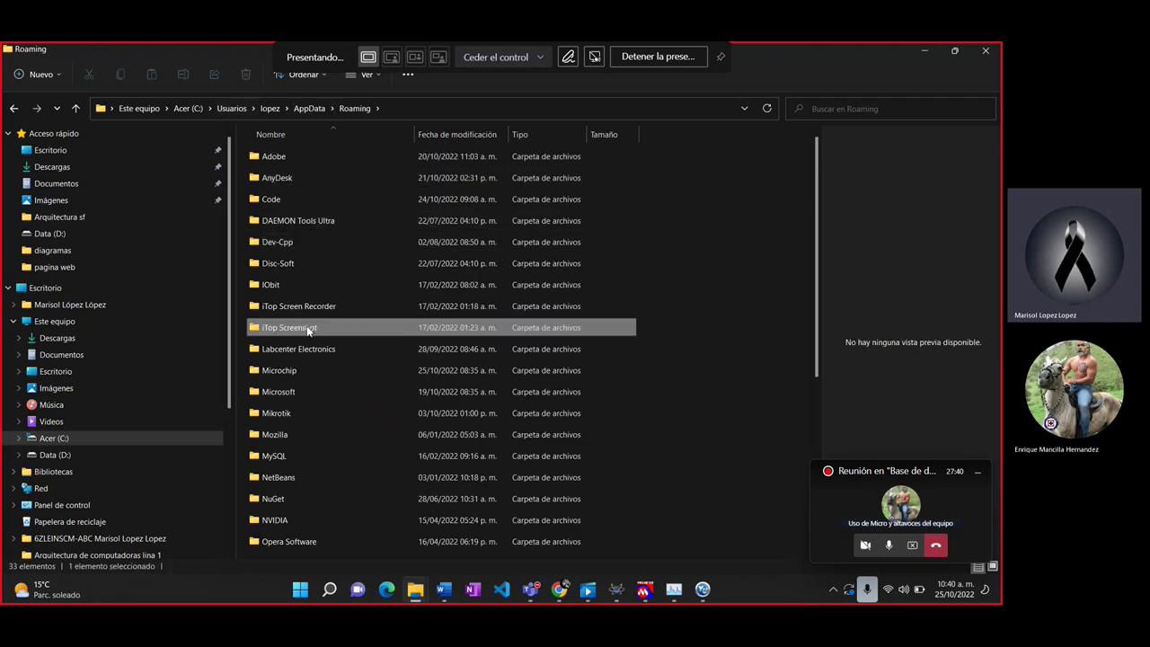
pyautogui.click(296, 457)
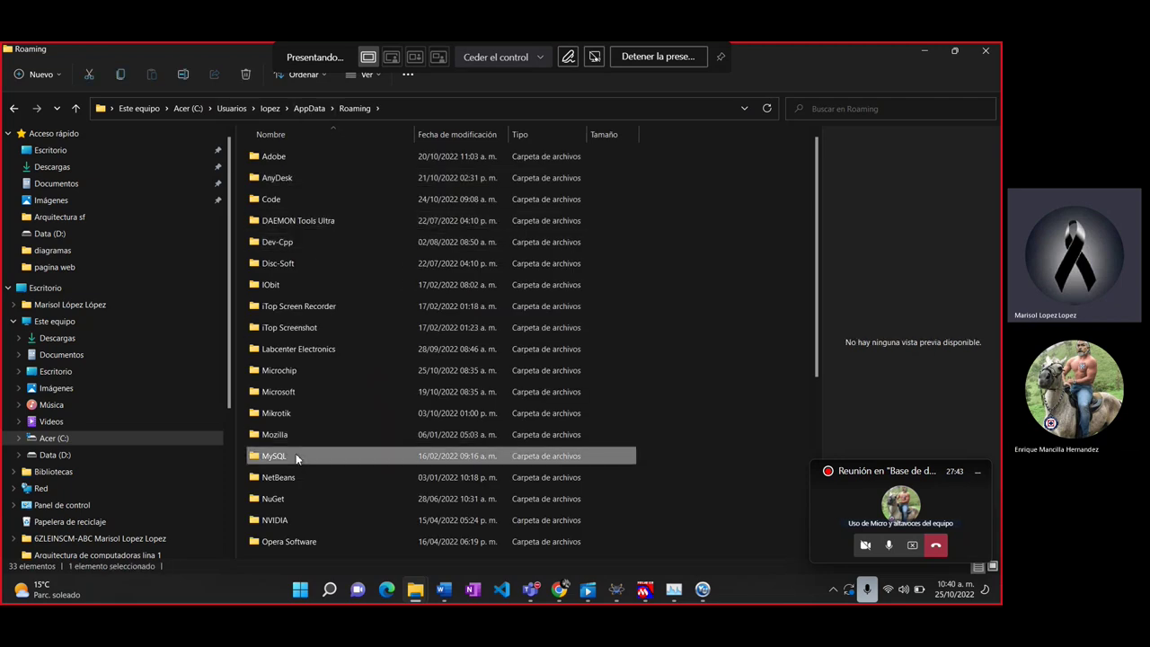
pyautogui.doubleClick(296, 456)
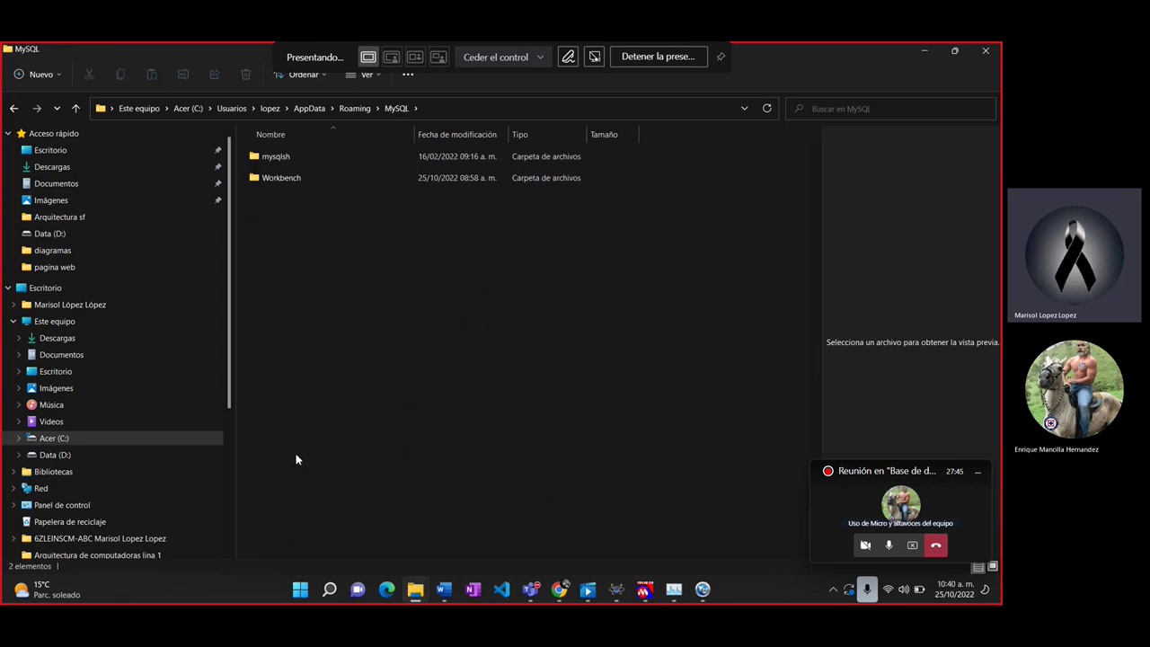
pyautogui.press('Down')
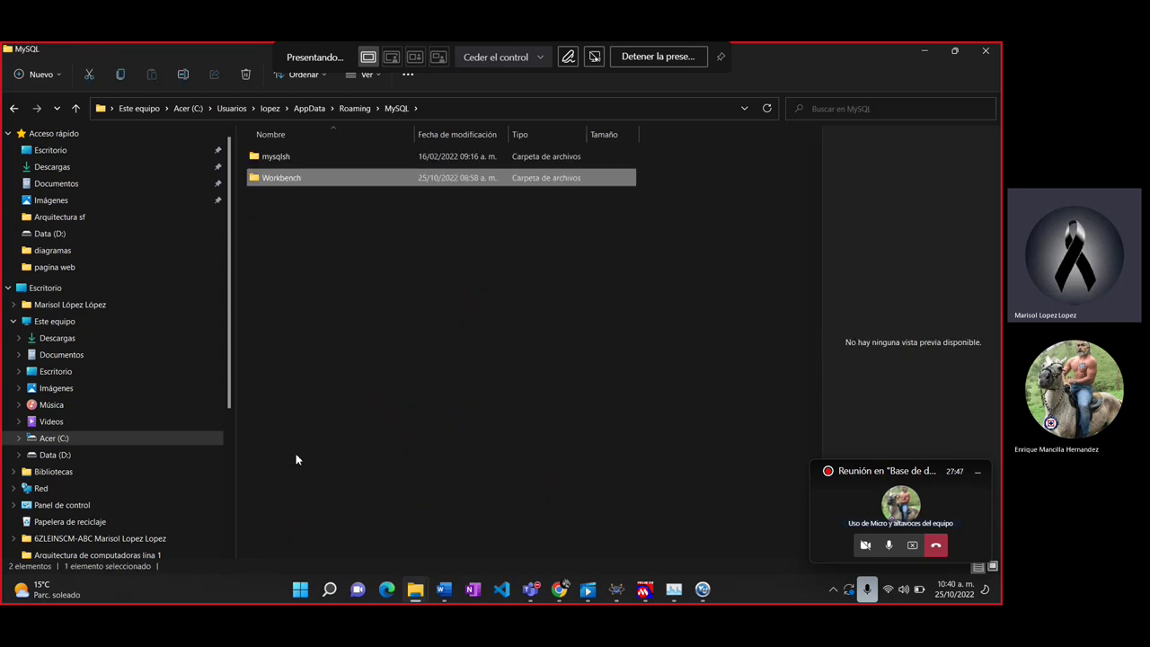
pyautogui.press('Up')
pyautogui.press('Return')
# Step: Go back to Roaming and delete the leftover MySQL folder
pyautogui.hotkey('alt', 'Up')
pyautogui.hotkey('alt', 'Up')
pyautogui.hotkey('alt', 'Up')
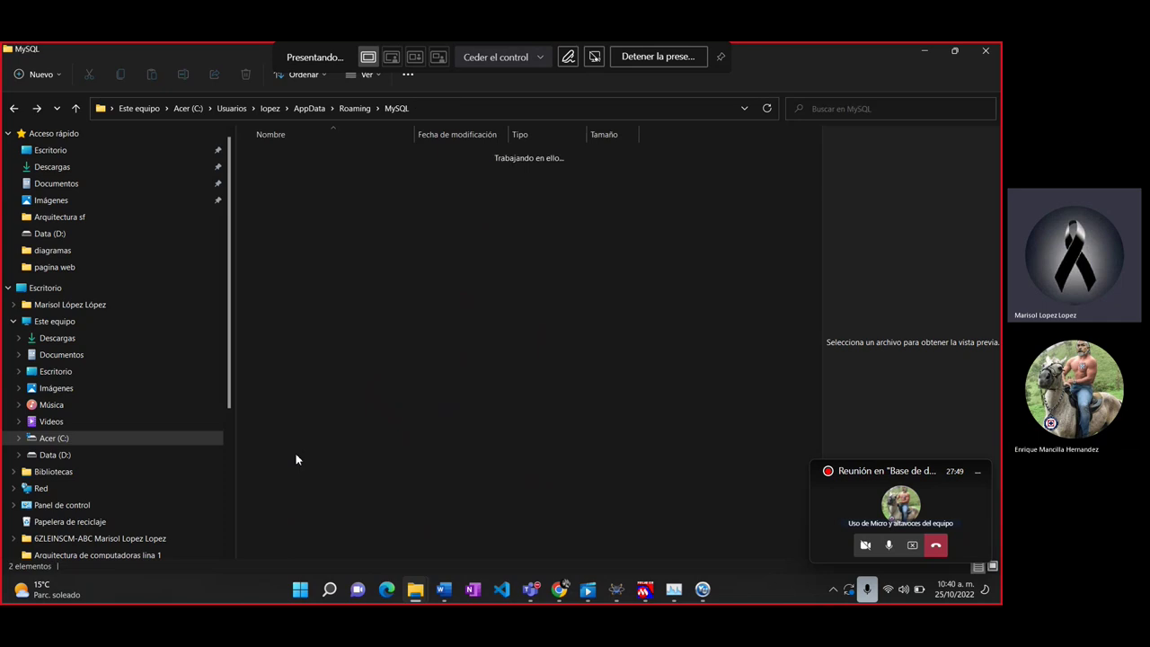
pyautogui.hotkey('alt', 'Up')
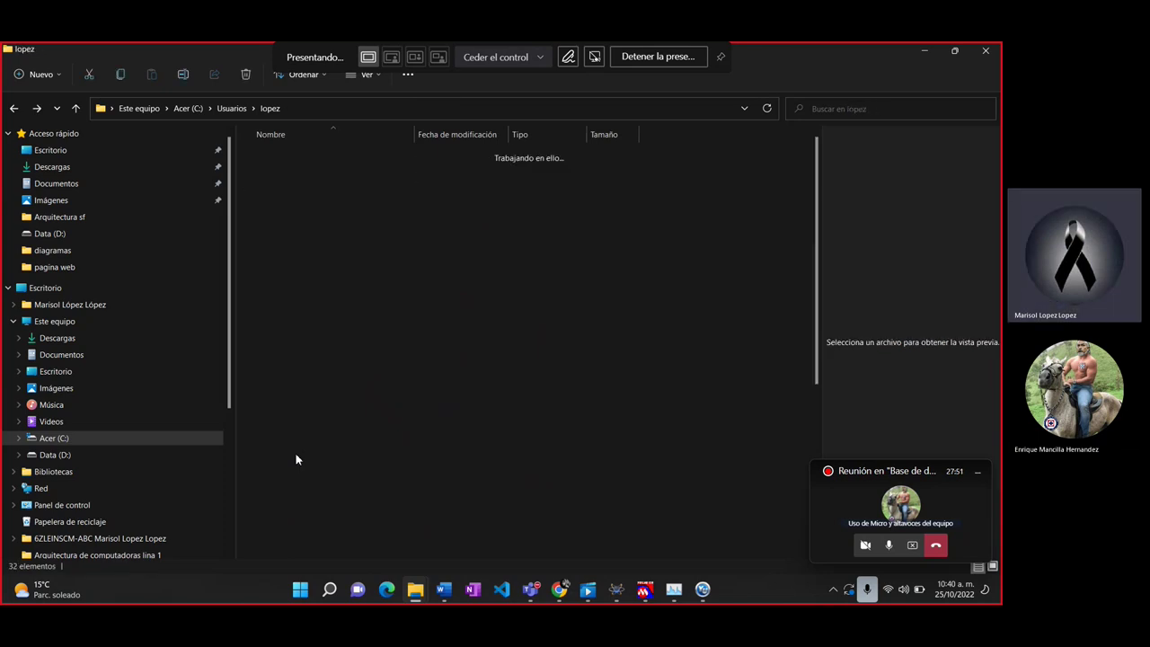
pyautogui.press('Return')
pyautogui.press('Down')
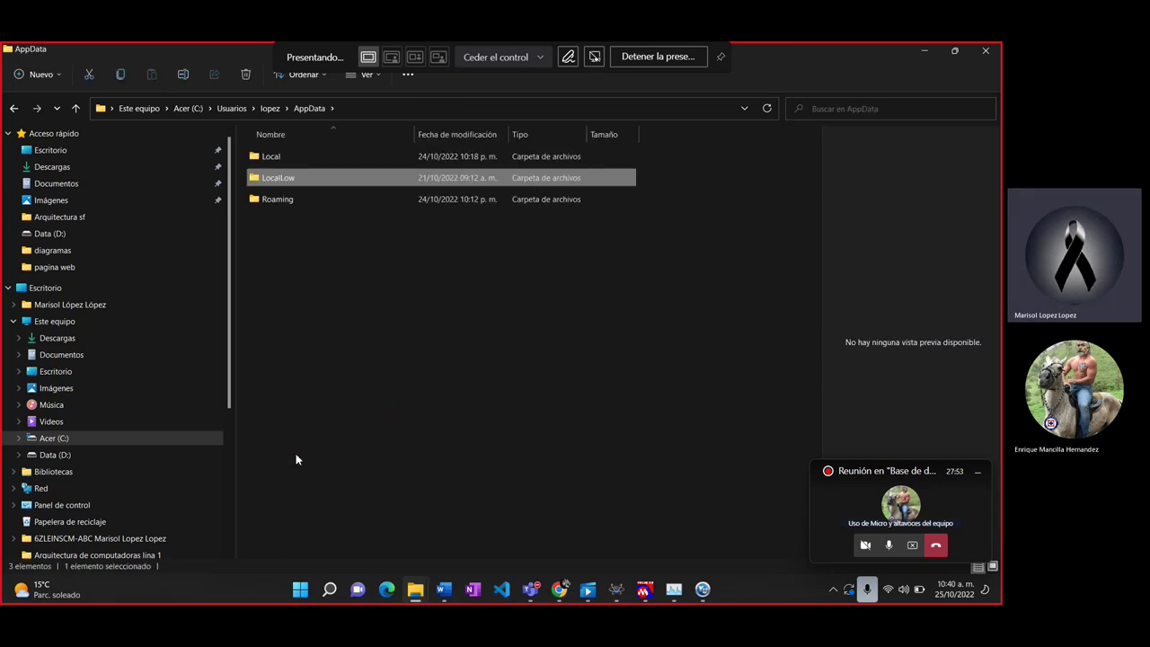
pyautogui.press('Down')
pyautogui.press('Return')
pyautogui.press('Down')
pyautogui.press('Down')
pyautogui.press('Down')
pyautogui.press('Down')
pyautogui.press('Down')
pyautogui.press('Down')
pyautogui.press('Down')
pyautogui.press('Down')
pyautogui.press('Down')
pyautogui.press('Down')
pyautogui.press('Down')
pyautogui.press('Down')
pyautogui.press('Down')
pyautogui.press('Down')
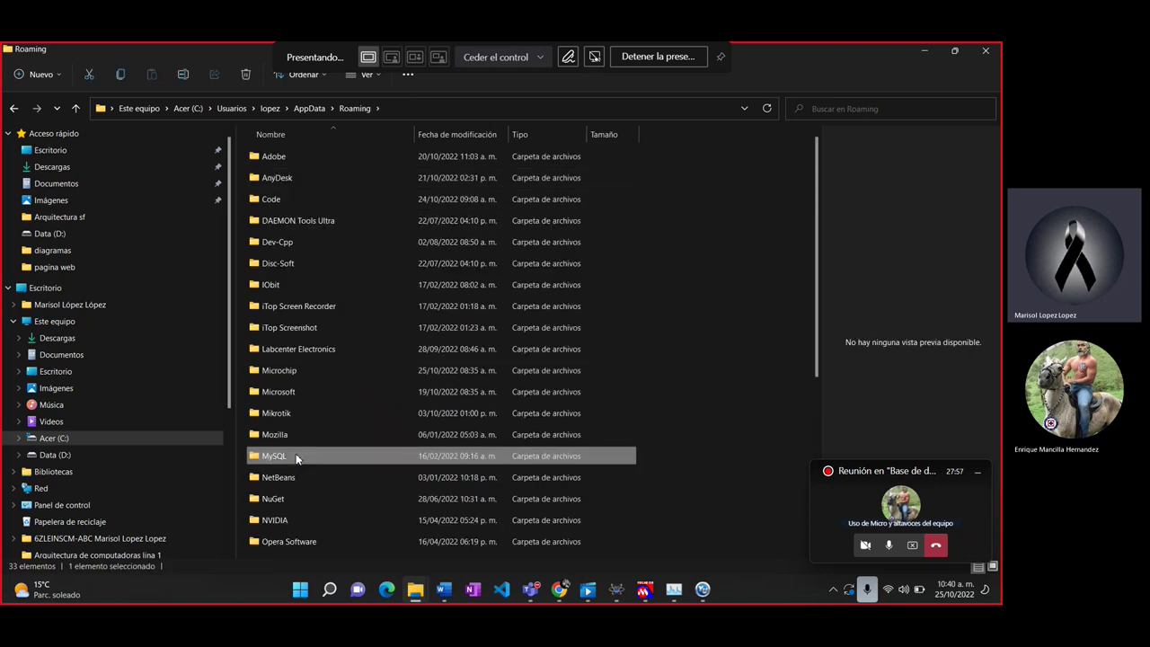
pyautogui.press('Delete')
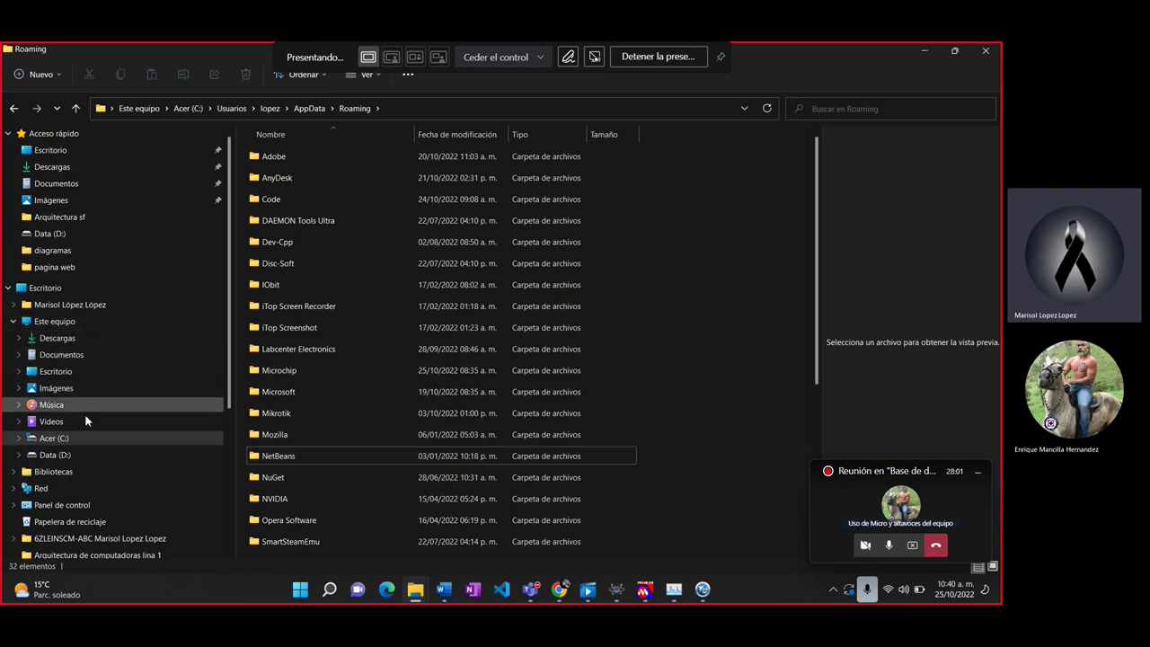
# Step: Check Archivos de programa (x86) for a remaining MySQL folder
pyautogui.click(194, 111)
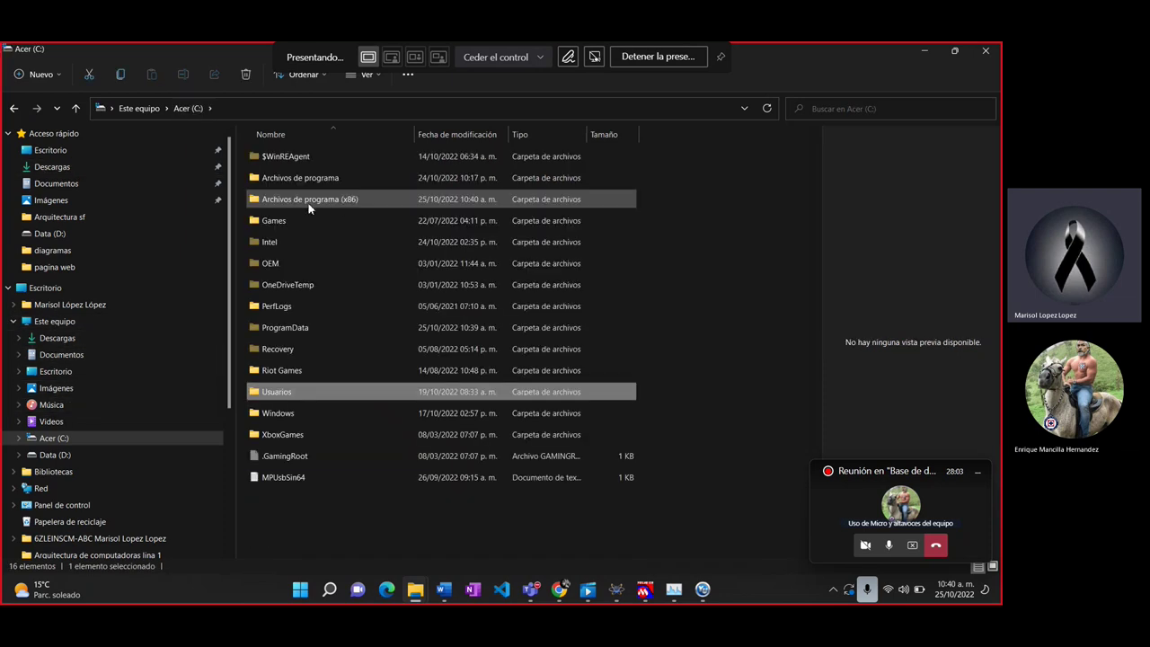
pyautogui.doubleClick(308, 205)
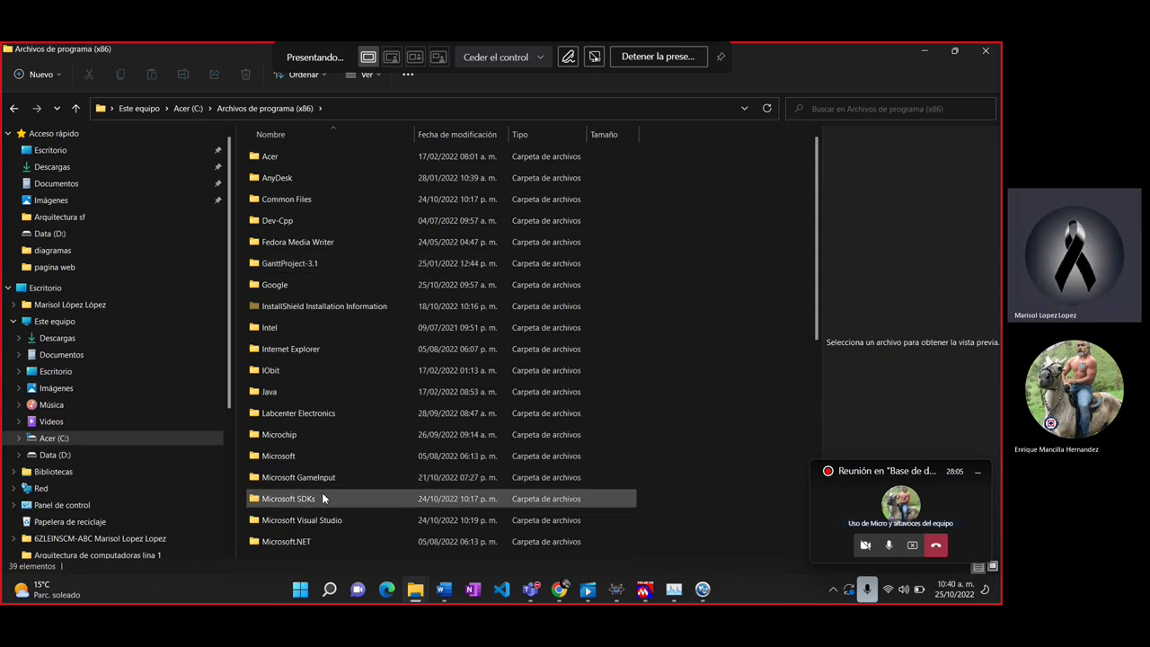
pyautogui.click(322, 495)
pyautogui.press('Down')
pyautogui.press('Down')
pyautogui.press('Down')
pyautogui.press('Down')
pyautogui.press('Down')
pyautogui.press('Down')
pyautogui.press('Down')
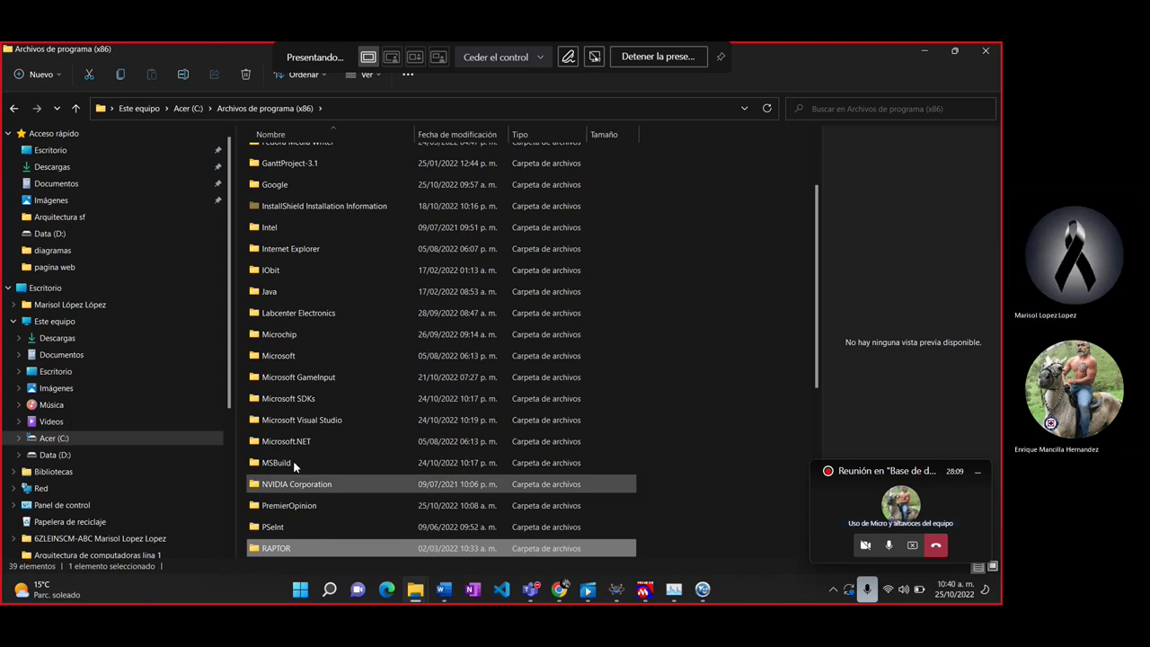
# Step: Delete the MySQL folder from Archivos de programa with admin permission, then continue the uninstall wizard
pyautogui.click(194, 110)
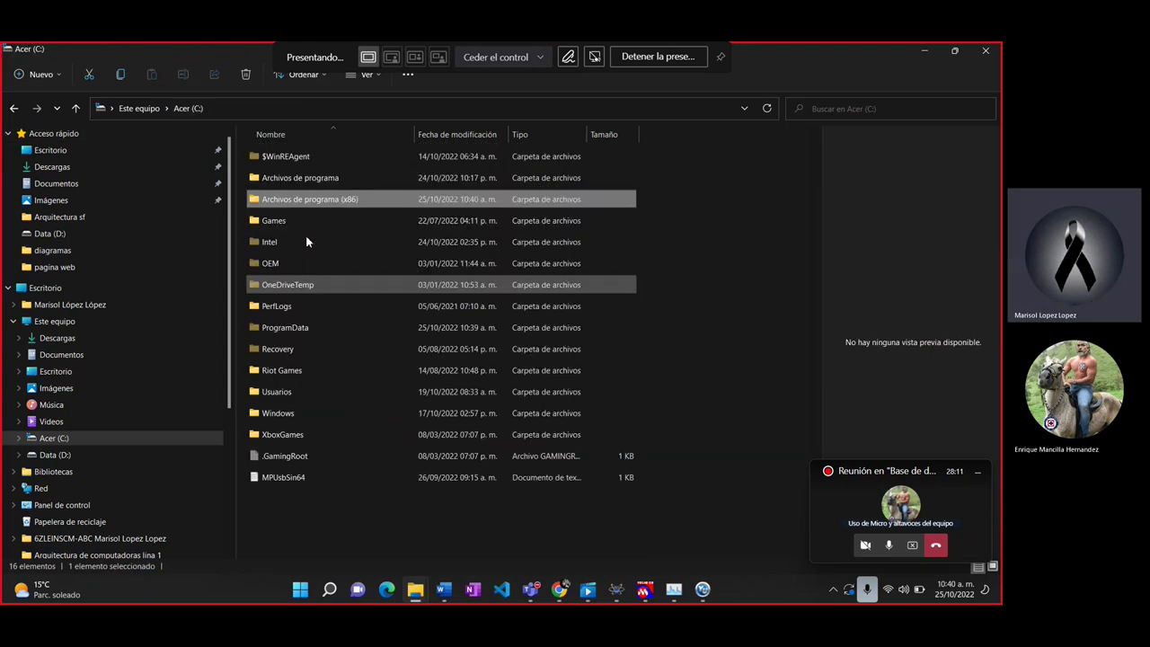
pyautogui.doubleClick(321, 178)
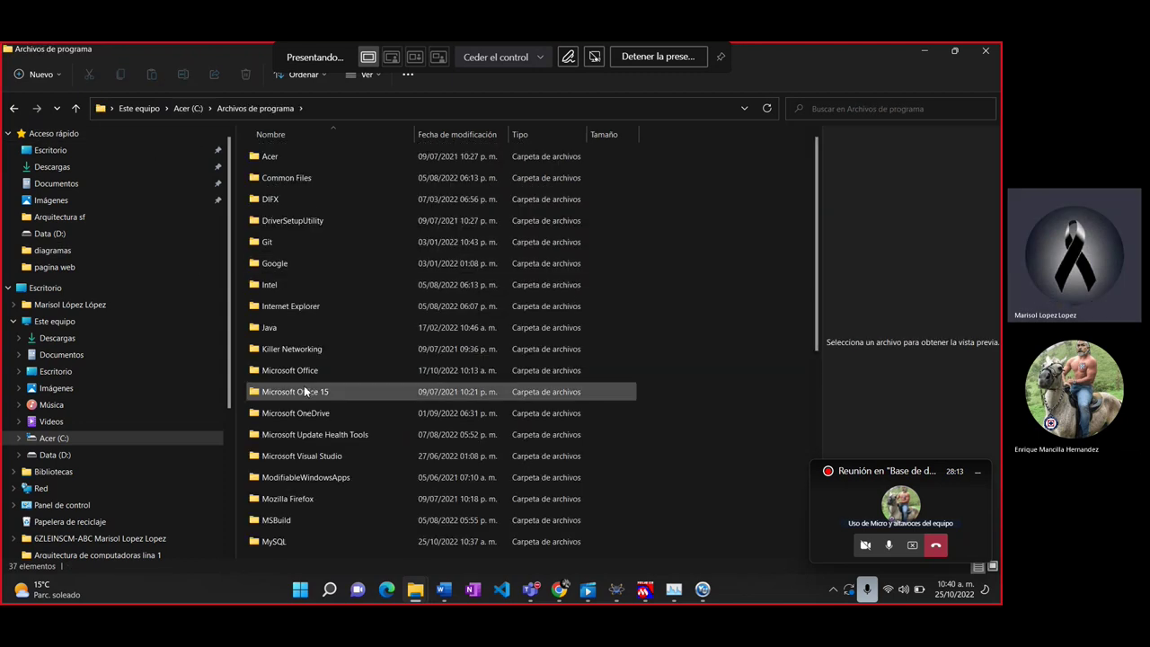
pyautogui.click(301, 477)
pyautogui.click(290, 542)
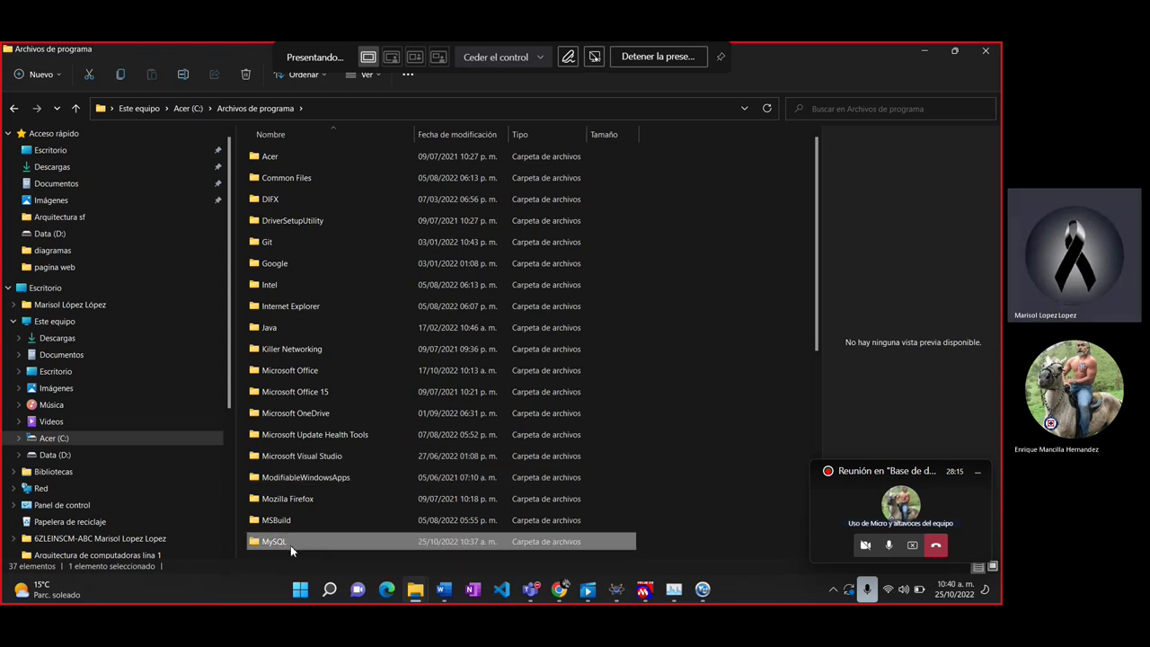
pyautogui.press('Delete')
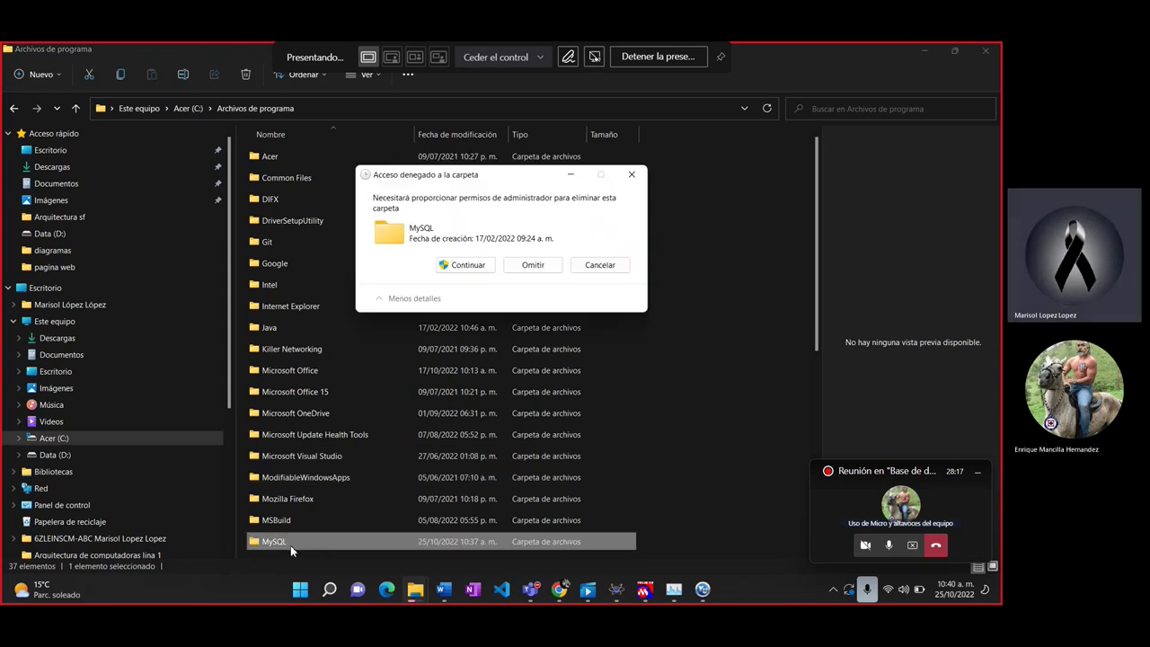
pyautogui.click(468, 266)
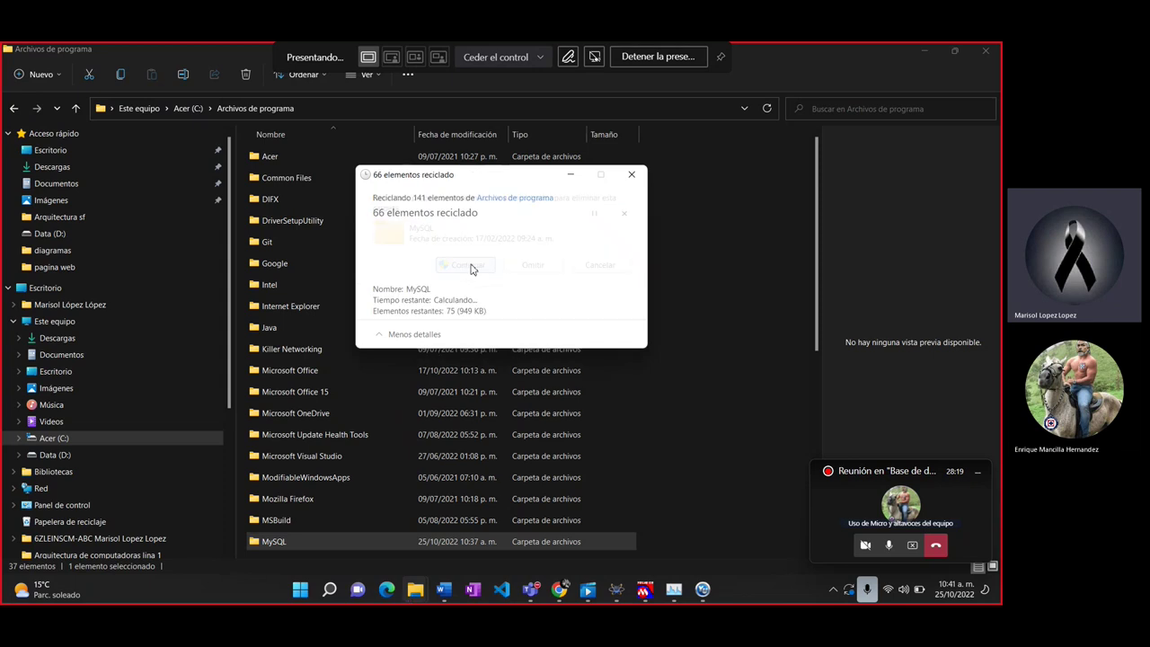
pyautogui.click(704, 590)
pyautogui.click(616, 456)
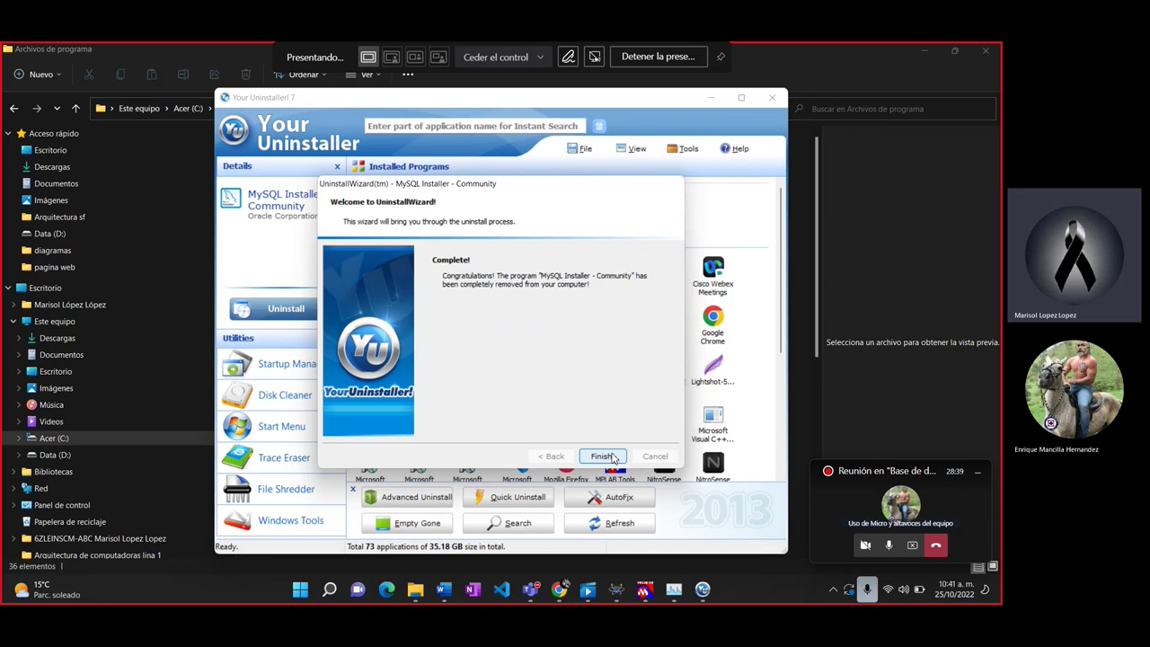
# Step: Finish the MySQL Installer uninstall, then close Your Uninstaller! and the Archivos de programa window
pyautogui.click(600, 457)
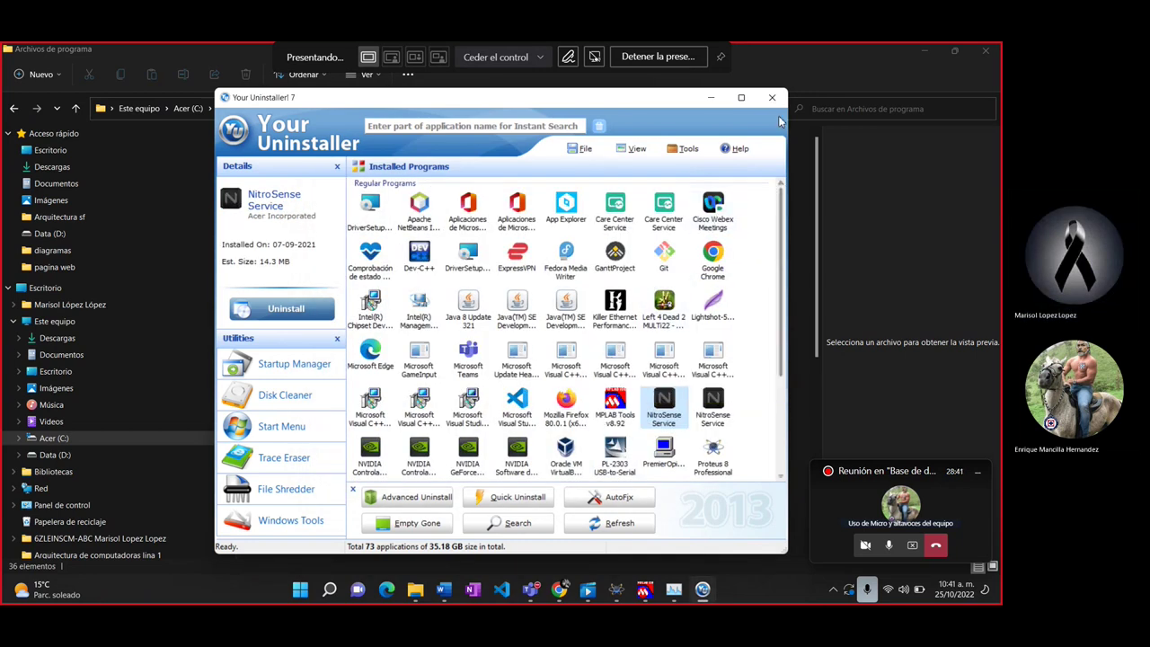
pyautogui.click(772, 97)
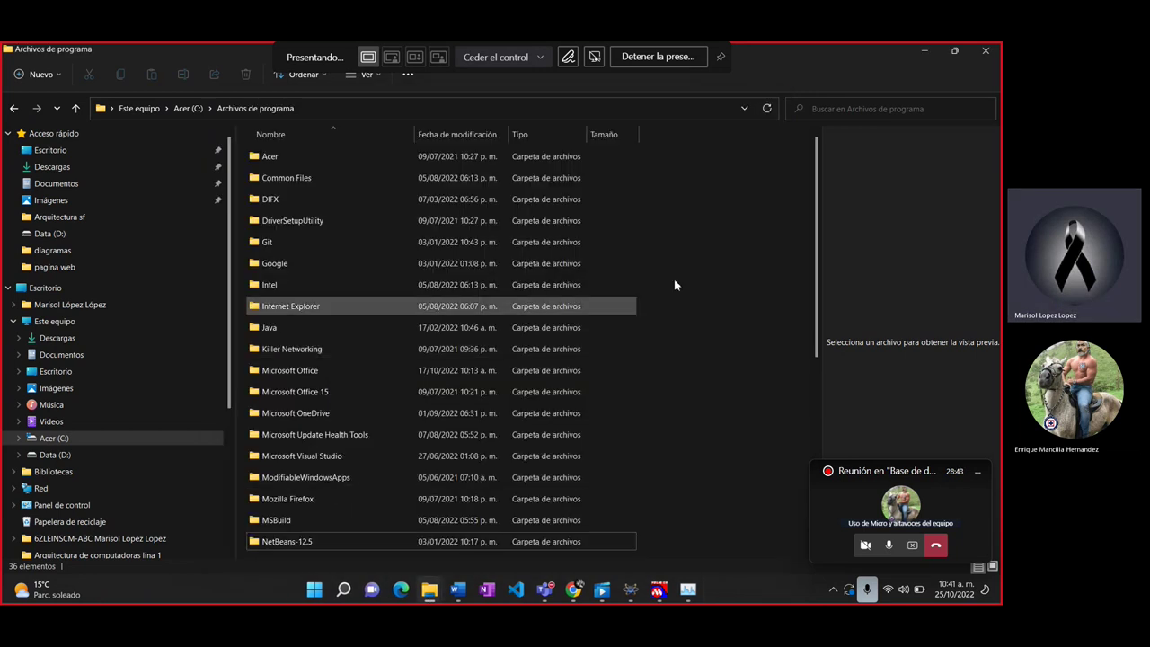
pyautogui.click(985, 50)
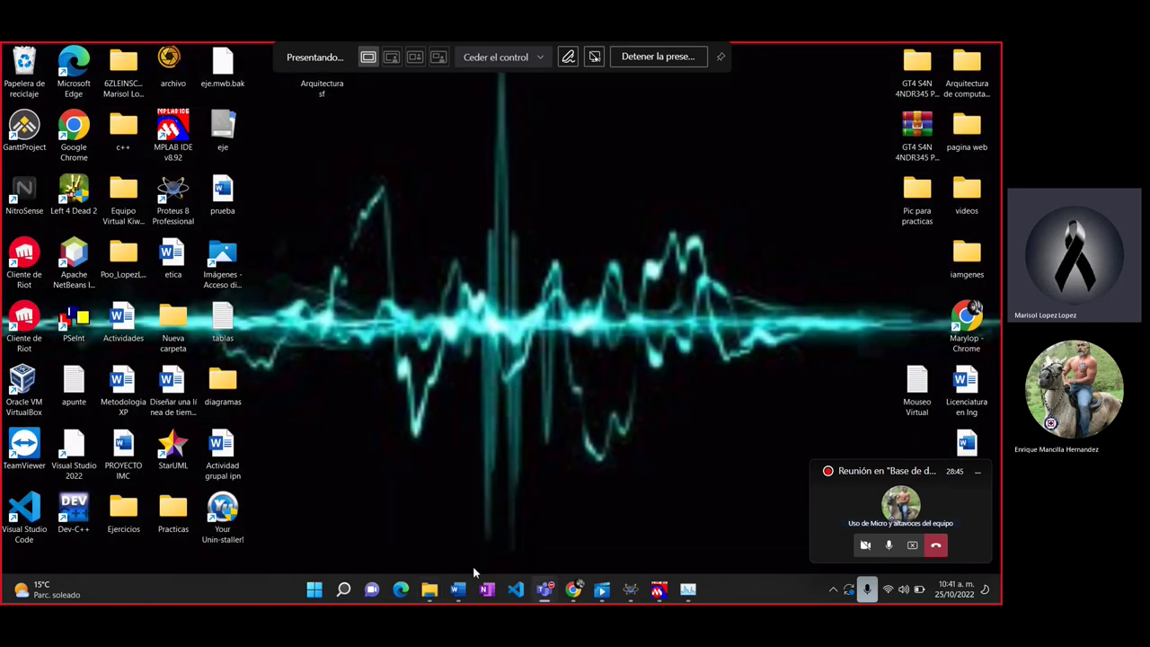
# Step: Relaunch MySQL Installer from the Descargas folder and keep the Developer Default setup type
pyautogui.moveTo(439, 591)
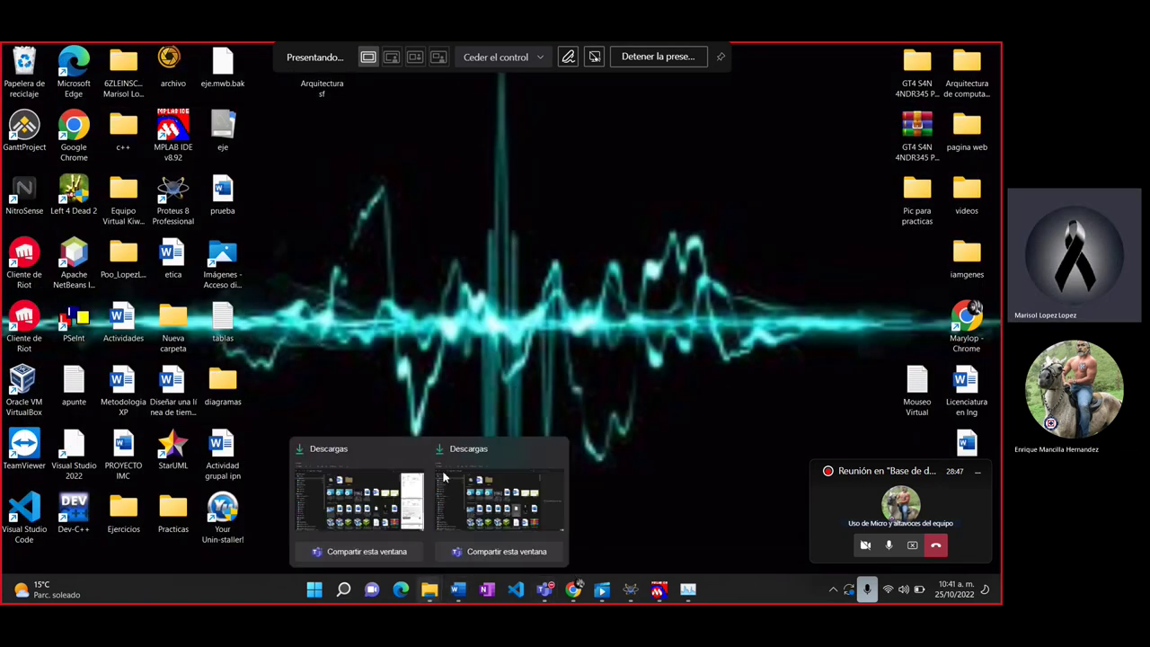
pyautogui.click(443, 477)
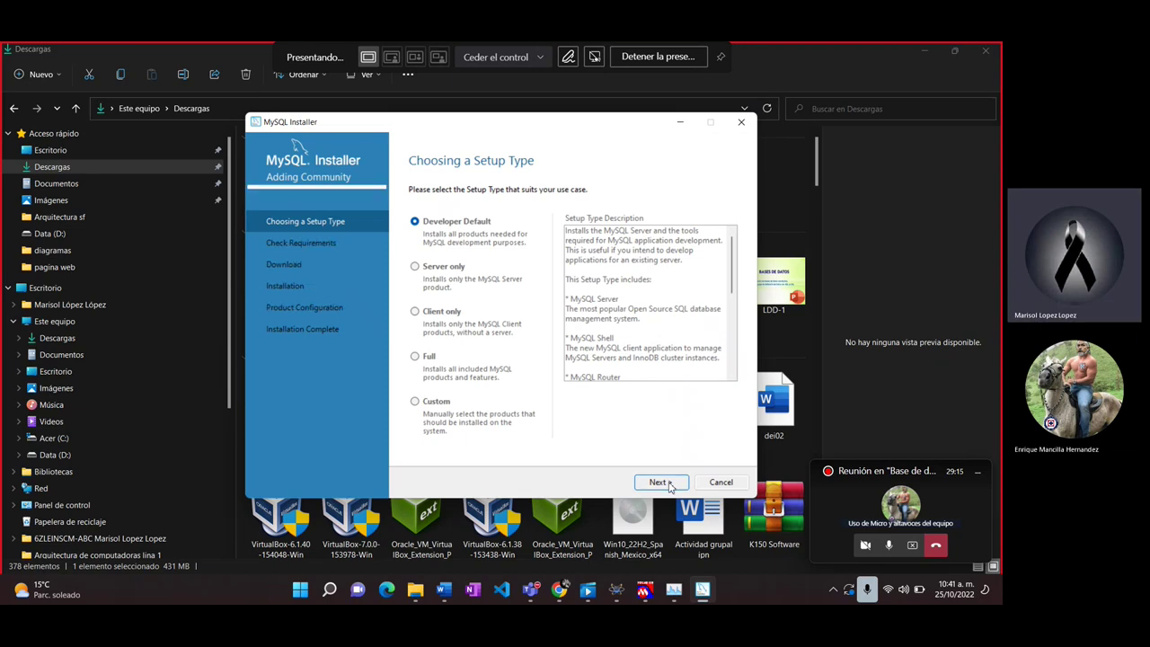
pyautogui.click(665, 483)
# Step: Continue past the unmet product requirements and start installing the ten MySQL 8.0.31 products
pyautogui.click(658, 483)
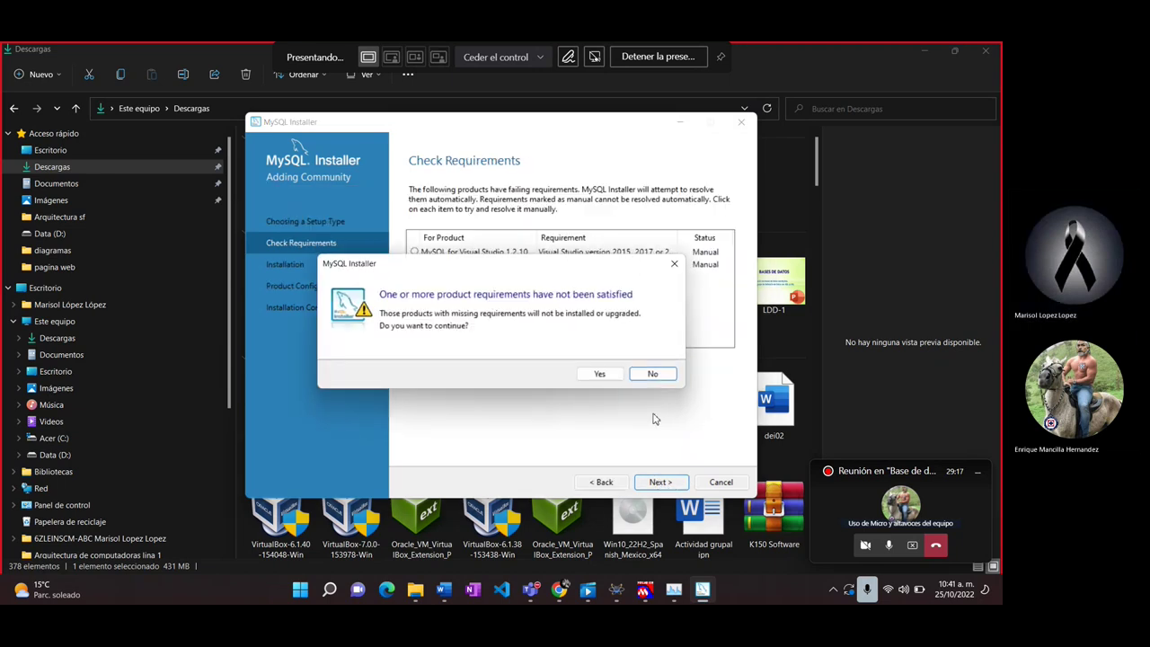
pyautogui.click(600, 374)
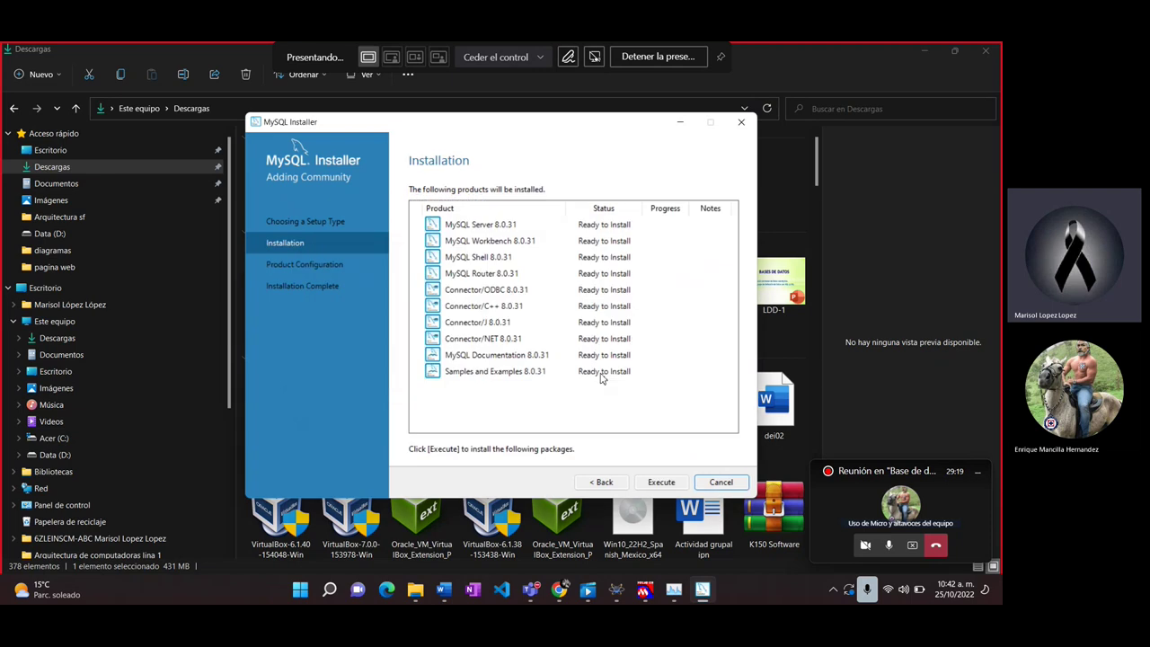
pyautogui.click(648, 481)
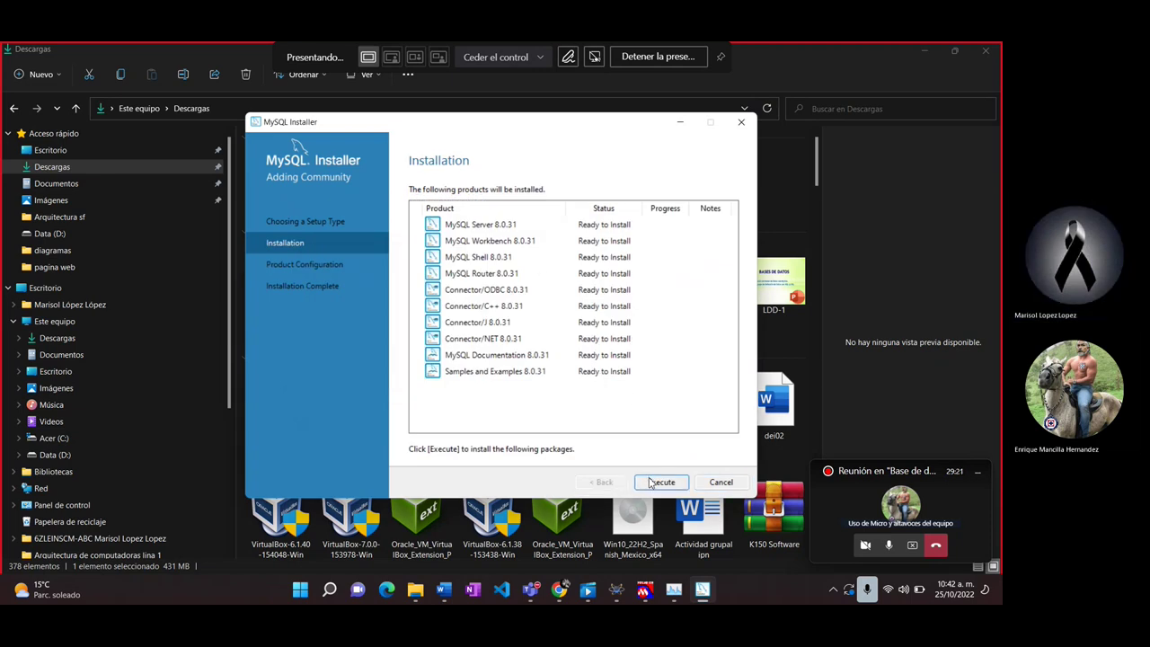
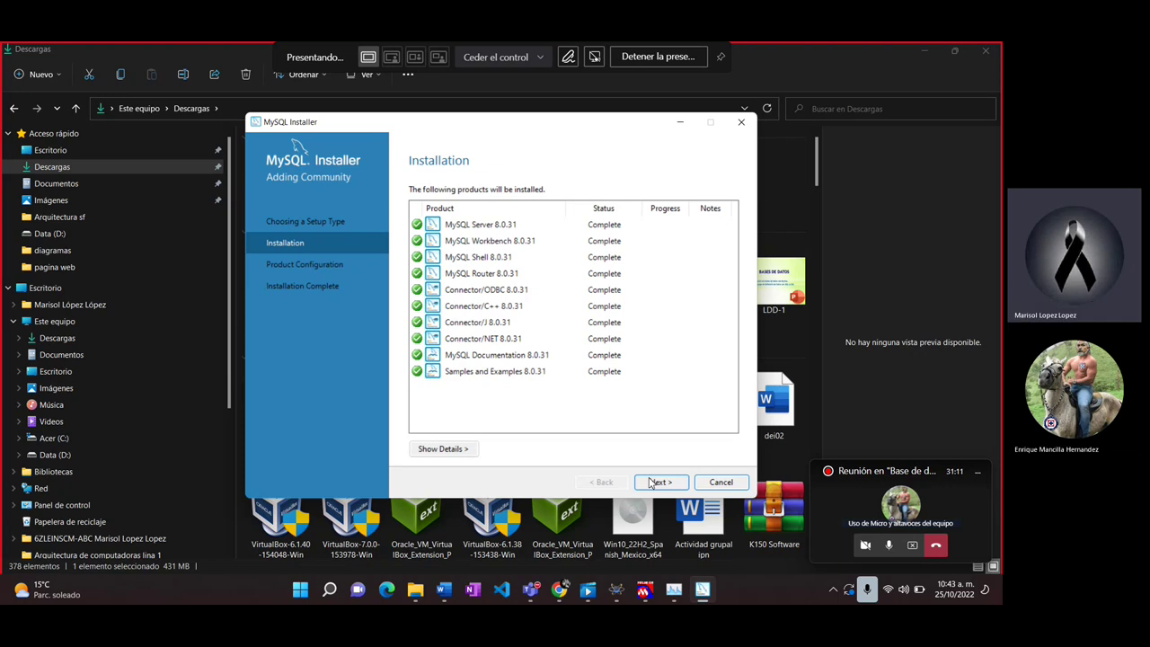
# Step: Move past the installation summary, accepting the default type, networking and authentication settings
pyautogui.click(654, 482)
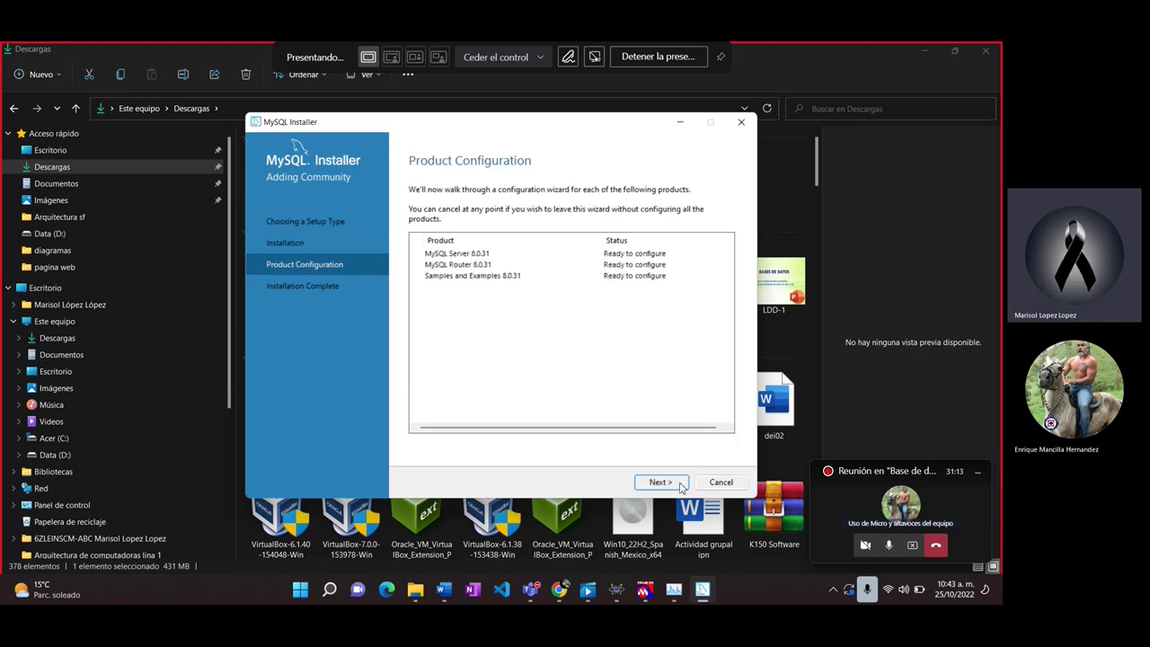
pyautogui.click(680, 486)
pyautogui.click(680, 487)
pyautogui.click(680, 487)
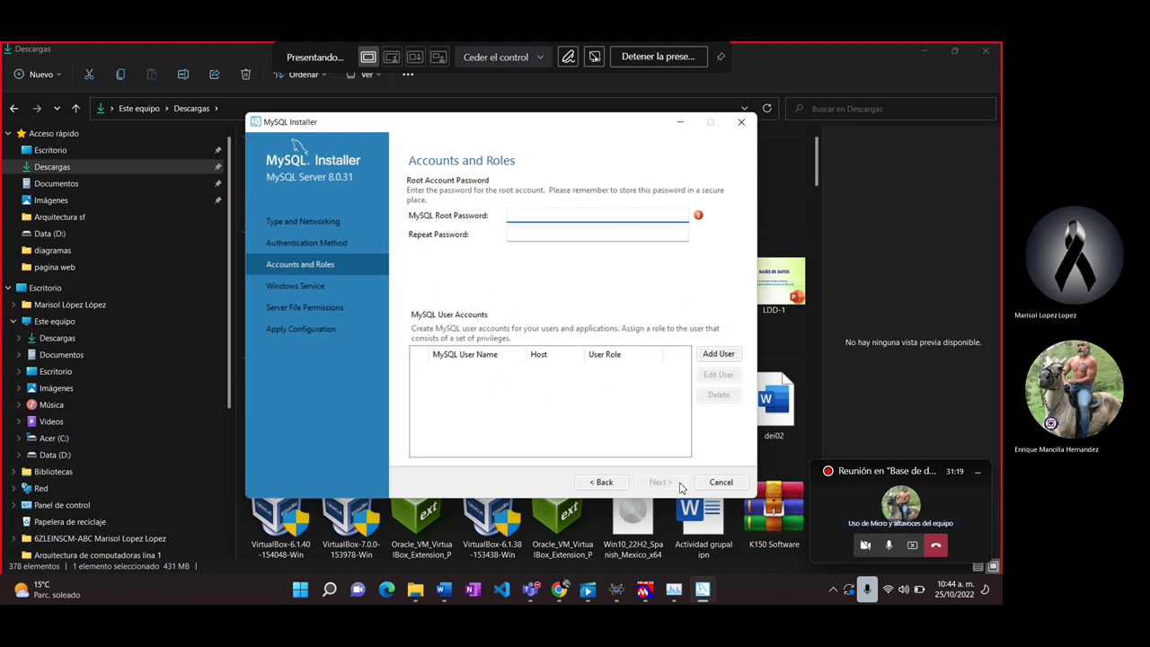
# Step: Enter the root account password and repeat it in the confirmation field
pyautogui.press('BackSpace')
pyautogui.press('BackSpace')
pyautogui.press('BackSpace')
pyautogui.press('BackSpace')
pyautogui.press('BackSpace')
pyautogui.press('BackSpace')
pyautogui.press('BackSpace')
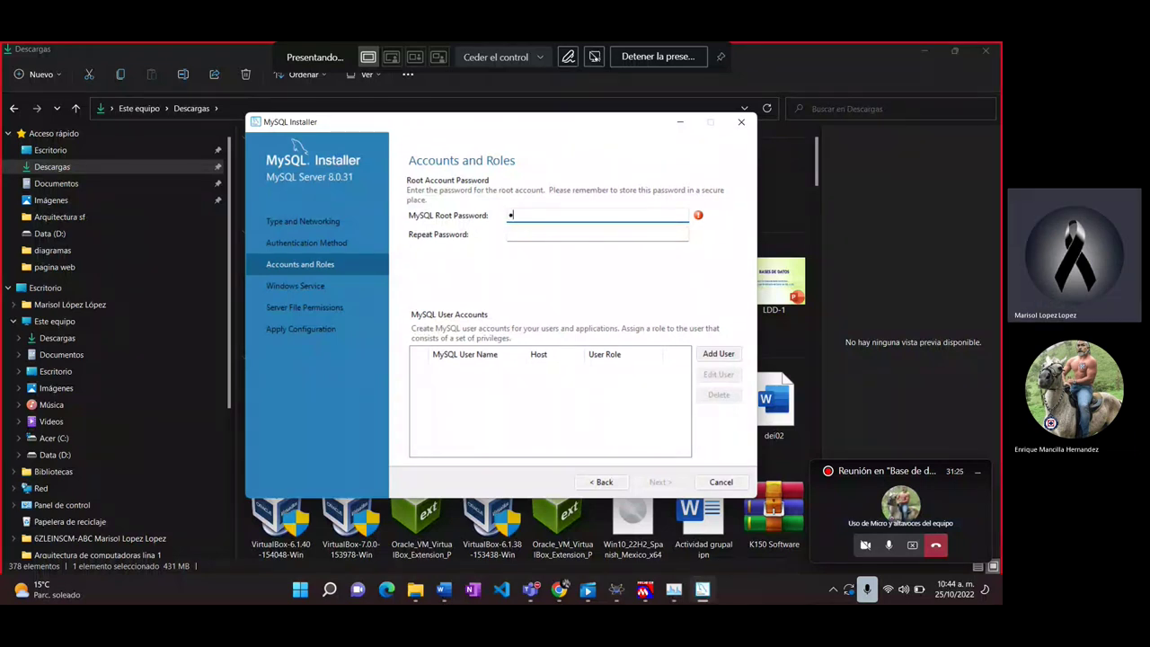
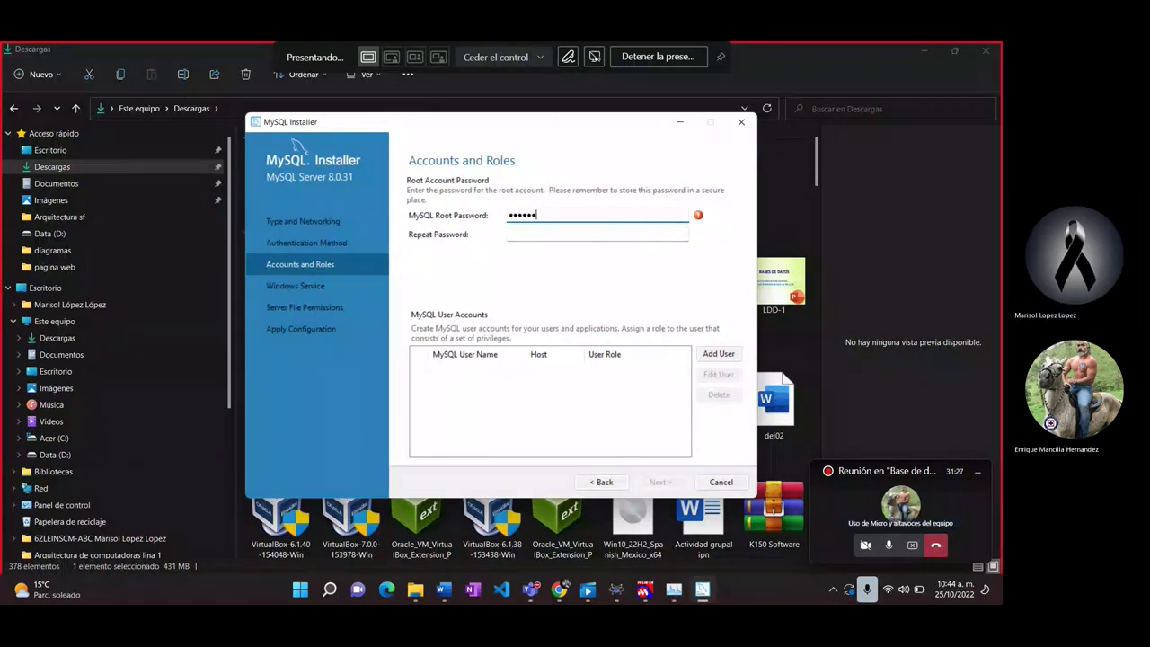
pyautogui.press('Tab')
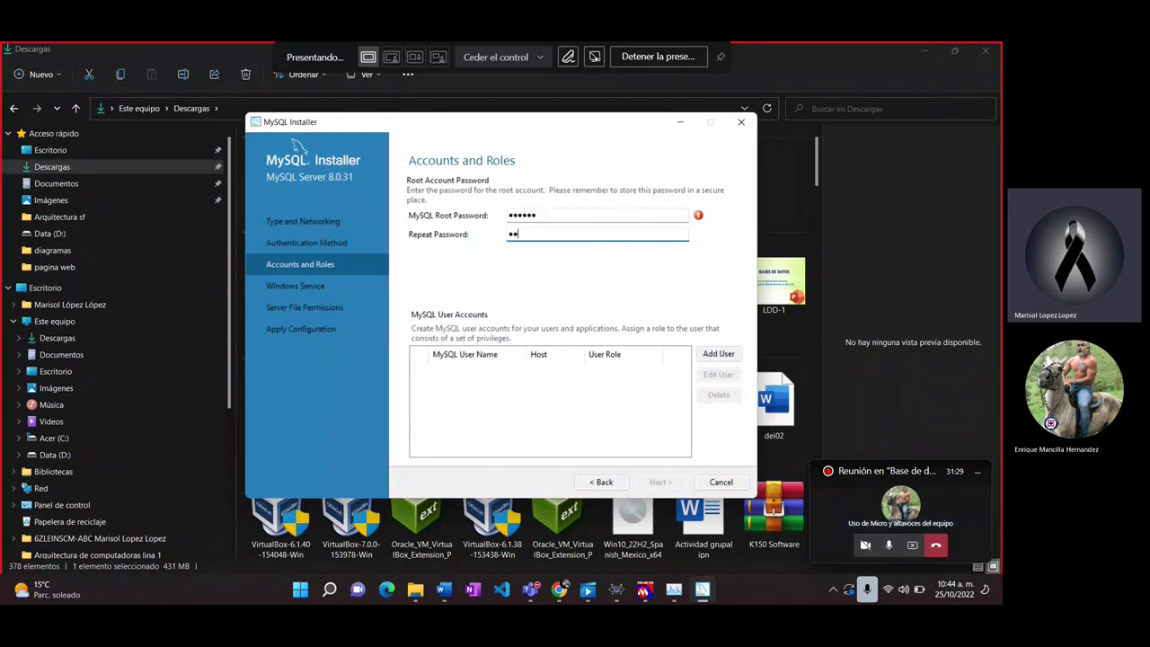
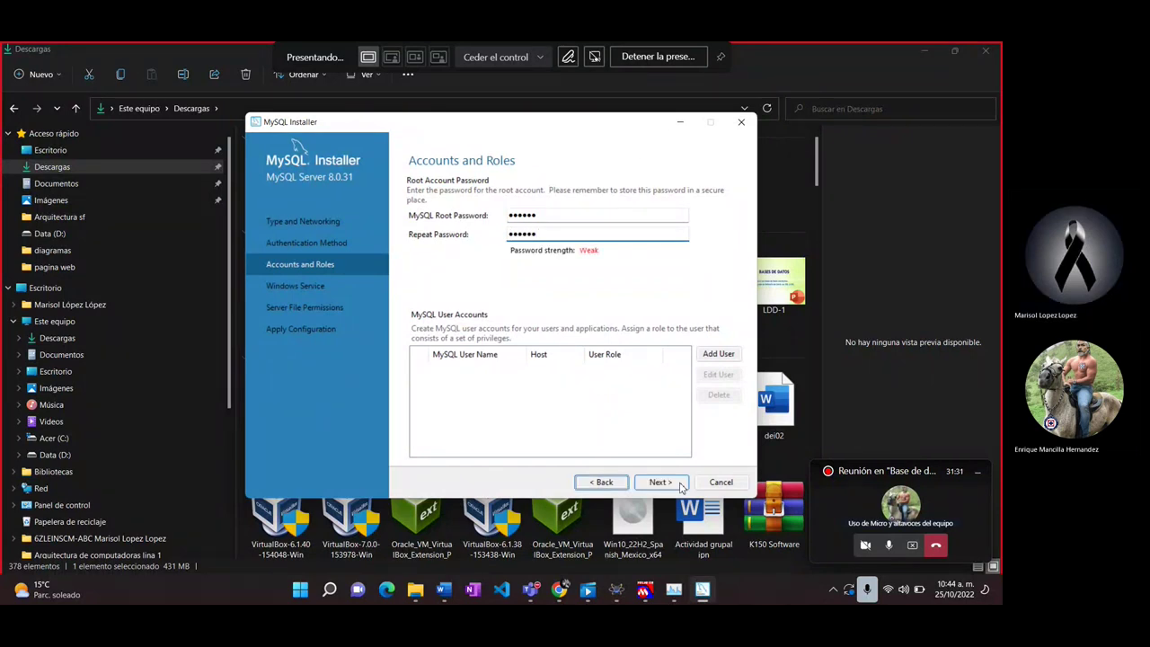
# Step: Add a named DB Admin user for all hosts with a password, then accept the accounts and Windows service settings
pyautogui.click(719, 354)
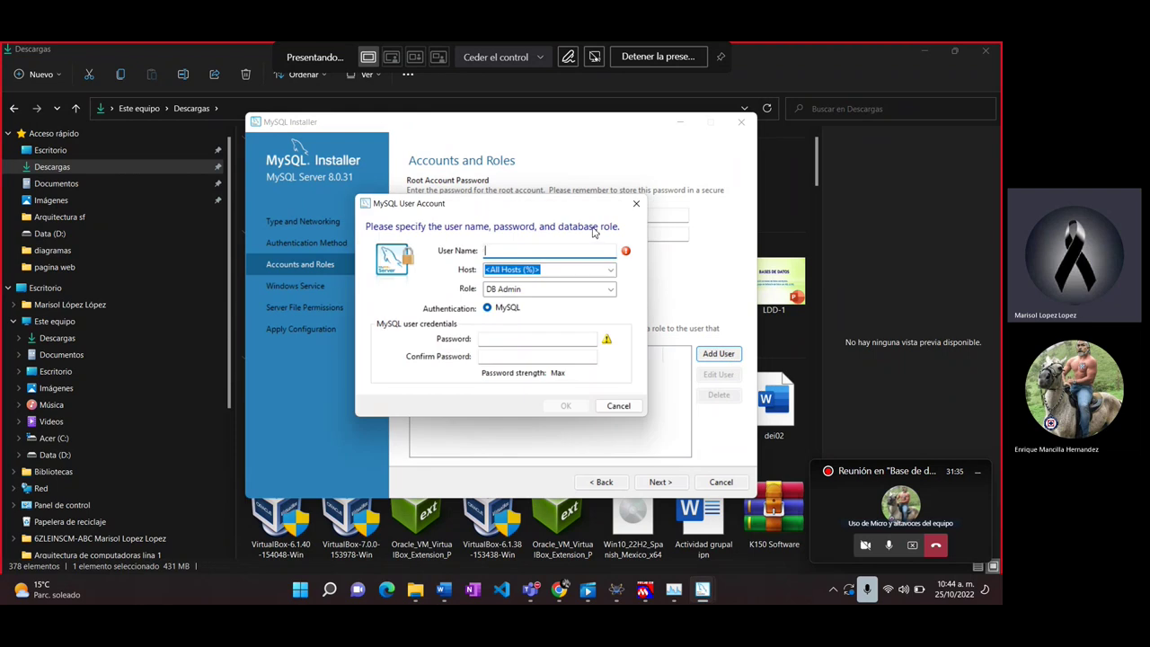
pyautogui.write('Marisol')
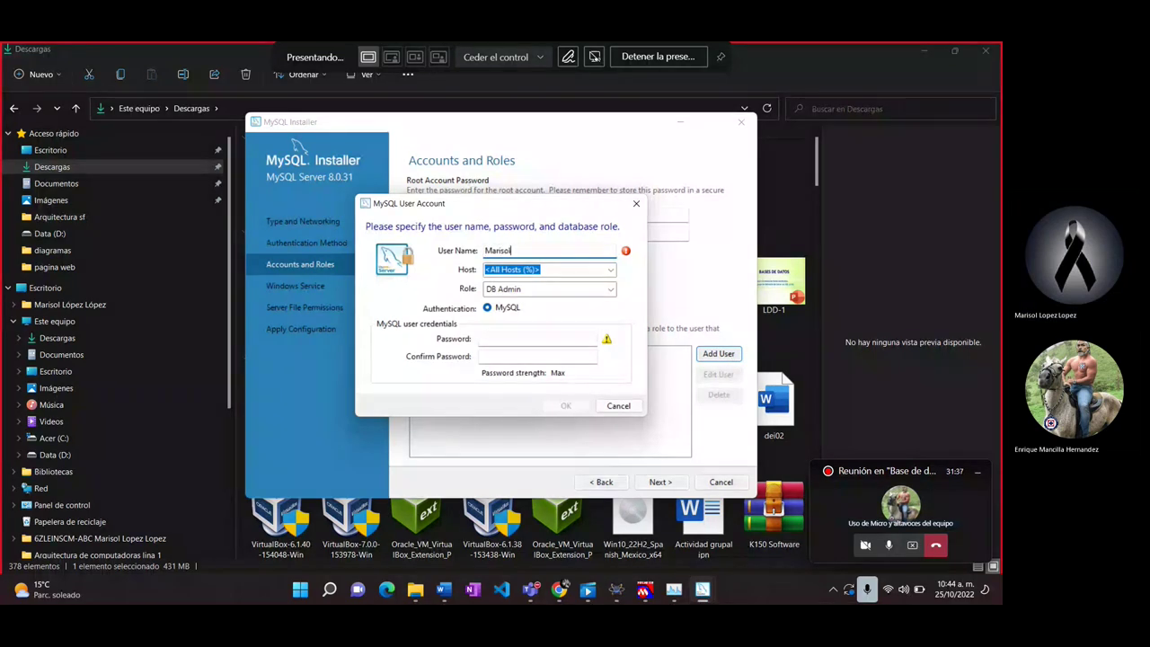
pyautogui.click(506, 341)
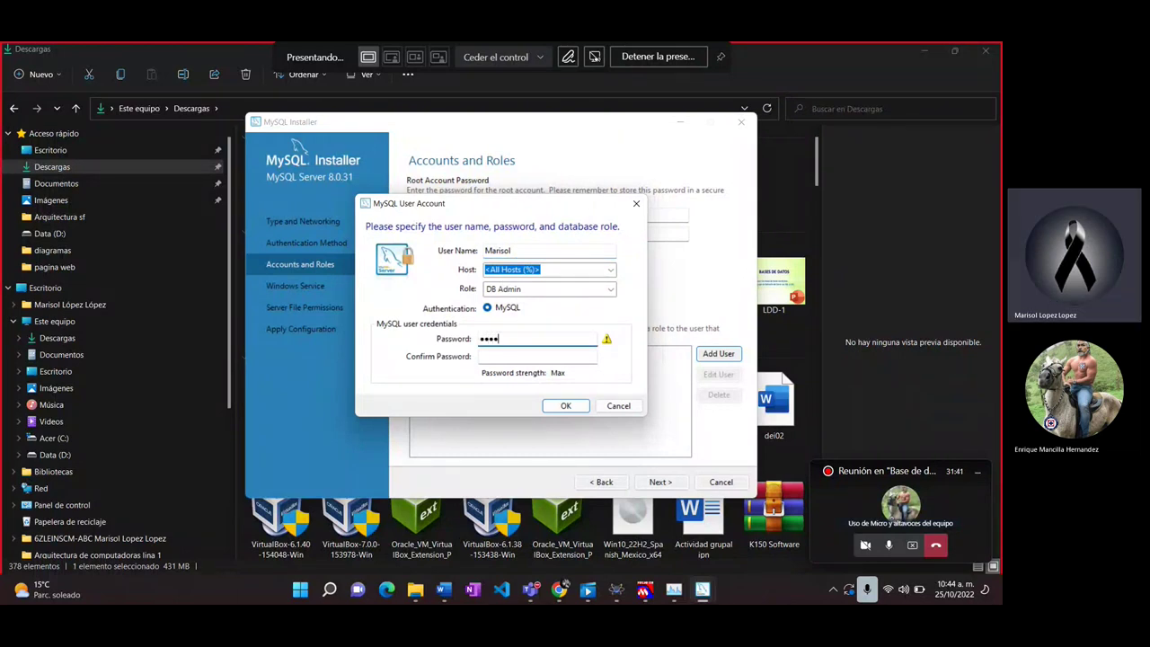
pyautogui.click(538, 356)
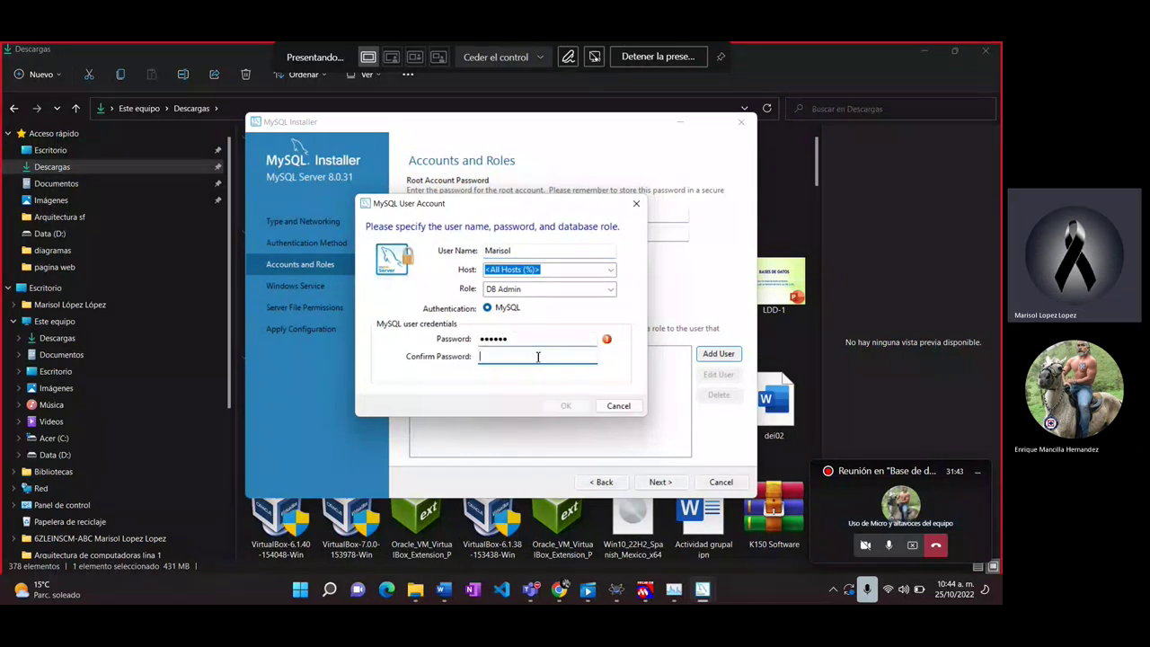
pyautogui.click(565, 405)
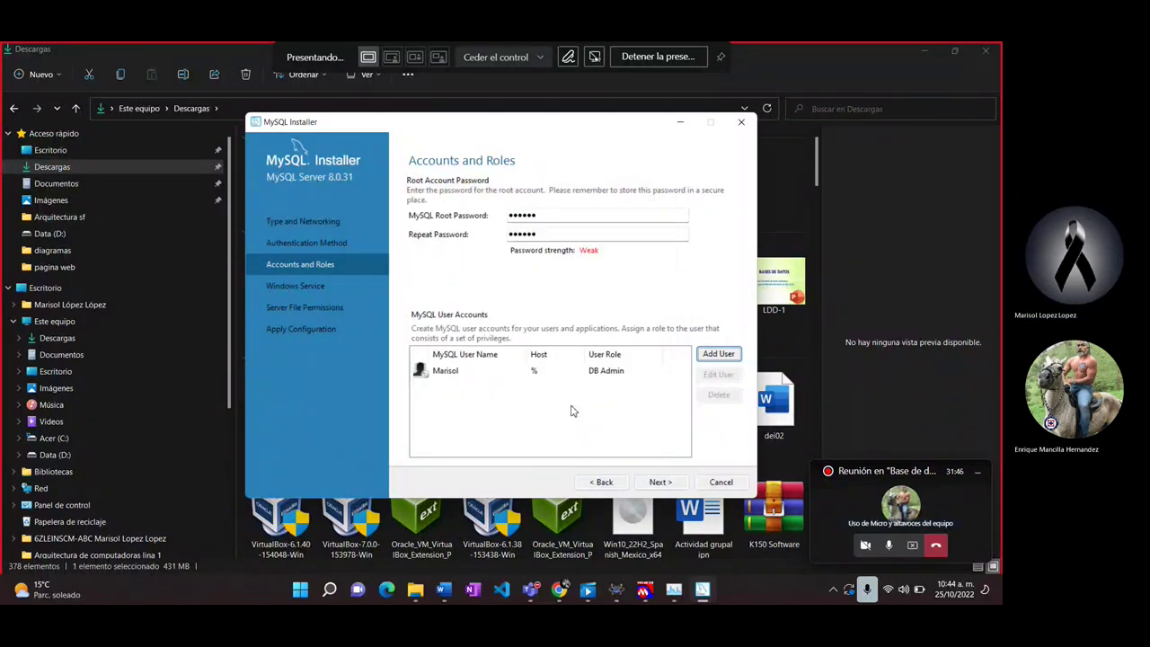
pyautogui.click(660, 483)
pyautogui.click(662, 483)
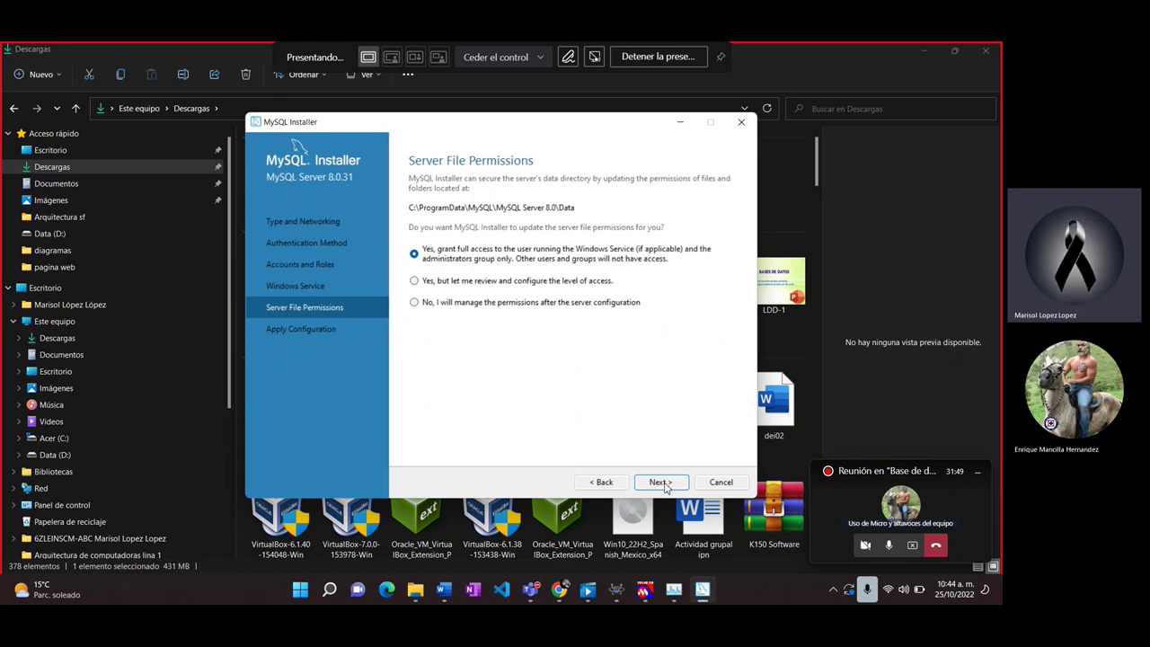
# Step: Accept the file permissions, execute the server configuration, then bring up the Windows Run dialog
pyautogui.click(660, 483)
pyautogui.click(663, 484)
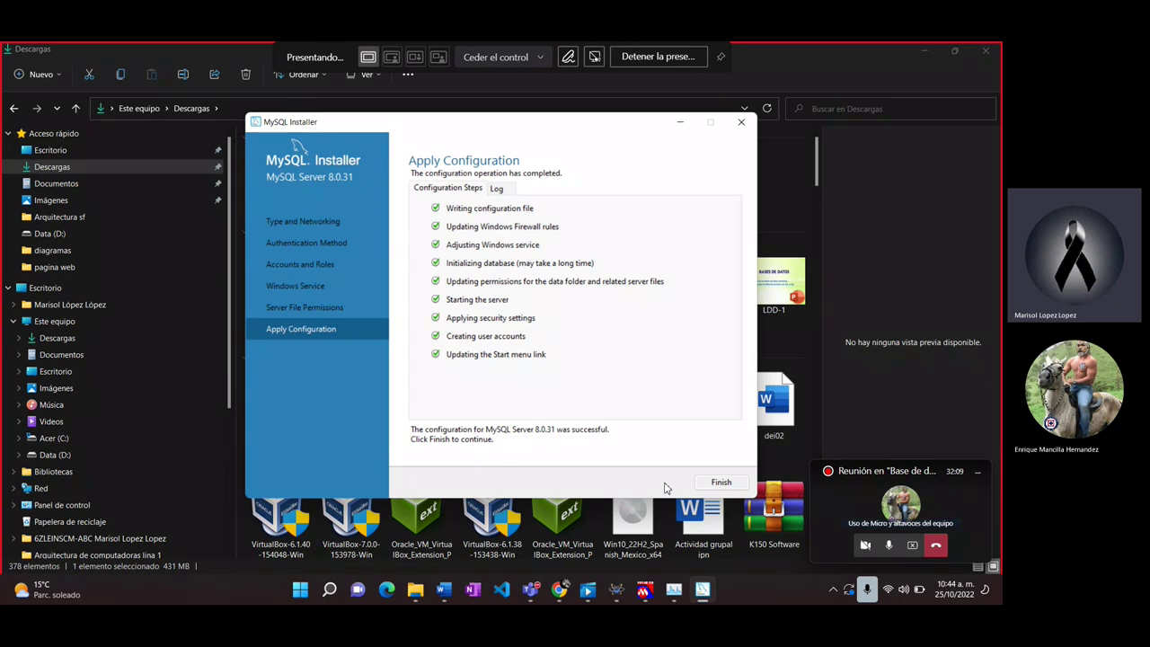
pyautogui.press('super+r')
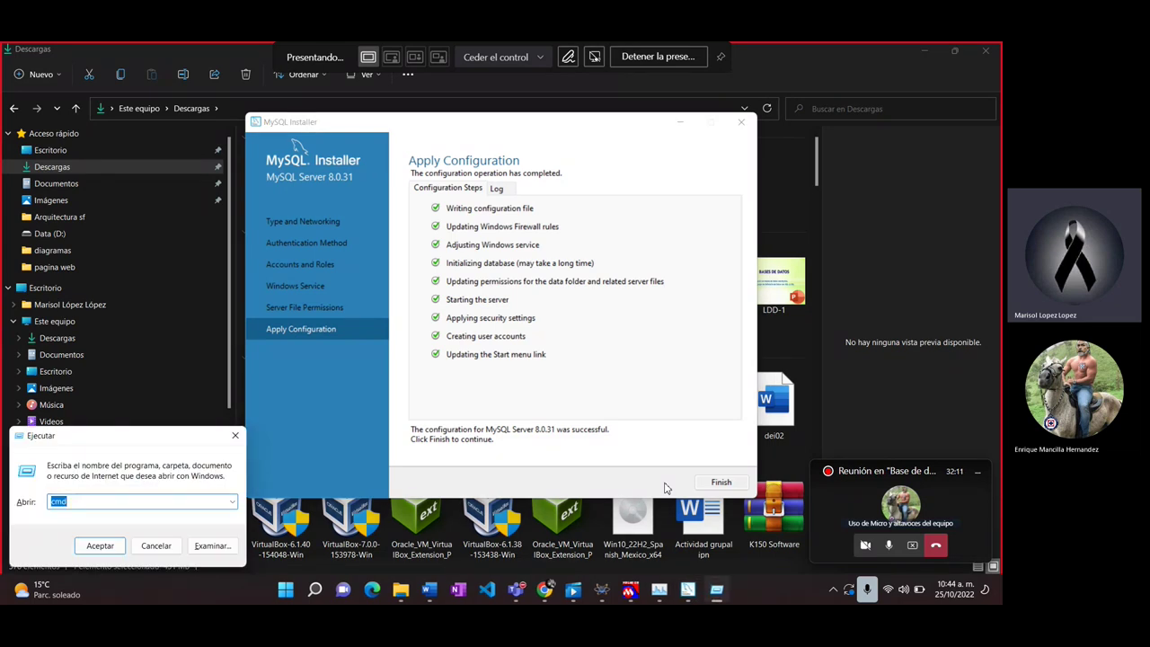
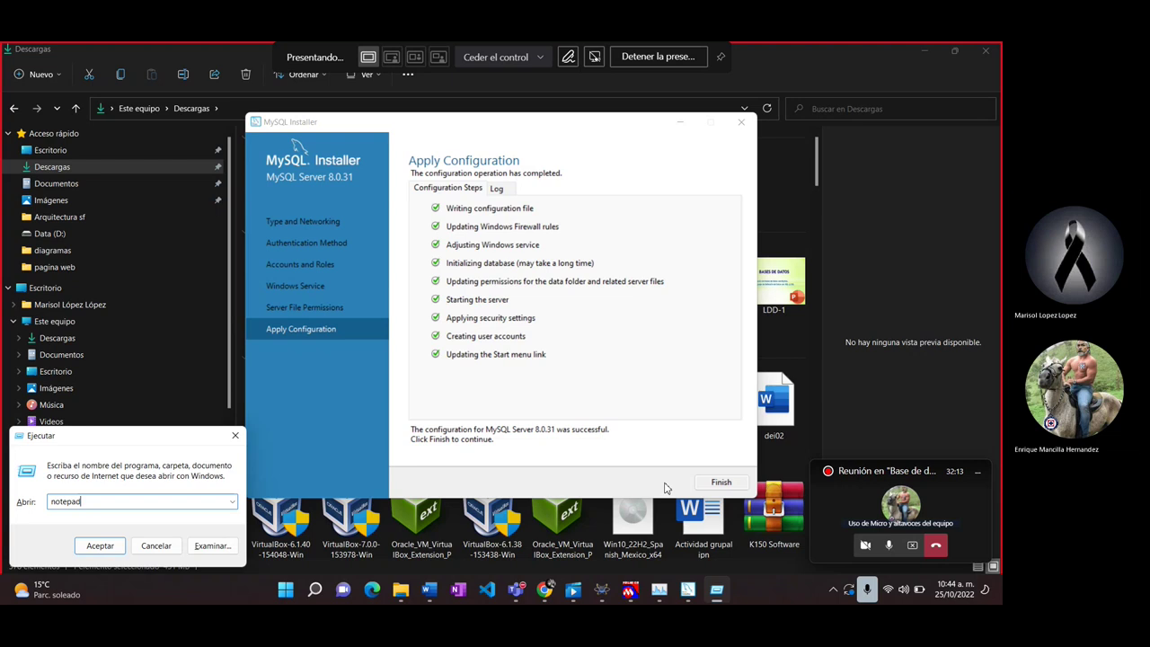
# Step: Launch Notepad via Run to jot a short note, then finish the MySQL Server configuration in the installer
pyautogui.press('Return')
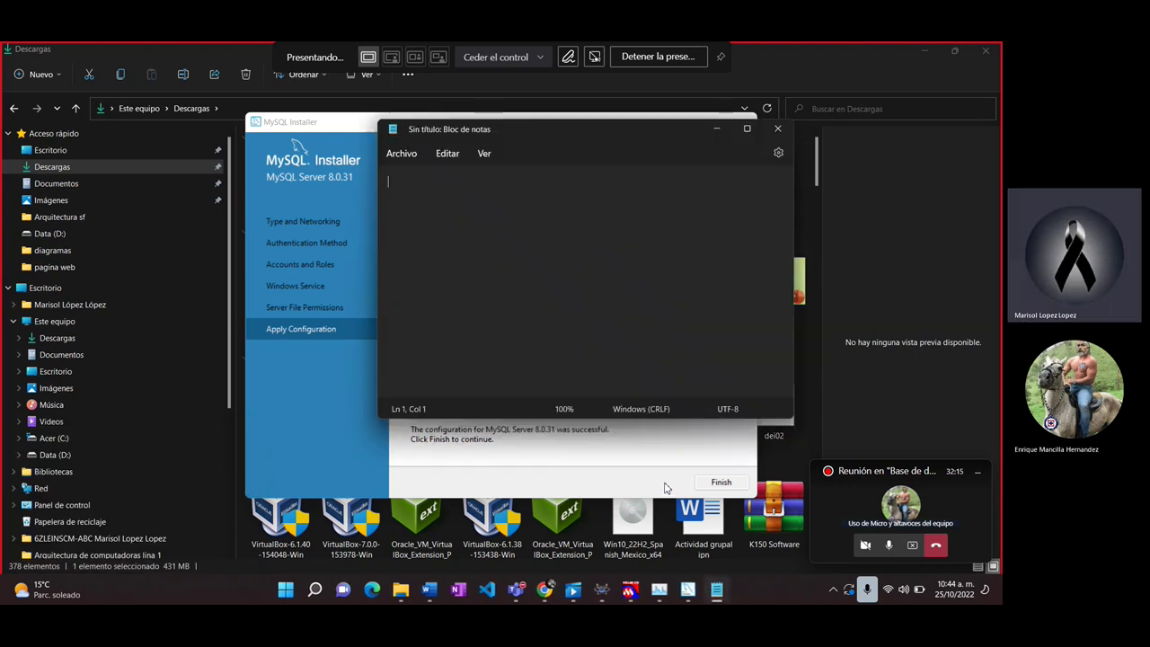
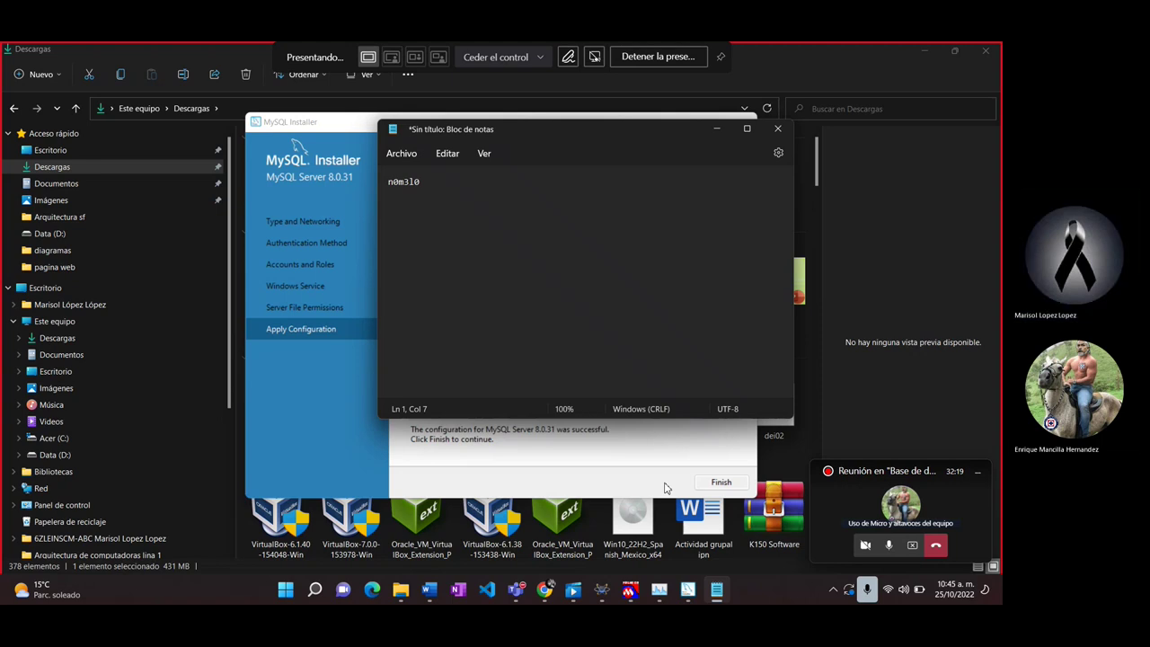
pyautogui.click(665, 488)
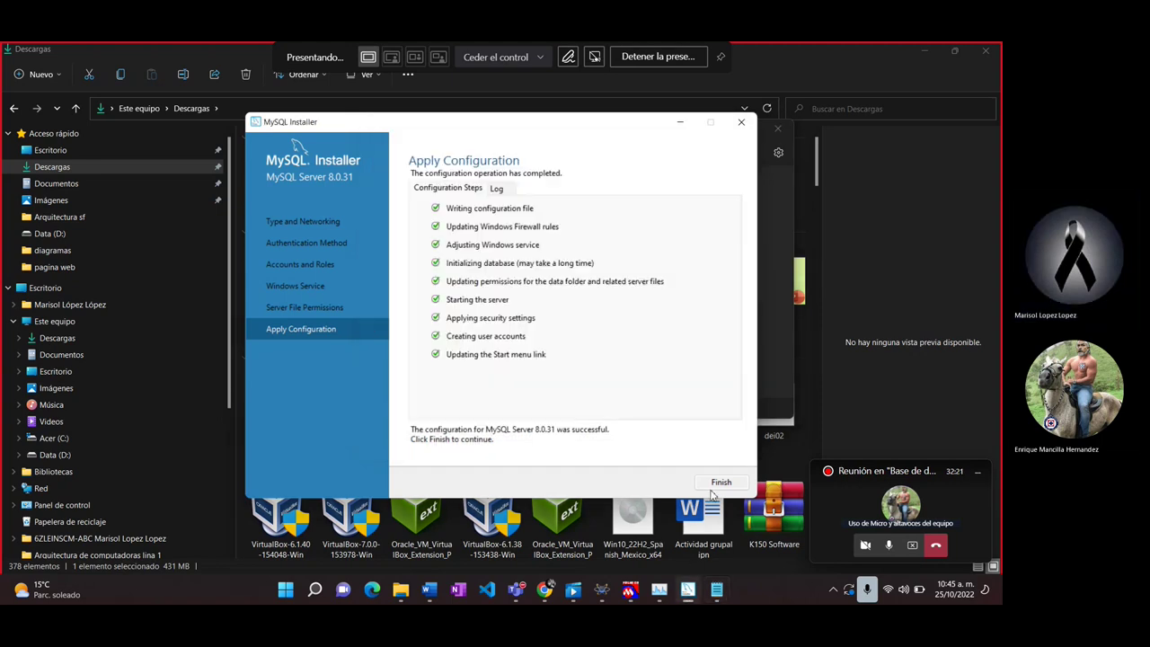
pyautogui.click(719, 482)
# Step: Skip MySQL Router configuration and verify the root password for Samples and Examples with Check
pyautogui.click(661, 483)
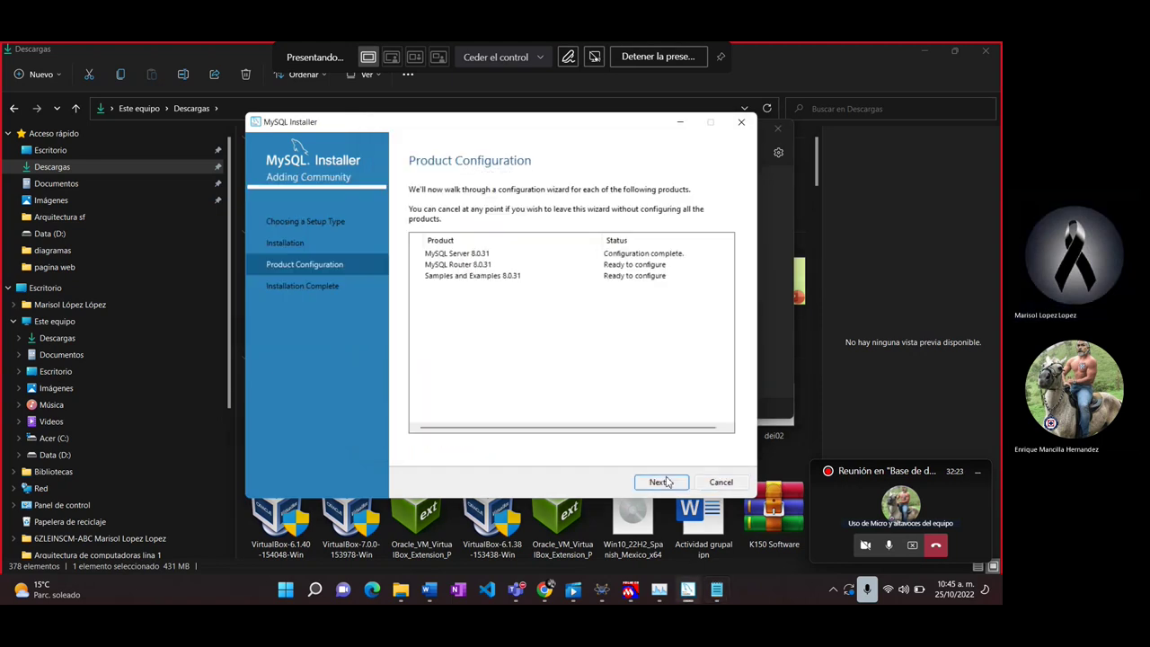
pyautogui.click(663, 483)
pyautogui.click(667, 482)
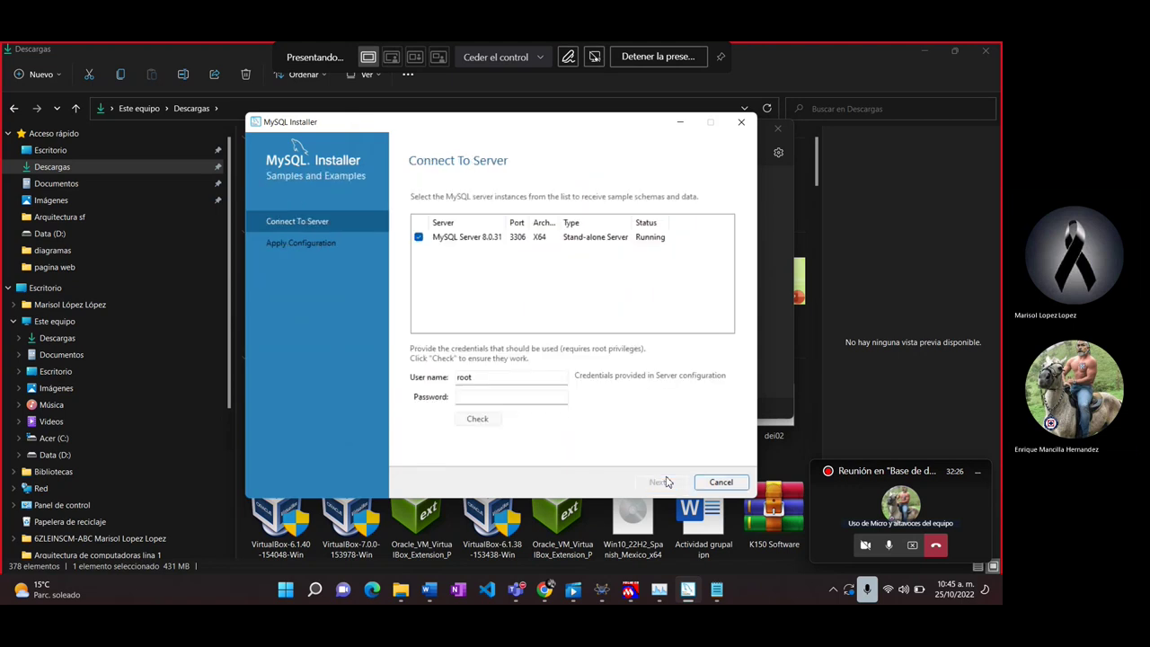
pyautogui.click(525, 397)
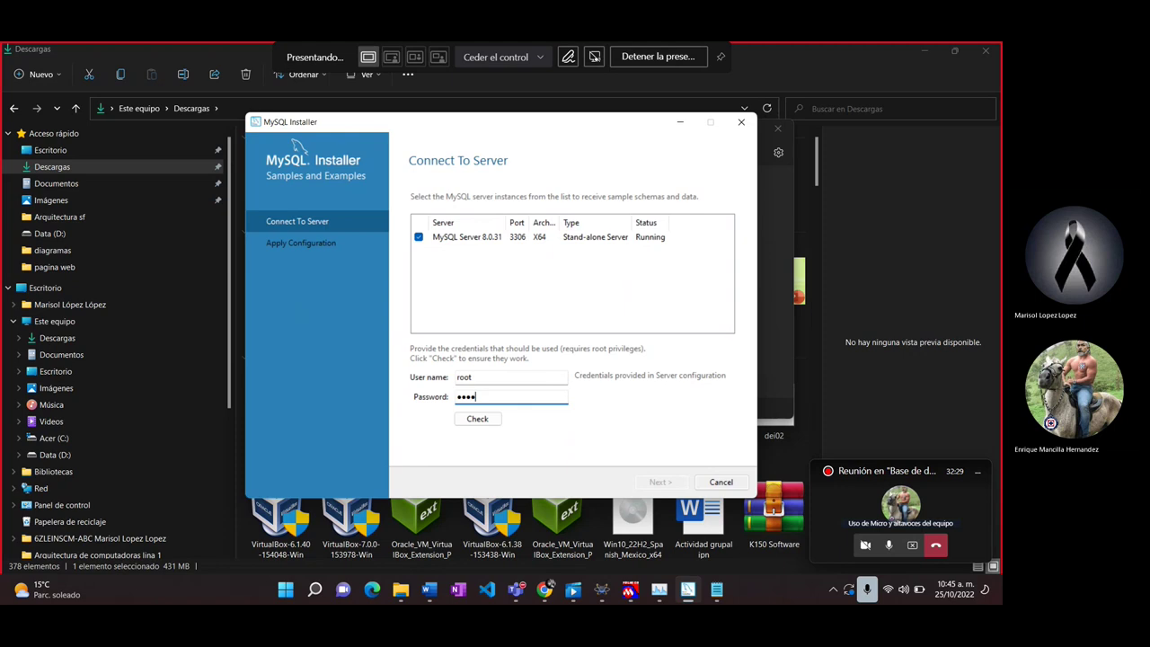
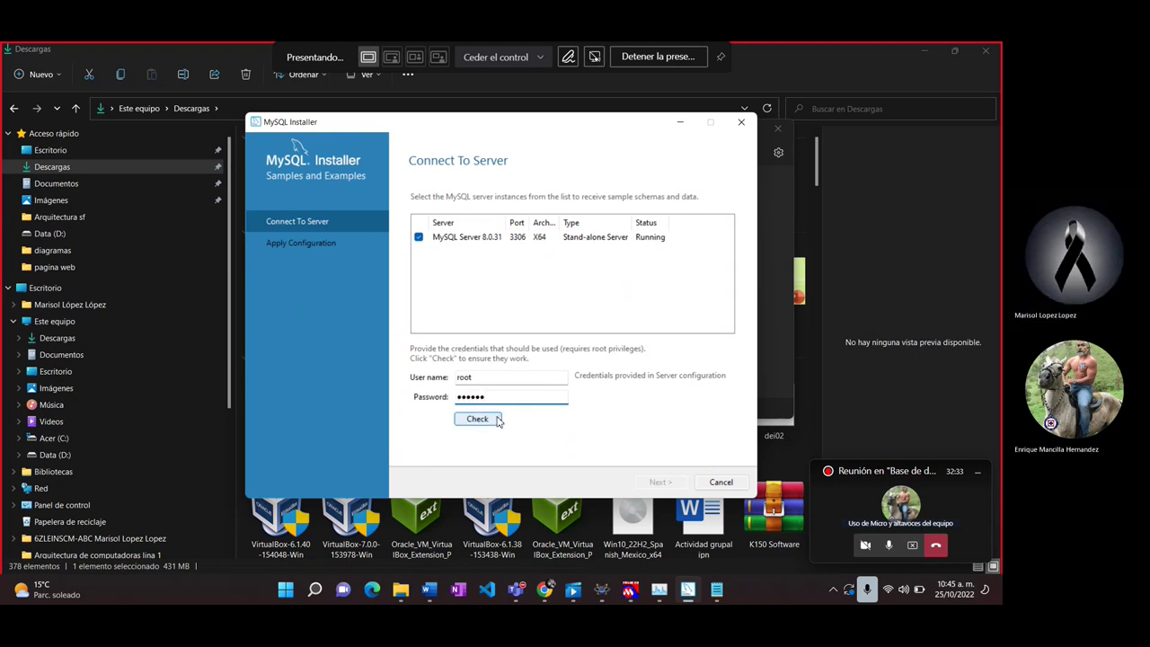
pyautogui.click(478, 419)
# Step: Execute the Samples and Examples configuration and finish the installation, launching Workbench and Shell
pyautogui.click(665, 485)
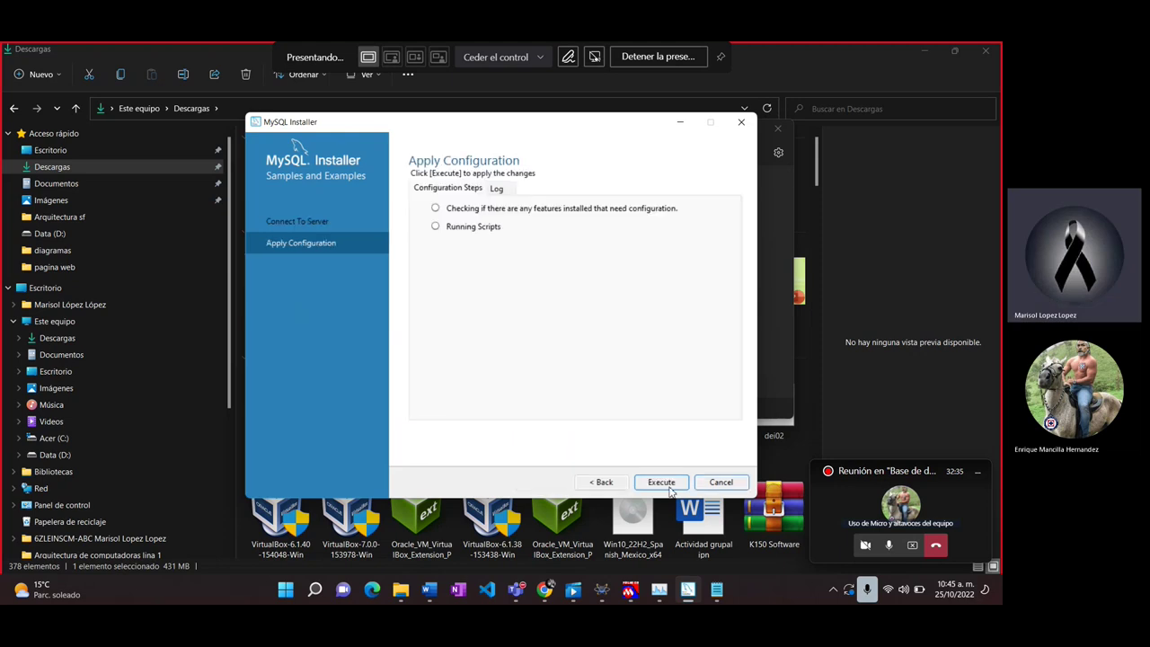
pyautogui.click(669, 488)
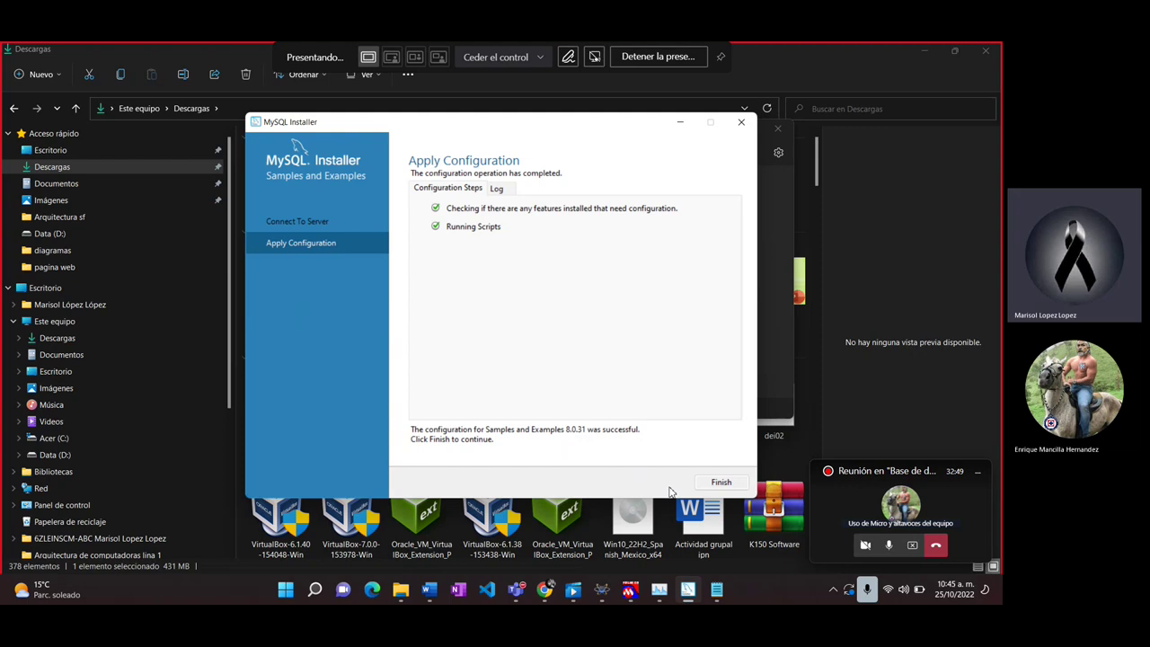
pyautogui.click(719, 485)
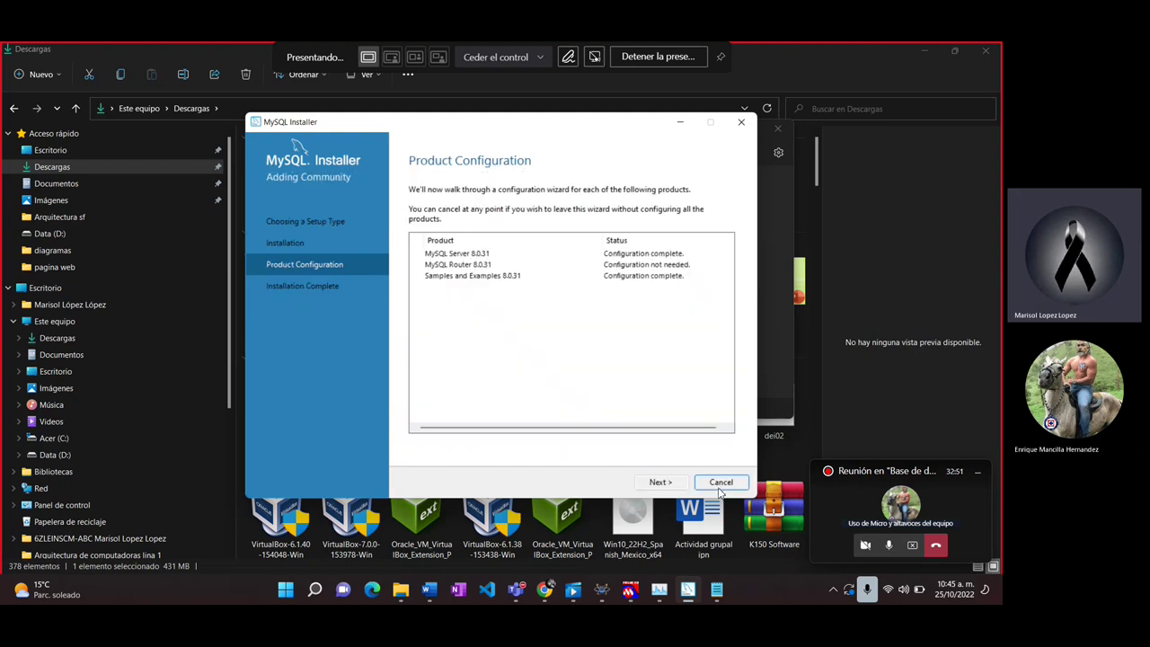
pyautogui.click(661, 483)
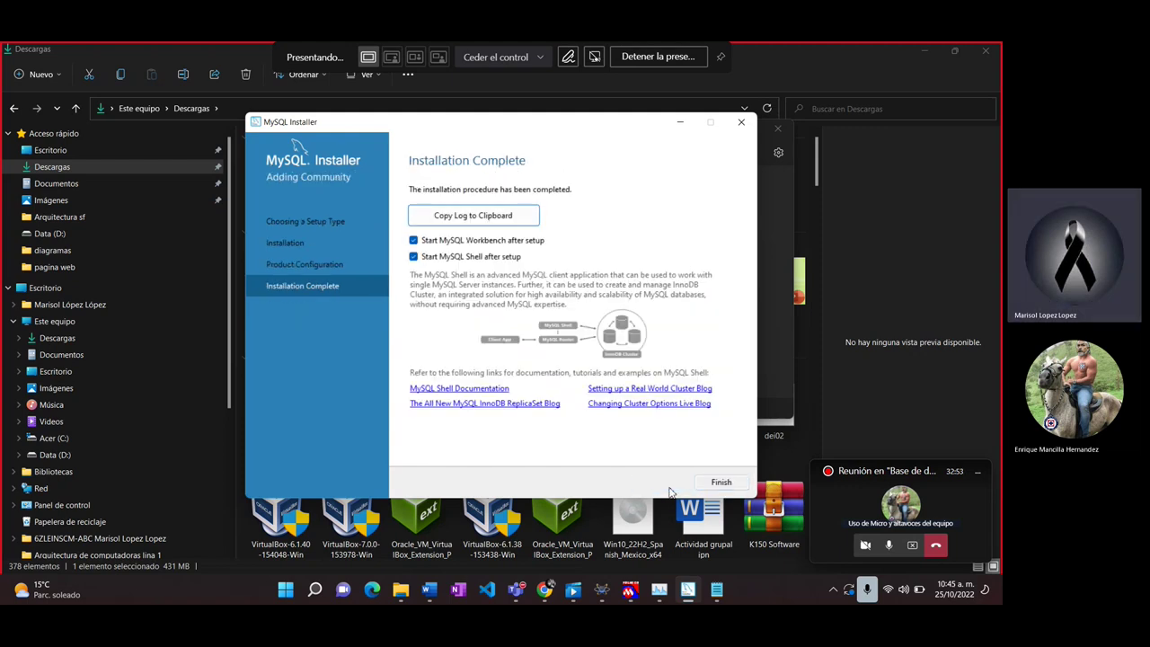
pyautogui.click(720, 484)
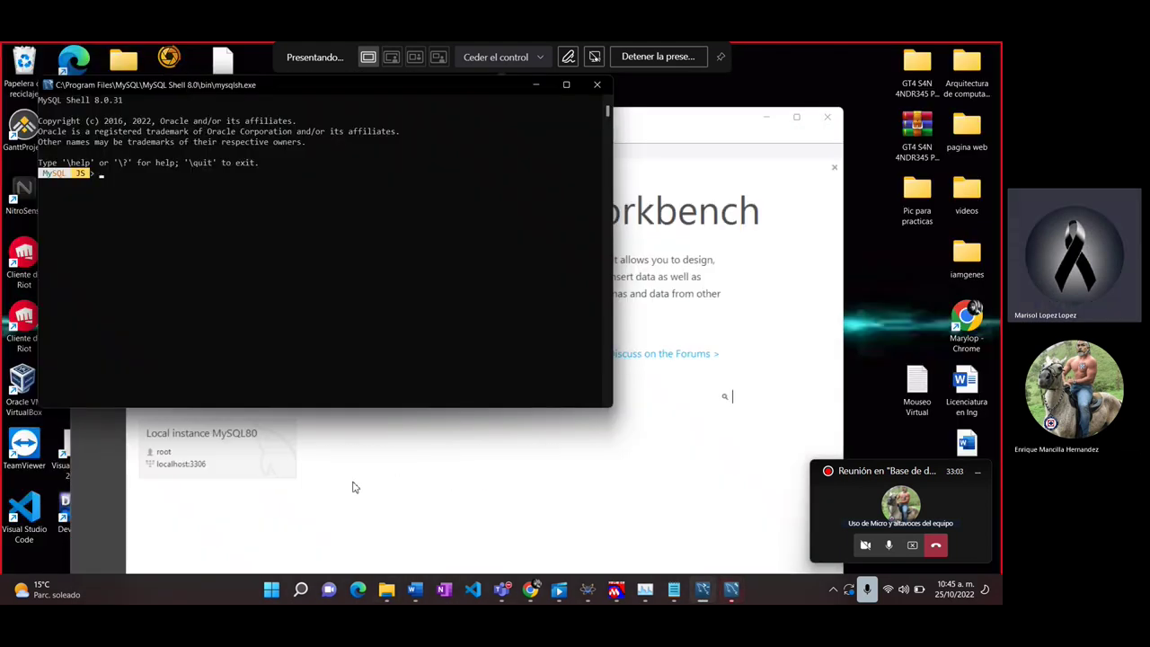
# Step: Connect Workbench to Local instance MySQL80 with the root password to open a SQL editor
pyautogui.click(228, 452)
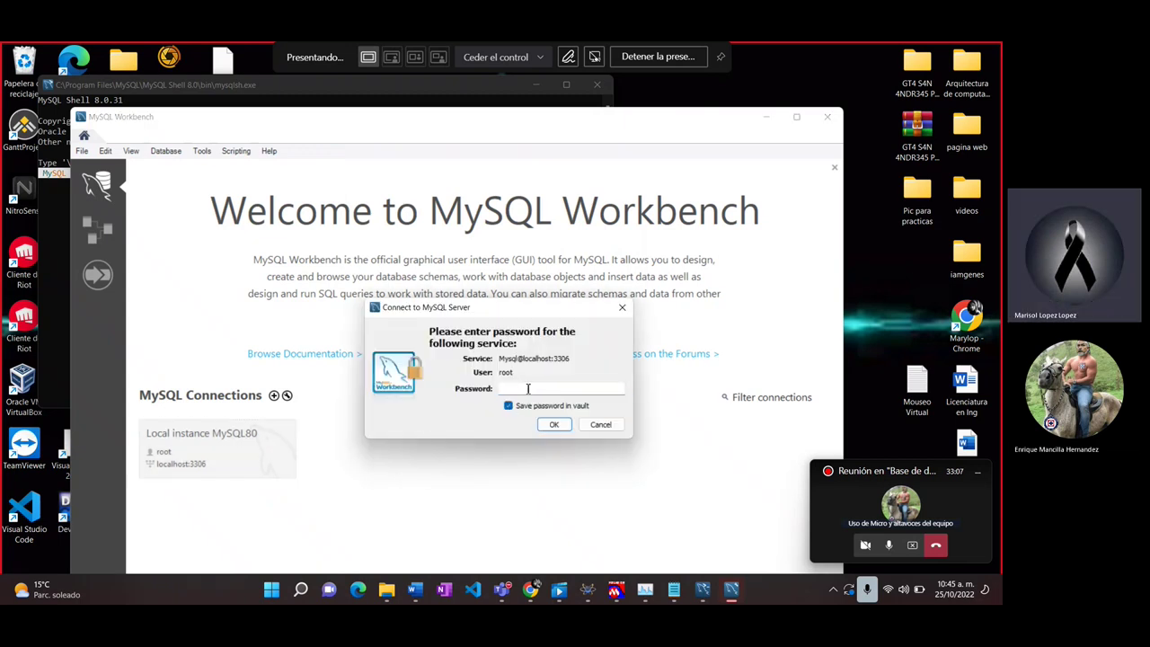
pyautogui.click(528, 388)
pyautogui.click(553, 424)
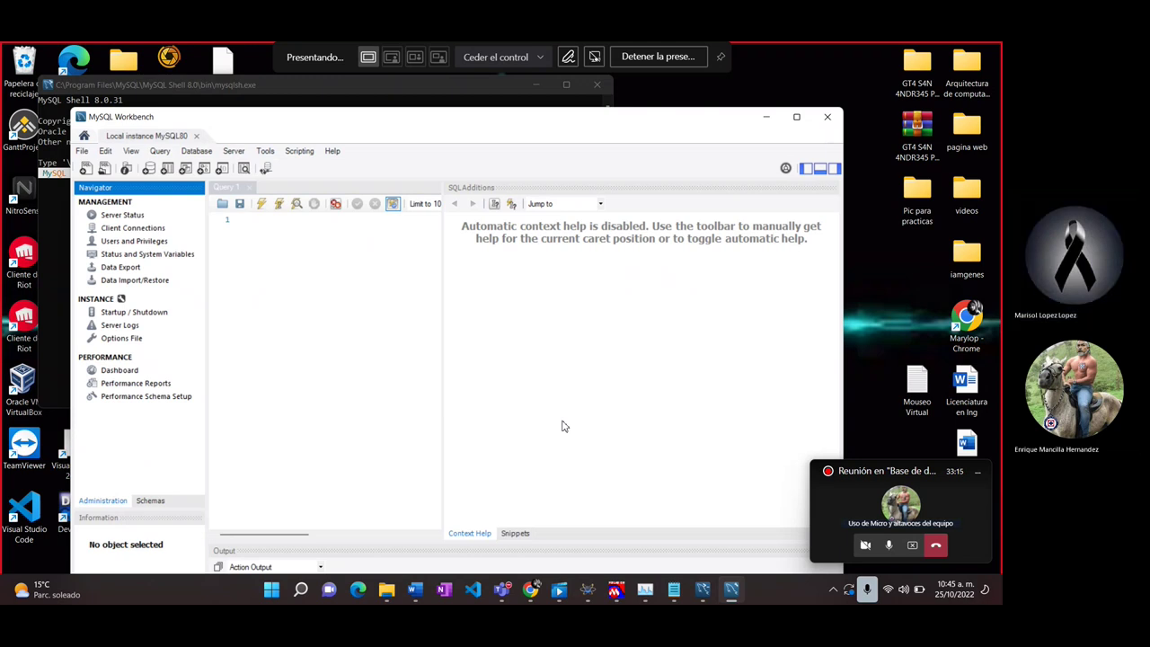
# Step: Search Start for mysql, launch MySQL 8.0 Command Line Client, then search mysql again
pyautogui.press('super')
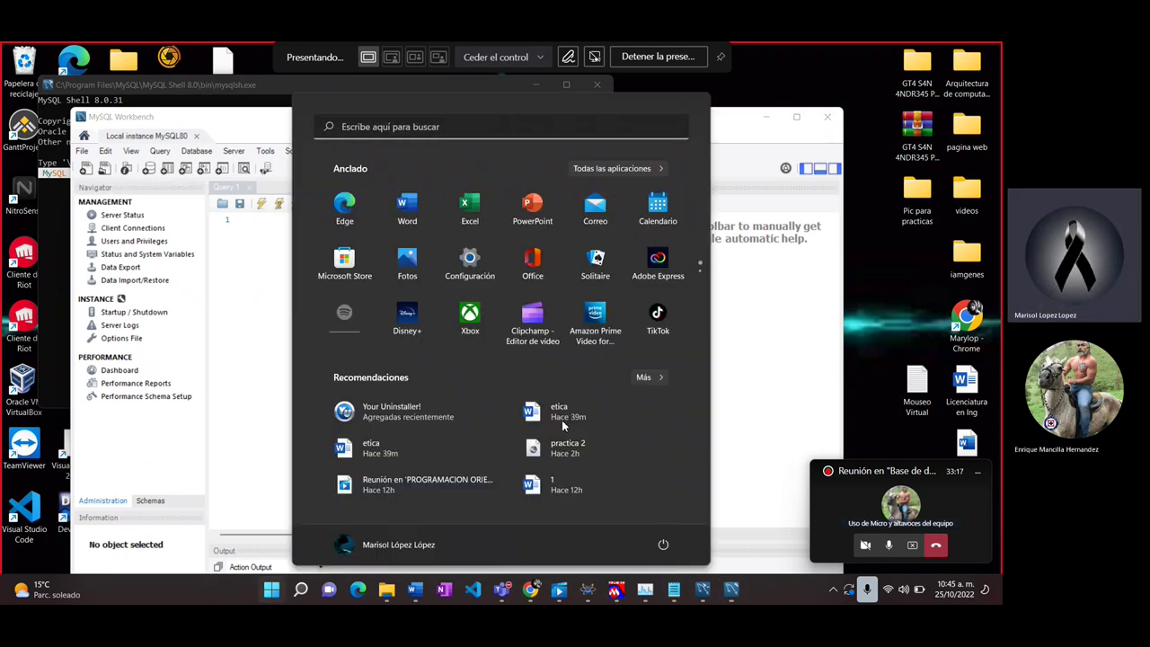
pyautogui.write('mys')
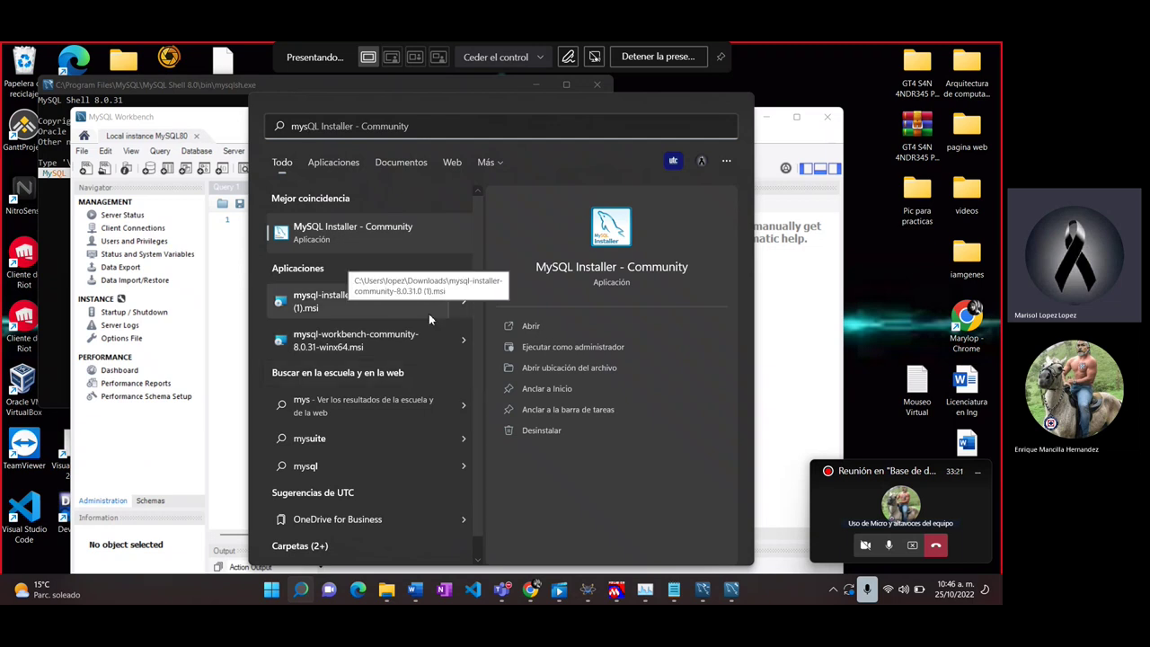
pyautogui.write('ql')
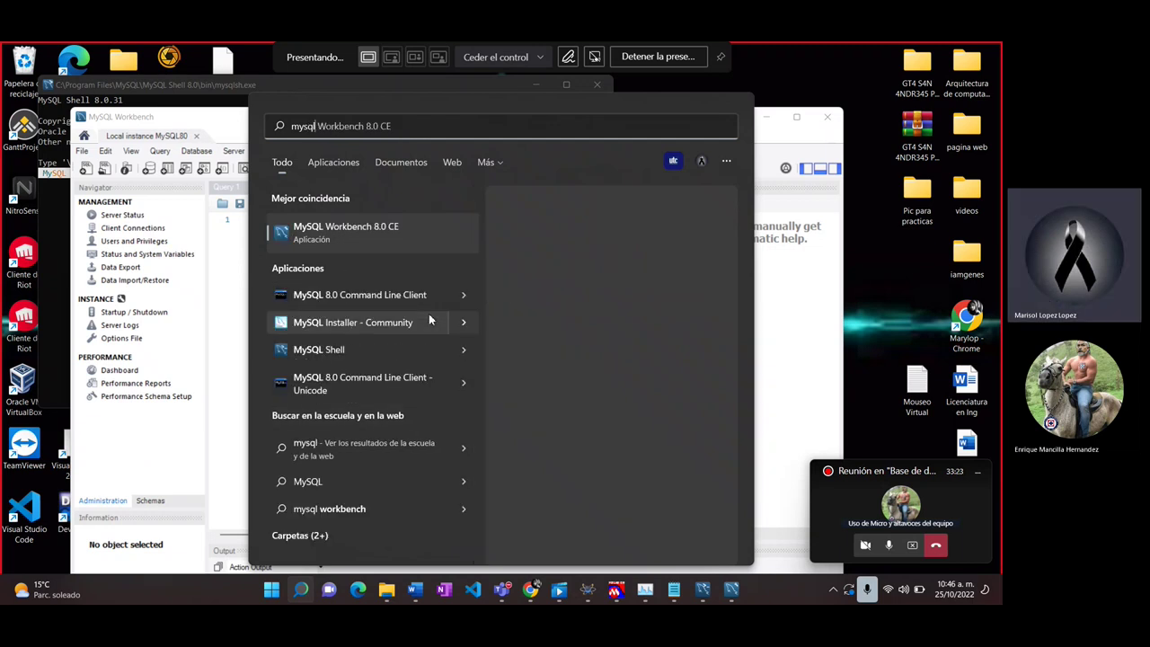
pyautogui.click(418, 297)
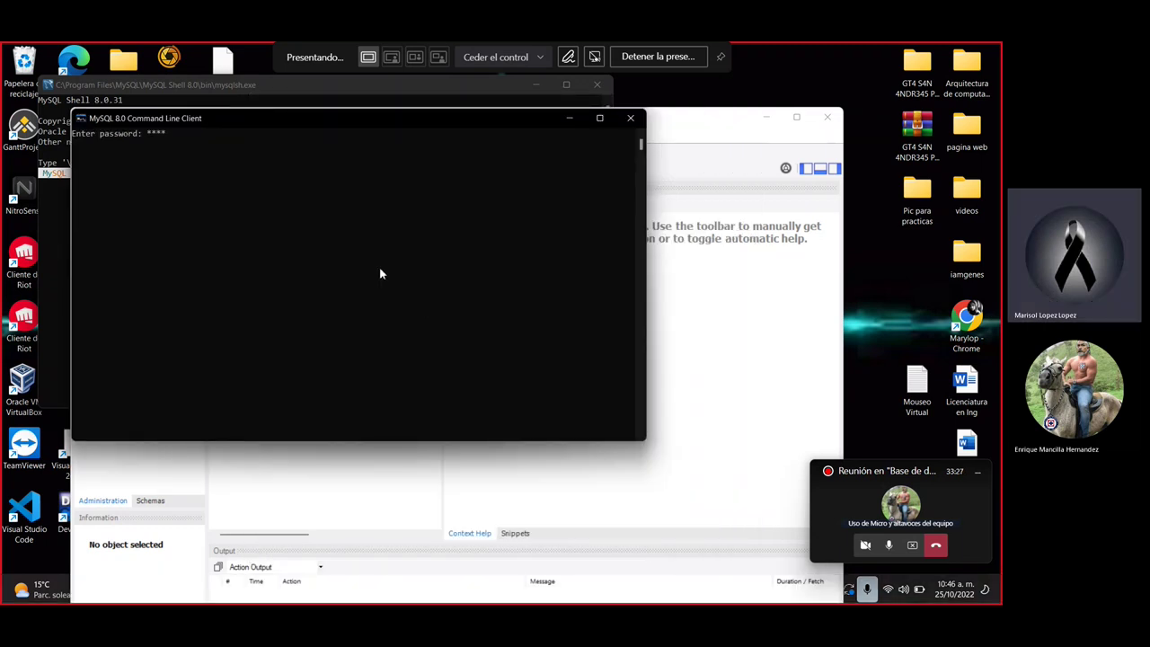
pyautogui.press('Return')
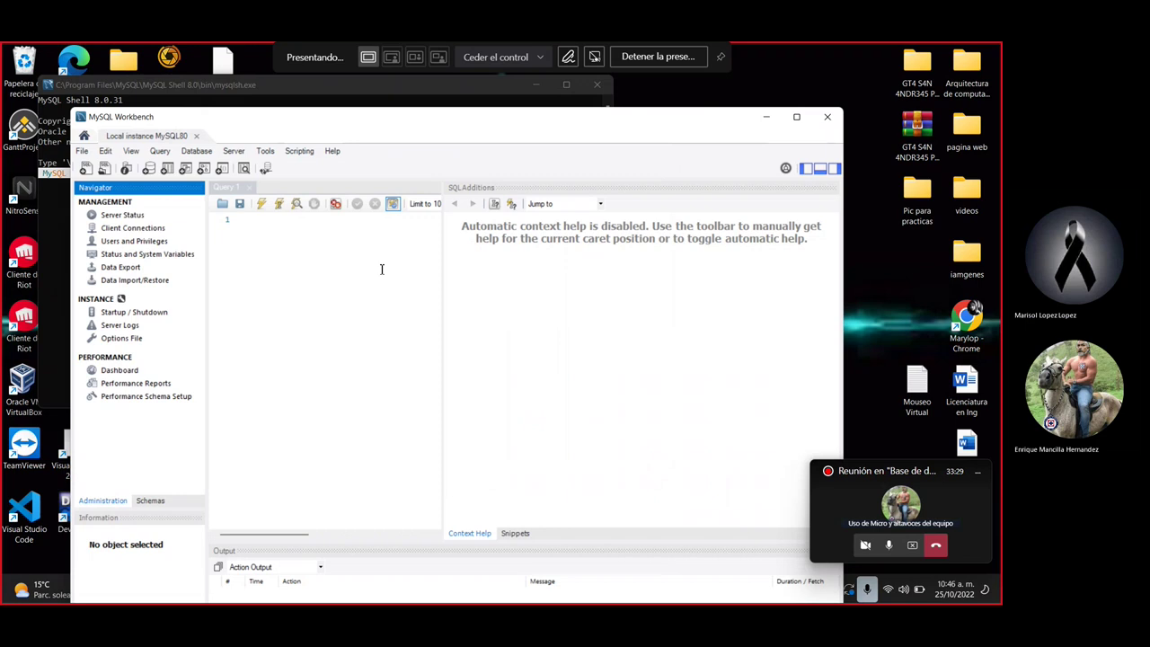
pyautogui.press('super')
pyautogui.write('my')
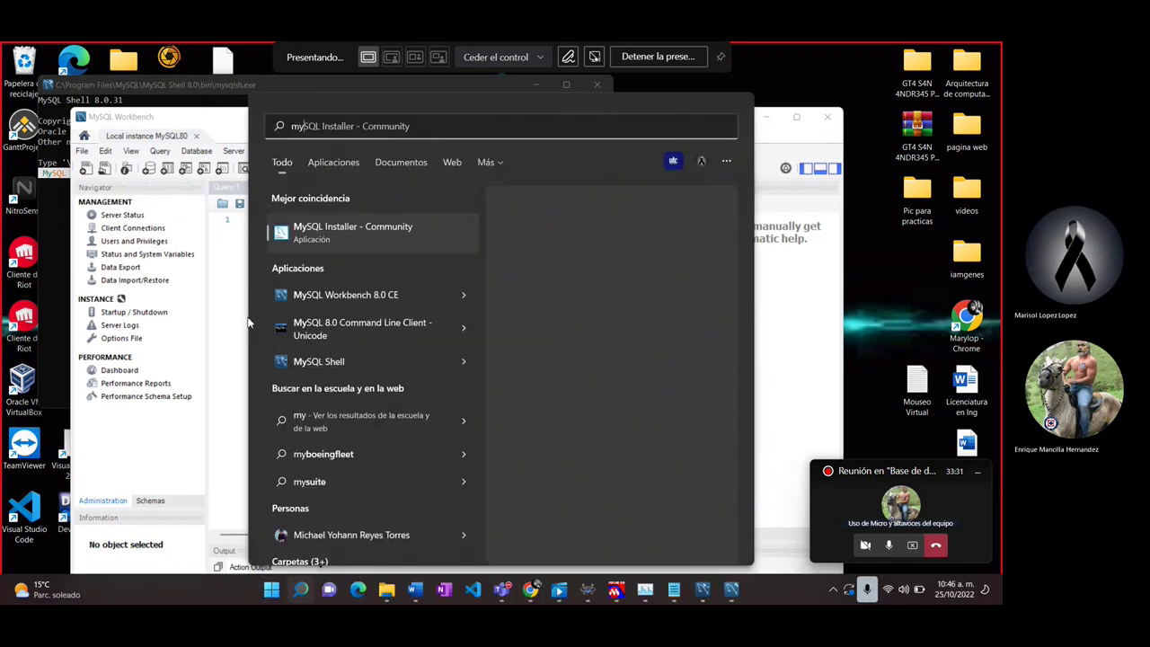
pyautogui.write('sql')
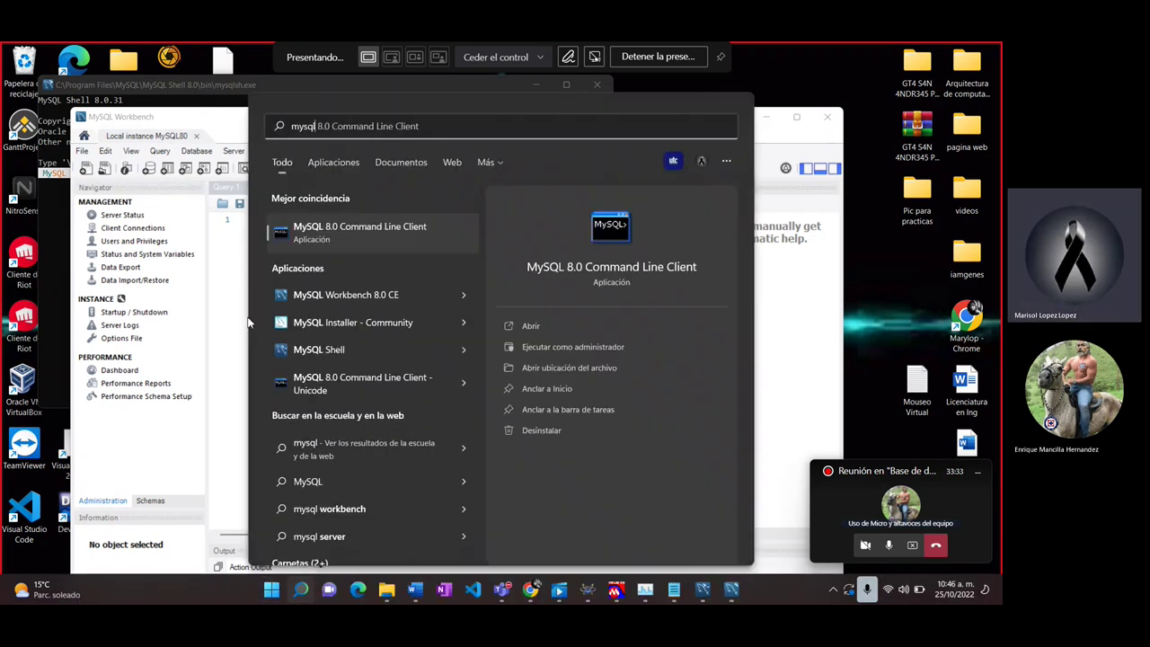
# Step: Log into the MySQL 8.0 Command Line Client with the root password and type a Spanish remark at the prompt
pyautogui.press('Return')
pyautogui.write('***')
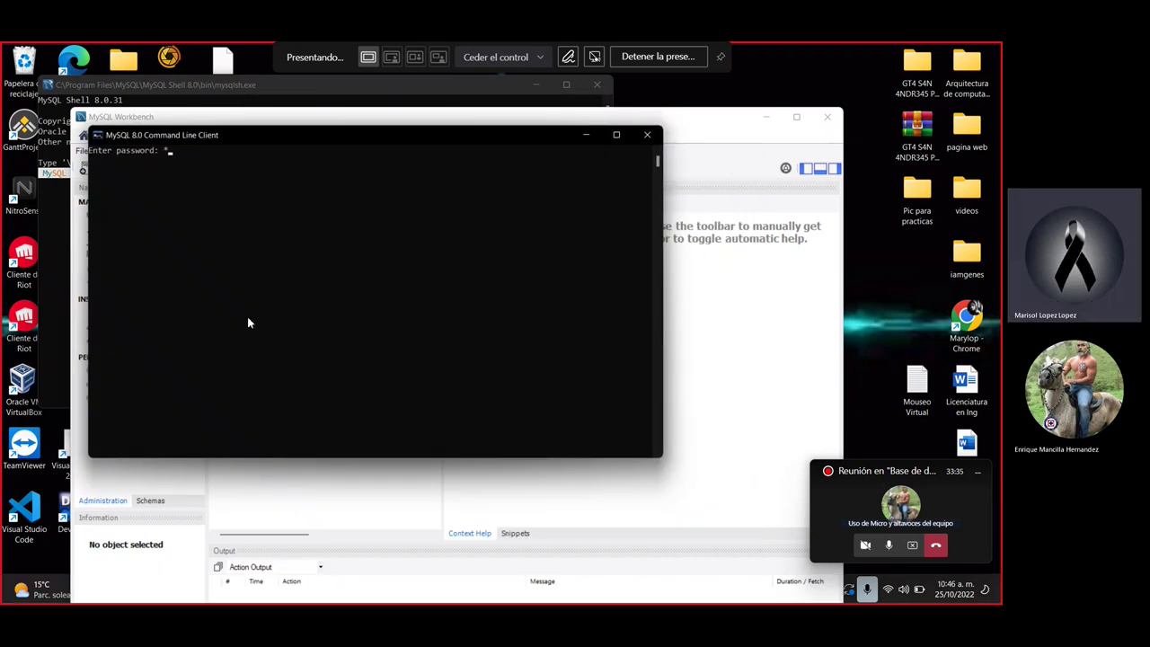
pyautogui.write('***')
pyautogui.press('Return')
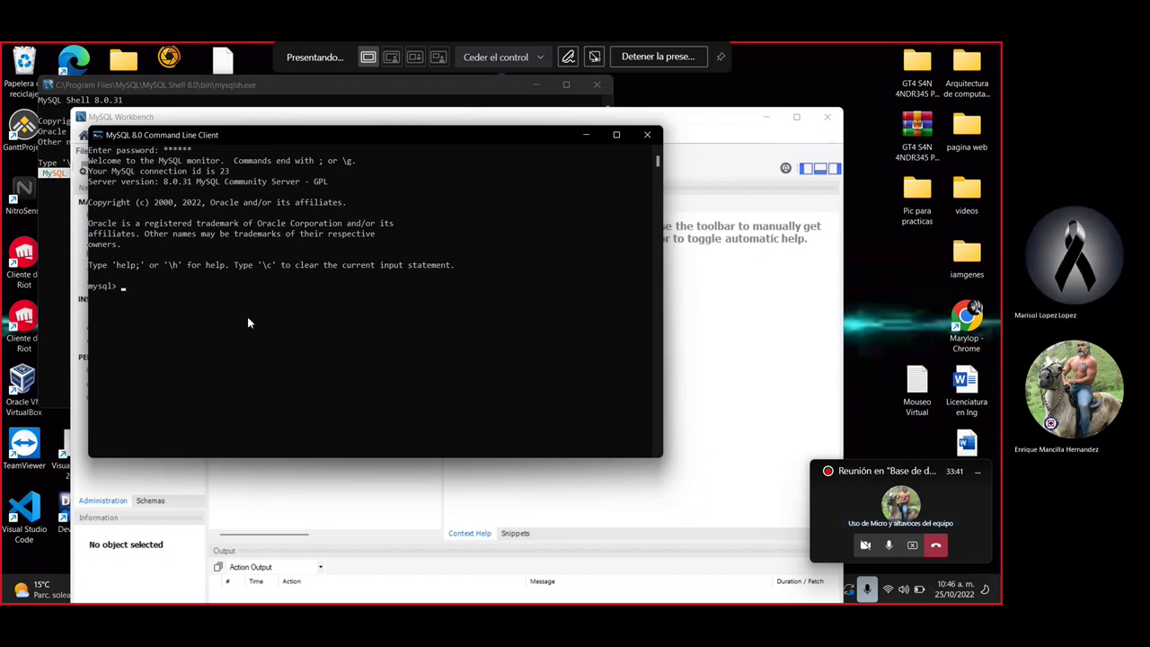
pyautogui.write('ahora')
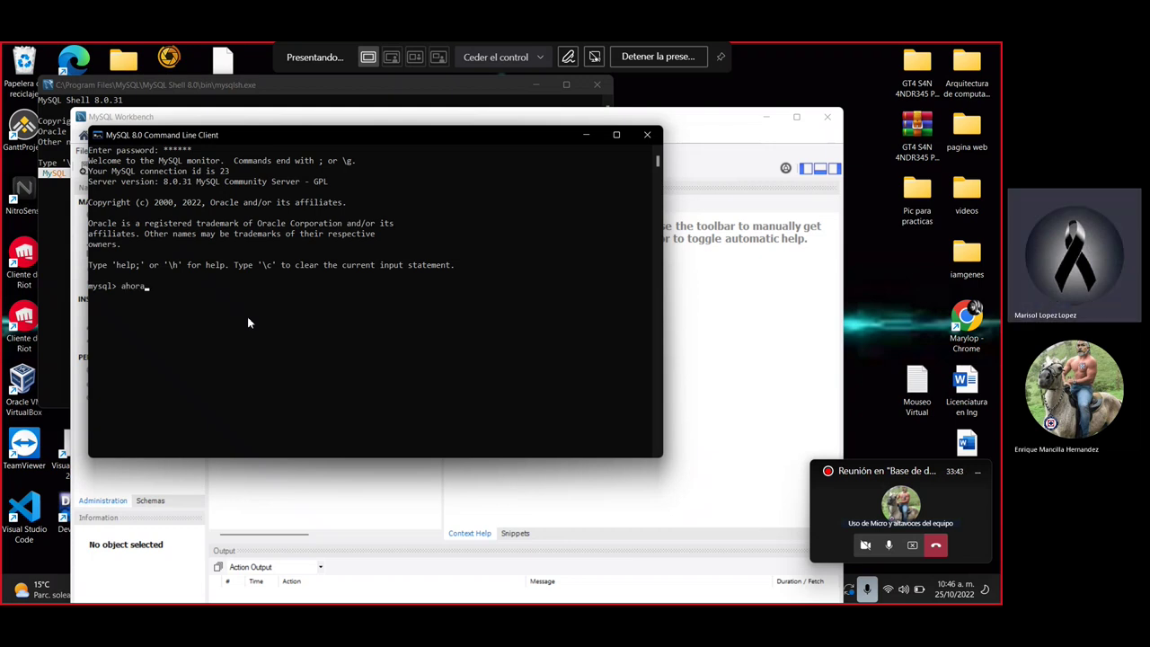
pyautogui.write(' tendra que hacer todo porque no se guardo na')
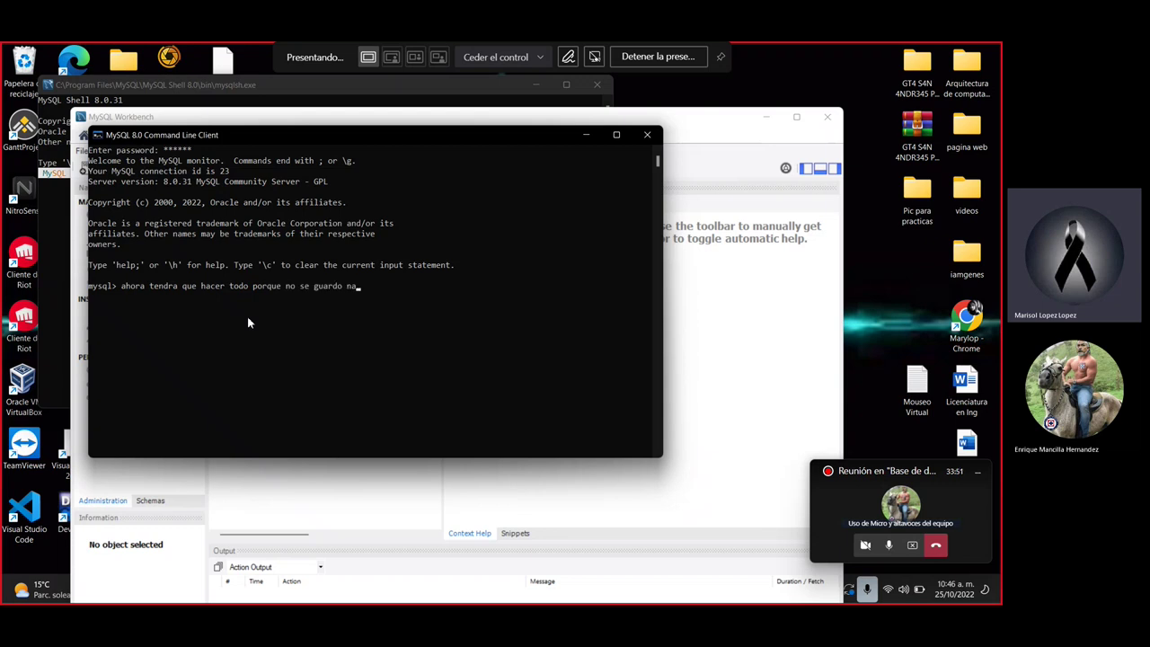
pyautogui.write('da de loa')
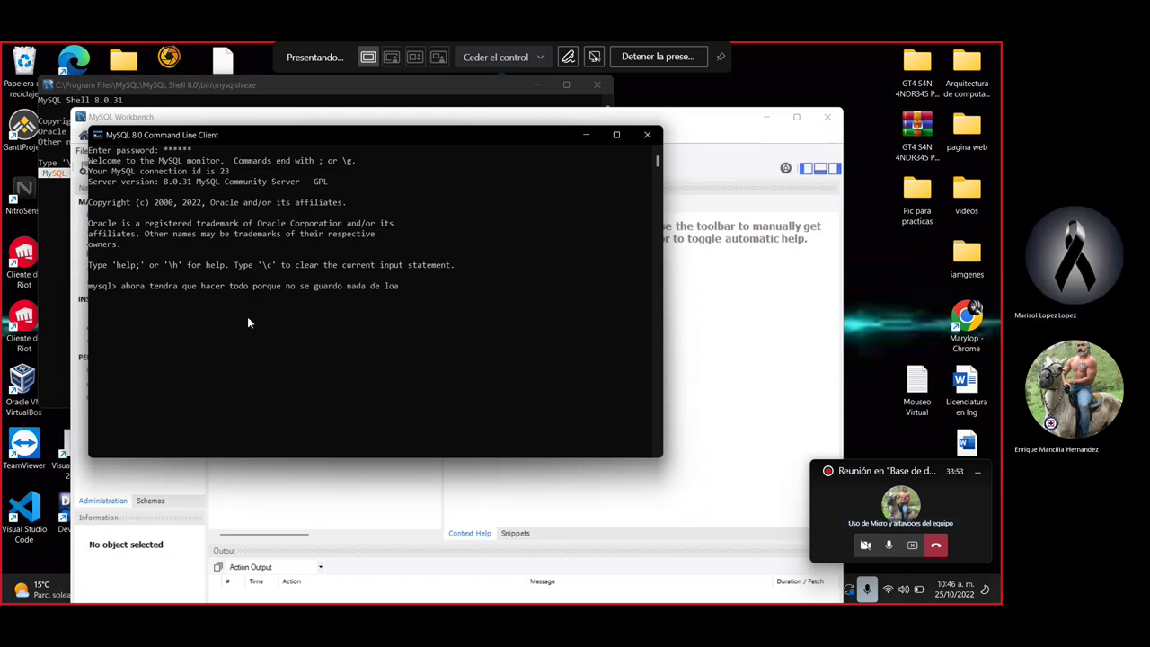
pyautogui.write(' nterior wiiiiiiiiiiiiii')
pyautogui.click(912, 549)
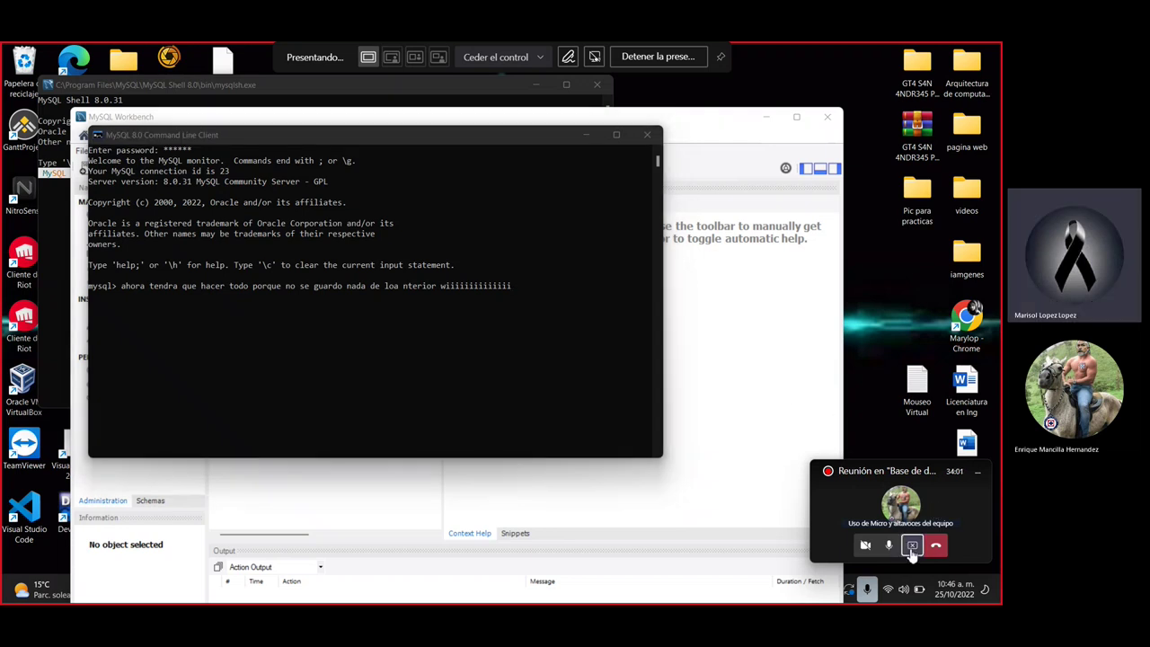